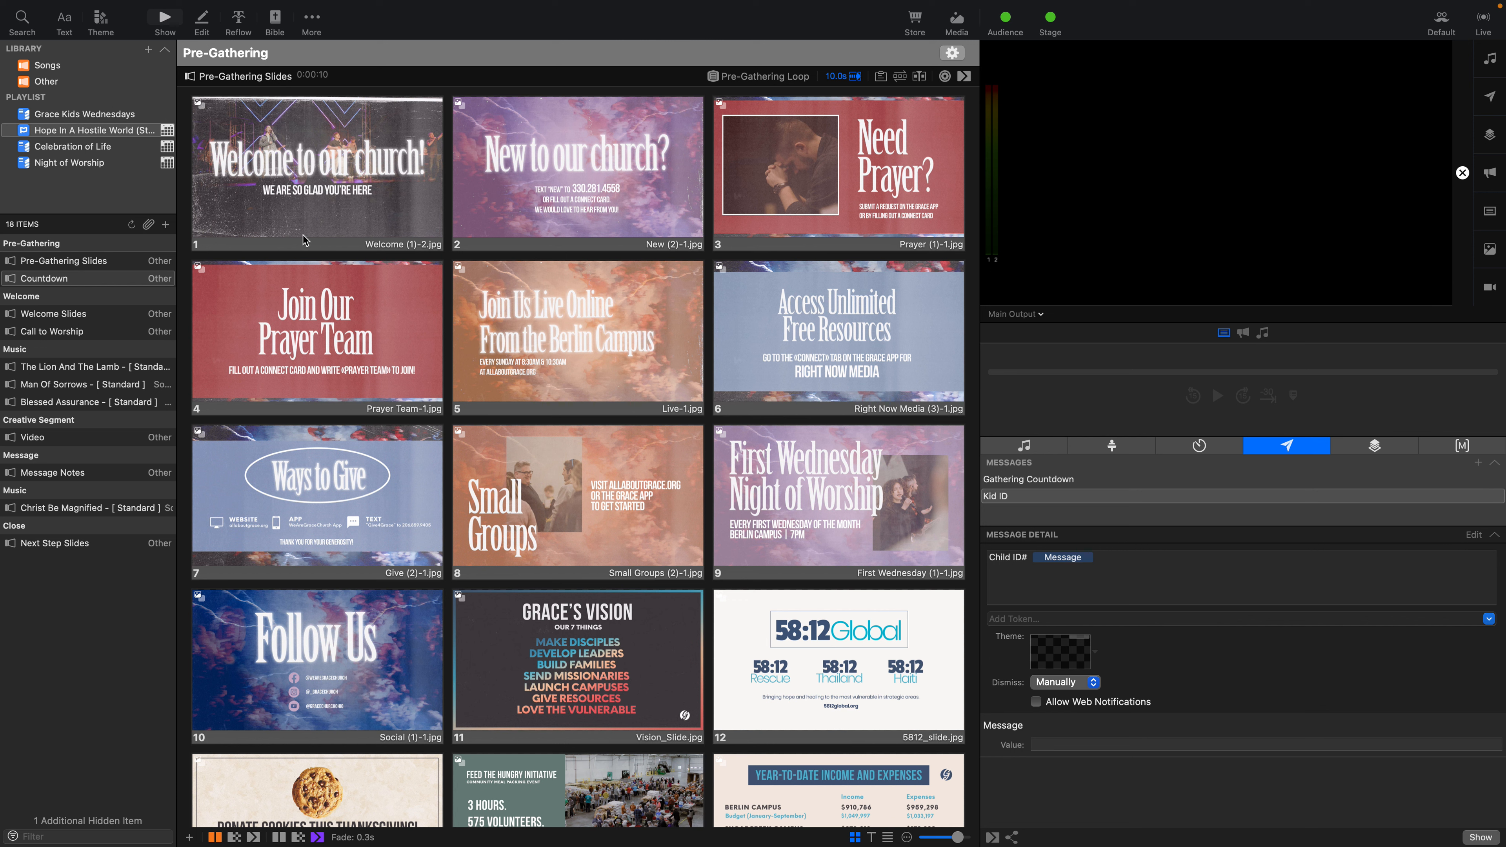
- Import the November 27, 2022 Suffer for Good service from the Planning Center Sunday Gathering folder as a new playlist
{"action": "left_click", "coordinate": [150, 53]}
{"action": "mouse_move", "coordinate": [202, 126]}
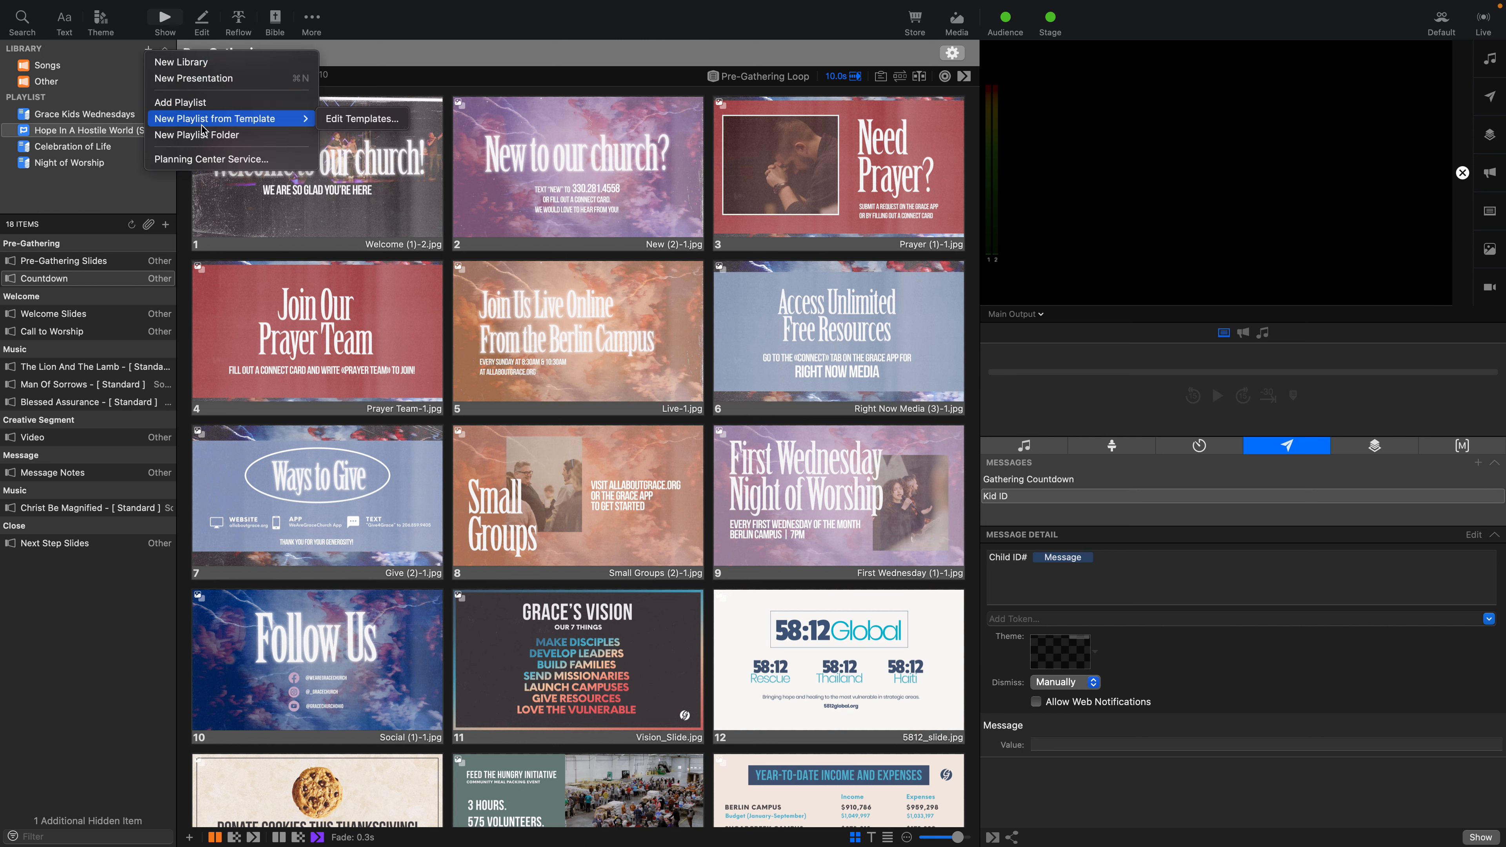
{"action": "left_click", "coordinate": [231, 160]}
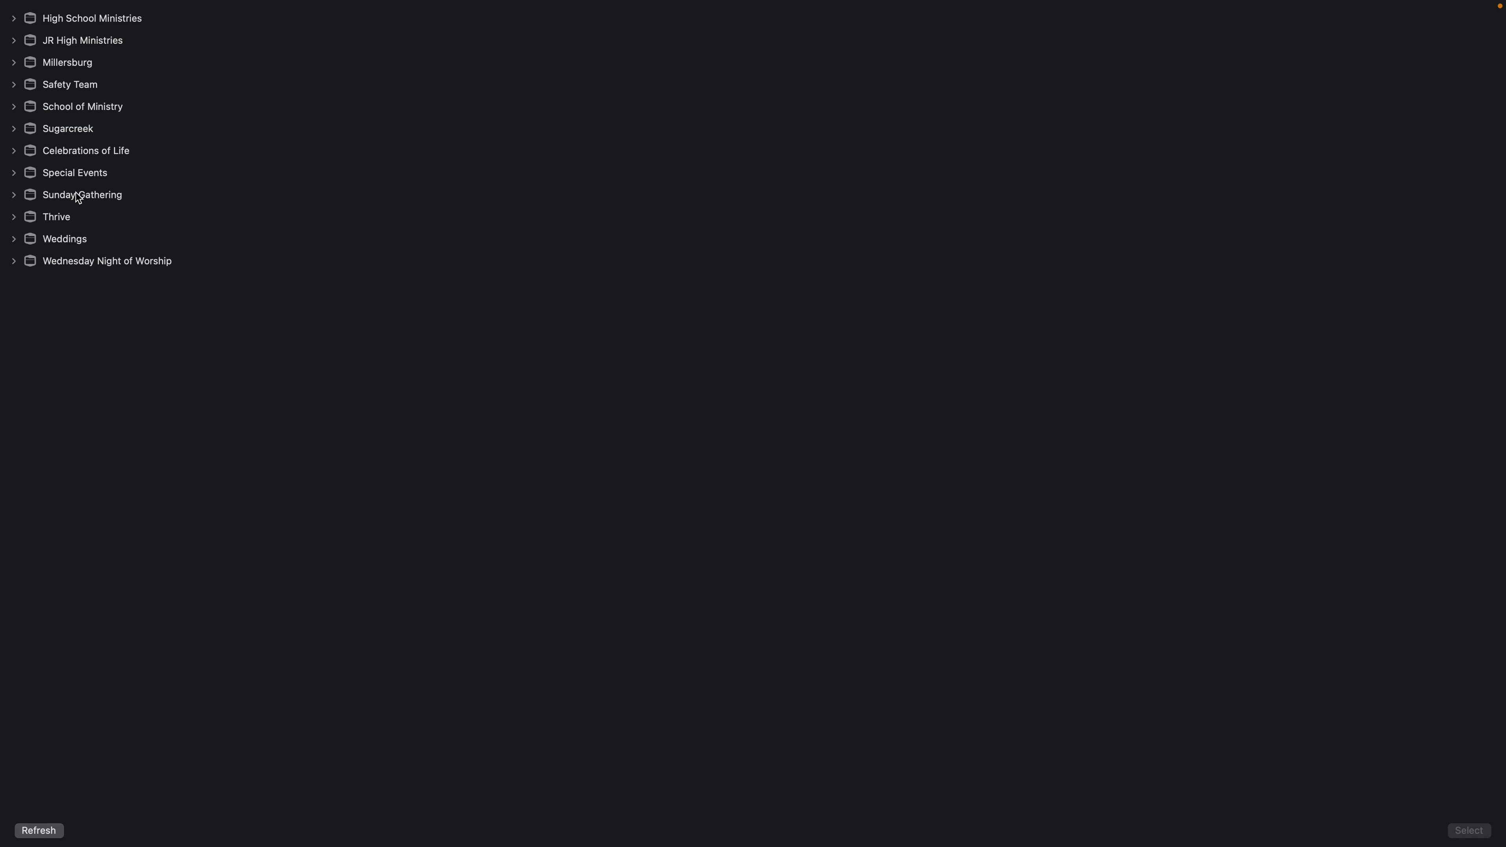
{"action": "left_click", "coordinate": [14, 130]}
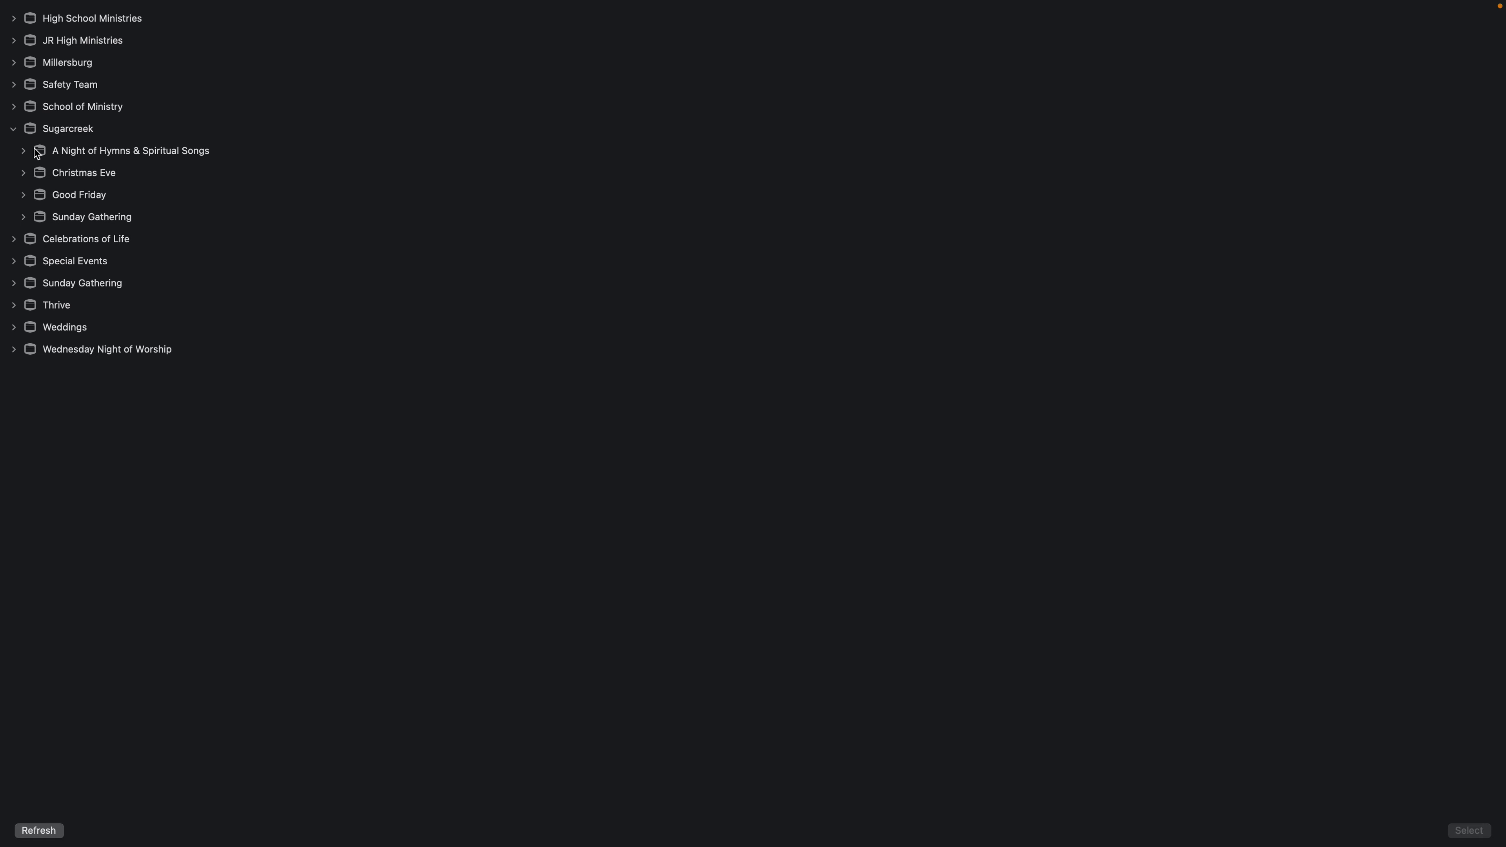
{"action": "left_click", "coordinate": [14, 130]}
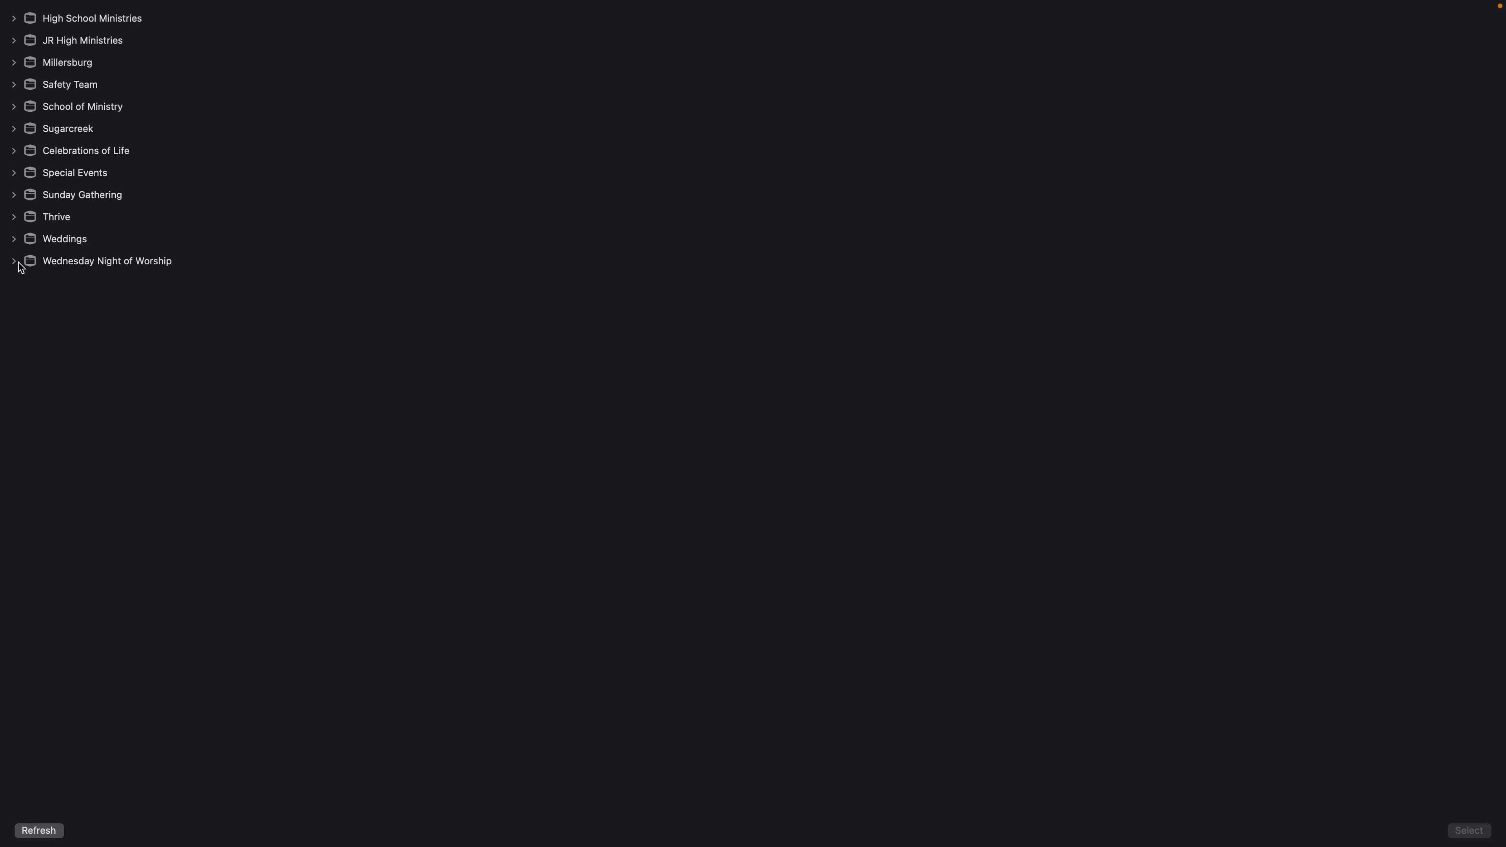
{"action": "left_click", "coordinate": [14, 195]}
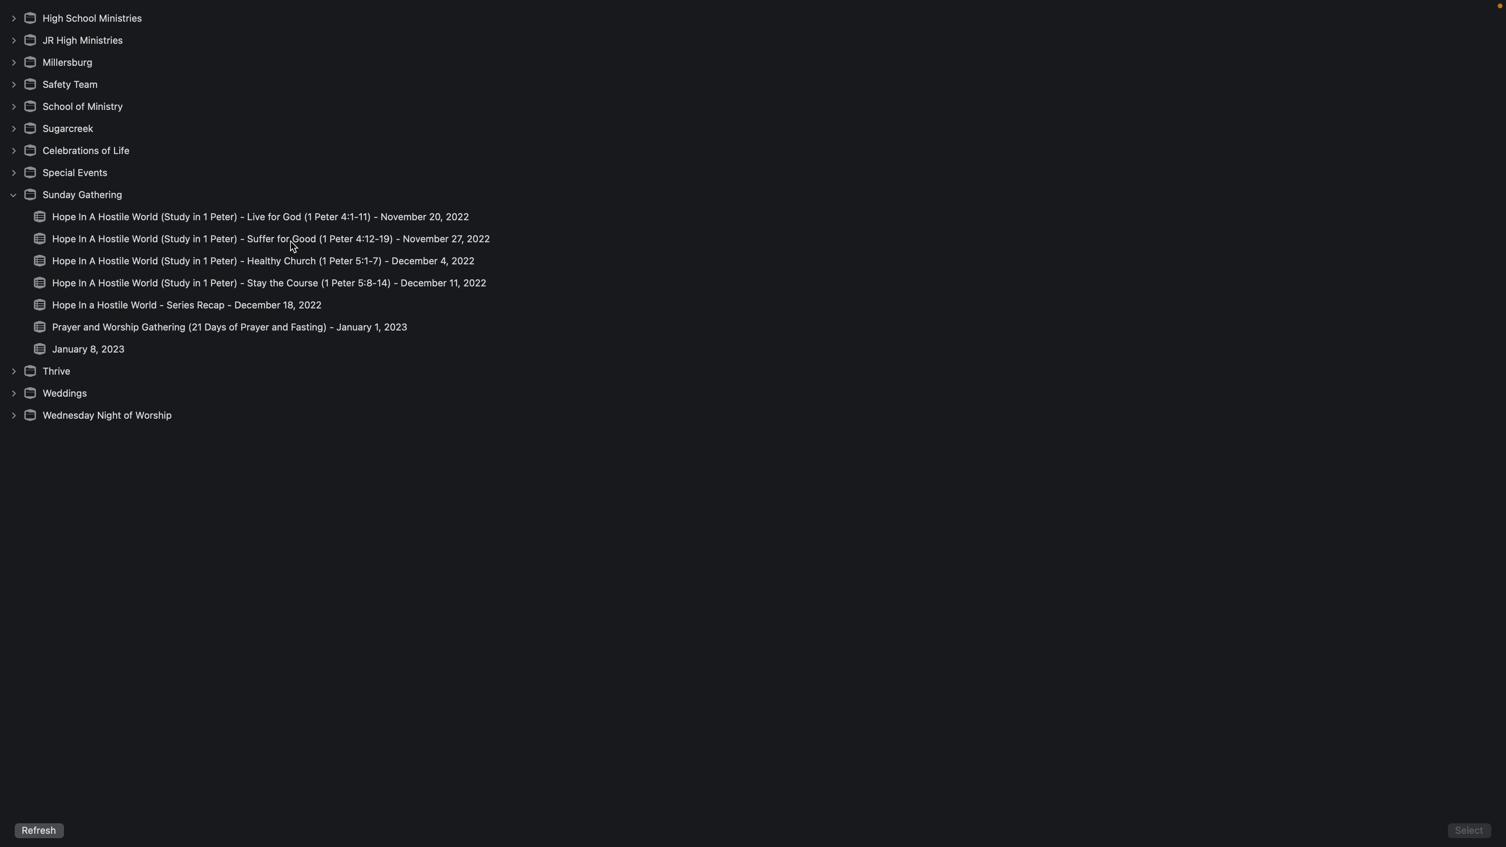
{"action": "left_click", "coordinate": [244, 243]}
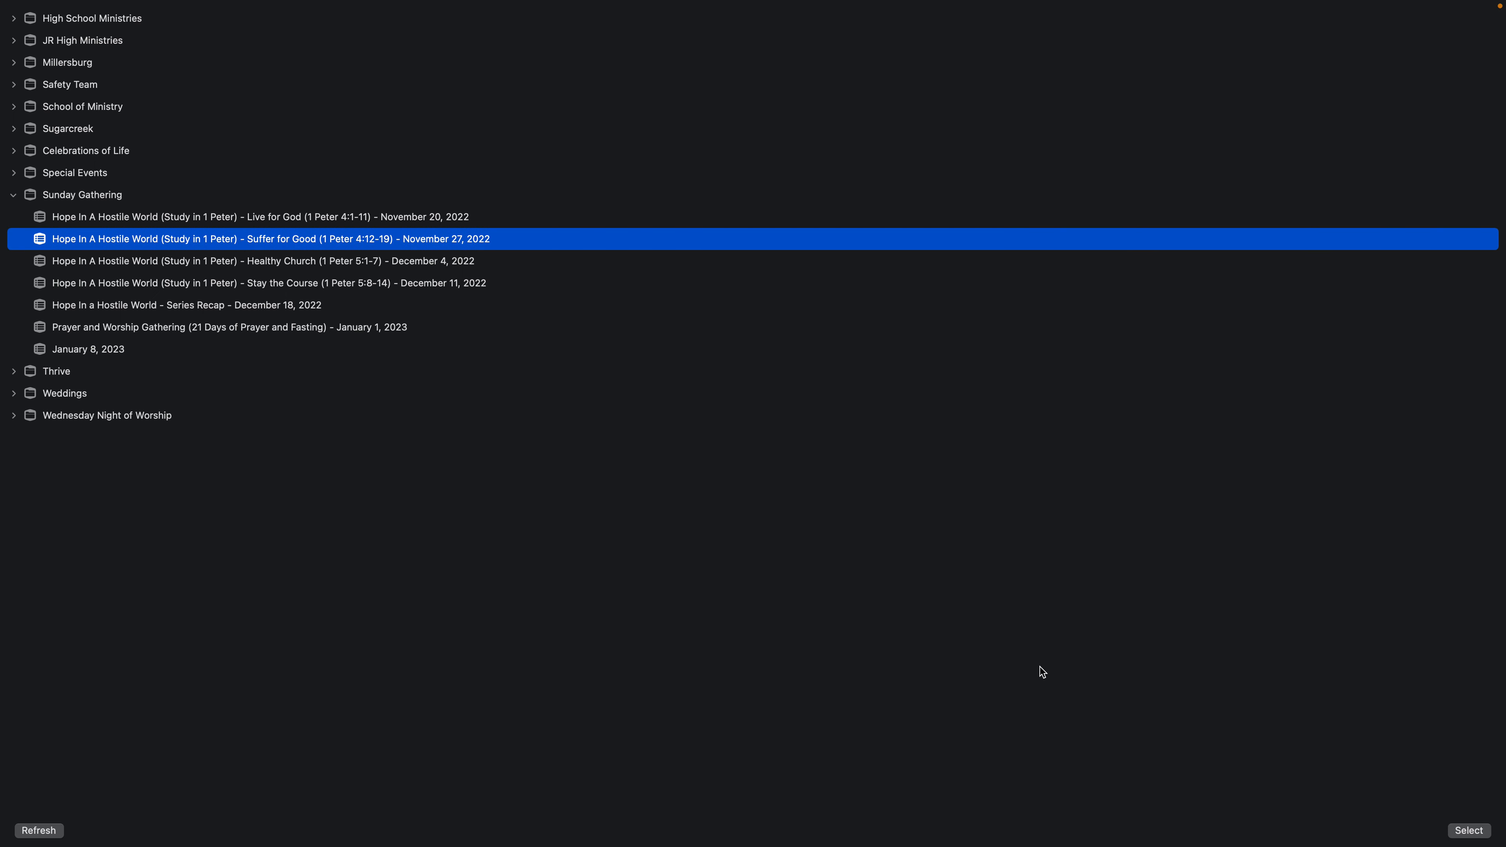
{"action": "left_click", "coordinate": [1469, 831]}
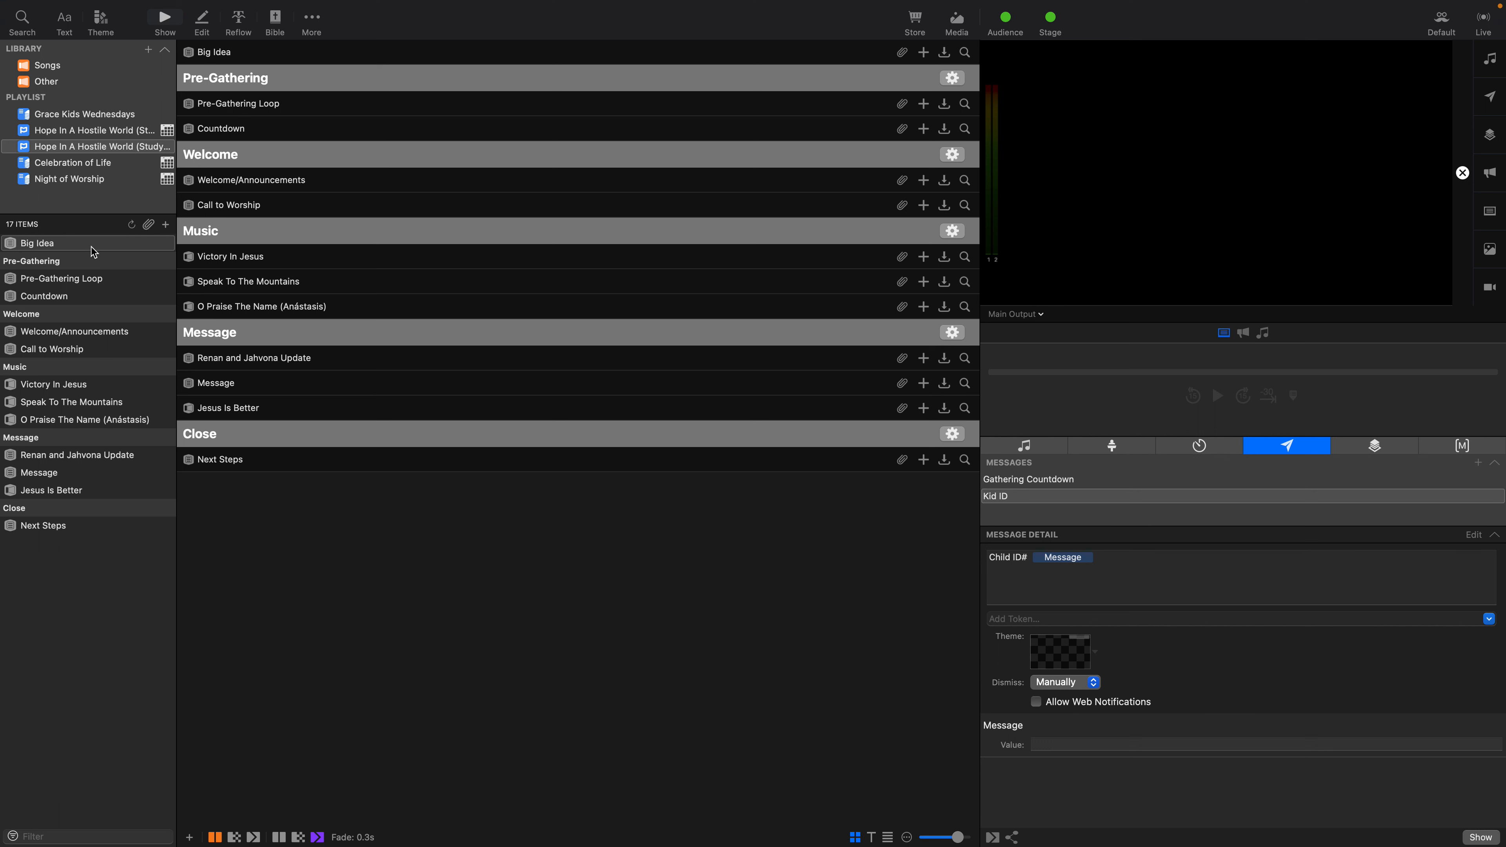
- Hide the Big Idea item and link Next Step Slides from the Other library to the Next Steps item
{"action": "right_click", "coordinate": [64, 248]}
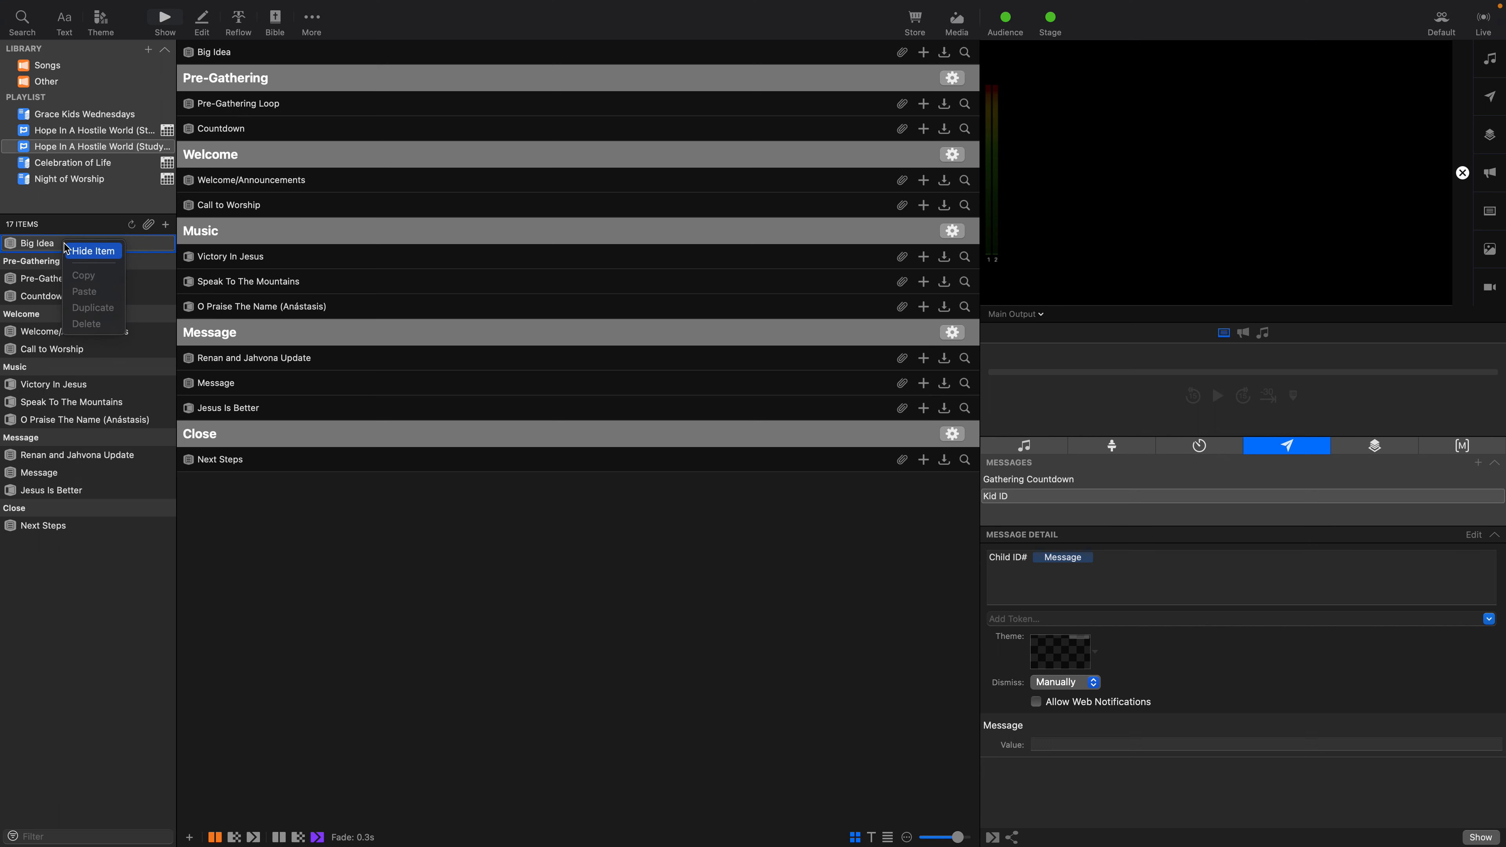
{"action": "left_click", "coordinate": [93, 260]}
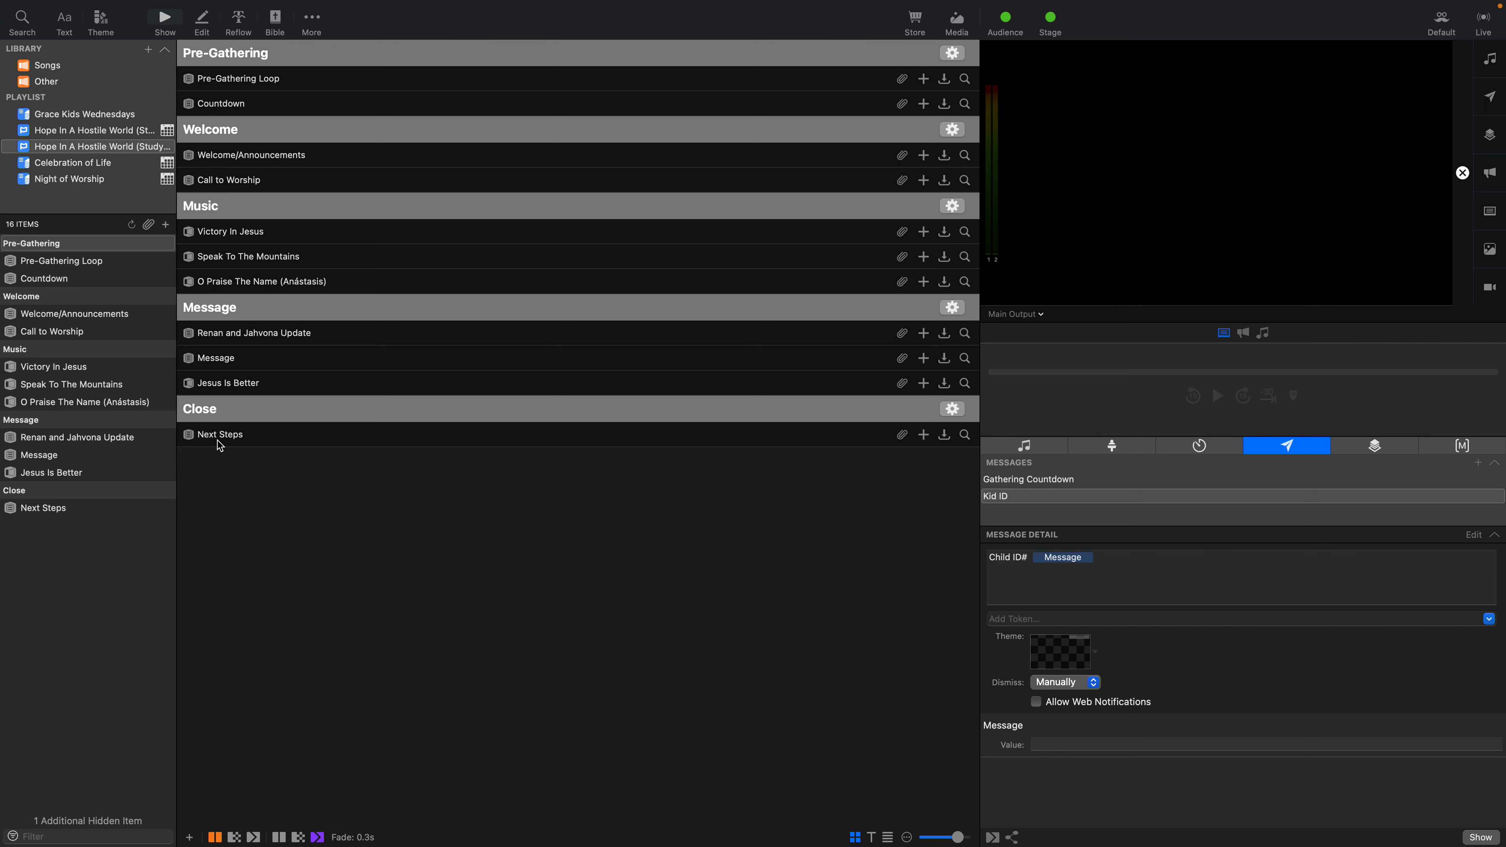
{"action": "left_click", "coordinate": [43, 86]}
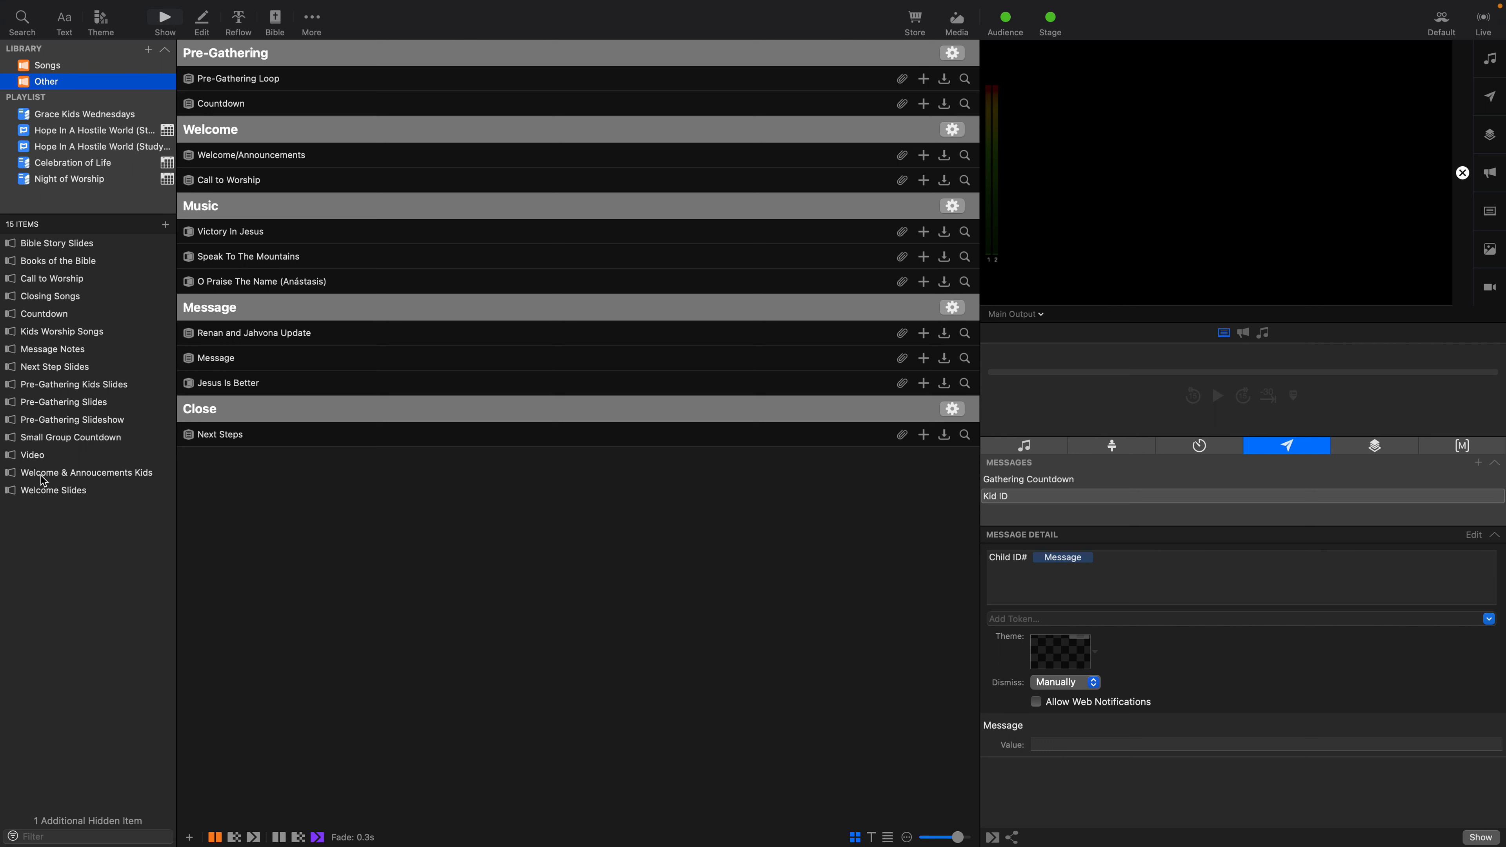
{"action": "left_click_drag", "start_coordinate": [46, 373], "coordinate": [249, 441]}
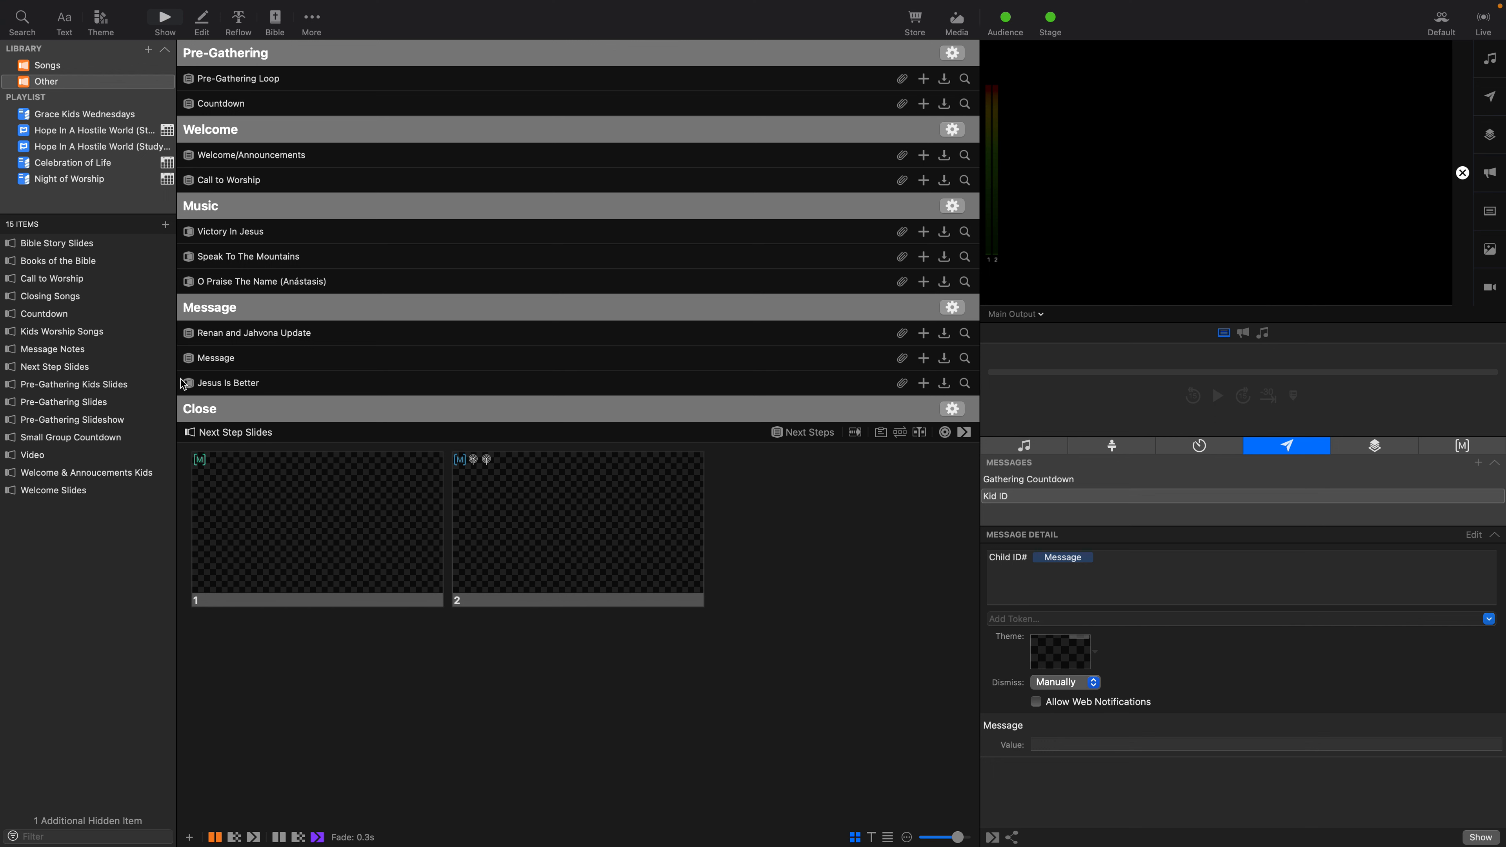
- Link the library song Jesus Is Better-1 - [ Standard ] to the Jesus Is Better item in the Message section
{"action": "left_click", "coordinate": [43, 66]}
{"action": "scroll", "coordinate": [58, 350], "scroll_direction": "down", "scroll_amount": 15}
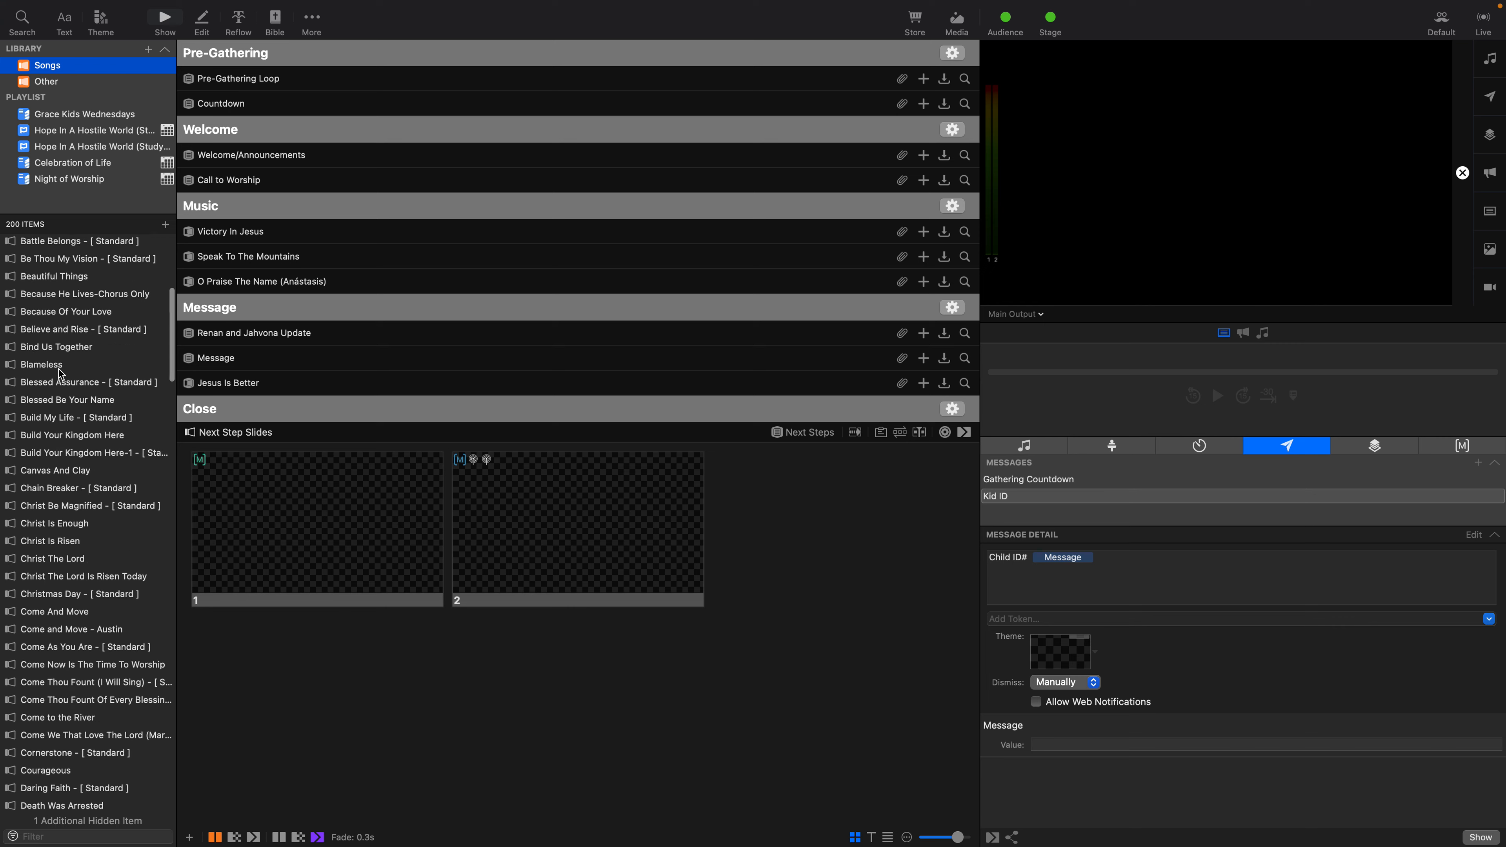
{"action": "scroll", "coordinate": [58, 368], "scroll_direction": "down", "scroll_amount": 20}
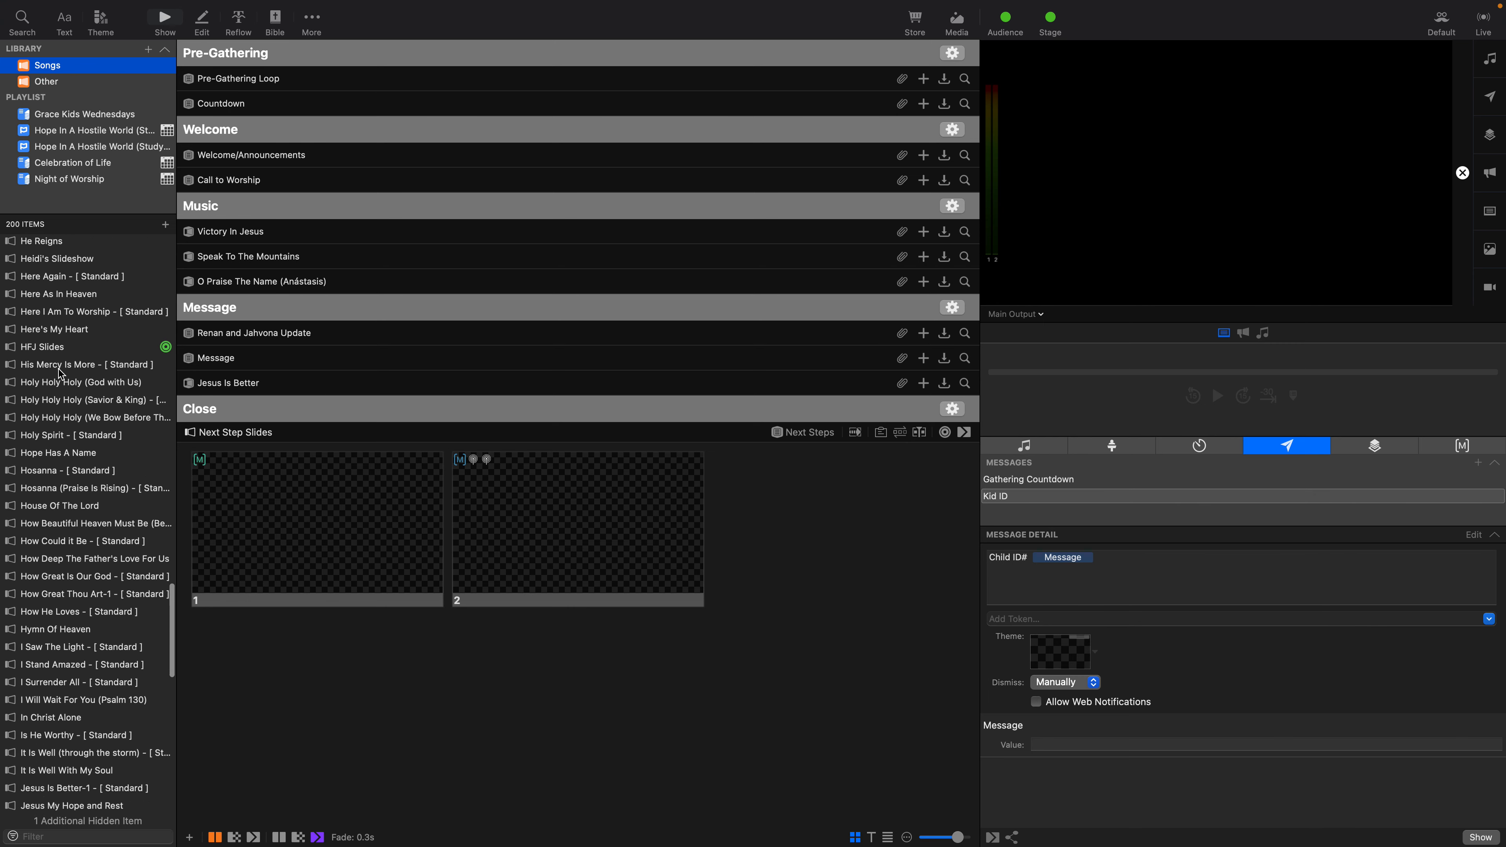
{"action": "scroll", "coordinate": [61, 375], "scroll_direction": "down", "scroll_amount": 2}
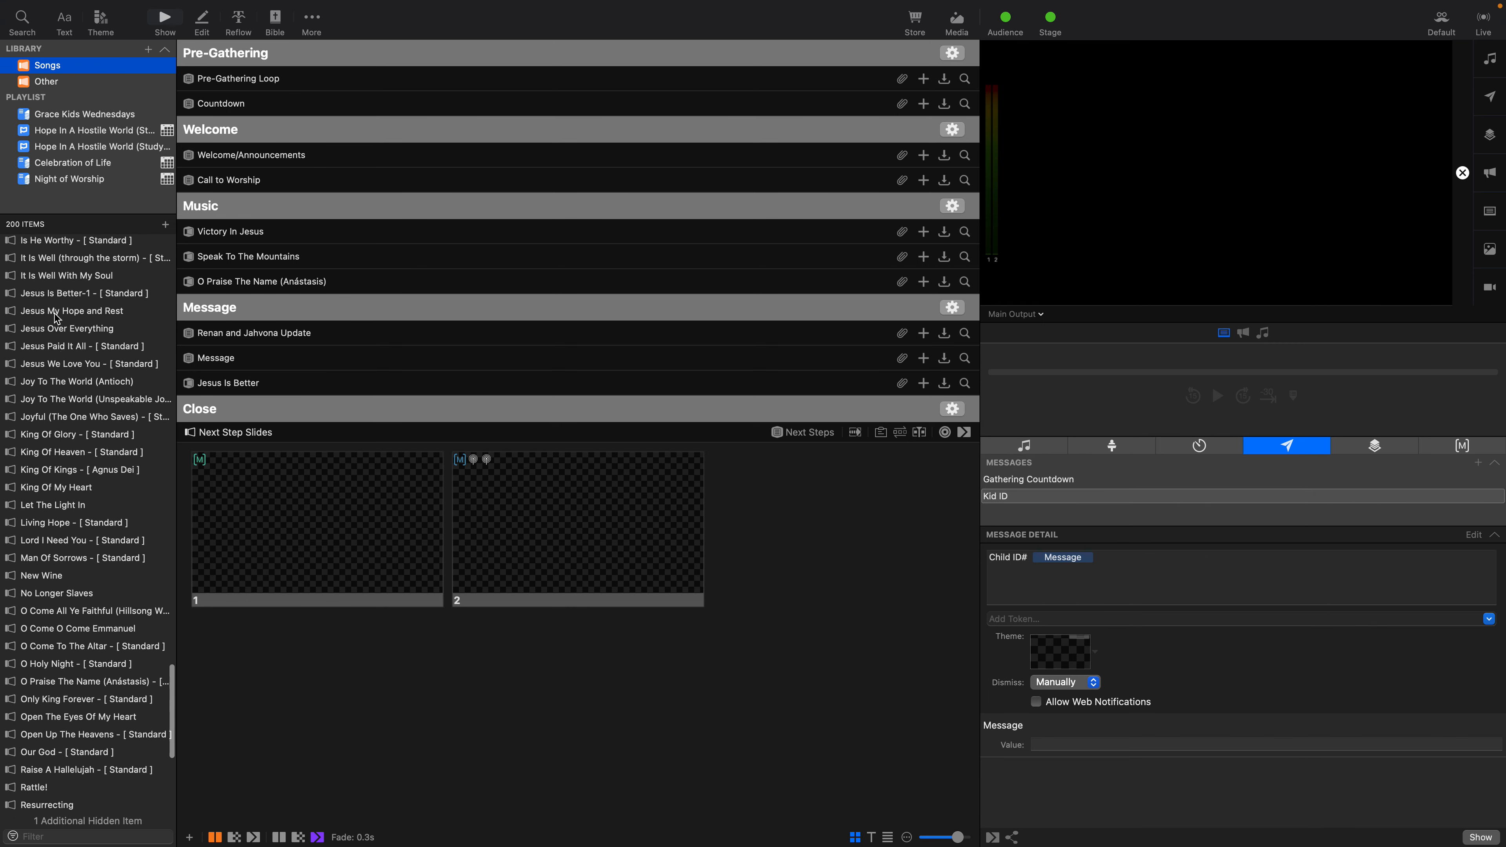
{"action": "left_click_drag", "start_coordinate": [49, 297], "coordinate": [245, 386]}
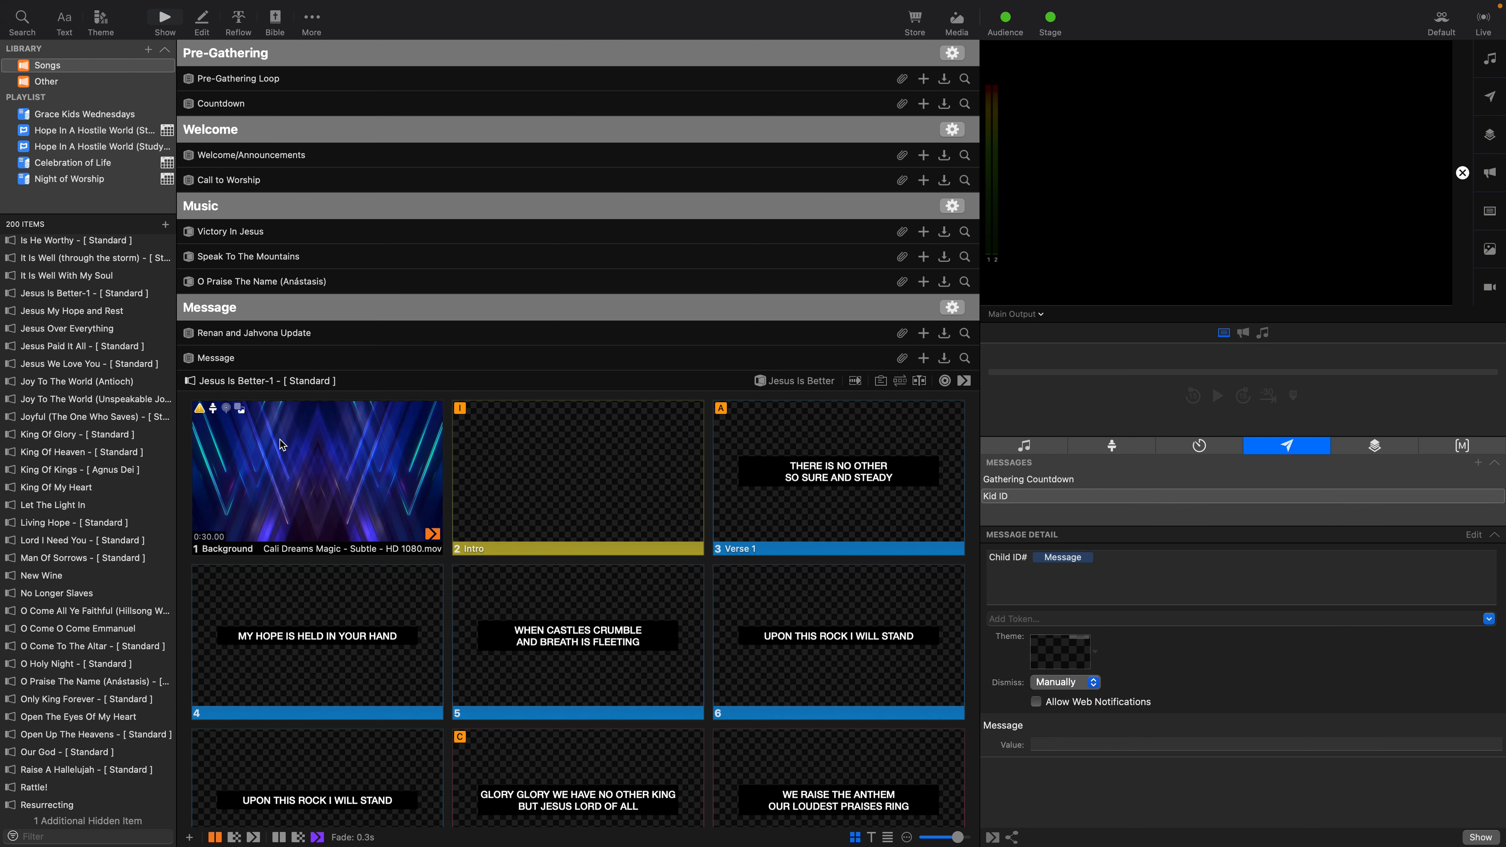
- Remove all actions from the Background slide of Jesus Is Better-1
{"action": "right_click", "coordinate": [280, 445]}
{"action": "mouse_move", "coordinate": [468, 673]}
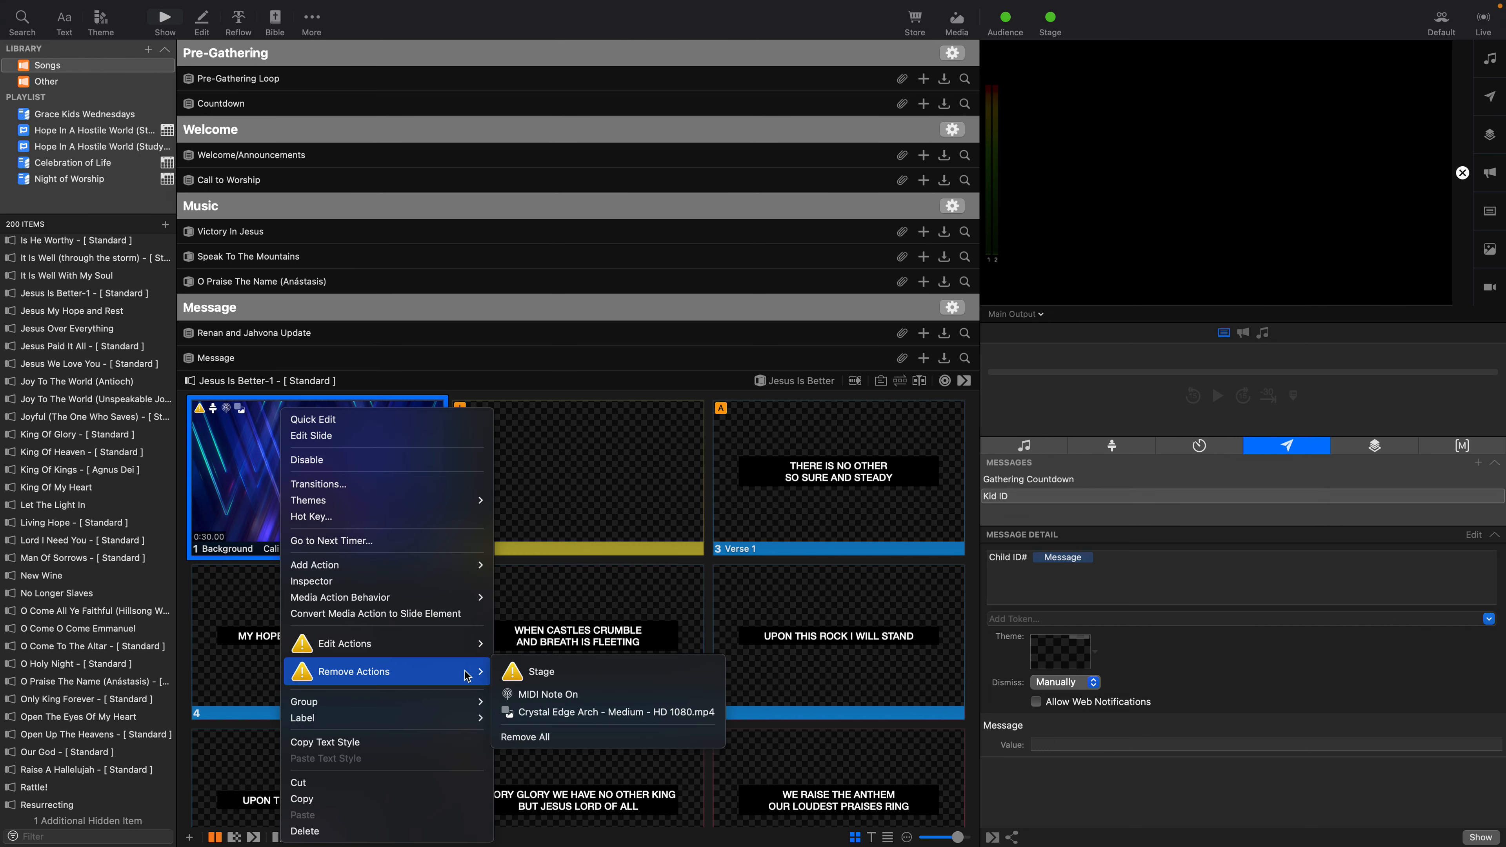
{"action": "left_click", "coordinate": [551, 735]}
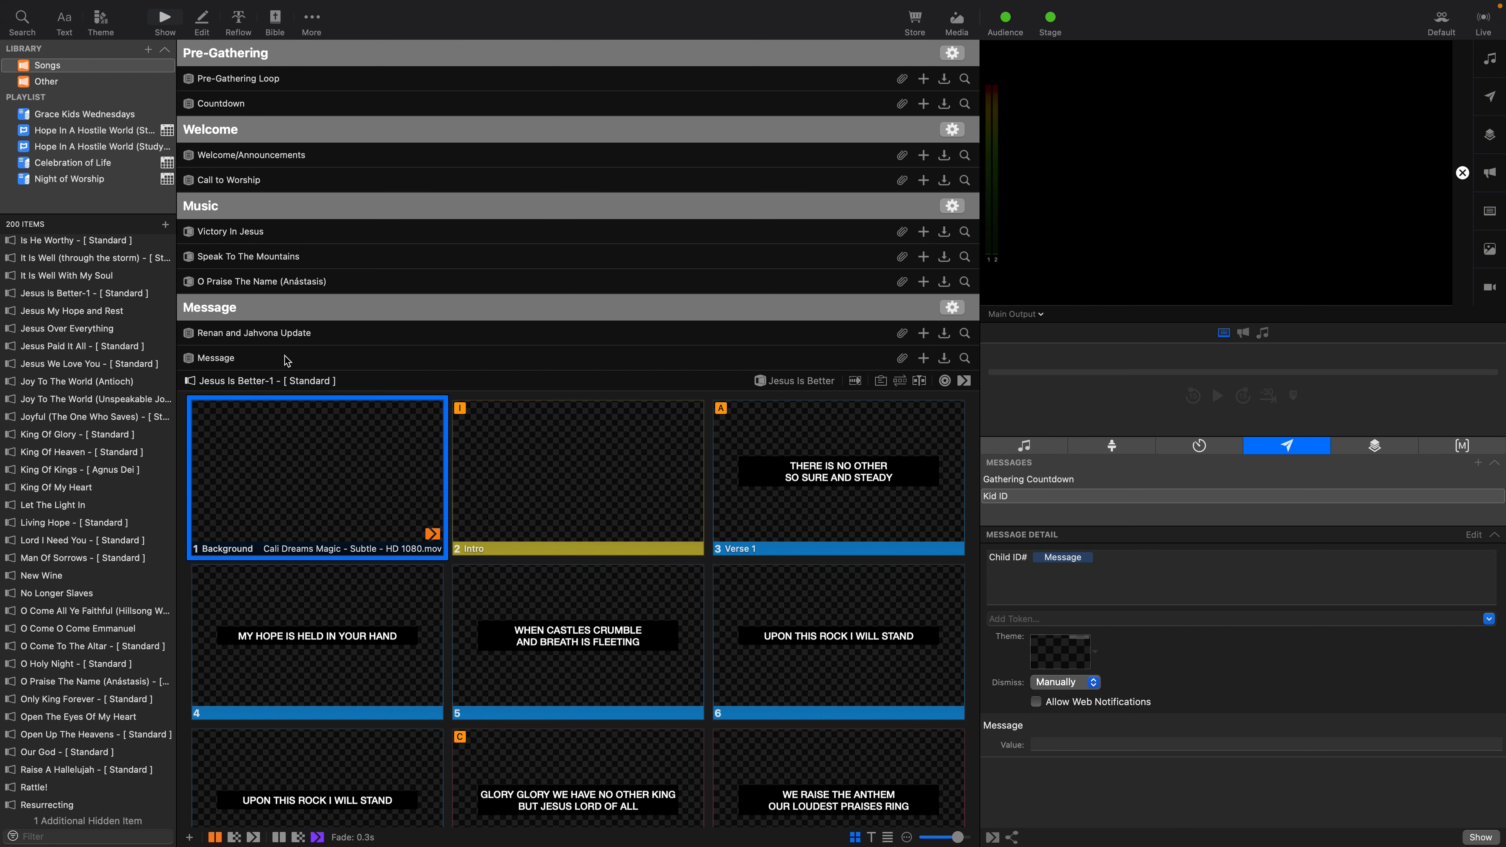
- Link Message Notes from the Other library to the Message item, and the Call to Worship presentation to its matching item
{"action": "left_click", "coordinate": [52, 85]}
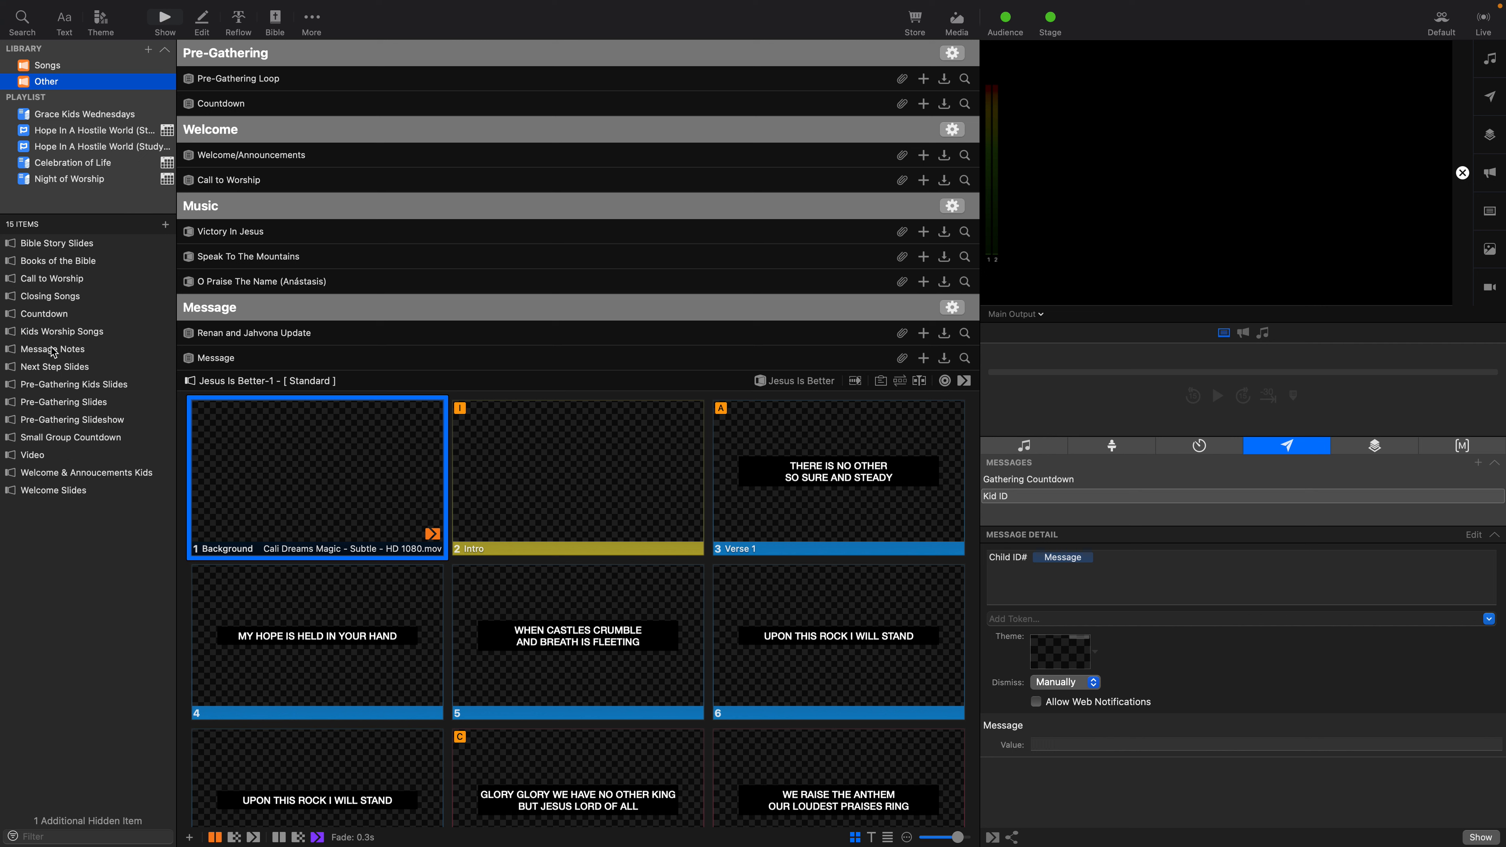
{"action": "left_click_drag", "start_coordinate": [46, 350], "coordinate": [247, 356]}
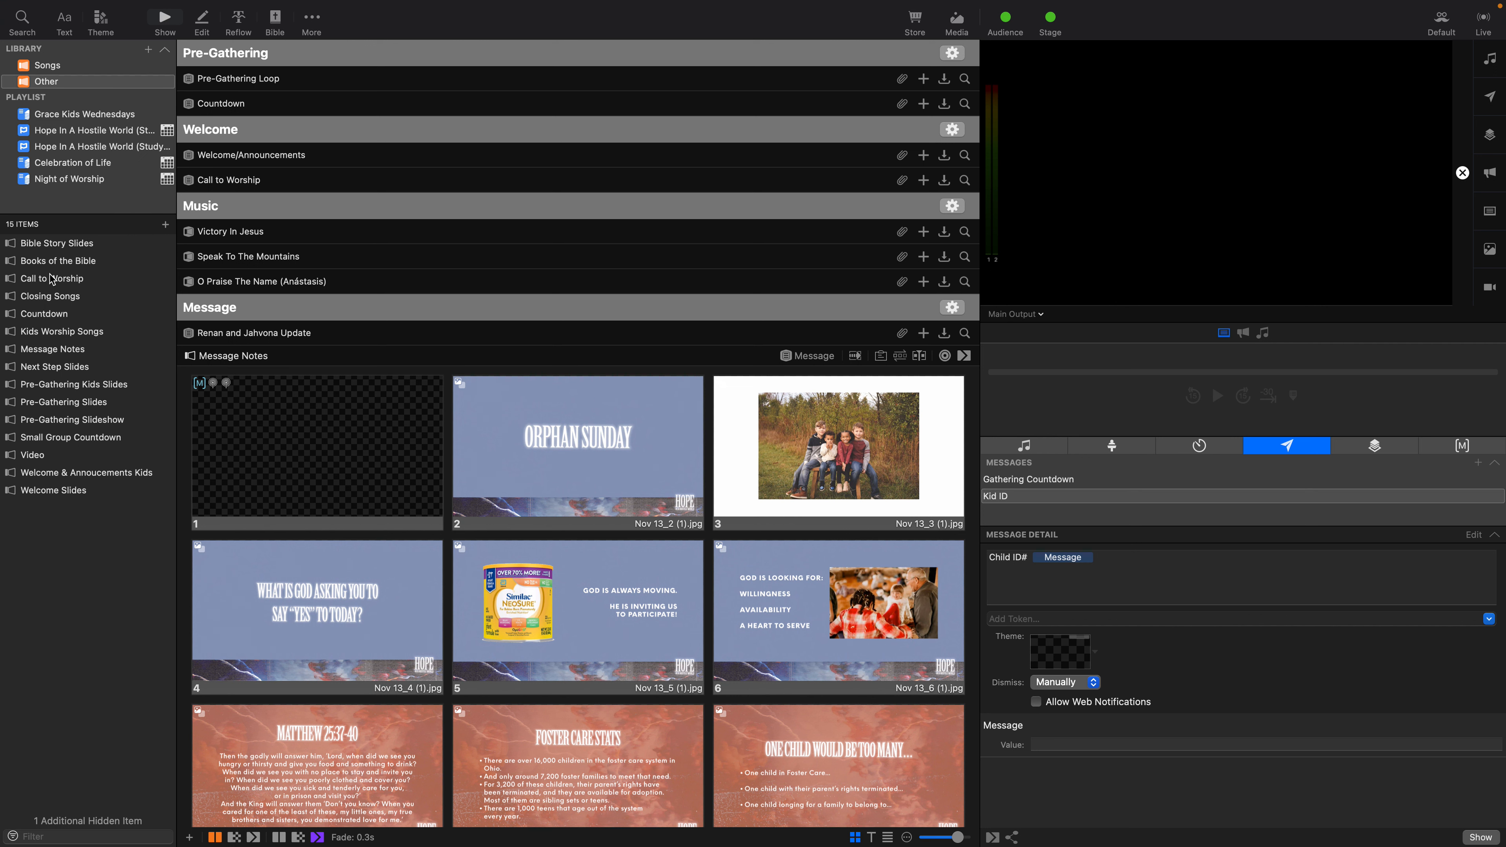
{"action": "left_click", "coordinate": [225, 179]}
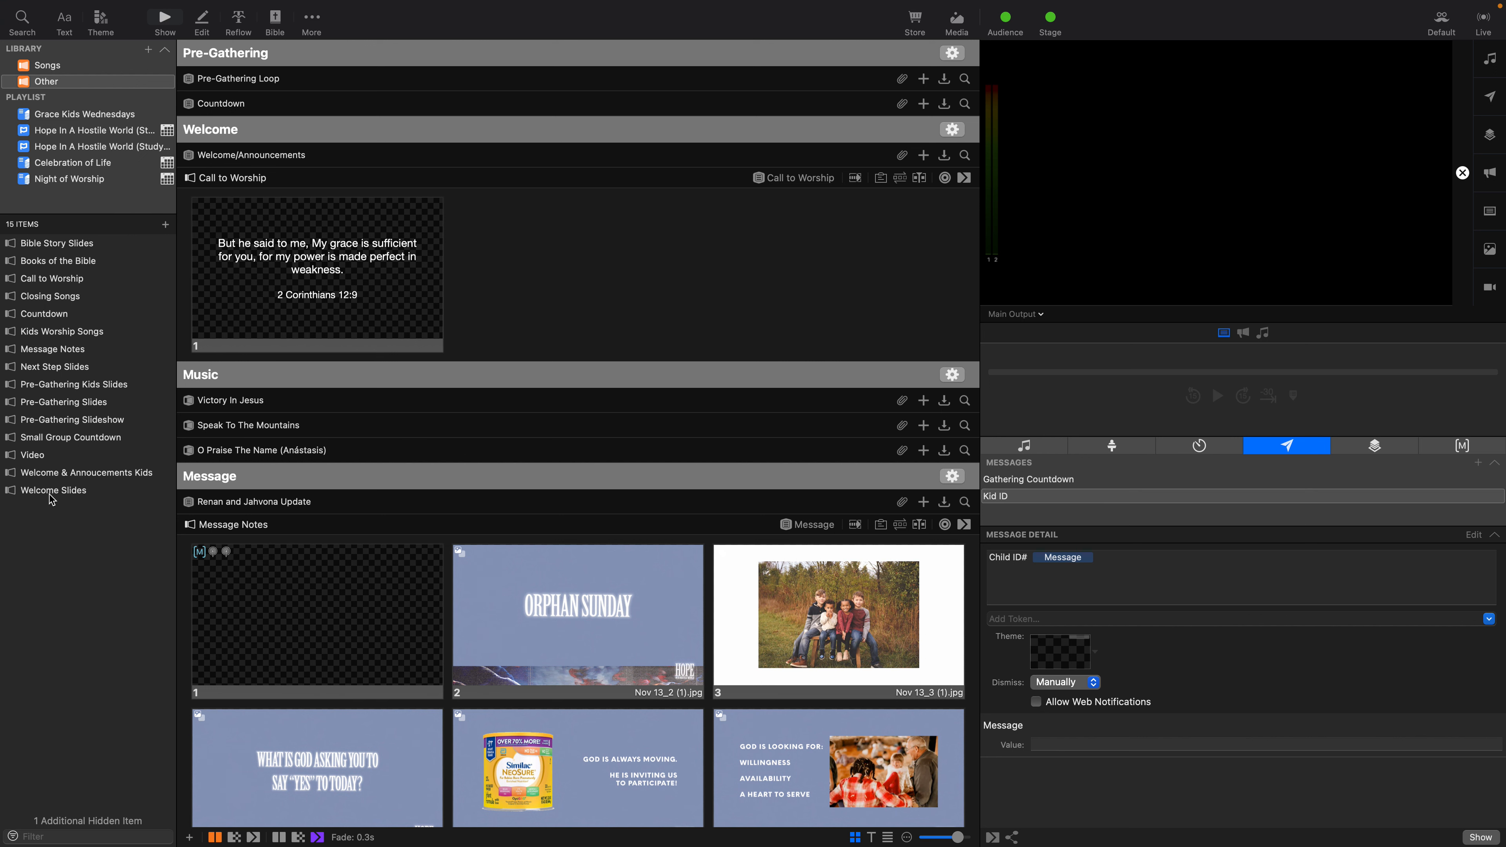
- Fill the Welcome/Announcements, Countdown and Pre-Gathering Loop items with Welcome Slides, Countdown and Pre-Gathering Slides from the Other library
{"action": "left_click_drag", "start_coordinate": [51, 496], "coordinate": [296, 158]}
{"action": "left_click_drag", "start_coordinate": [51, 315], "coordinate": [243, 110]}
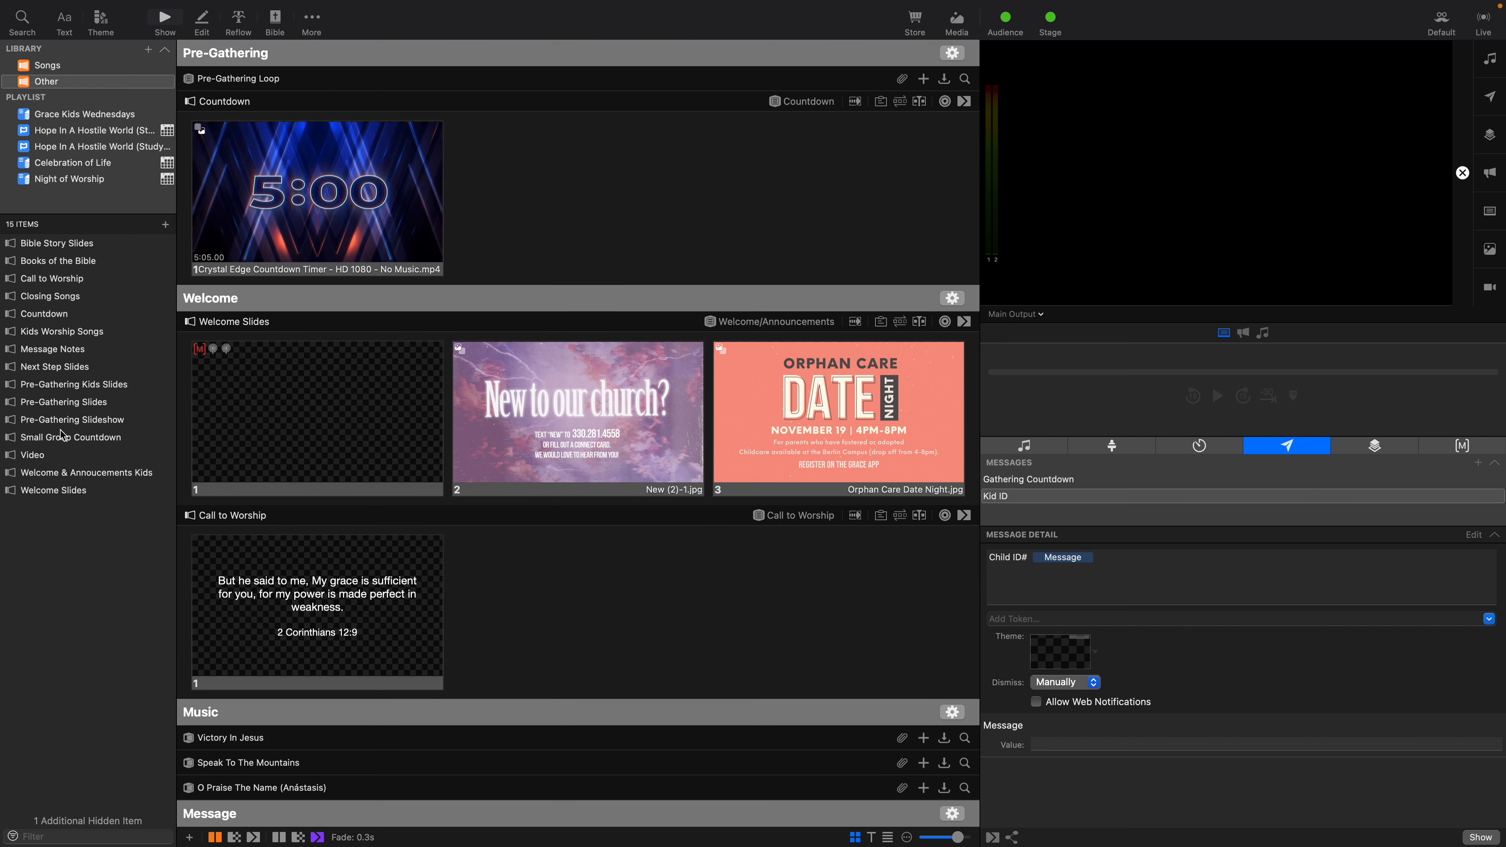
{"action": "left_click_drag", "start_coordinate": [59, 410], "coordinate": [309, 88]}
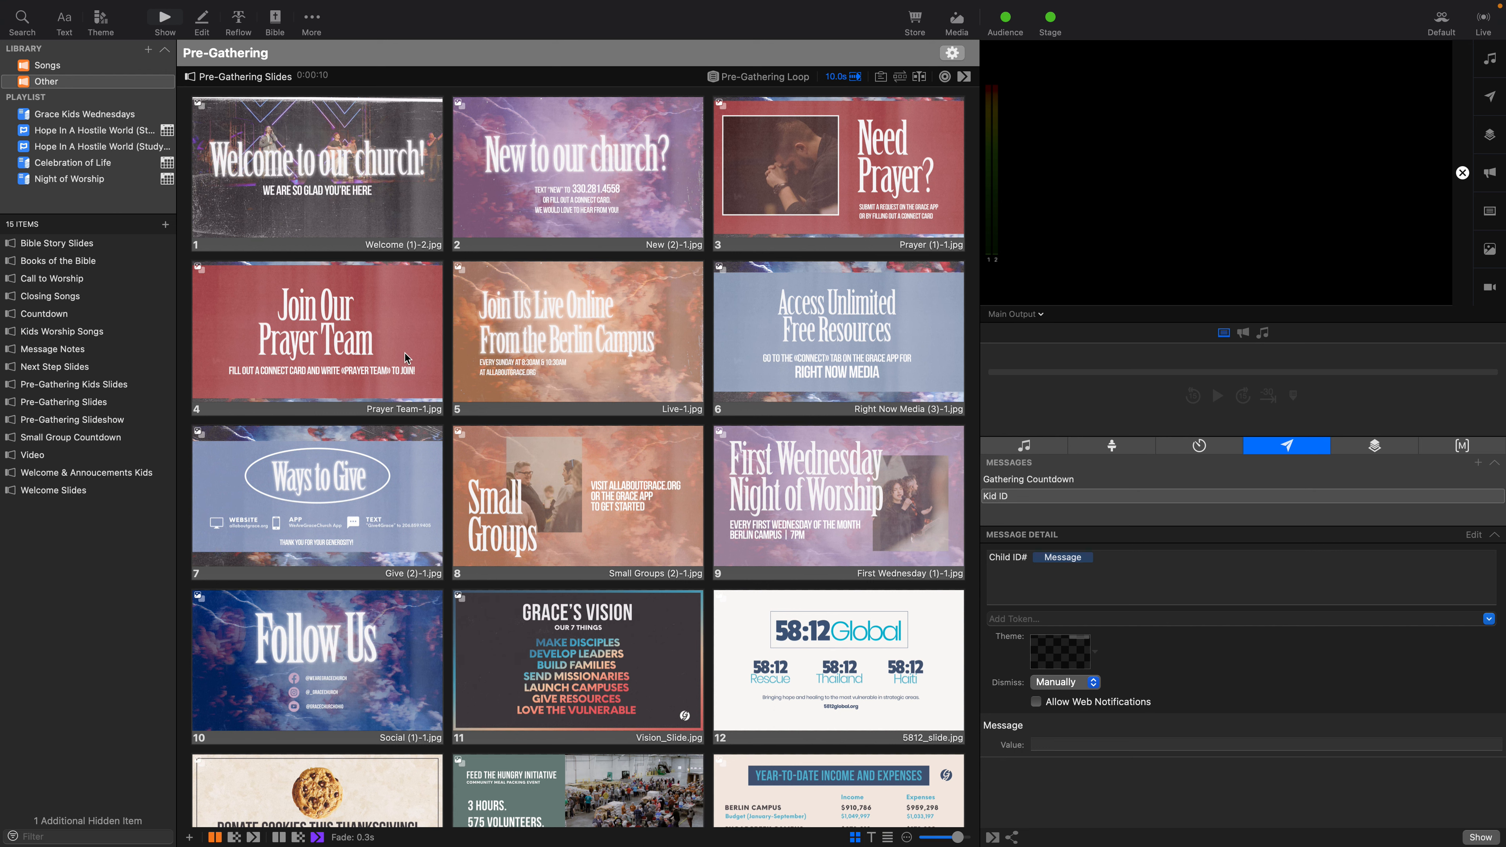
- Link the library song Victory In Jesus - [ Standard ] to the Victory In Jesus item in the Music section
{"action": "scroll", "coordinate": [406, 353], "scroll_direction": "down", "scroll_amount": 15}
{"action": "scroll", "coordinate": [409, 362], "scroll_direction": "down", "scroll_amount": 1}
{"action": "scroll", "coordinate": [502, 462], "scroll_direction": "down", "scroll_amount": 10}
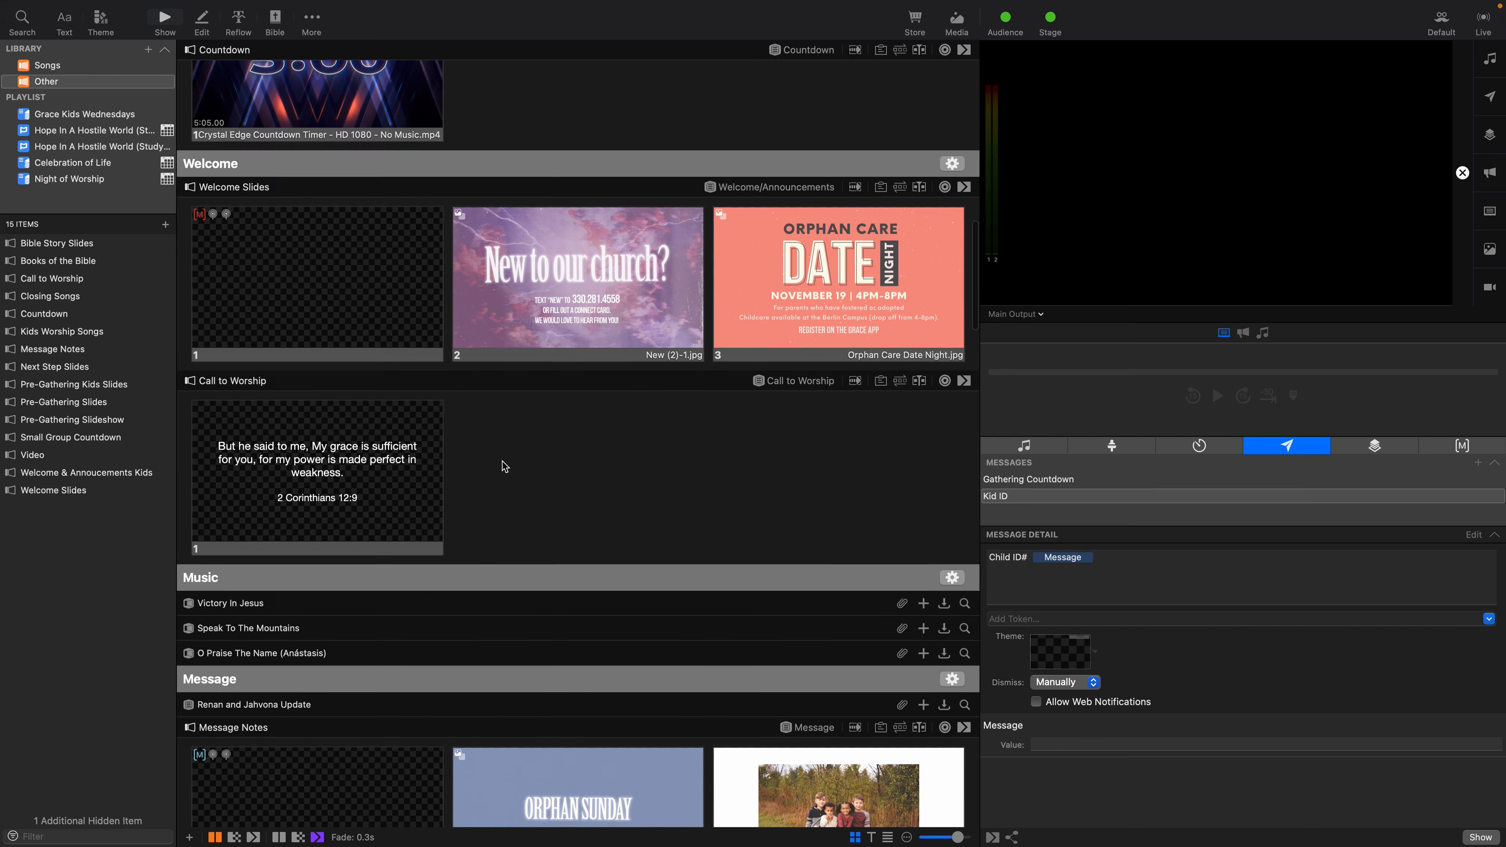
{"action": "left_click", "coordinate": [47, 68]}
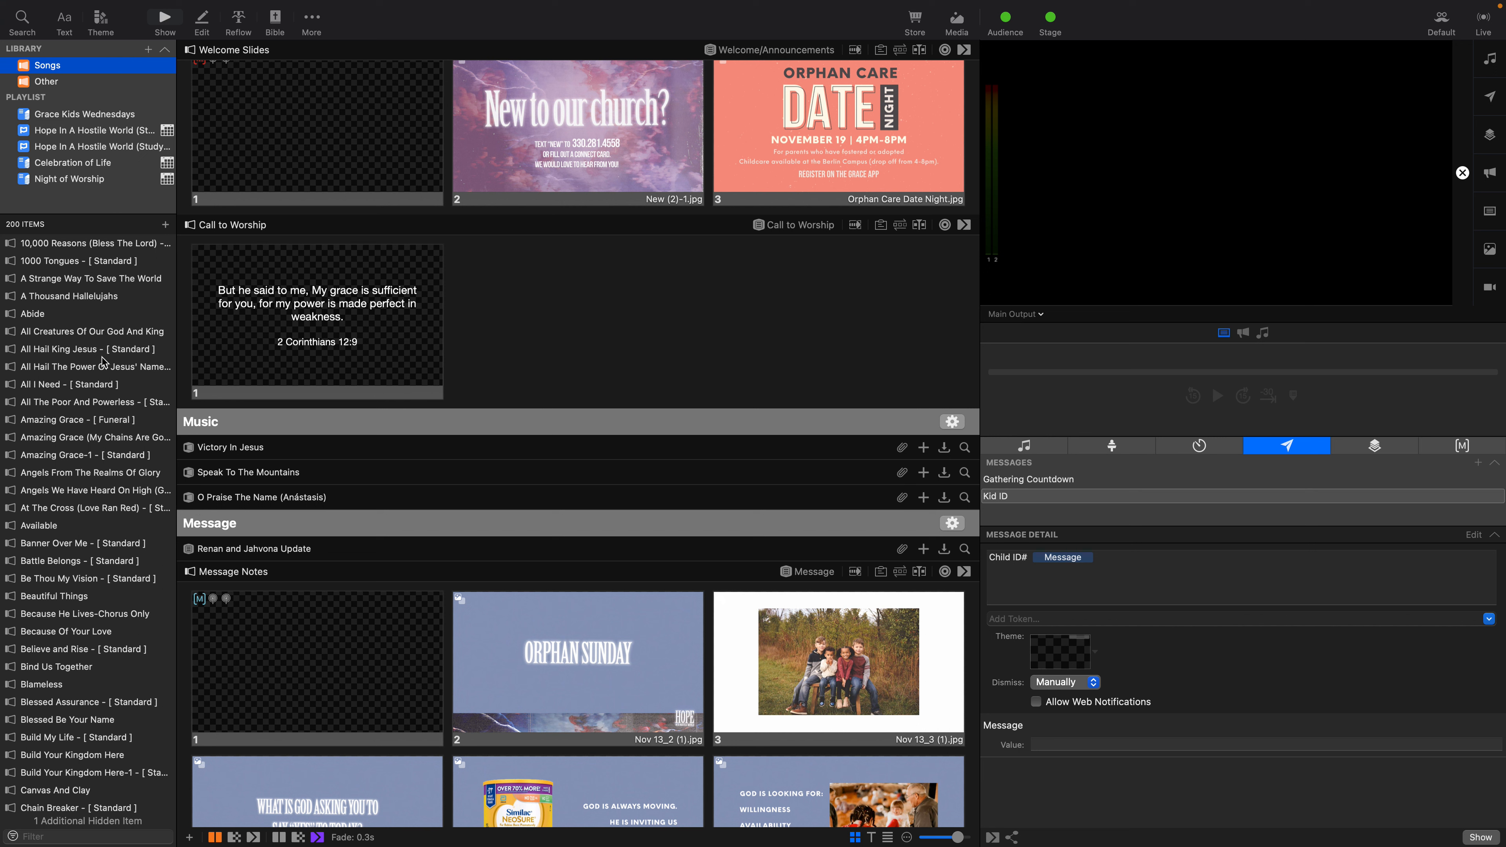
{"action": "scroll", "coordinate": [83, 483], "scroll_direction": "down", "scroll_amount": 20}
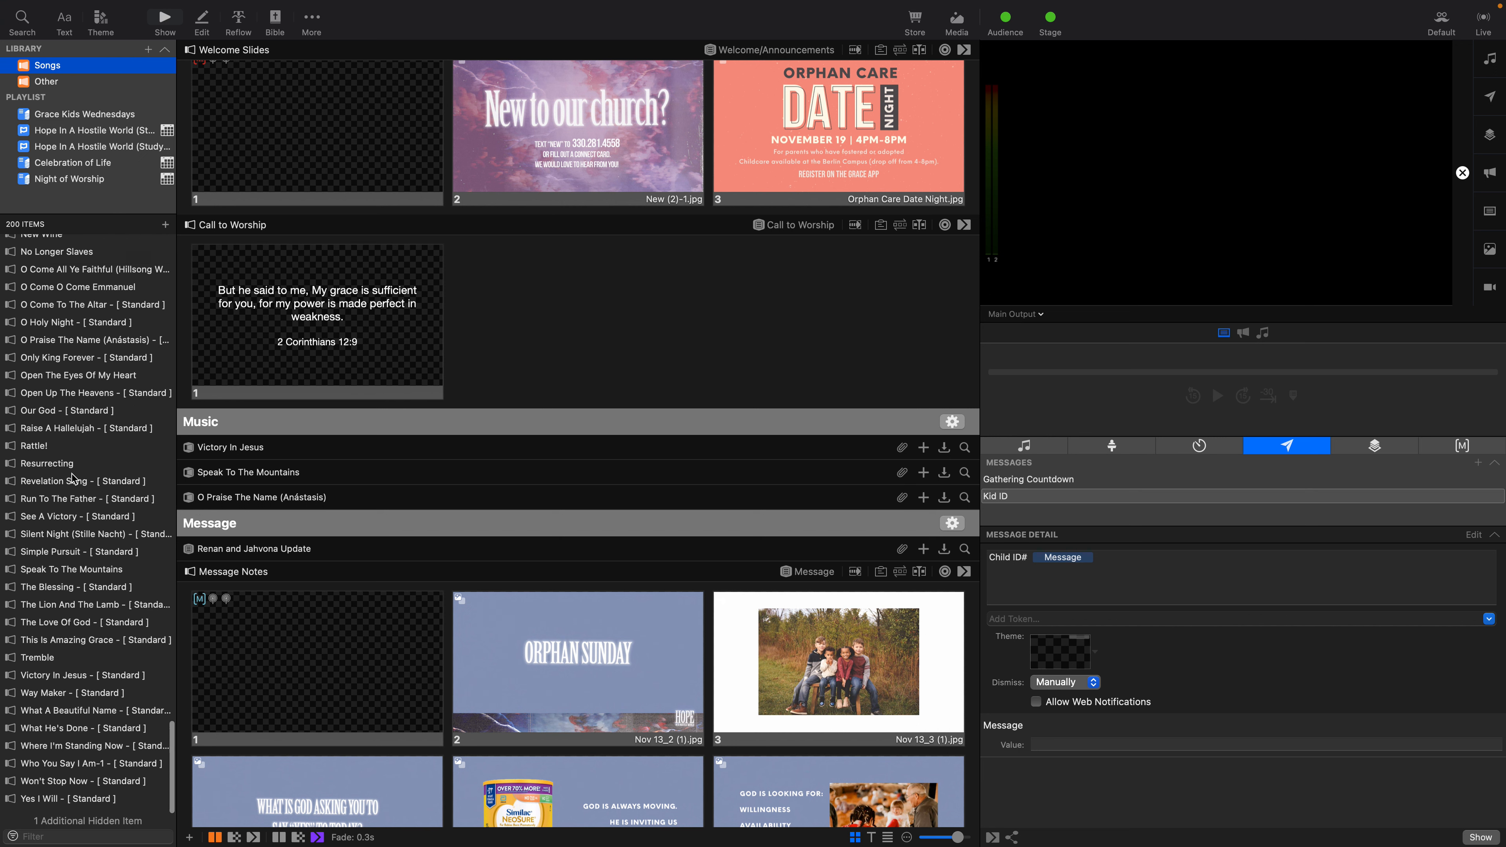
{"action": "left_click_drag", "start_coordinate": [56, 682], "coordinate": [240, 447]}
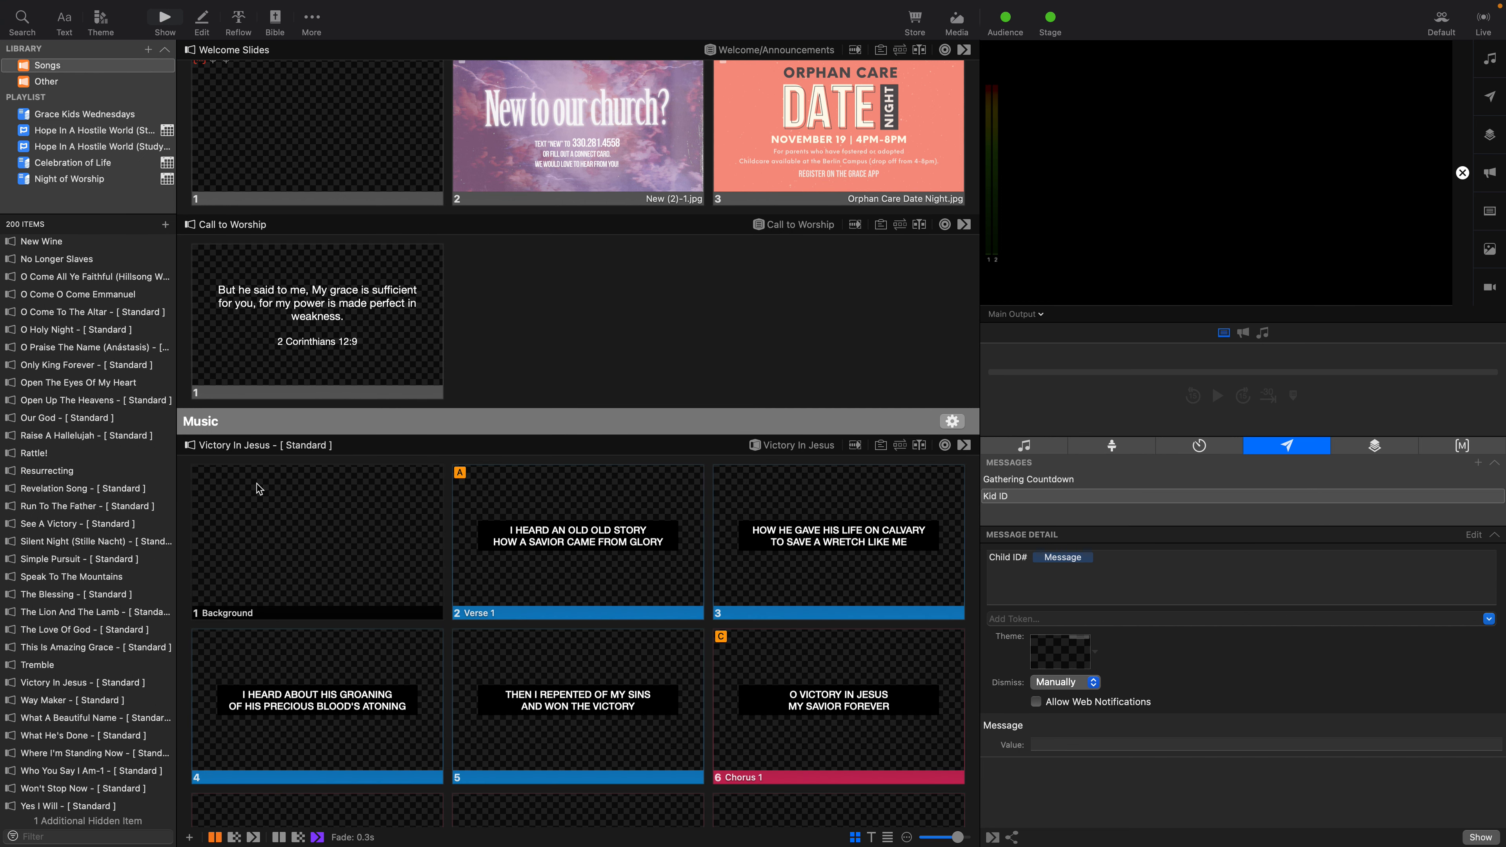
- Link the library songs O Praise The Name (Anástasis) - [ Standard ] and Speak To The Mountains to their matching Music items
{"action": "scroll", "coordinate": [285, 534], "scroll_direction": "down", "scroll_amount": 10}
{"action": "scroll", "coordinate": [303, 557], "scroll_direction": "down", "scroll_amount": 10}
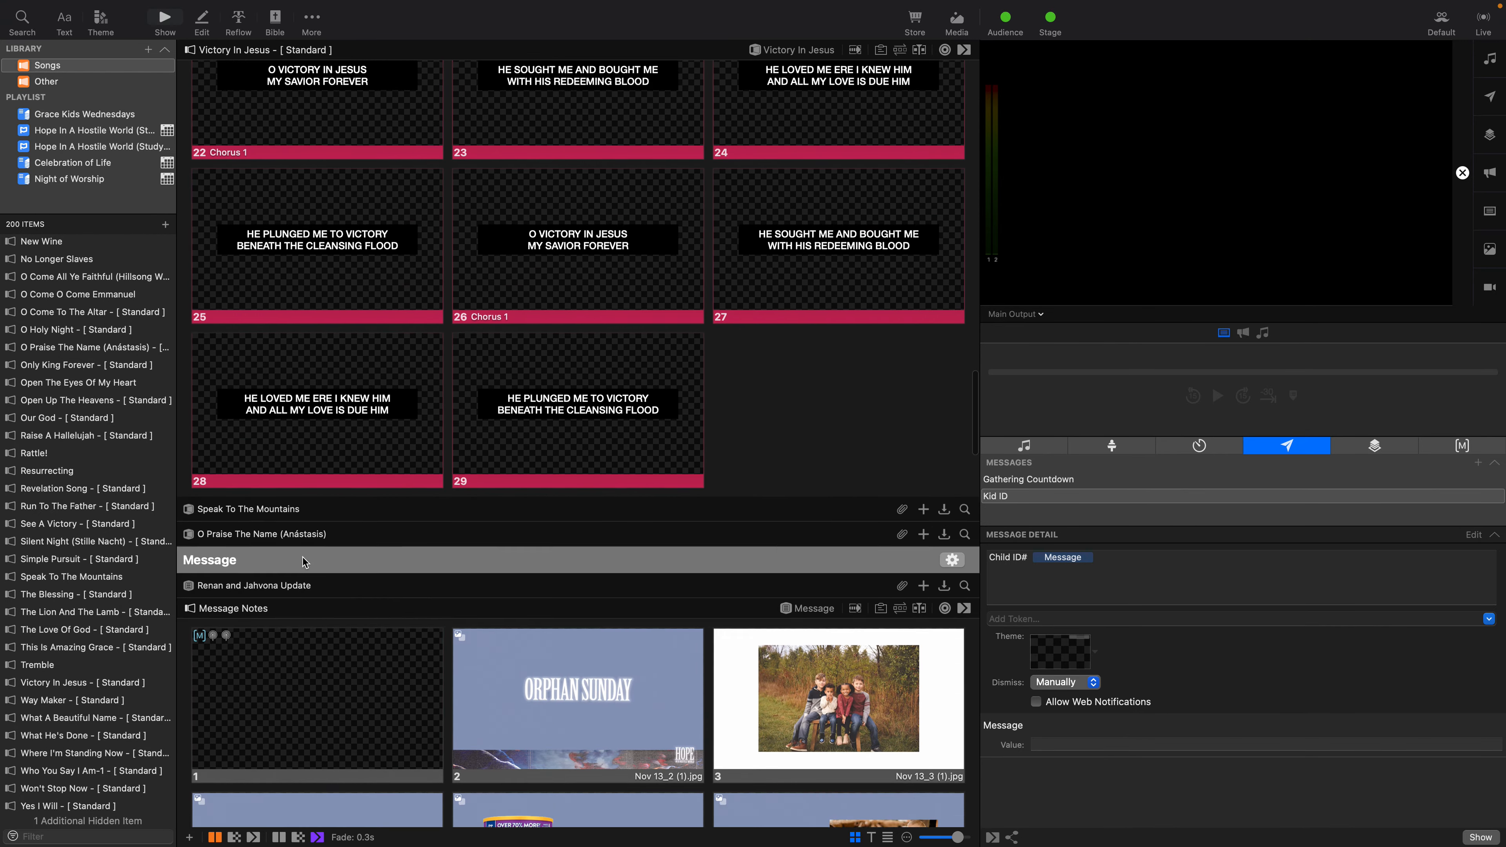
{"action": "scroll", "coordinate": [302, 557], "scroll_direction": "up", "scroll_amount": 4}
{"action": "scroll", "coordinate": [84, 594], "scroll_direction": "up", "scroll_amount": 3}
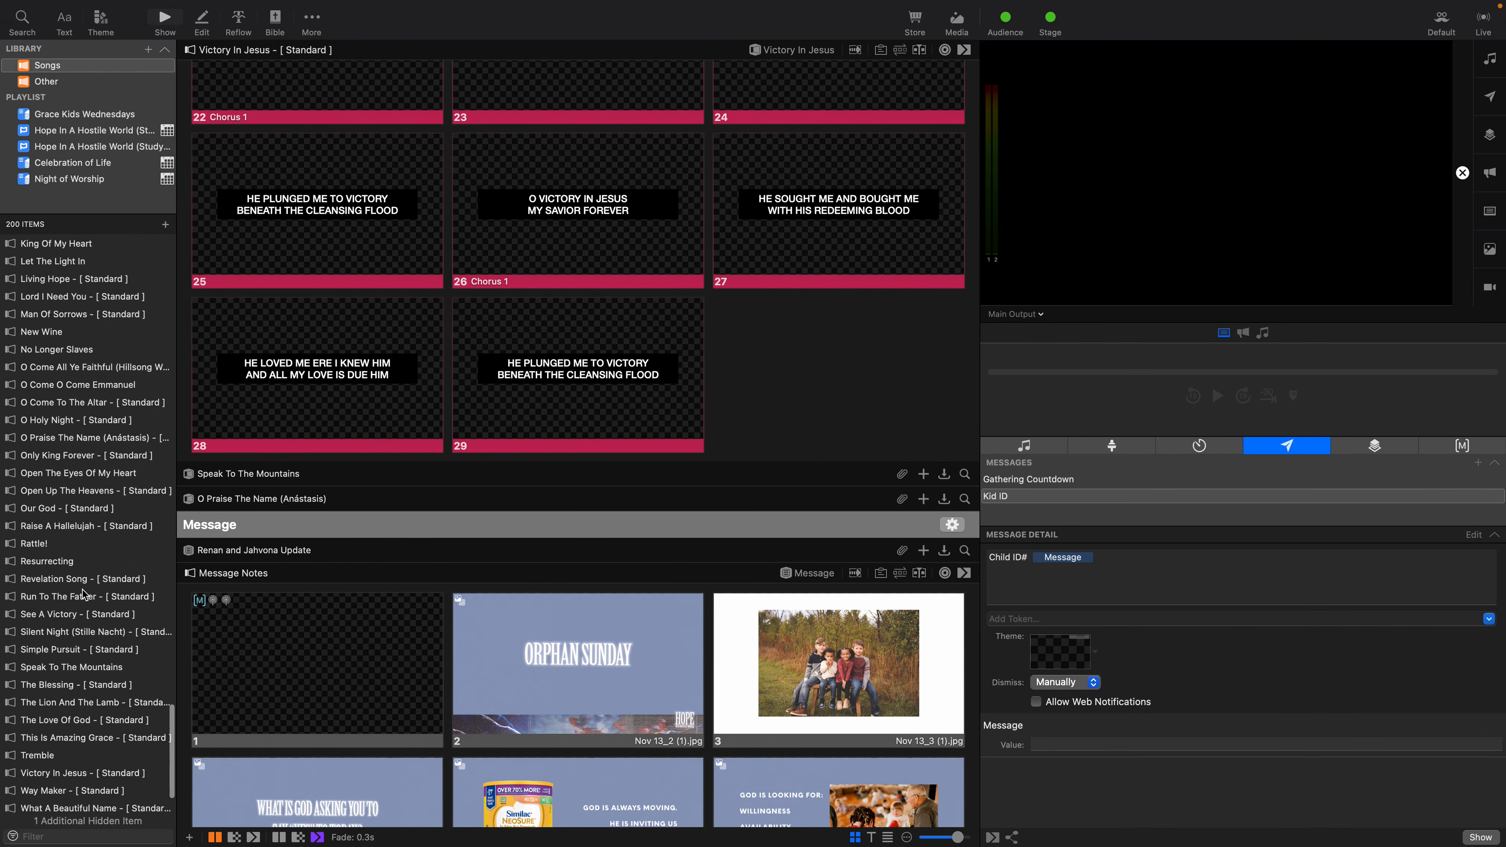
{"action": "left_click_drag", "start_coordinate": [83, 442], "coordinate": [256, 497]}
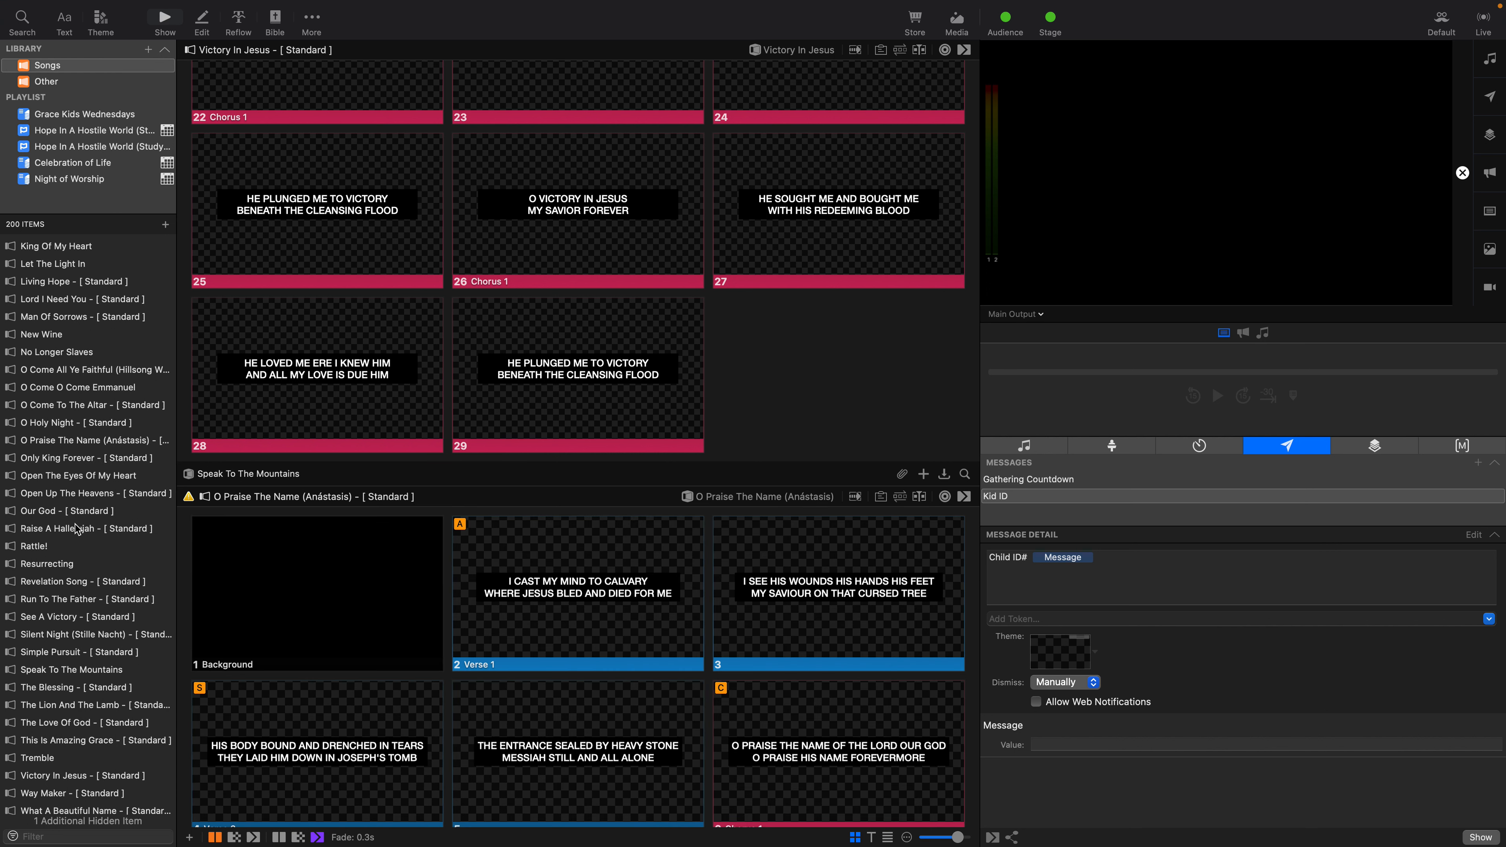
{"action": "left_click_drag", "start_coordinate": [76, 671], "coordinate": [222, 477]}
- Open the Calendar of scheduled events
{"action": "scroll", "coordinate": [442, 527], "scroll_direction": "up", "scroll_amount": 15}
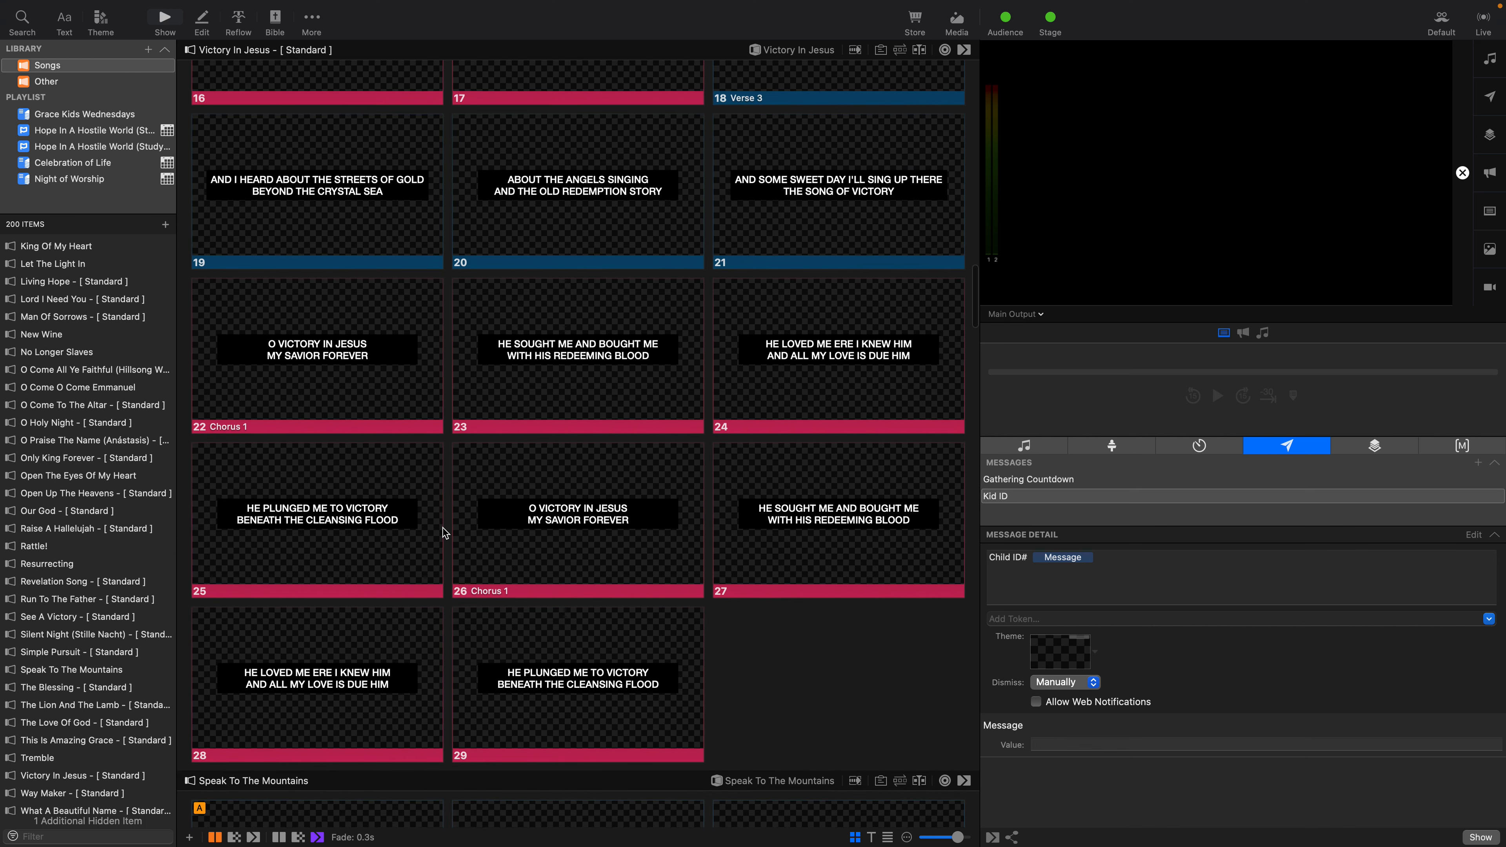
{"action": "scroll", "coordinate": [443, 528], "scroll_direction": "up", "scroll_amount": 20}
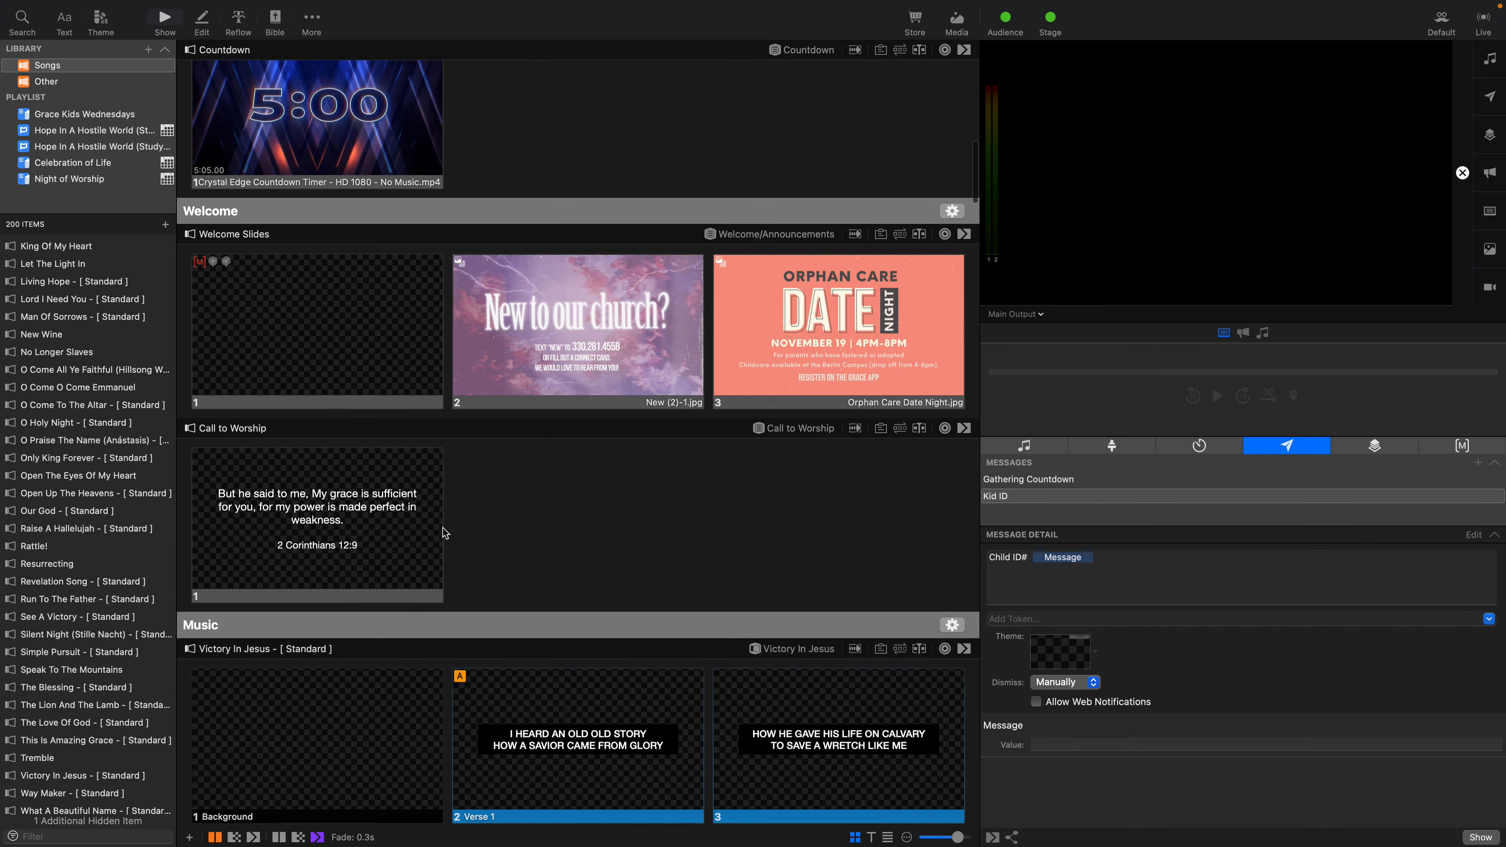
{"action": "scroll", "coordinate": [442, 527], "scroll_direction": "up", "scroll_amount": 10}
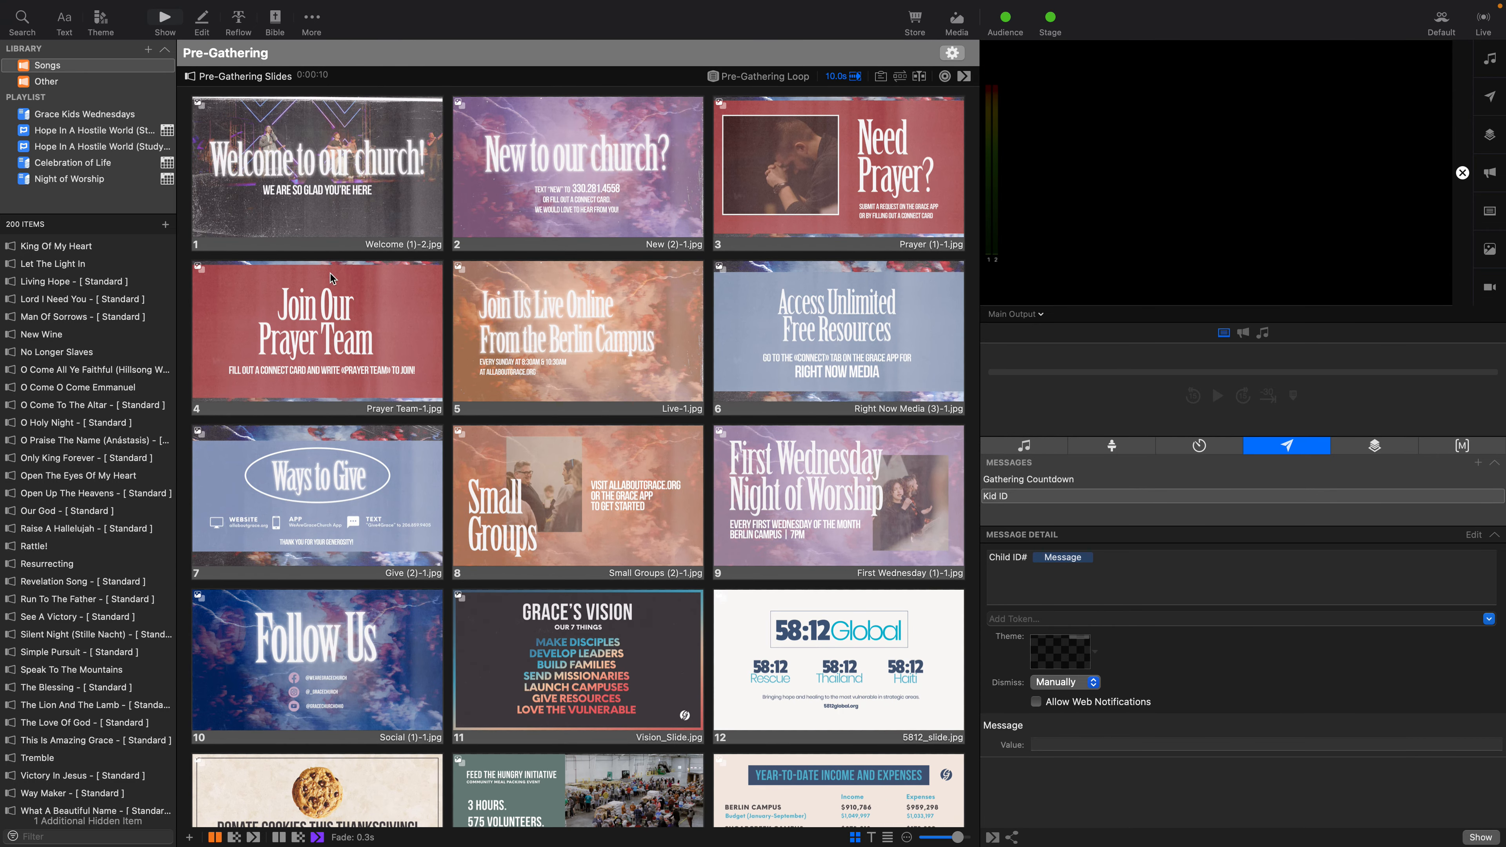
{"action": "mouse_move", "coordinate": [182, 5]}
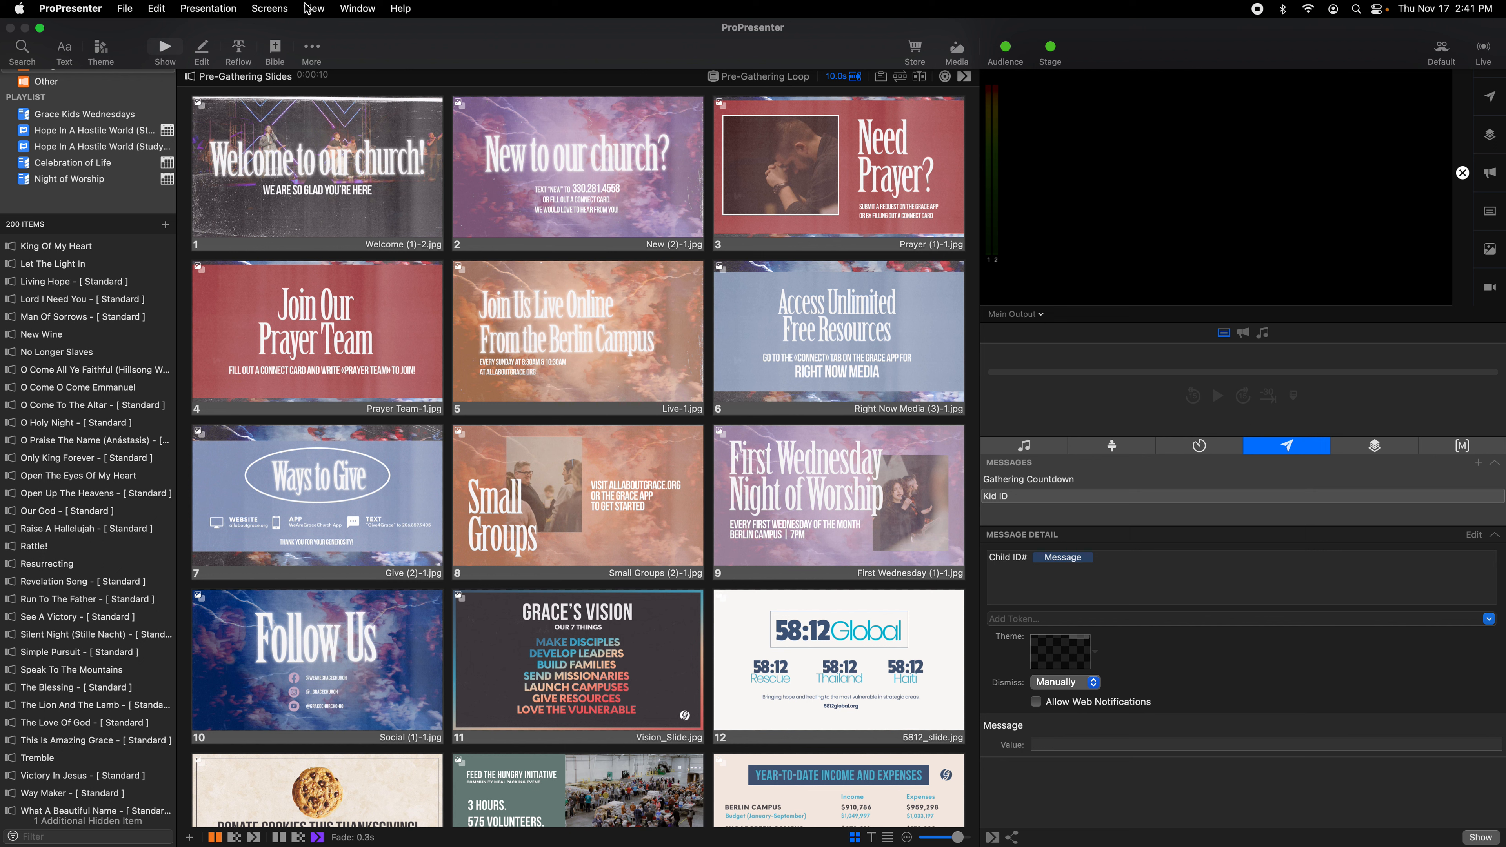
{"action": "left_click", "coordinate": [314, 10]}
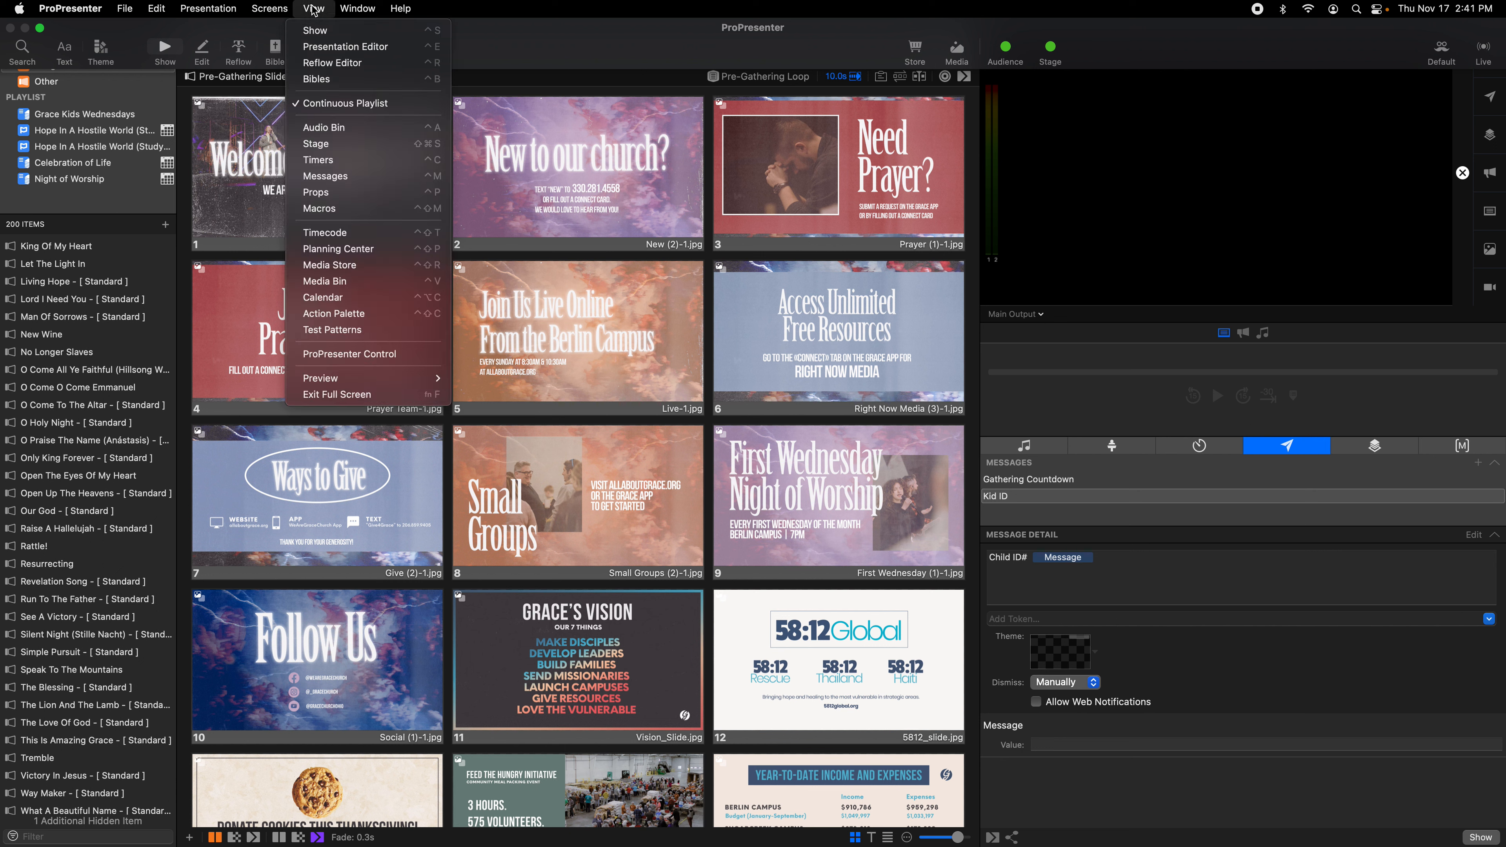
{"action": "left_click", "coordinate": [331, 299]}
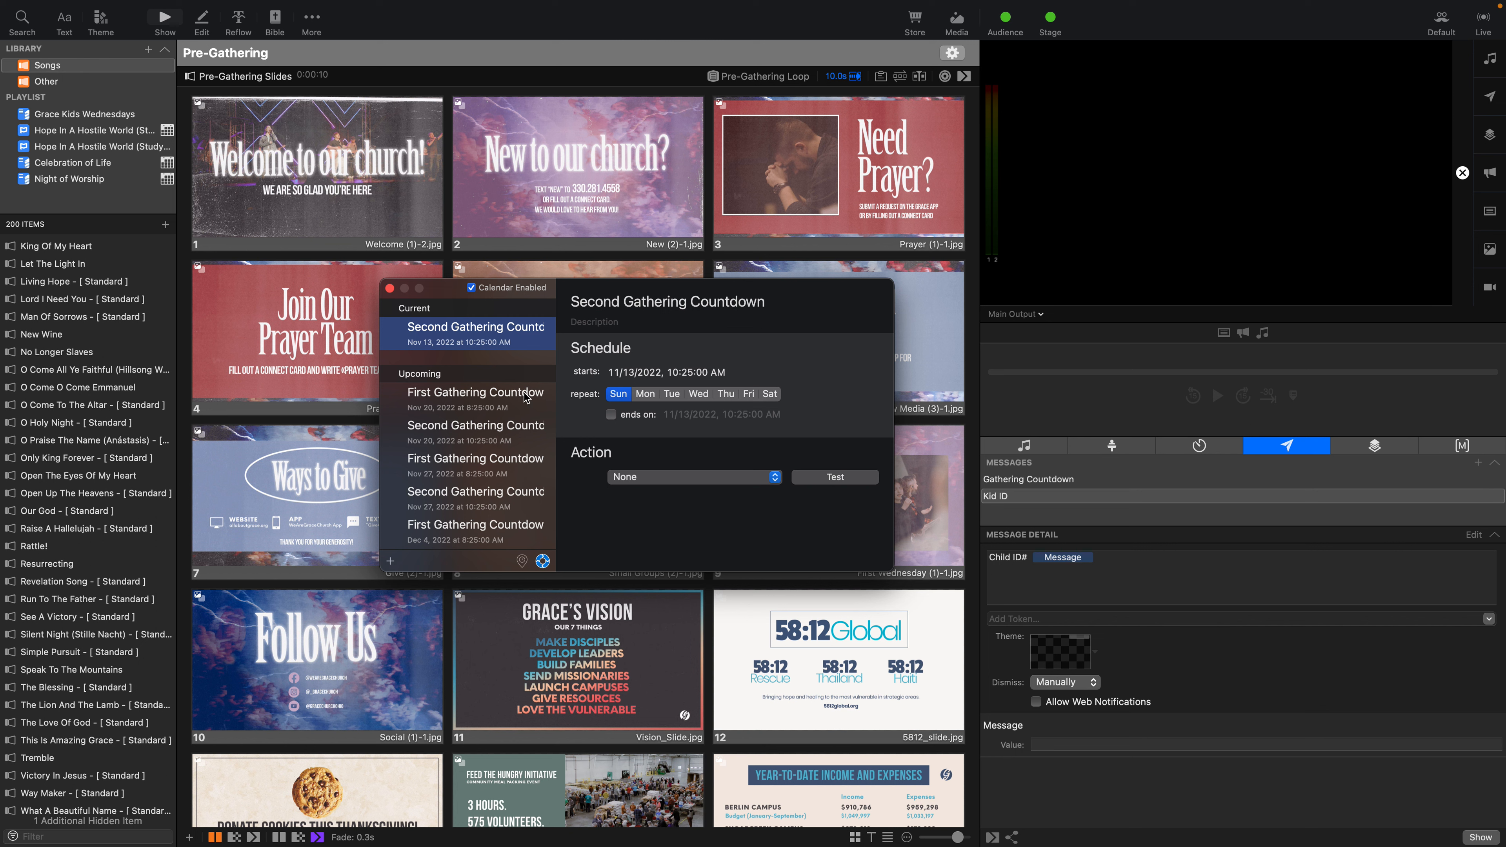
- Set the November 27 First Gathering Countdown's action to Countdown from the November 27 playlist for only this event, and test it
{"action": "left_click", "coordinate": [452, 402]}
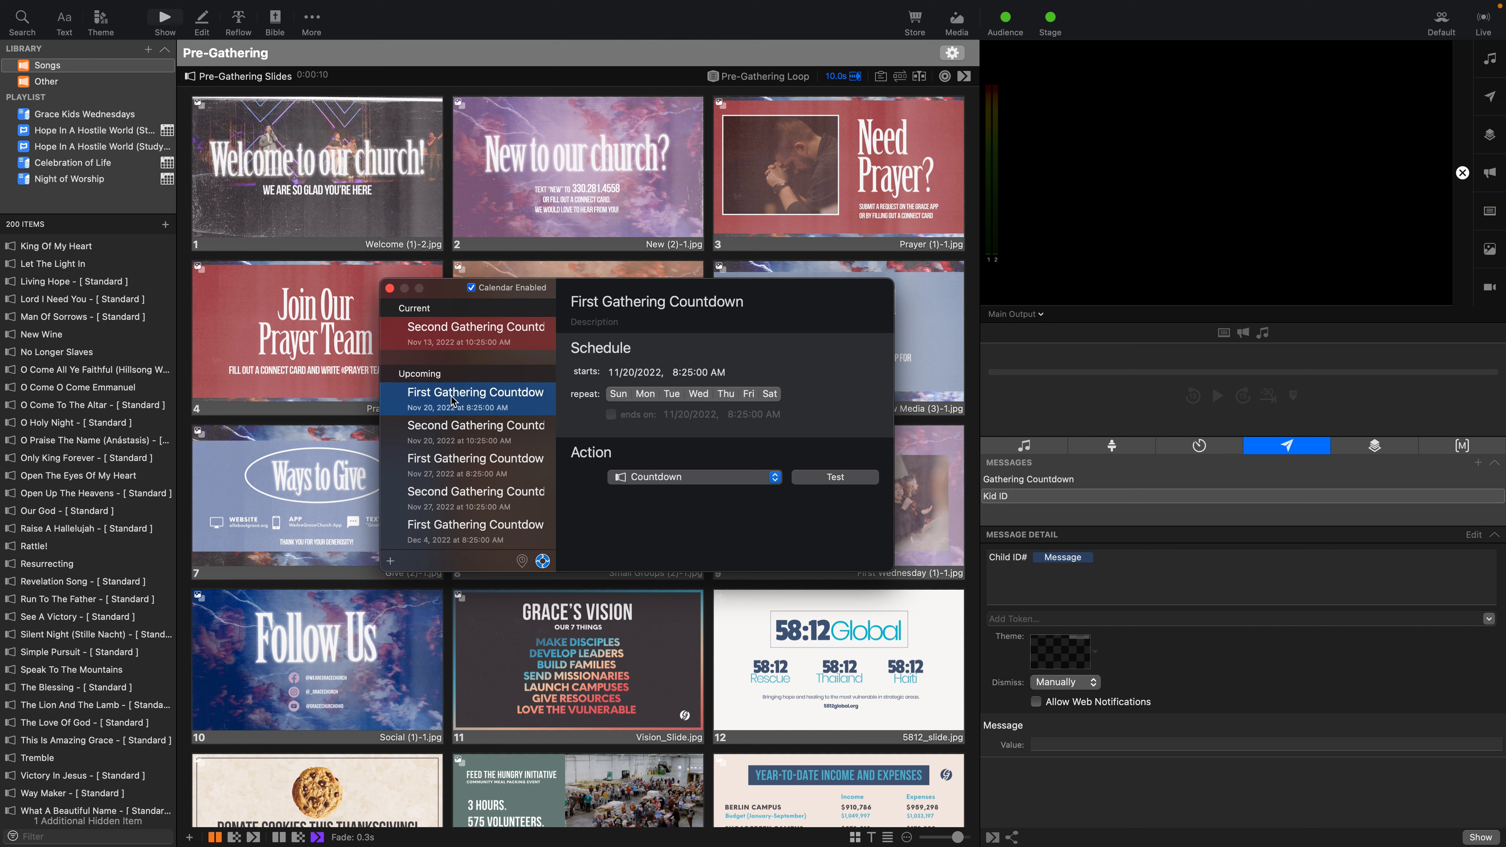
{"action": "left_click", "coordinate": [457, 429]}
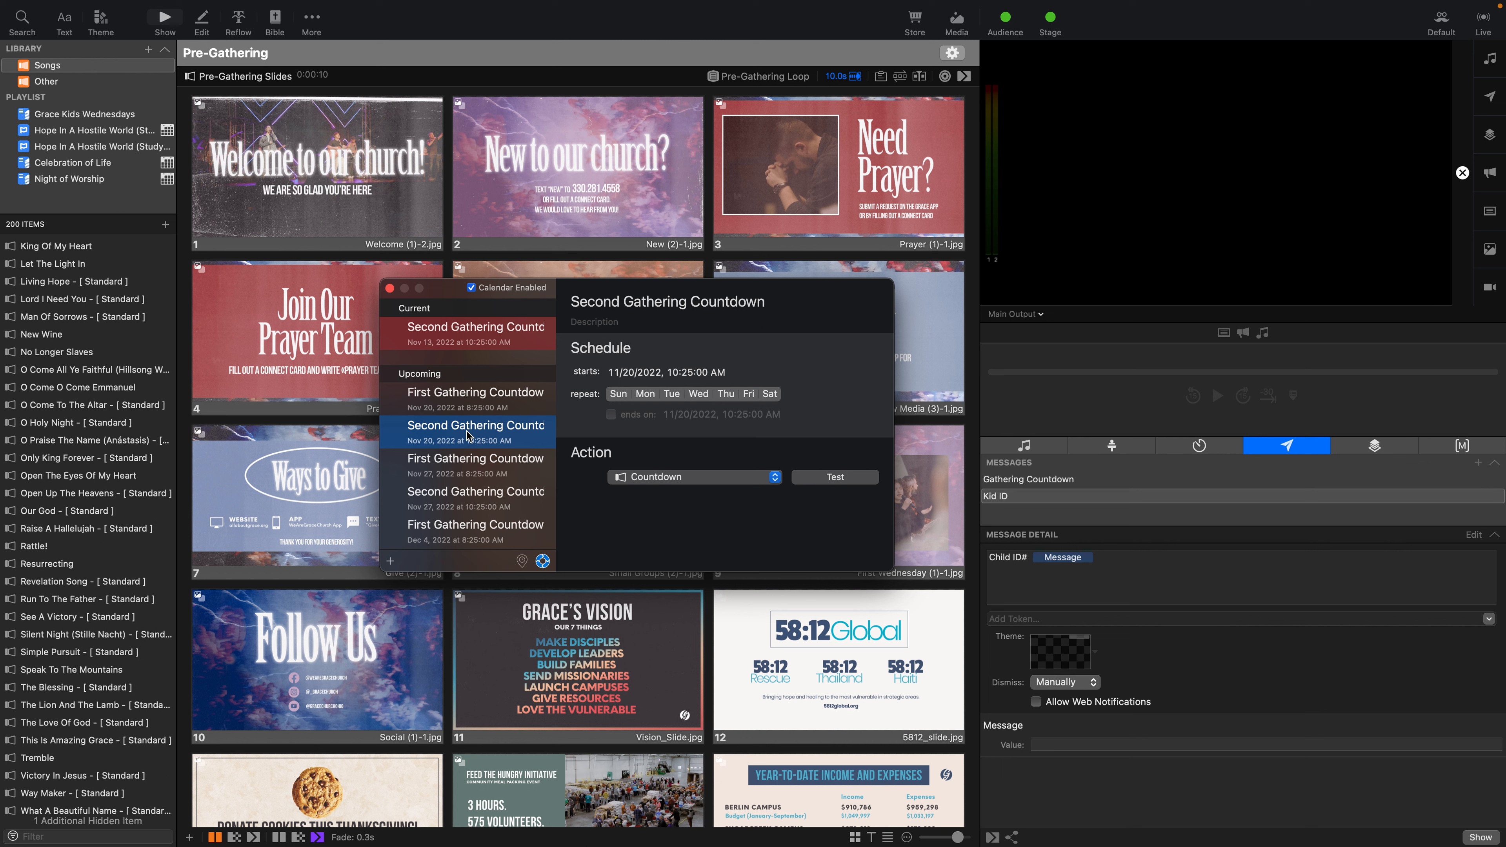
{"action": "left_click", "coordinate": [452, 468]}
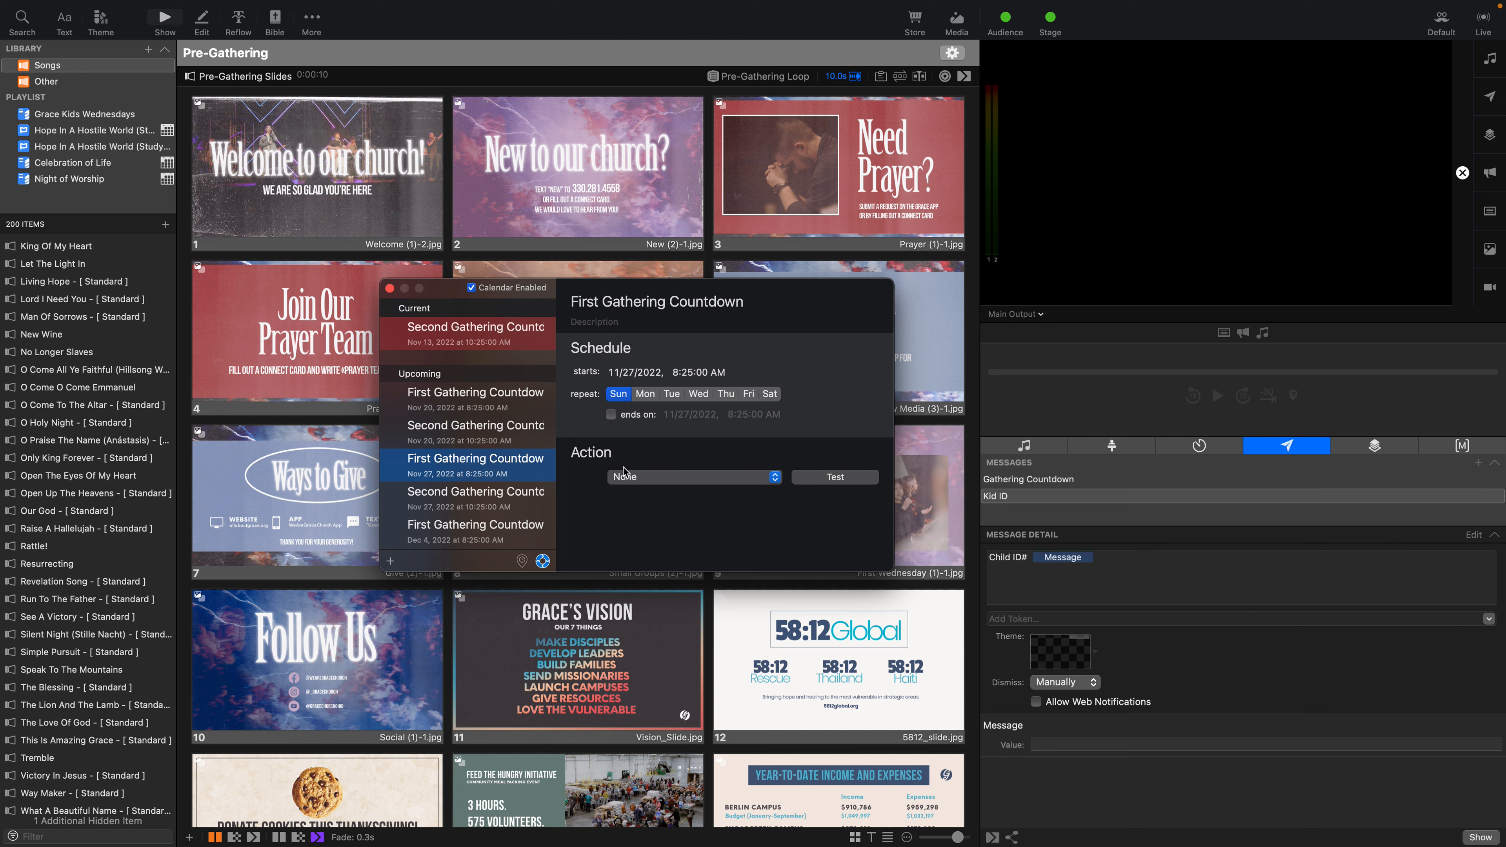
{"action": "left_click", "coordinate": [775, 478]}
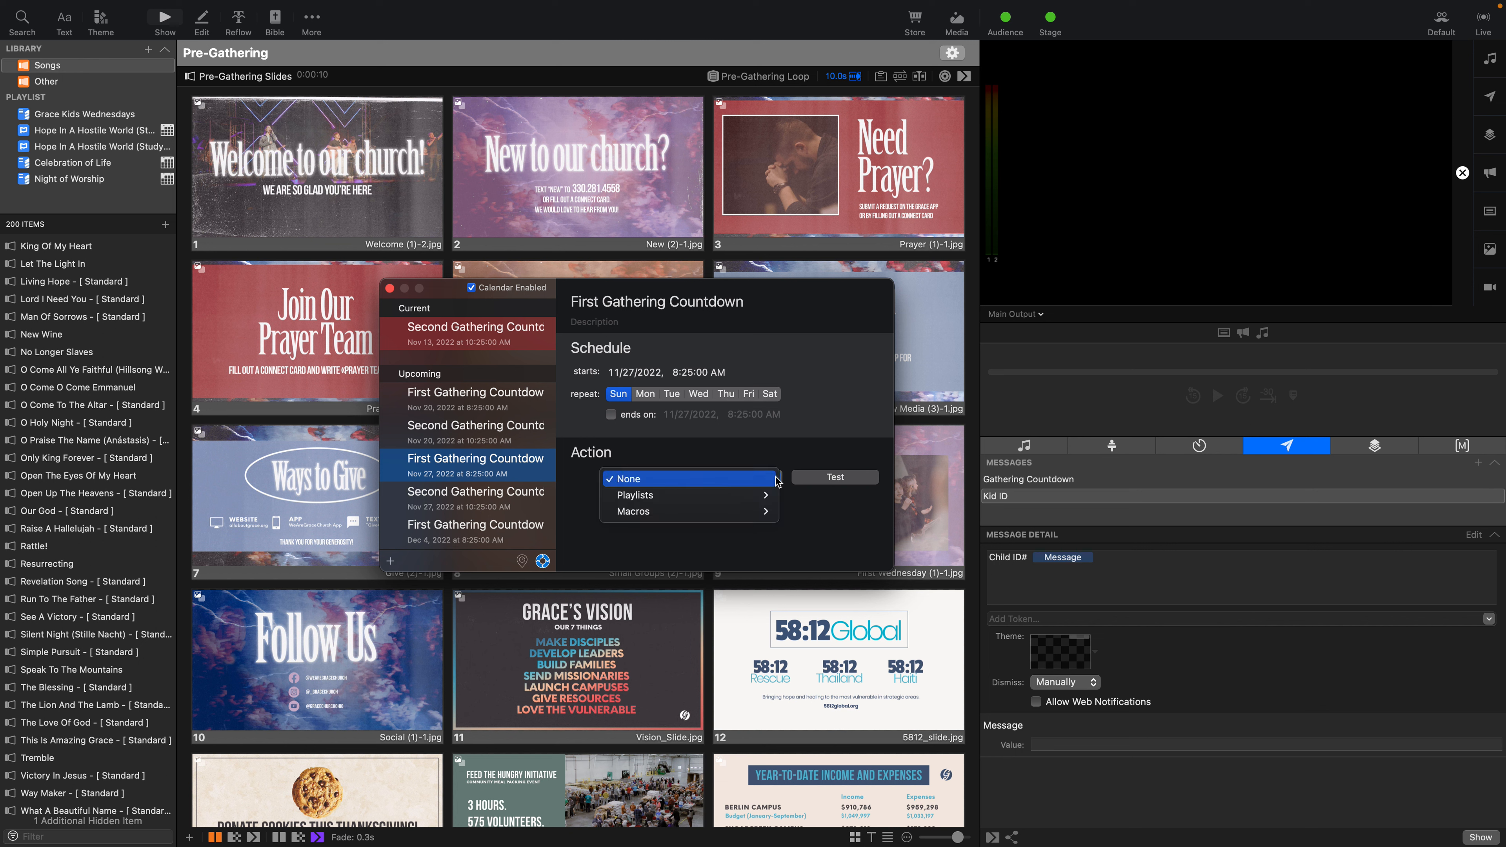
{"action": "mouse_move", "coordinate": [717, 496]}
{"action": "mouse_move", "coordinate": [898, 536]}
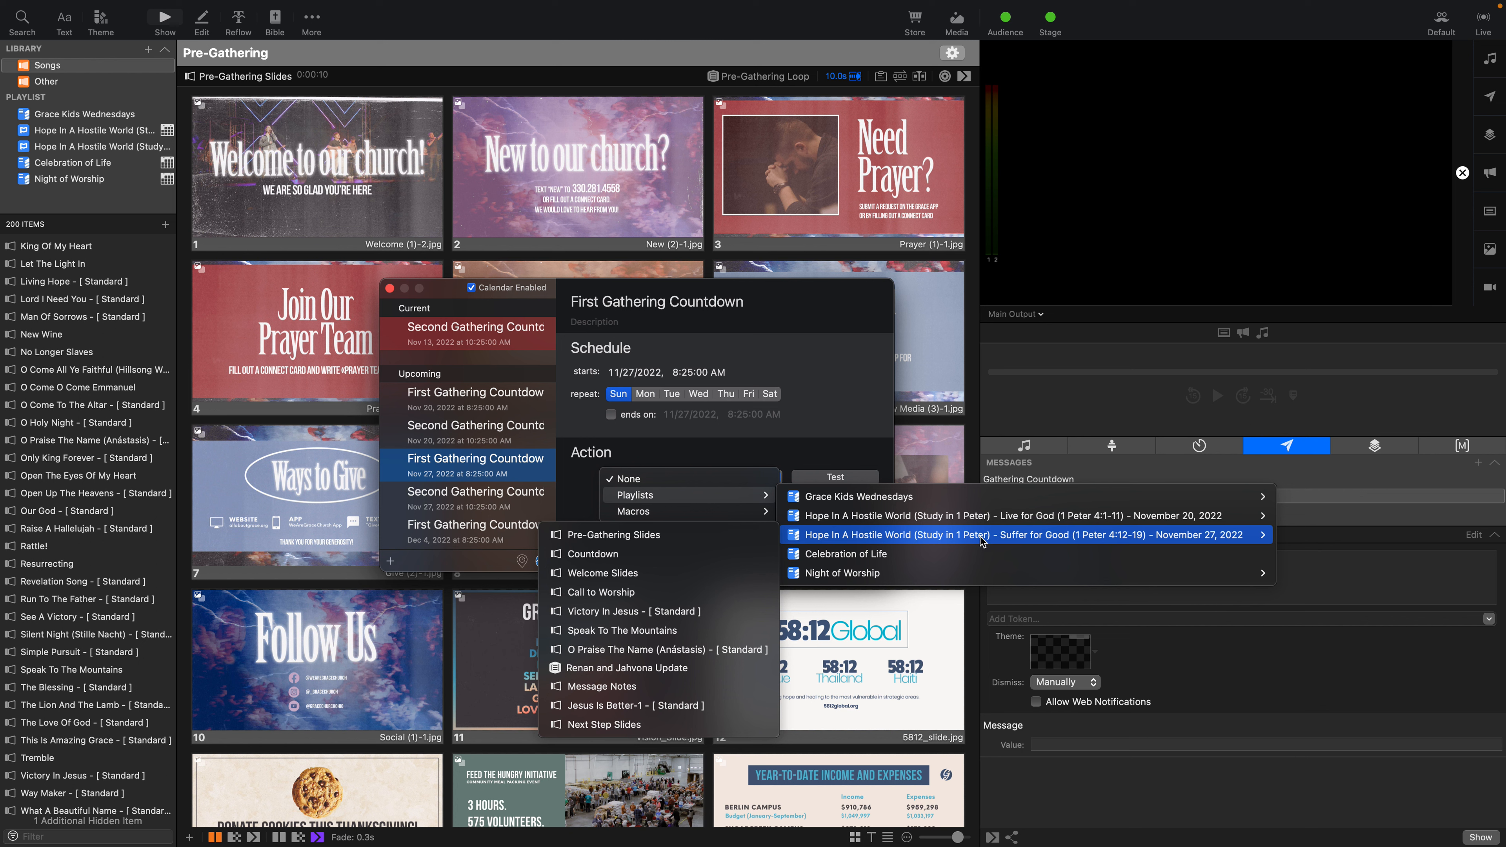
{"action": "left_click", "coordinate": [617, 559]}
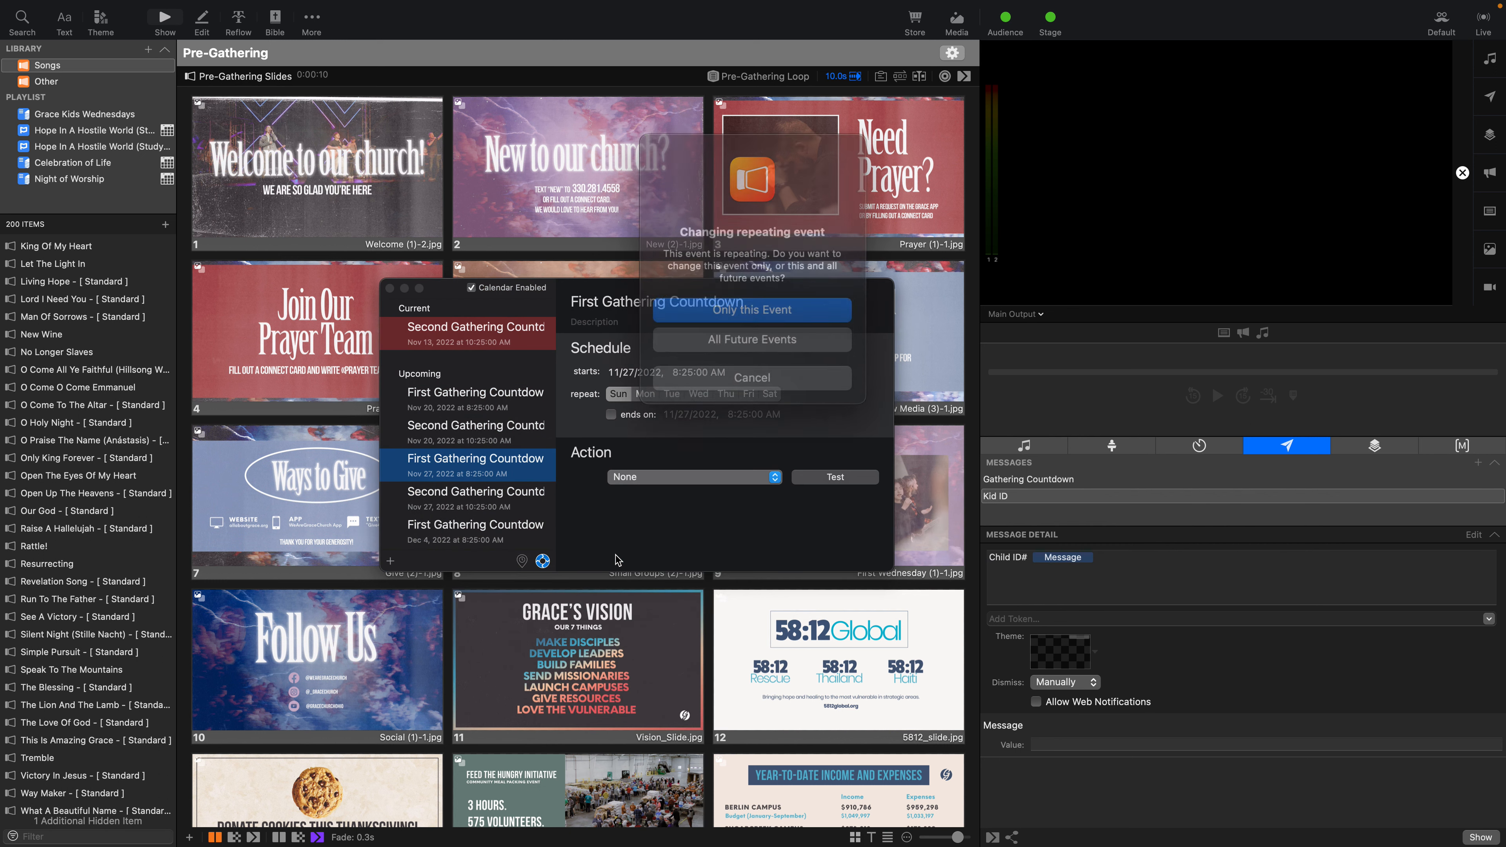
{"action": "left_click", "coordinate": [738, 305]}
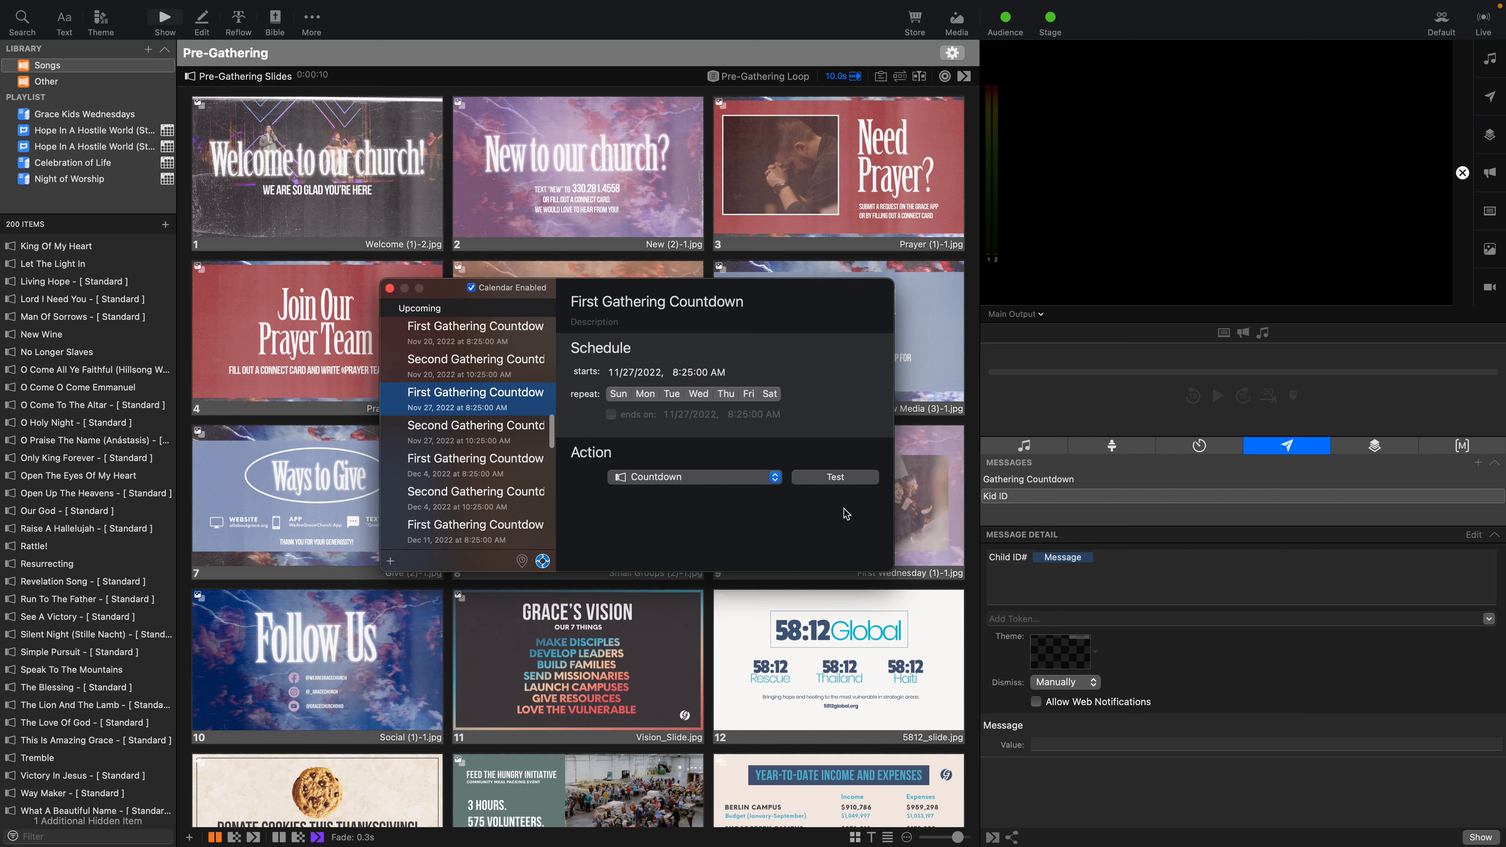
{"action": "left_click", "coordinate": [836, 478]}
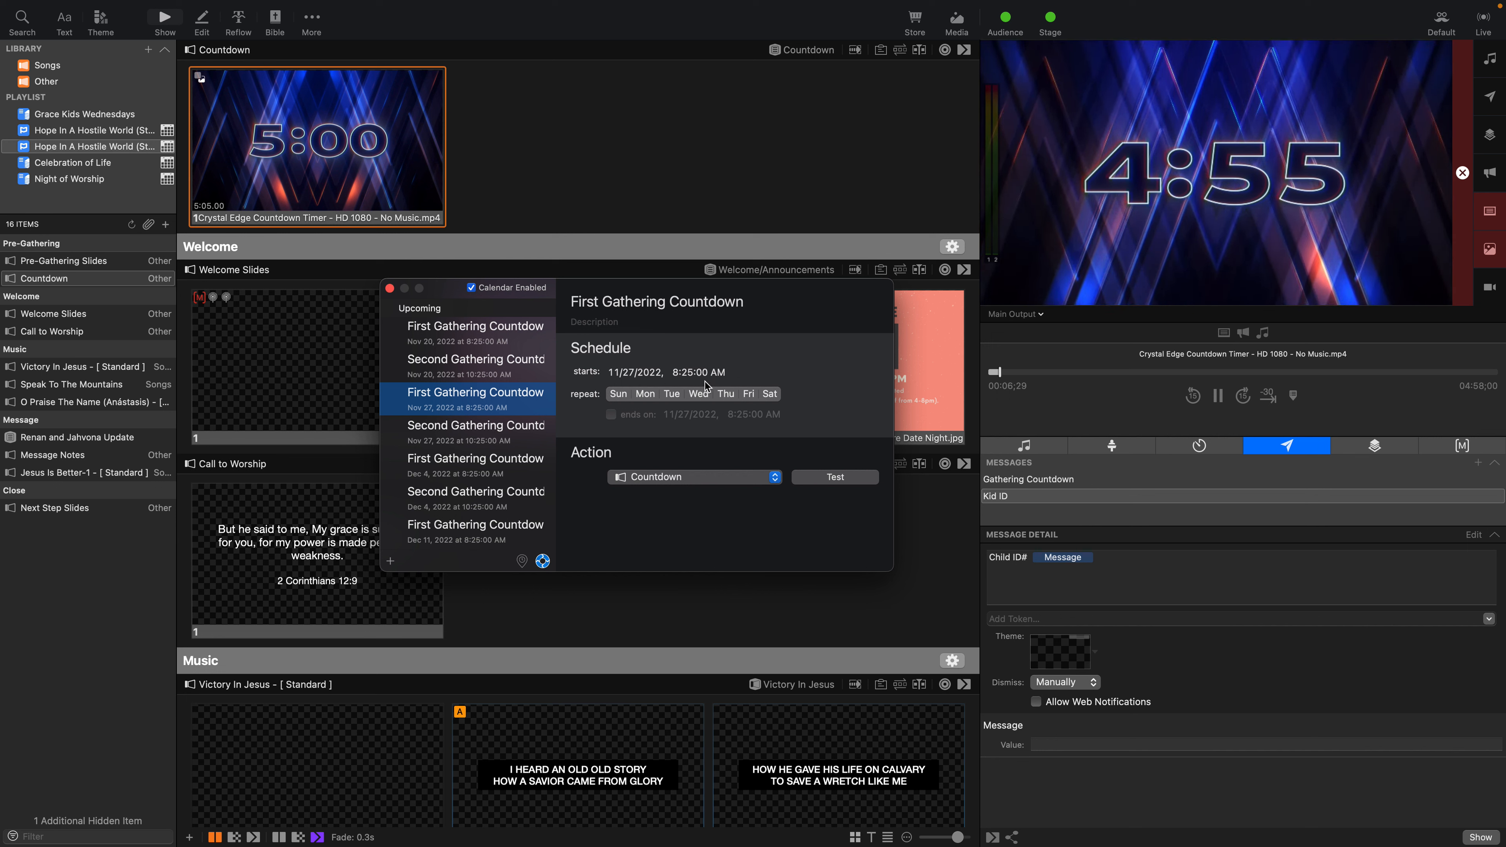
{"action": "left_click", "coordinate": [1462, 172]}
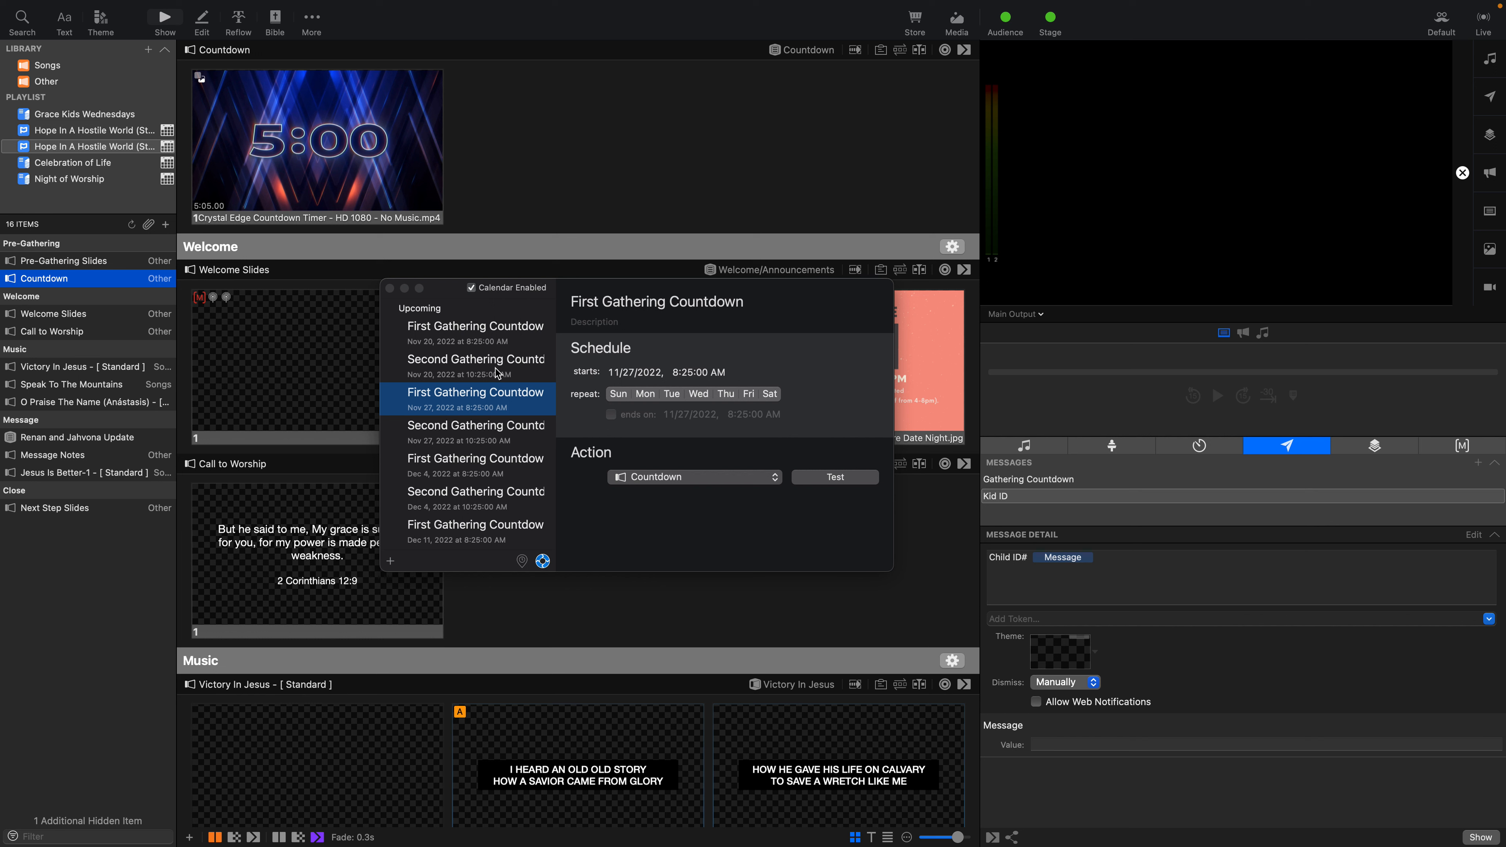
- Assign Countdown from the November 27 playlist to that date's Second Gathering Countdown, for only this event, and test the action
{"action": "left_click", "coordinate": [480, 434]}
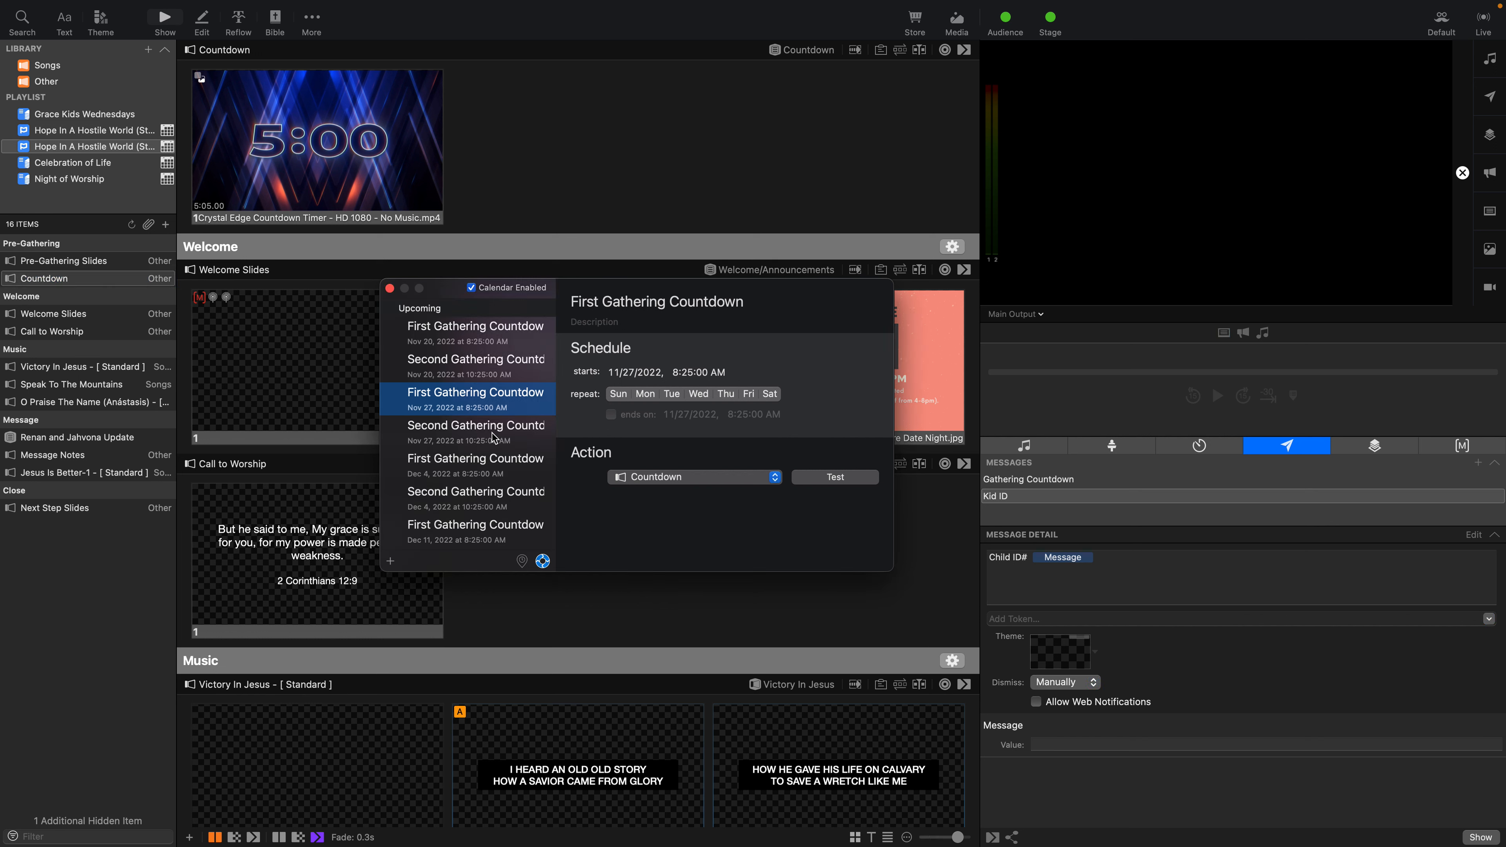
{"action": "left_click", "coordinate": [491, 433]}
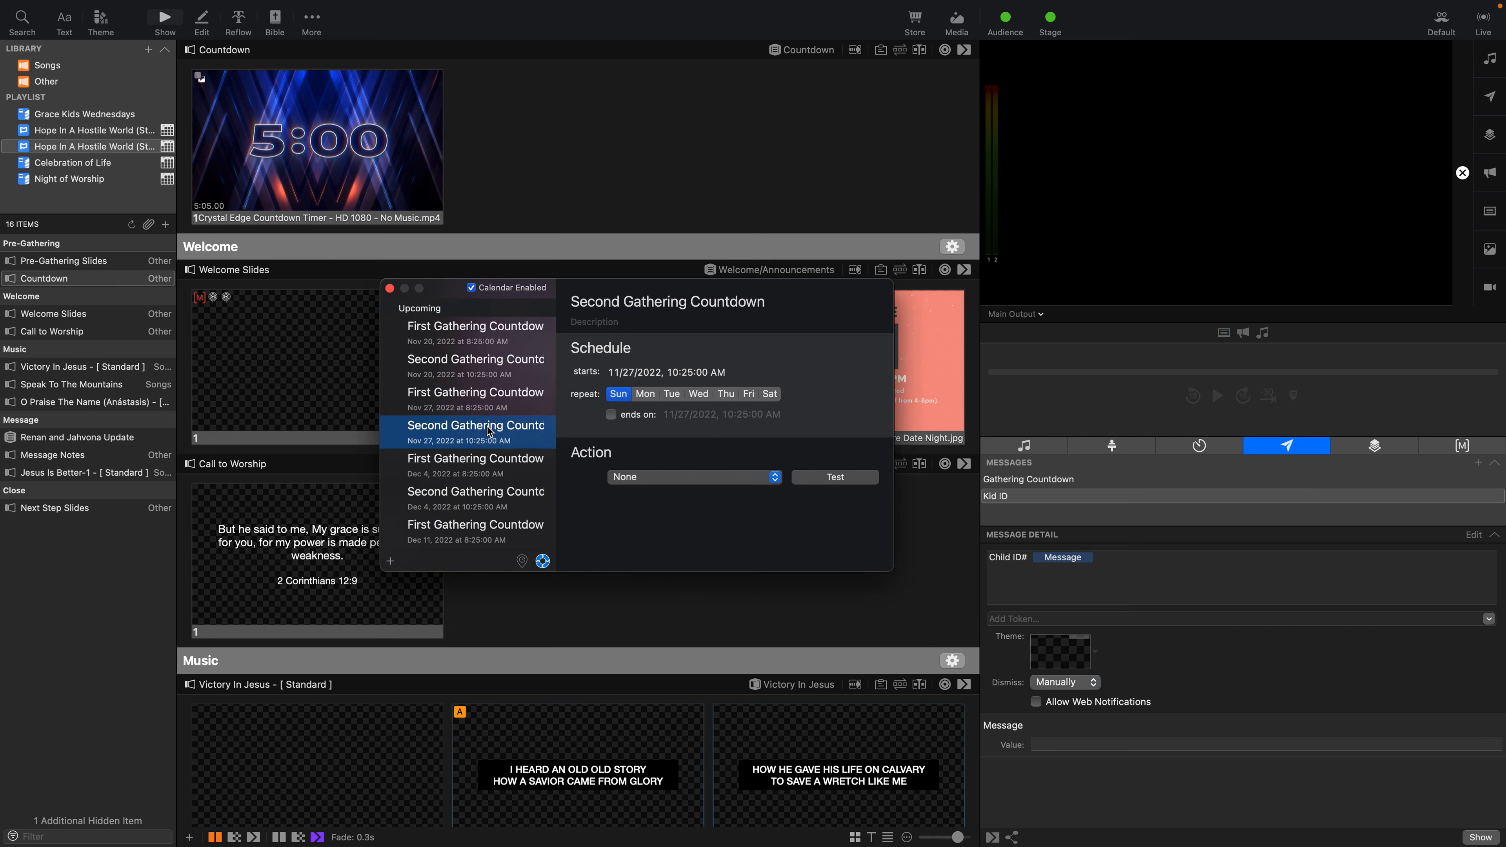
{"action": "left_click", "coordinate": [769, 480]}
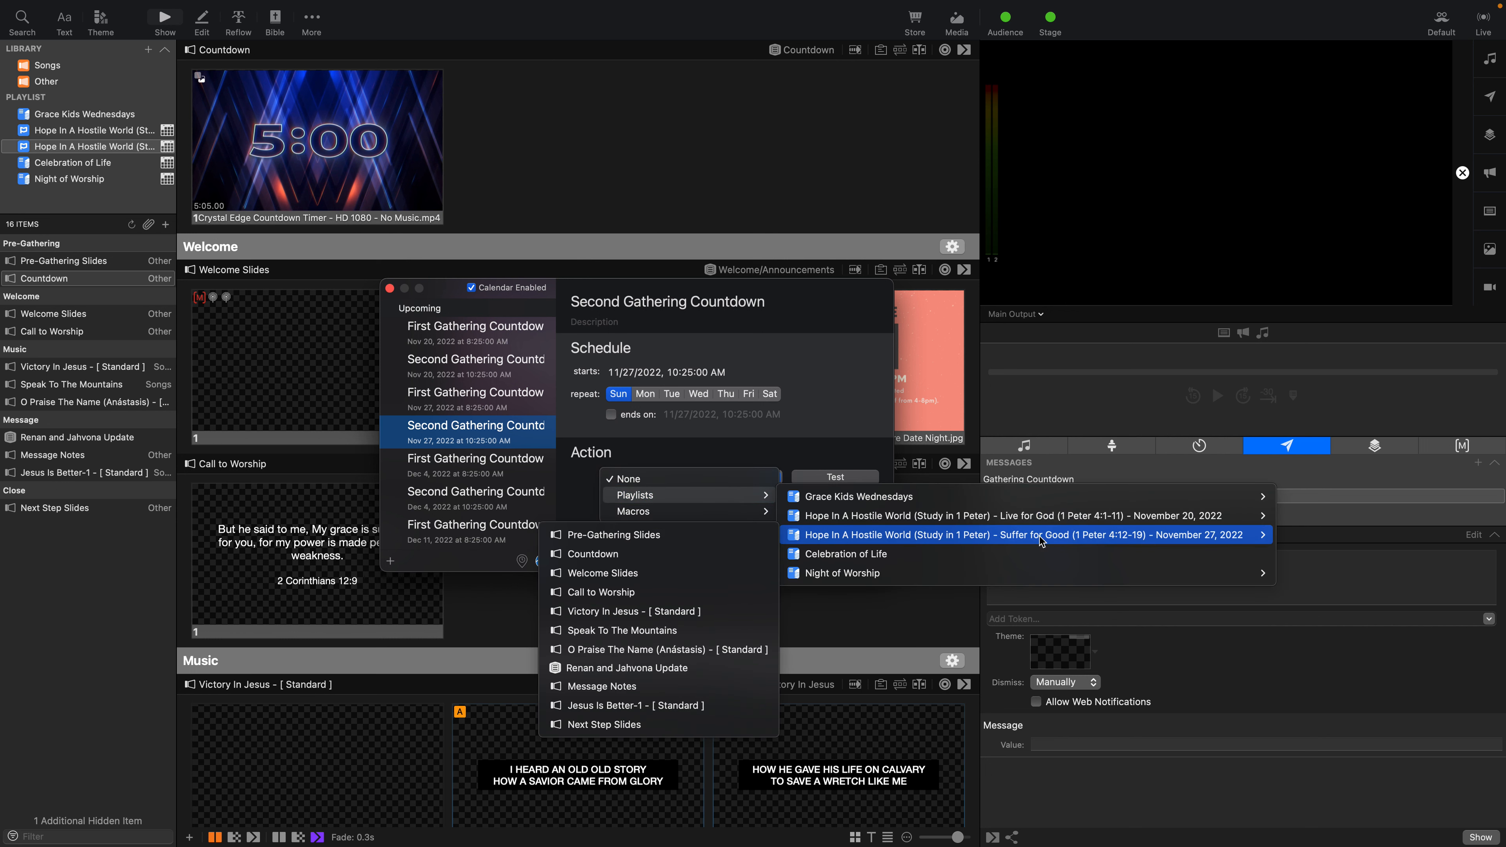
{"action": "left_click", "coordinate": [602, 558]}
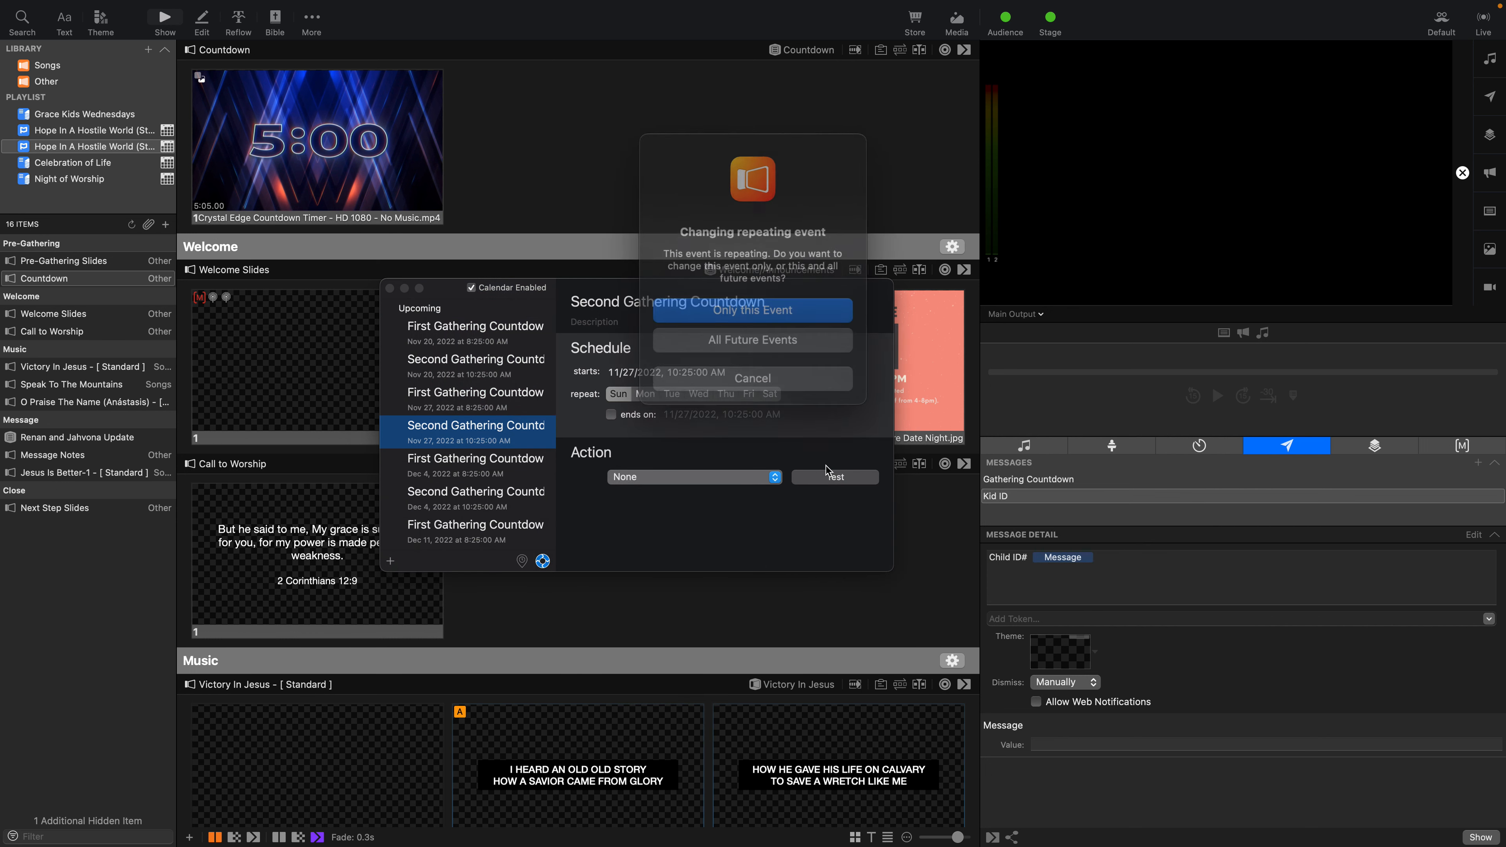
{"action": "left_click", "coordinate": [757, 305]}
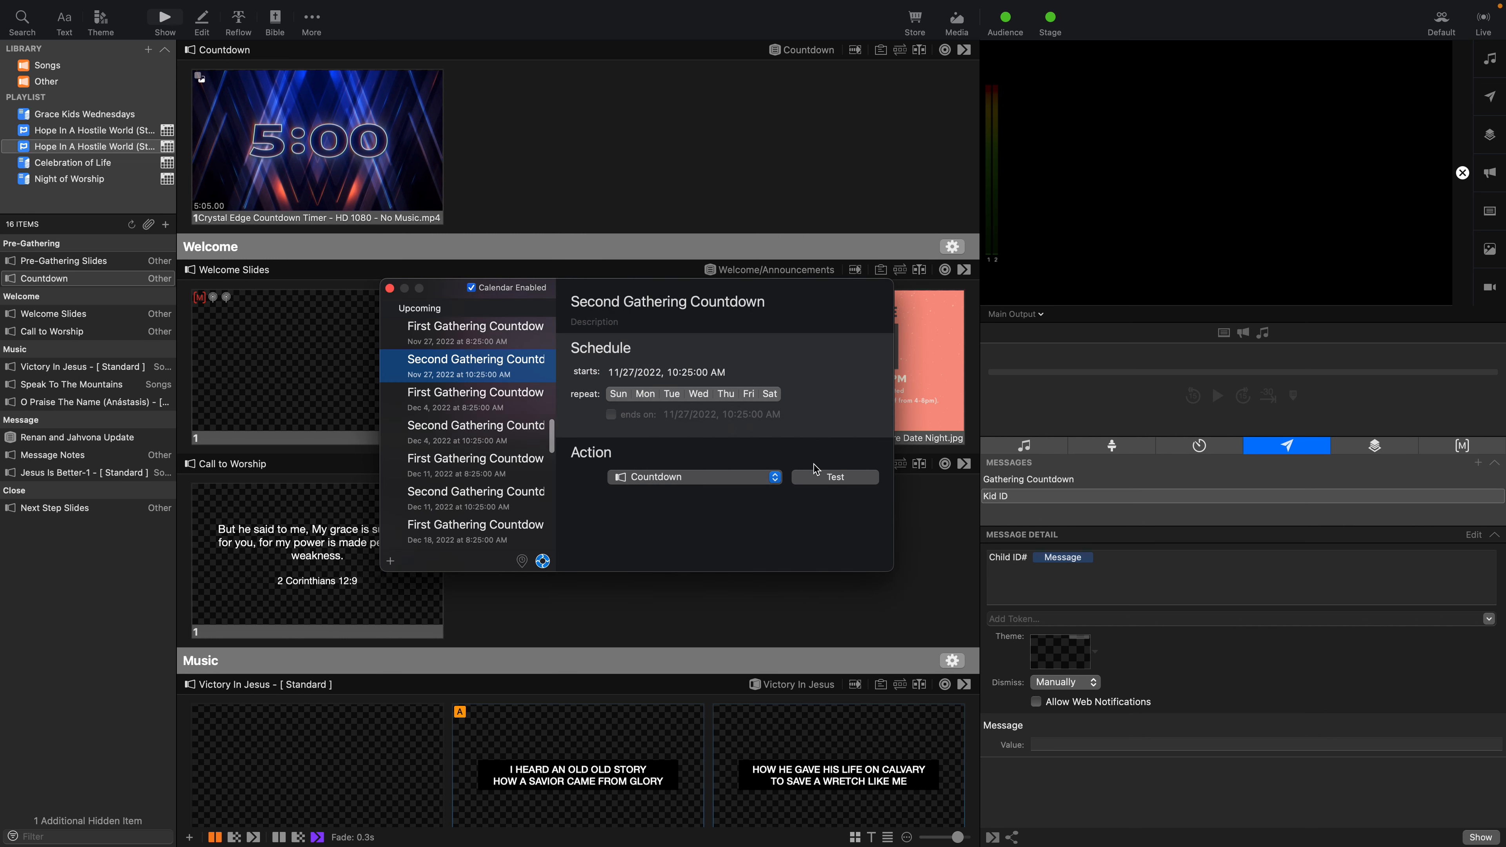
{"action": "left_click", "coordinate": [833, 479]}
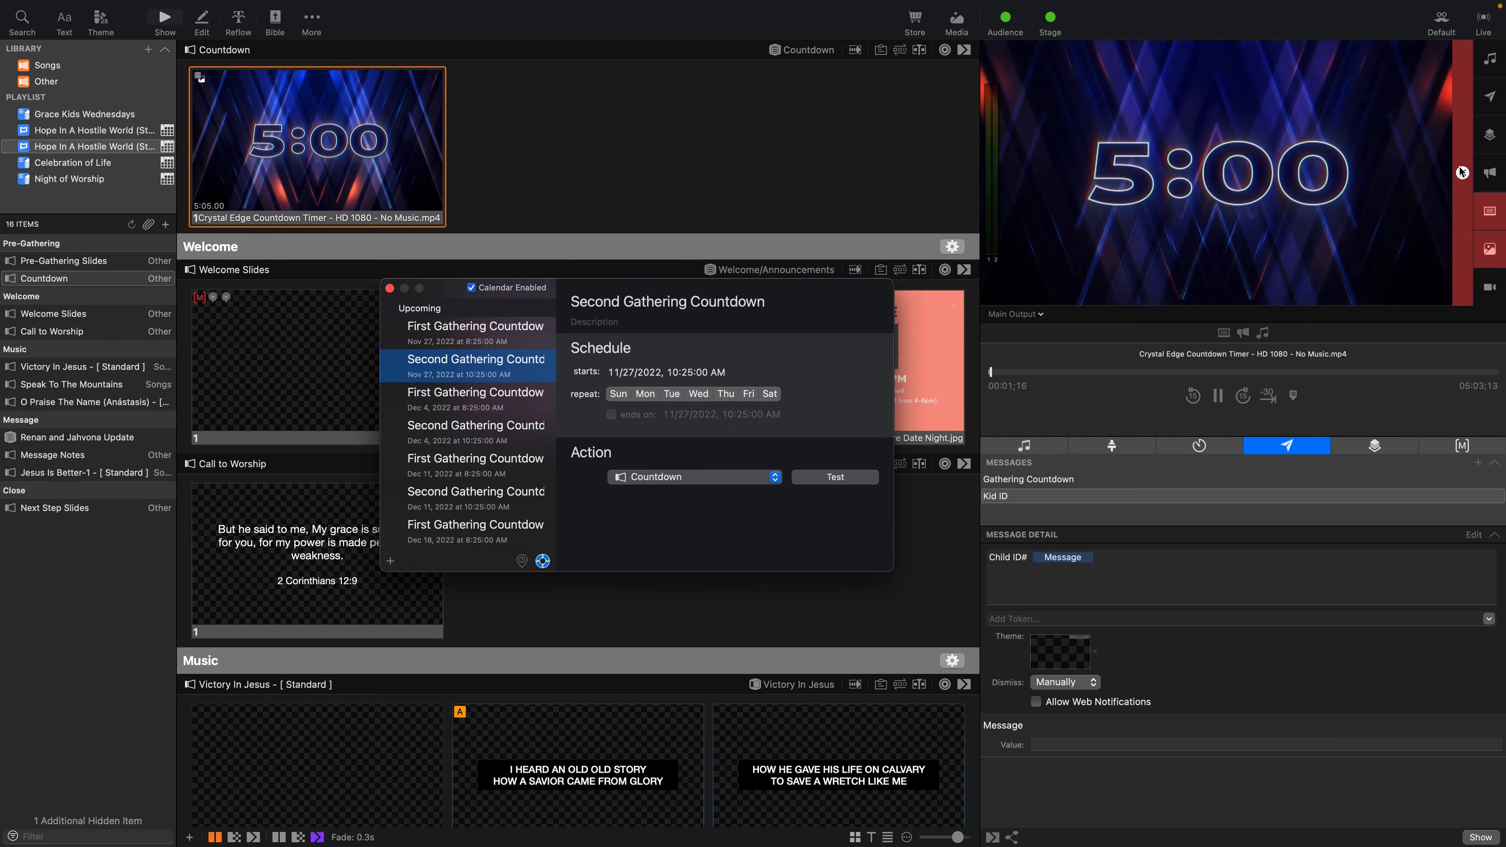
{"action": "left_click", "coordinate": [1463, 173]}
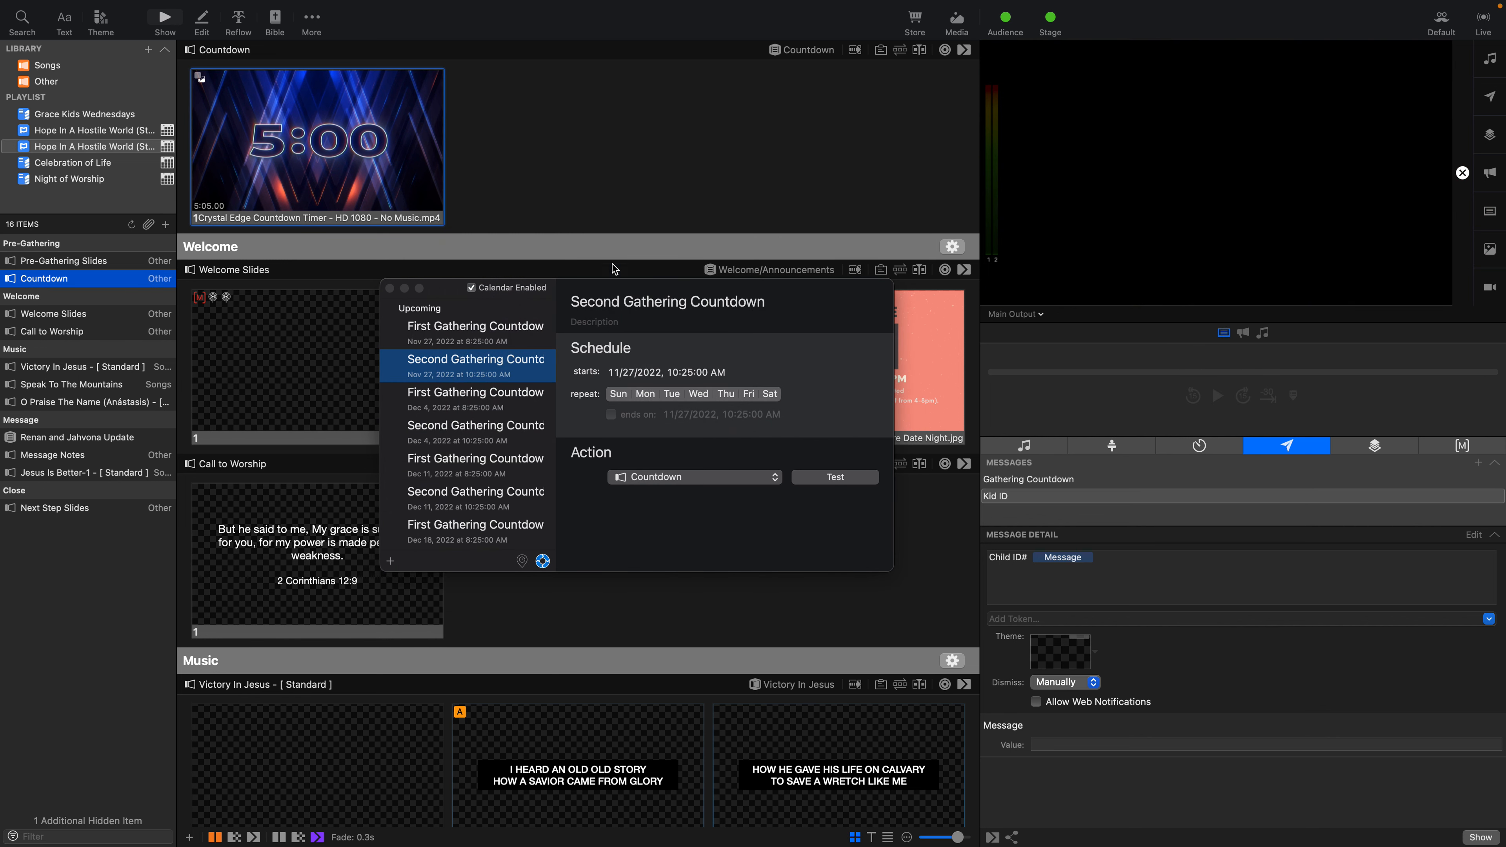
{"action": "left_click", "coordinate": [390, 289]}
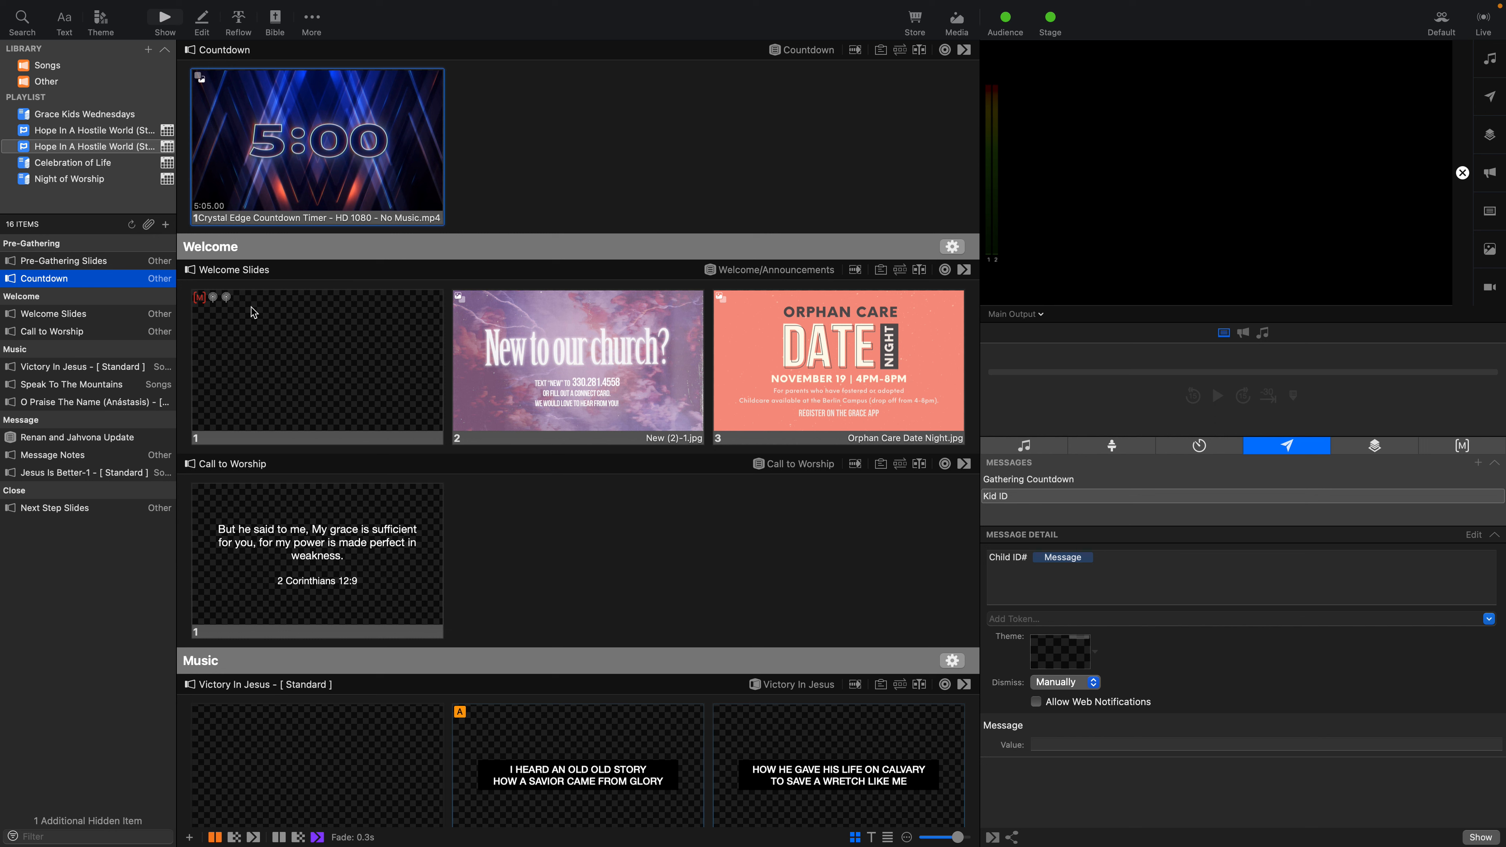
- Examine the macro and MIDI actions attached to the blank first slide of Welcome Slides
{"action": "scroll", "coordinate": [337, 308], "scroll_direction": "up", "scroll_amount": 5}
{"action": "scroll", "coordinate": [336, 308], "scroll_direction": "down", "scroll_amount": 3}
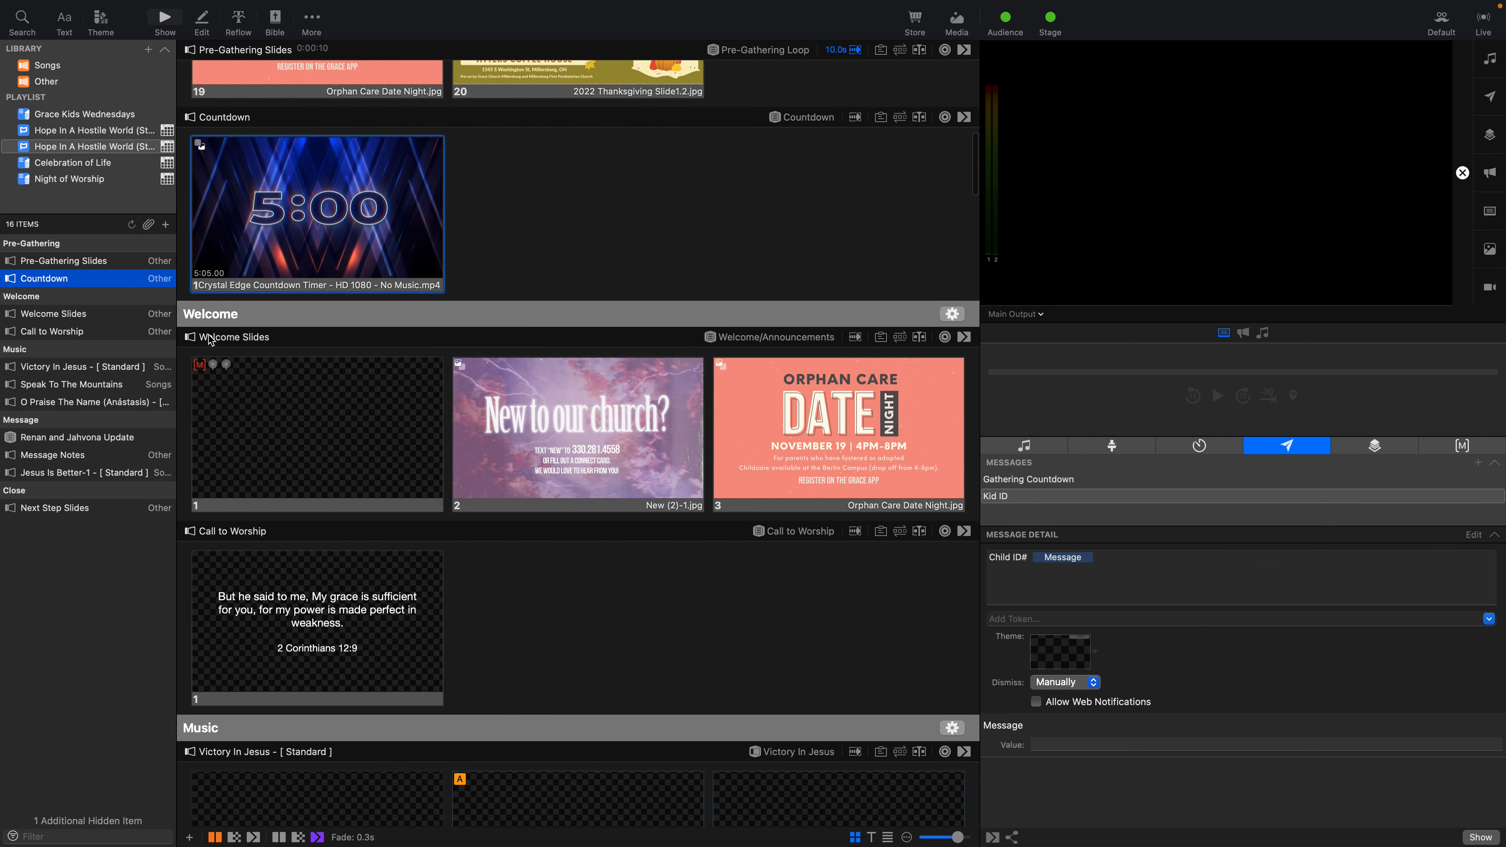
{"action": "right_click", "coordinate": [214, 380]}
{"action": "mouse_move", "coordinate": [282, 579]}
{"action": "mouse_move", "coordinate": [379, 575]}
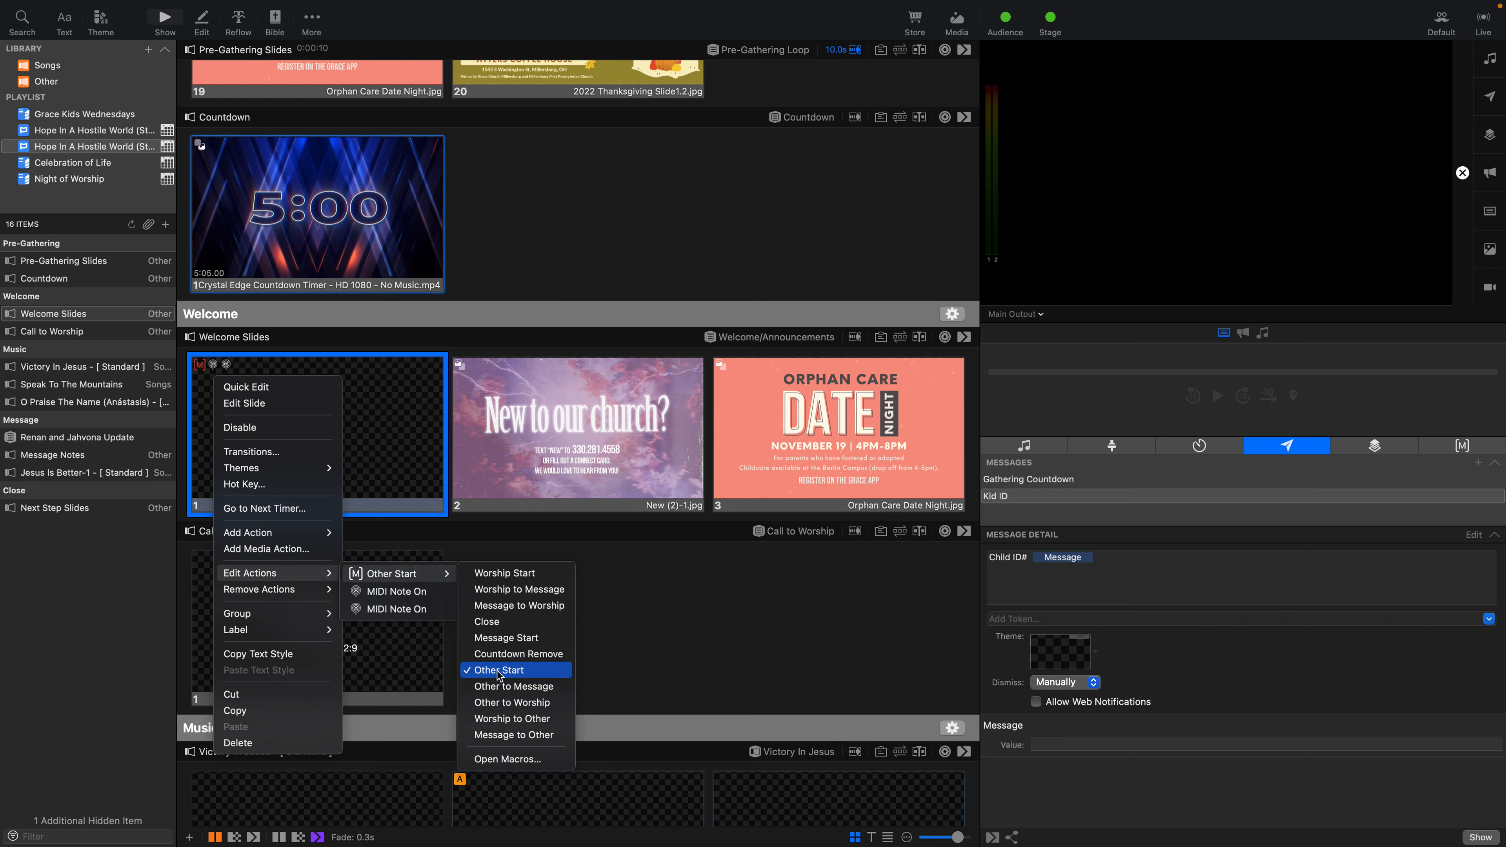
{"action": "left_click", "coordinate": [771, 634]}
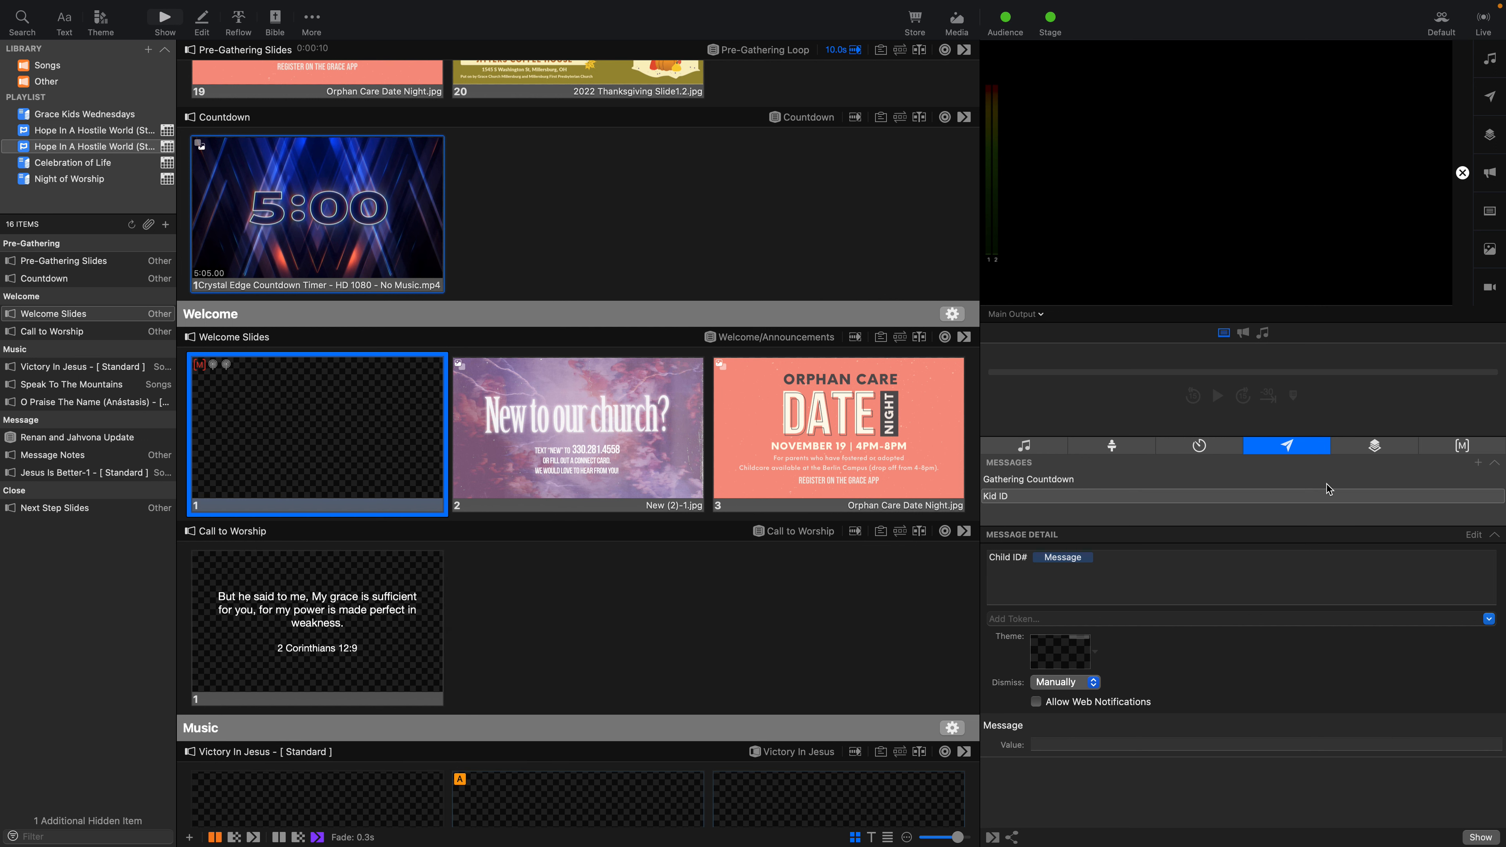
- Inspect the Other Start macro's stage action and its layout assignments for the Confidence Monitor and Stage TV
{"action": "left_click", "coordinate": [1466, 451]}
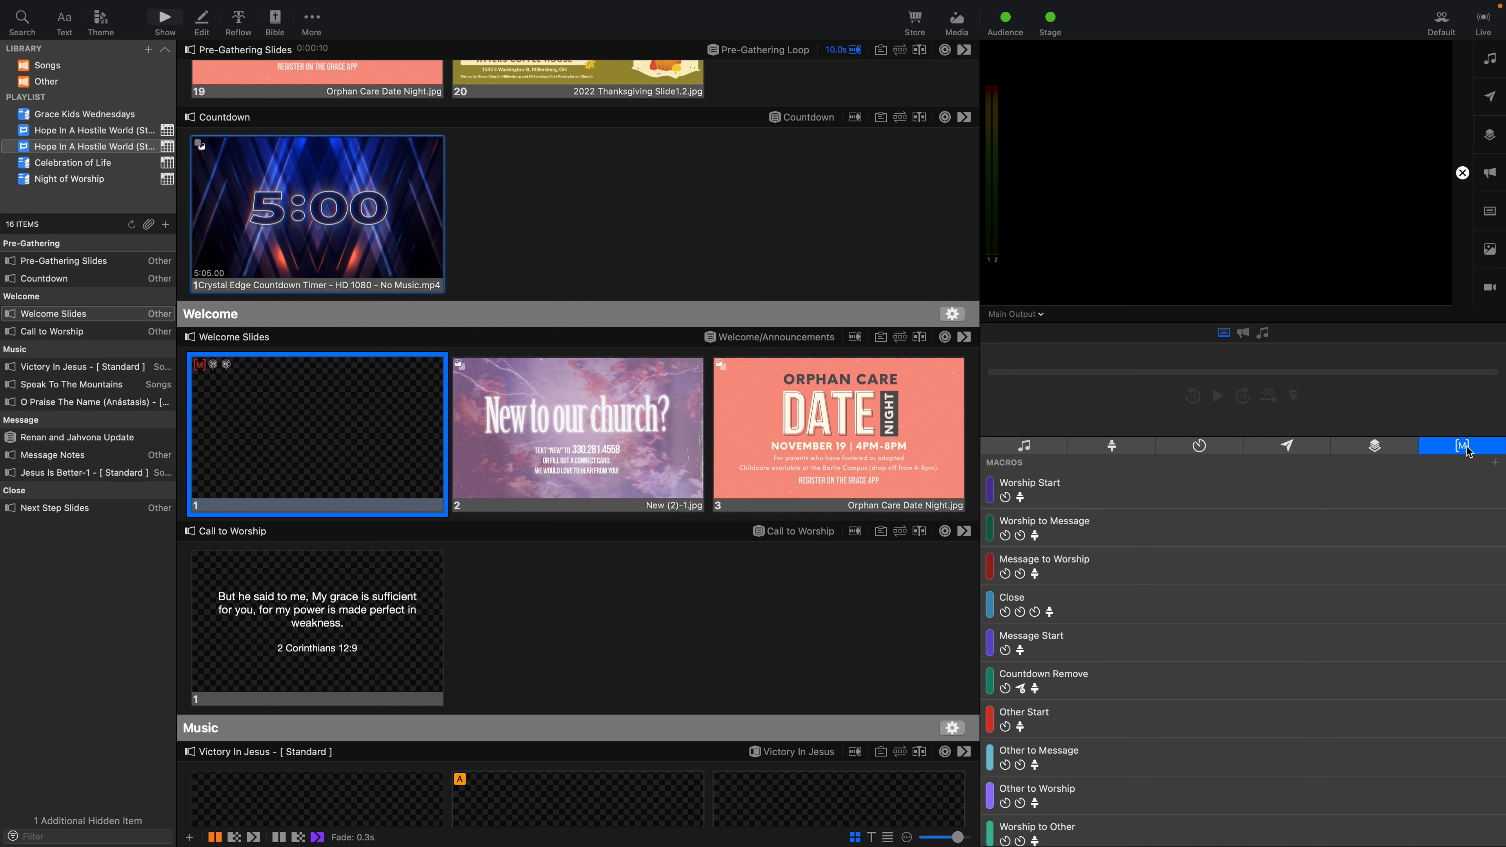
{"action": "scroll", "coordinate": [1166, 525], "scroll_direction": "down", "scroll_amount": 3}
{"action": "scroll", "coordinate": [1166, 525], "scroll_direction": "up", "scroll_amount": 3}
{"action": "scroll", "coordinate": [1099, 609], "scroll_direction": "down", "scroll_amount": 1}
{"action": "right_click", "coordinate": [1042, 681]}
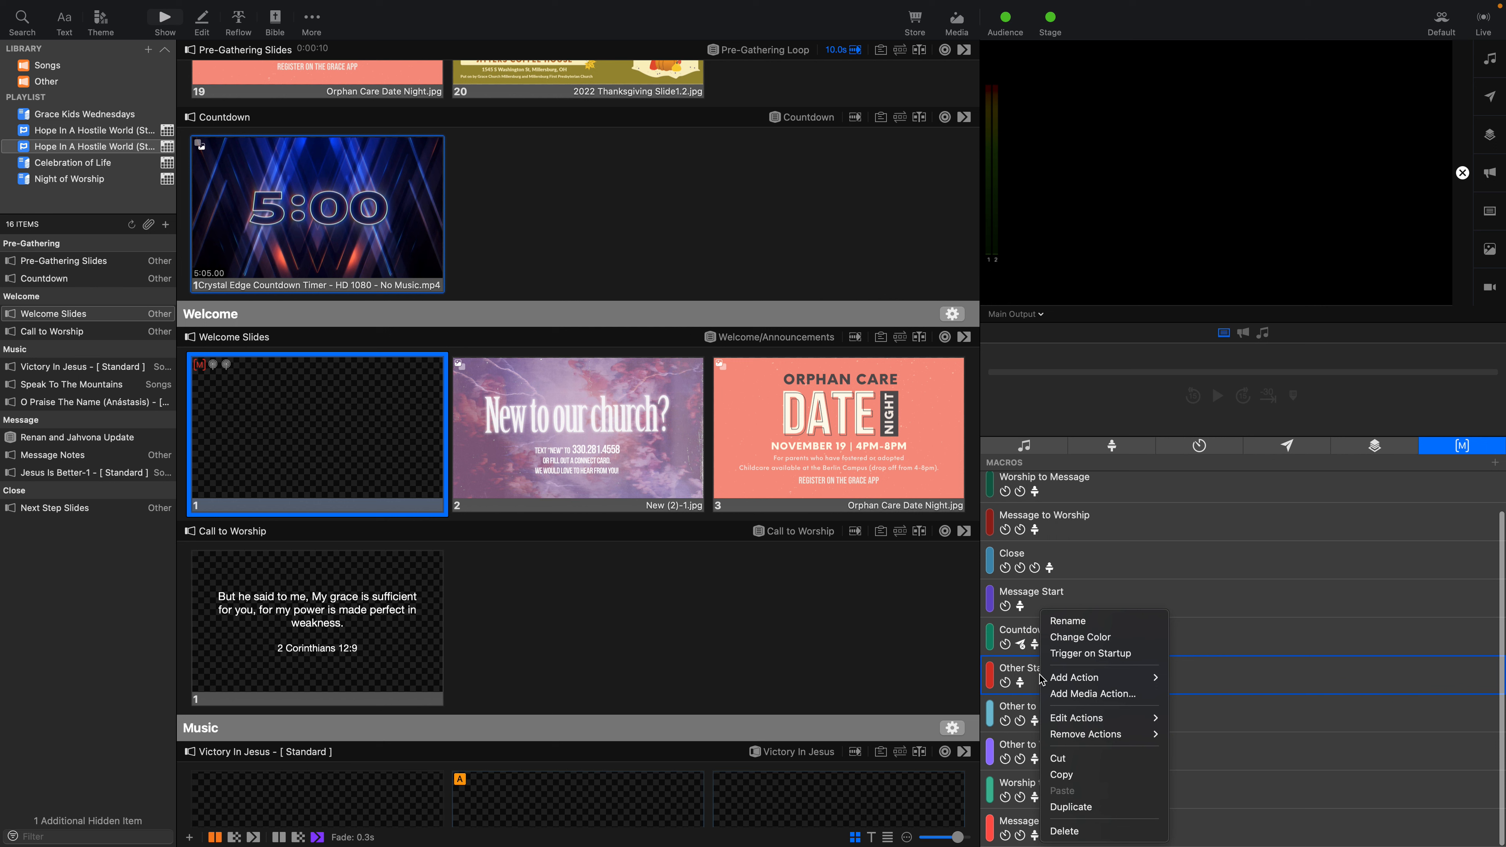
{"action": "mouse_move", "coordinate": [1156, 725]}
{"action": "mouse_move", "coordinate": [1236, 727]}
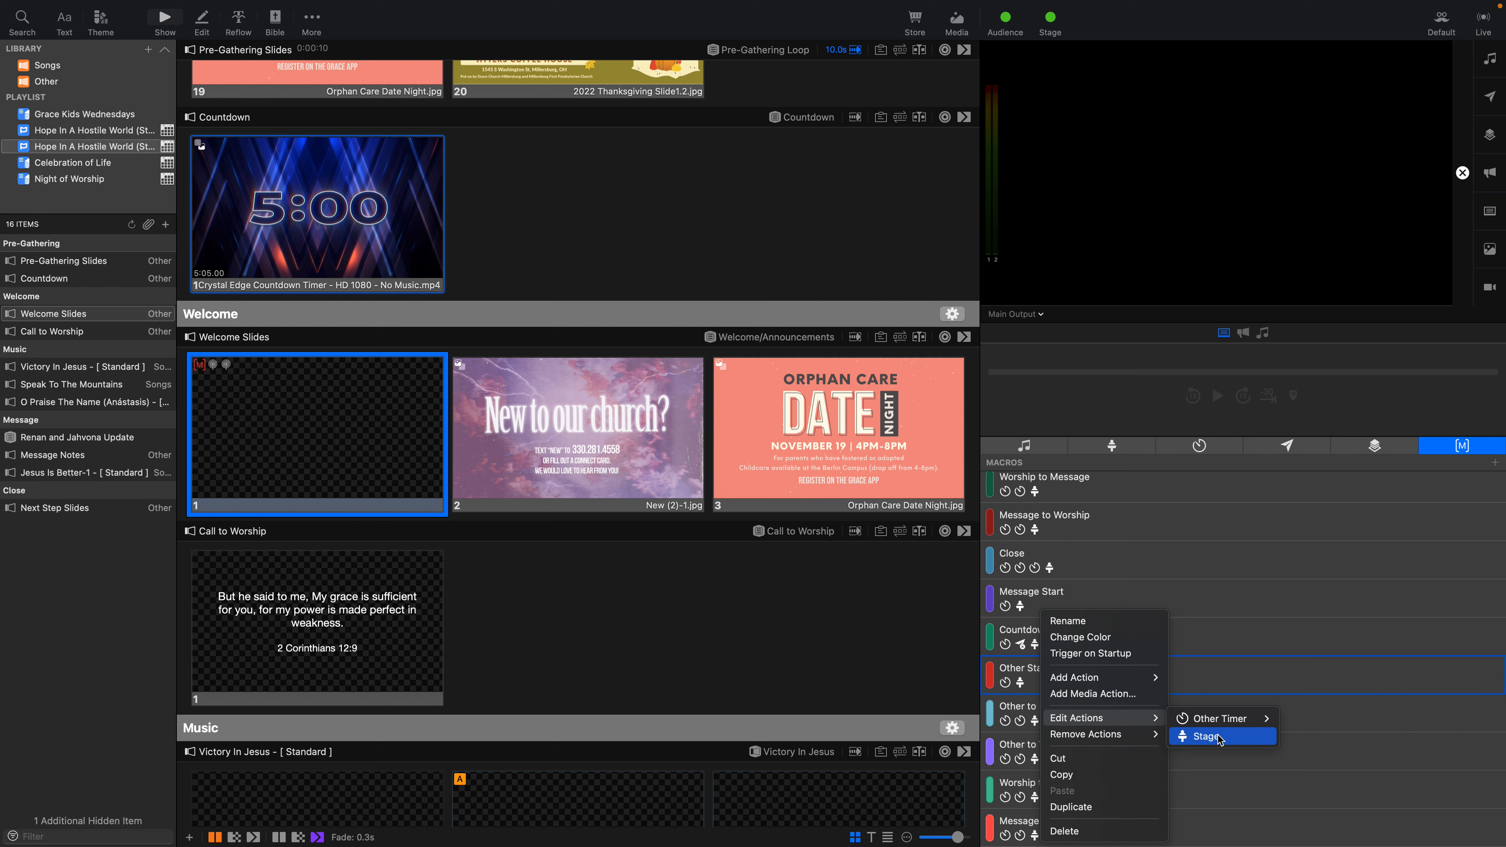
{"action": "left_click", "coordinate": [1214, 744]}
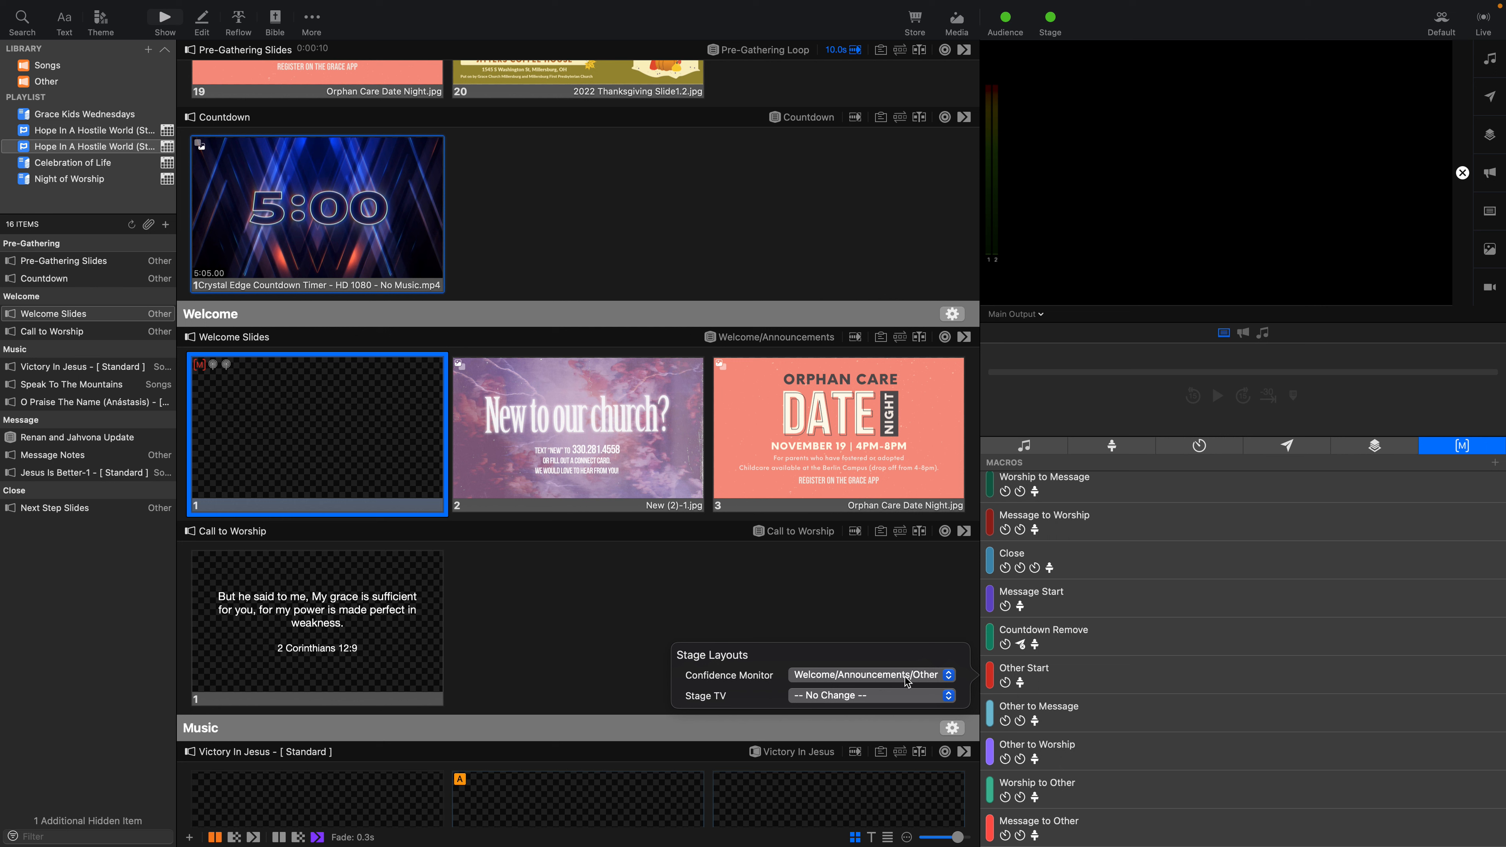
{"action": "left_click", "coordinate": [910, 612]}
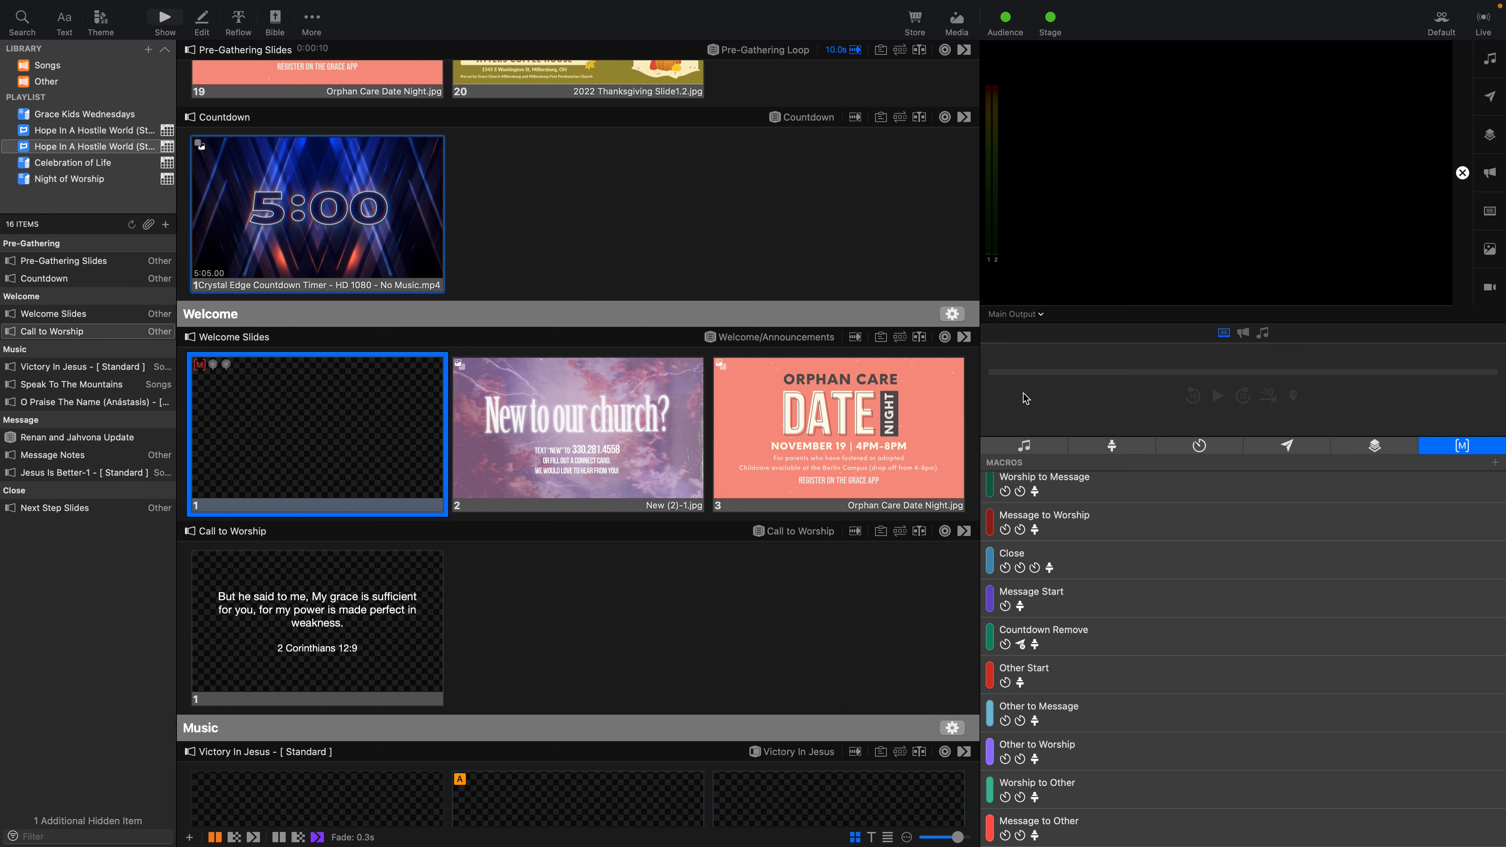
- Preview the Confidence Monitor output and set its stage layout to Welcome/Announcements/Other
{"action": "left_click", "coordinate": [1039, 321]}
{"action": "left_click", "coordinate": [1043, 415]}
{"action": "left_click", "coordinate": [1126, 452]}
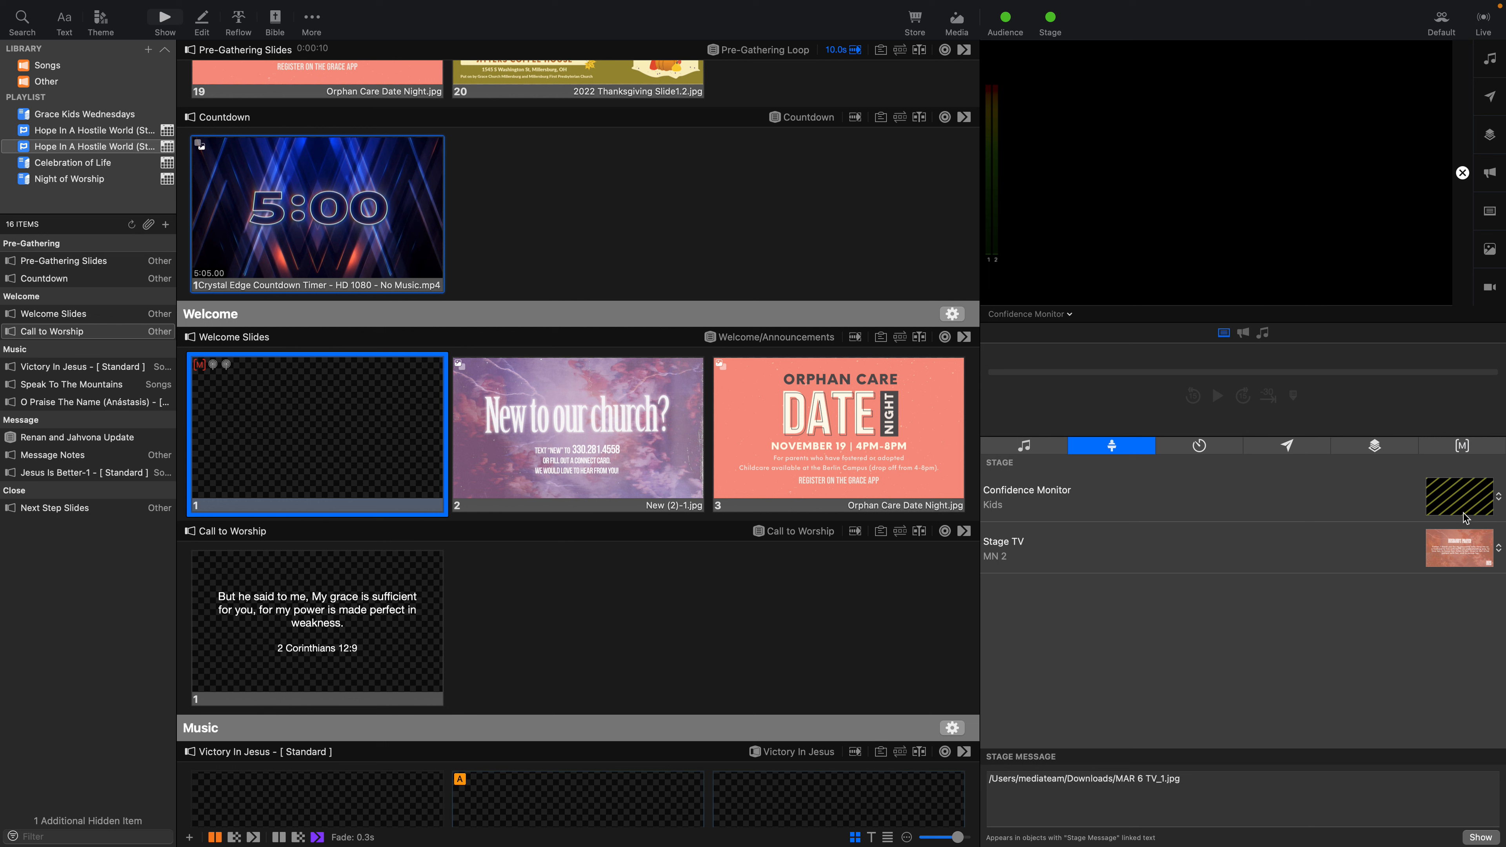
{"action": "left_click", "coordinate": [1499, 498]}
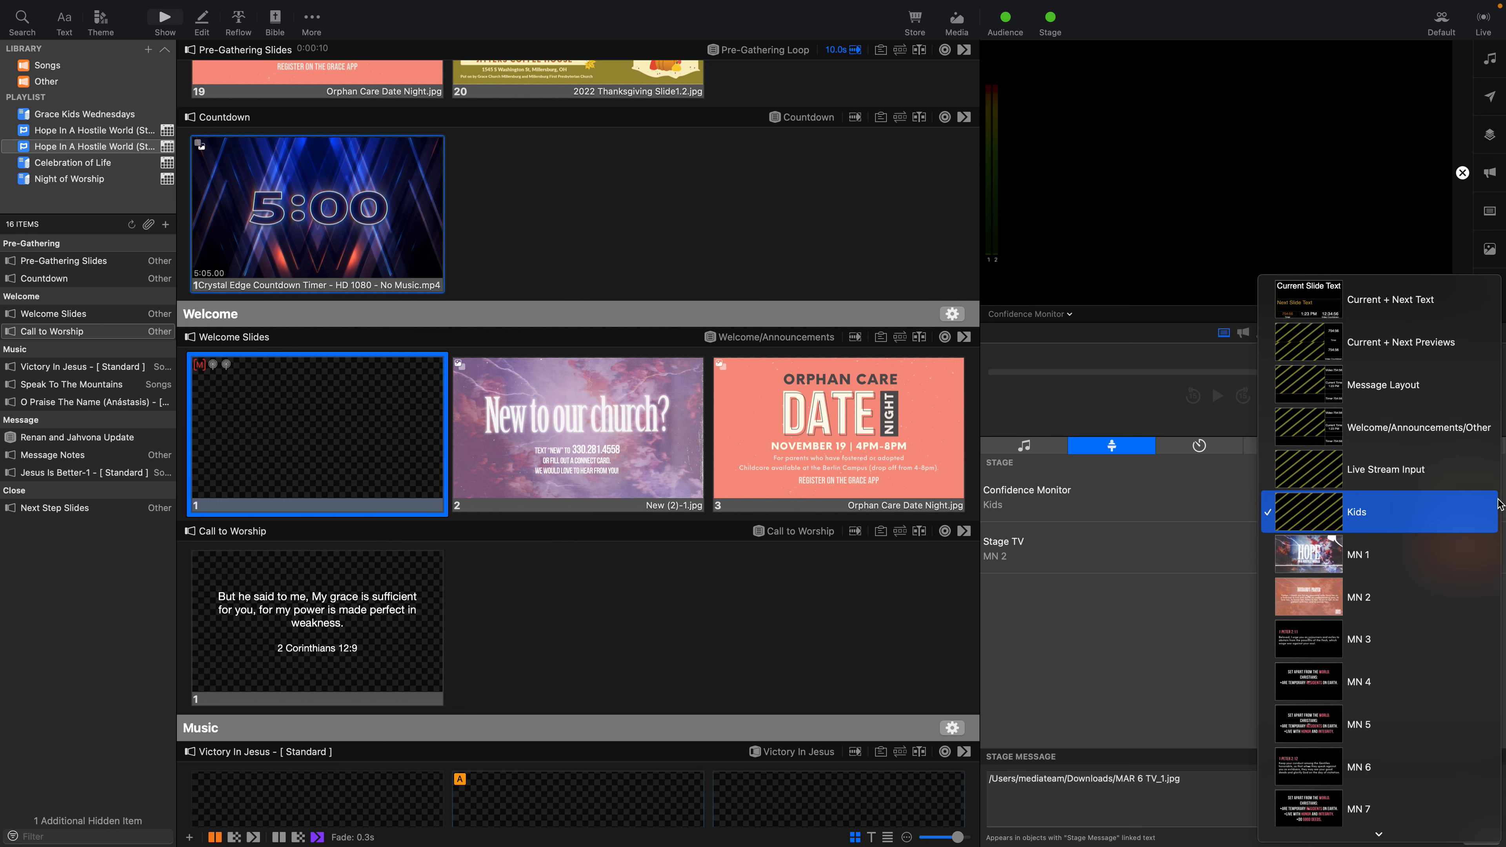
{"action": "left_click", "coordinate": [1451, 436]}
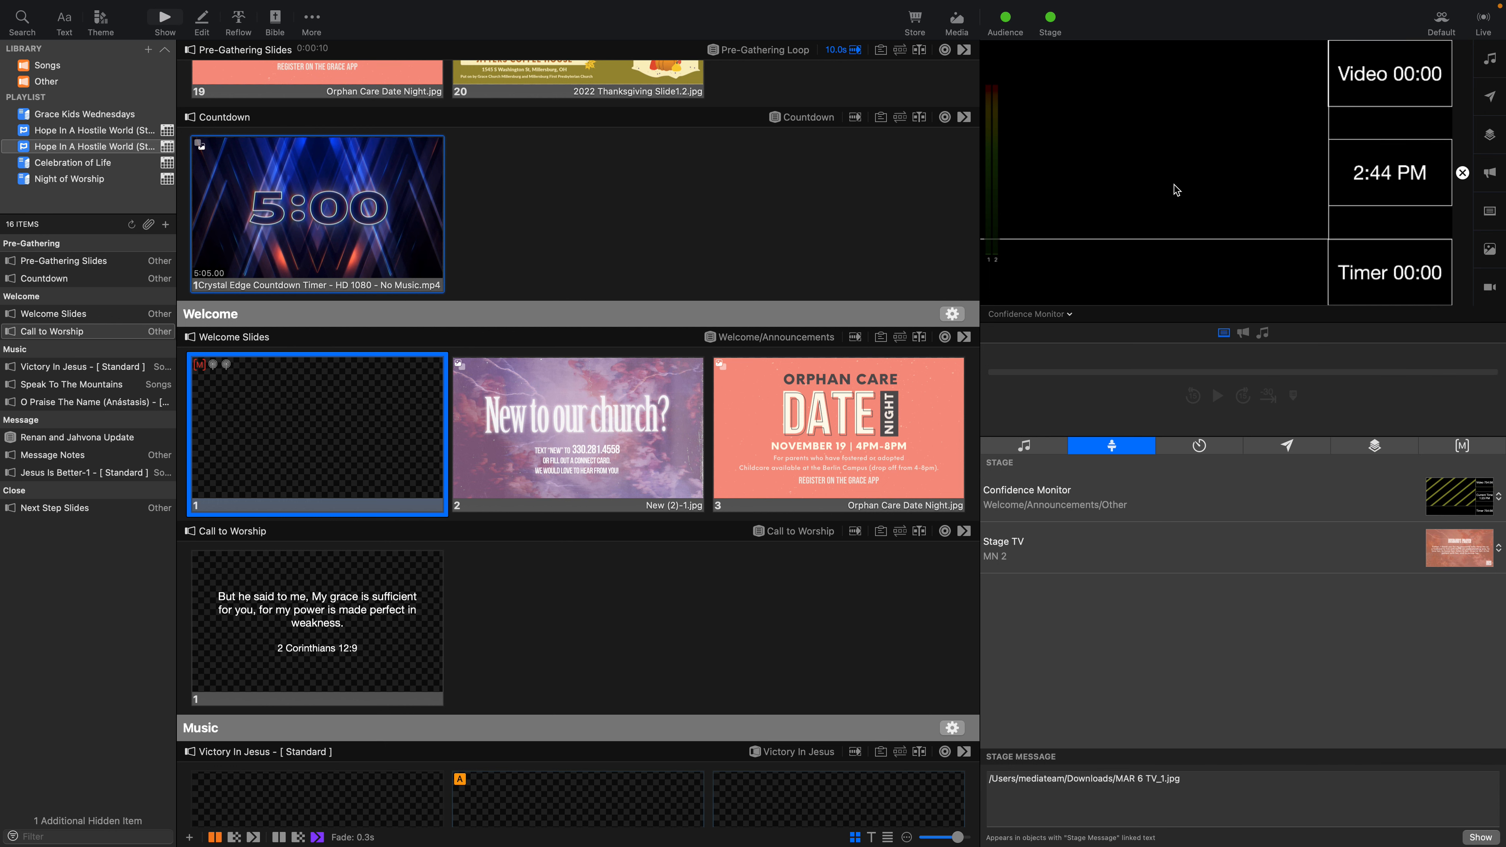
- Trigger the Countdown and the first two Welcome Slides to check the Confidence Monitor layout, and clear all output
{"action": "left_click", "coordinate": [589, 438]}
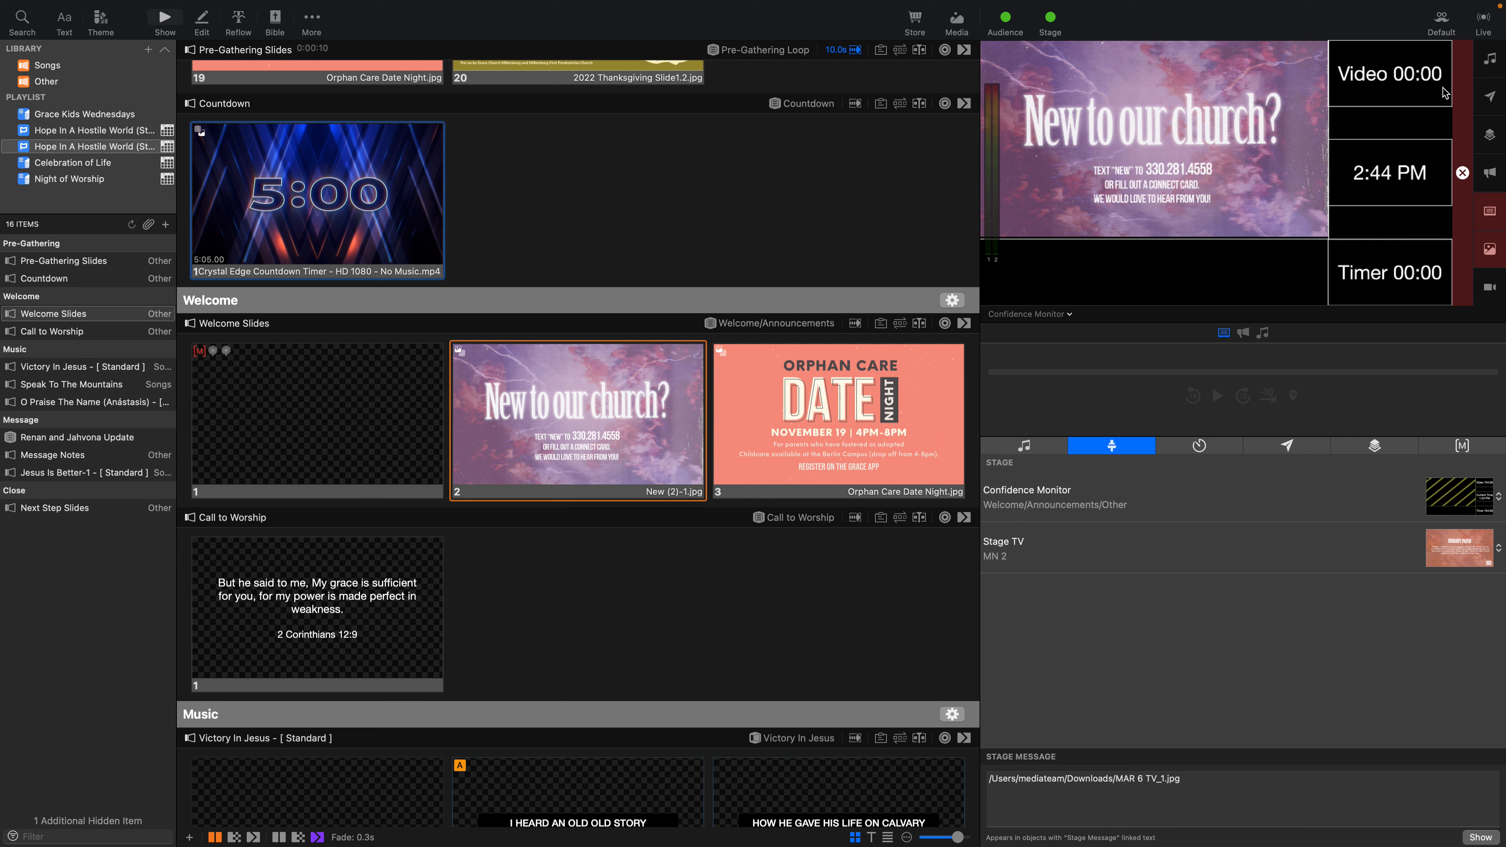
{"action": "left_click", "coordinate": [396, 224]}
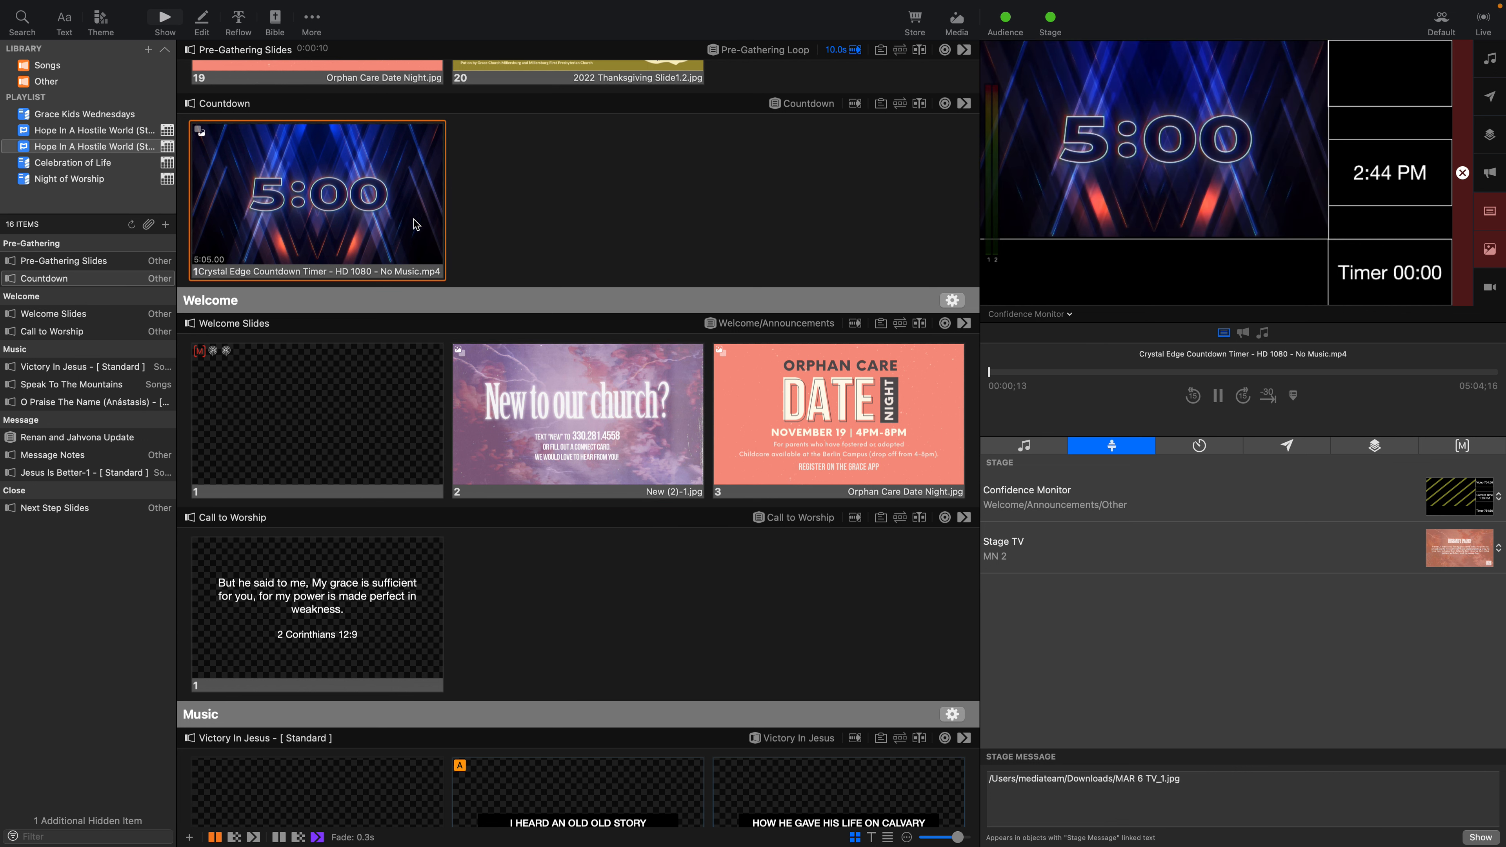
{"action": "left_click", "coordinate": [386, 410]}
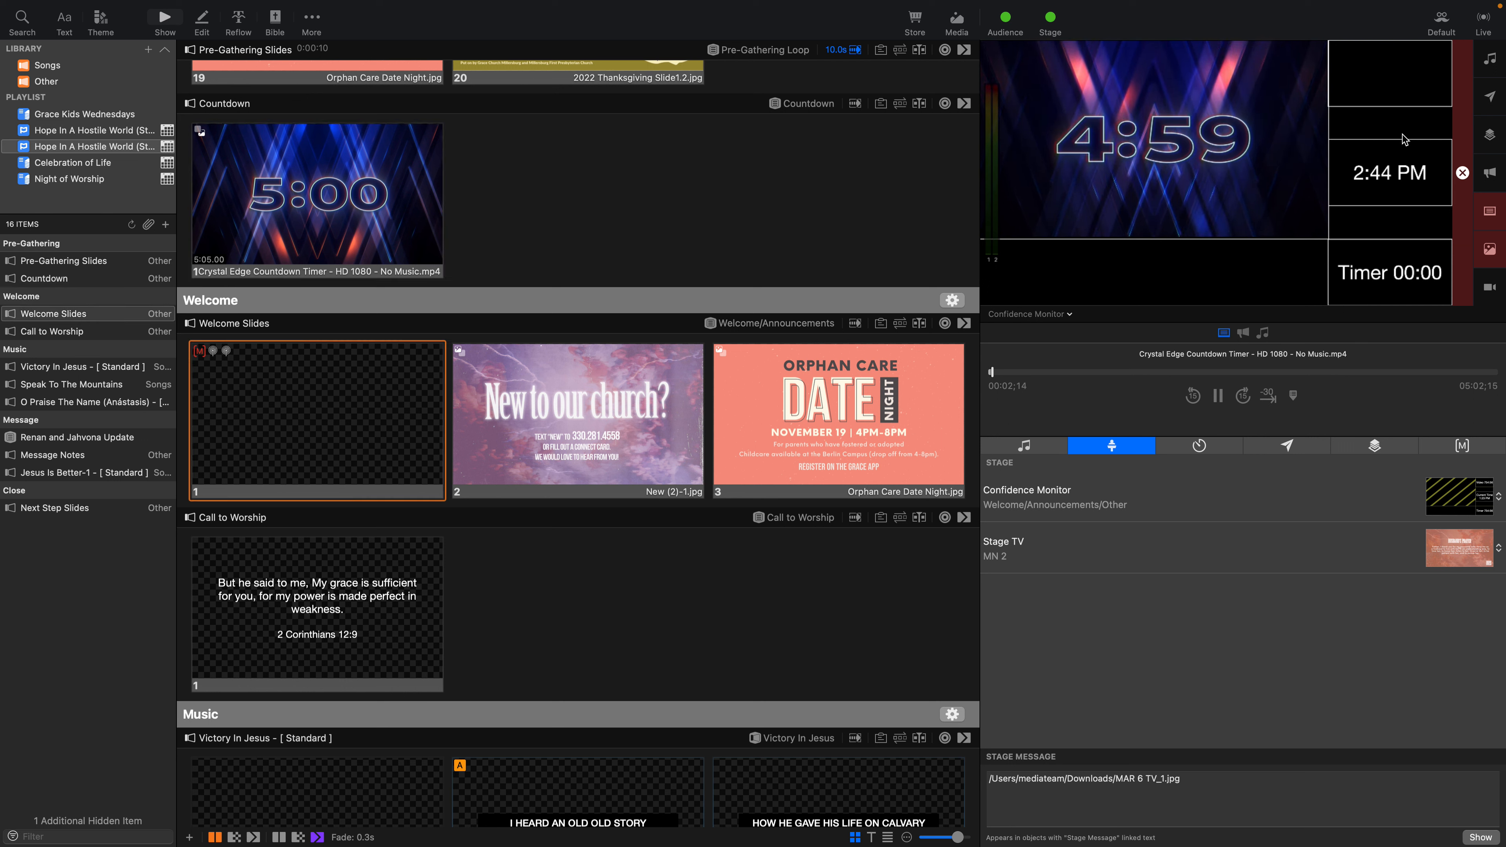
{"action": "left_click", "coordinate": [572, 448]}
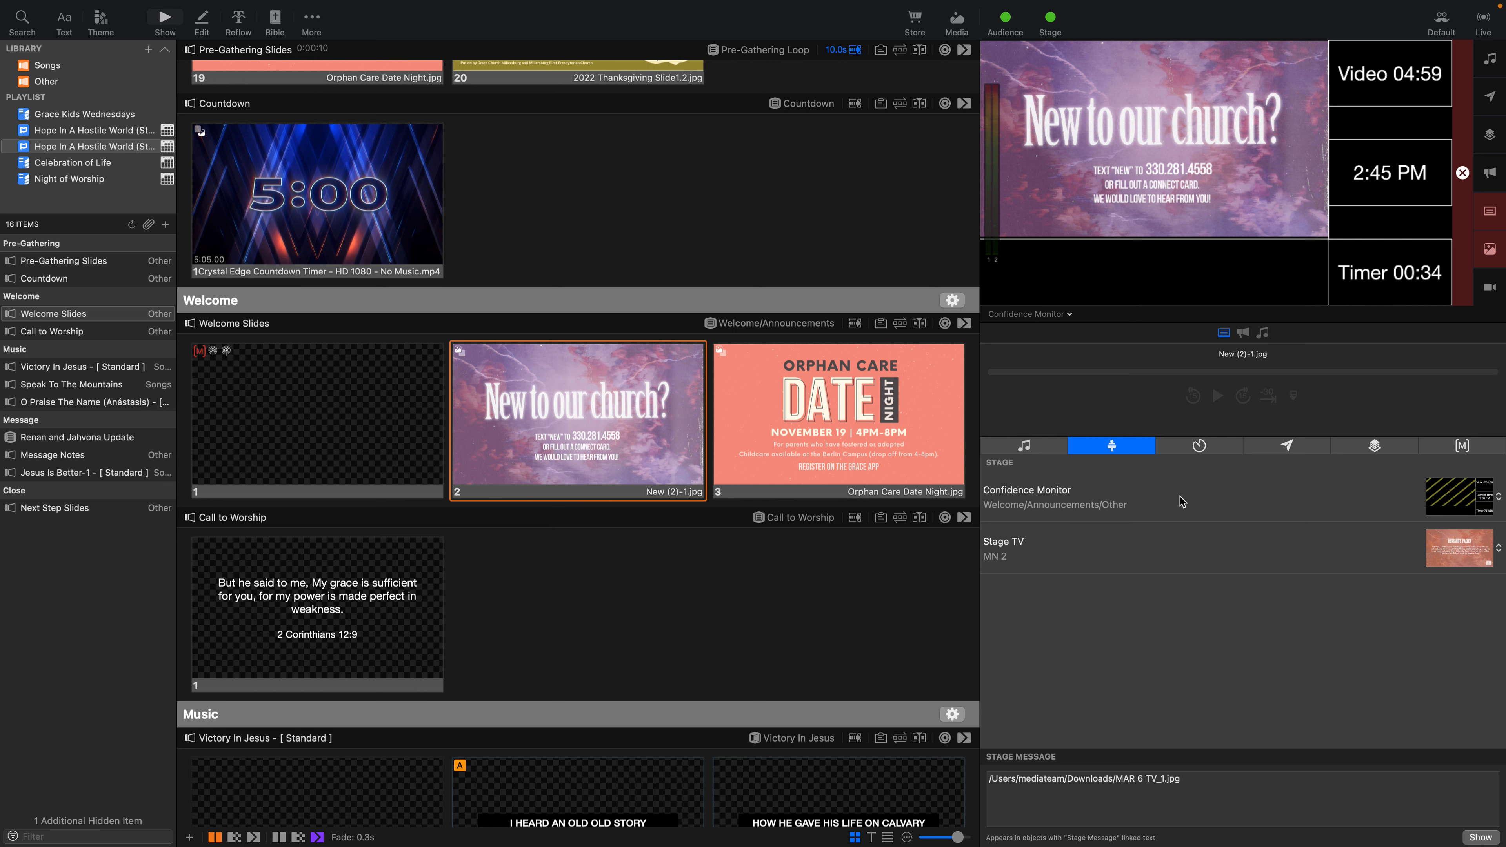
{"action": "left_click", "coordinate": [1462, 173]}
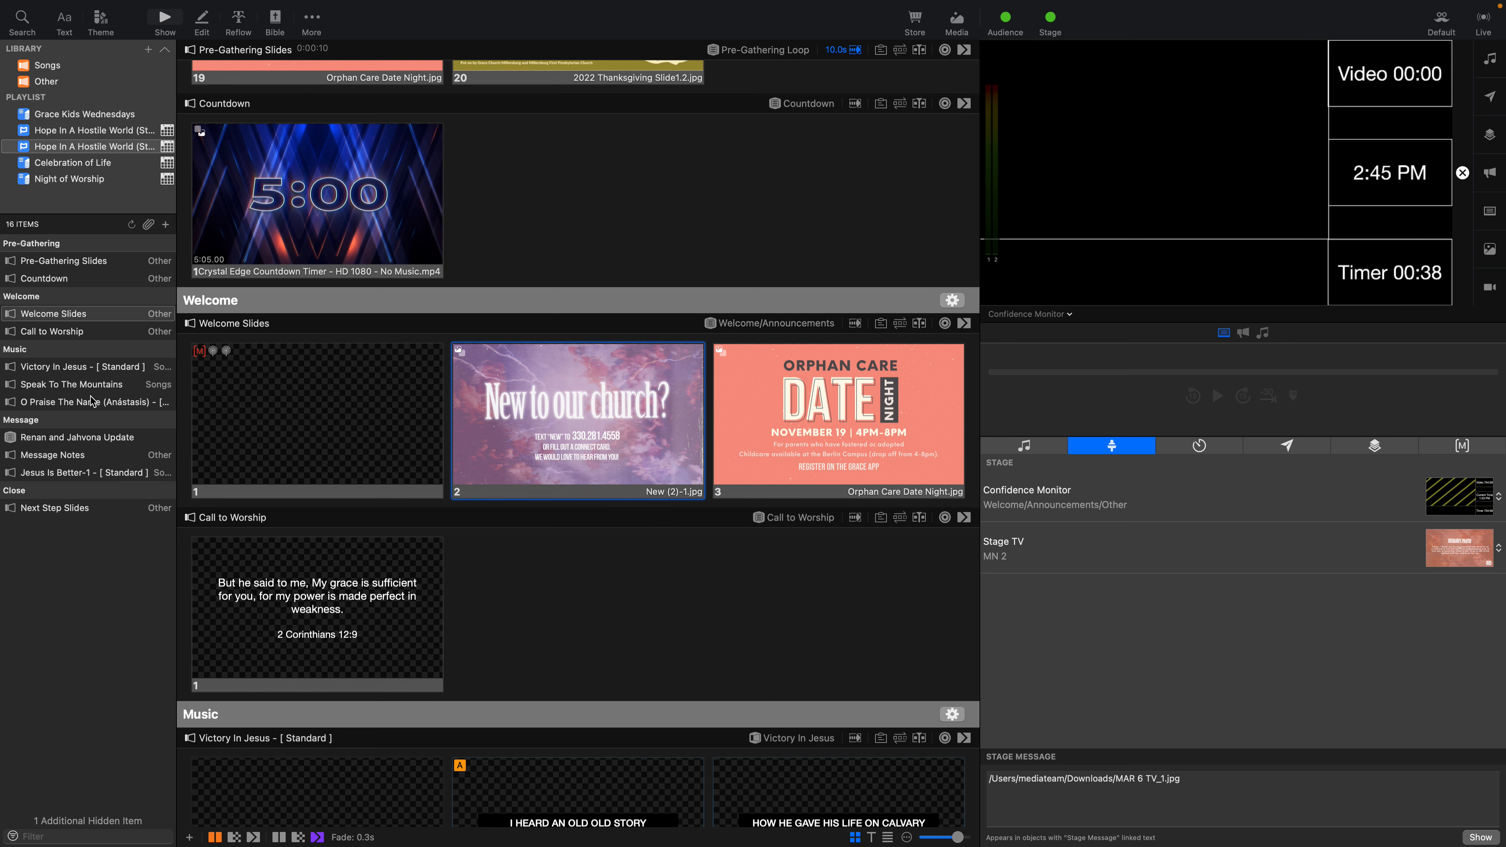
- Remove all actions from the blank first slide of Welcome Slides
{"action": "right_click", "coordinate": [270, 372]}
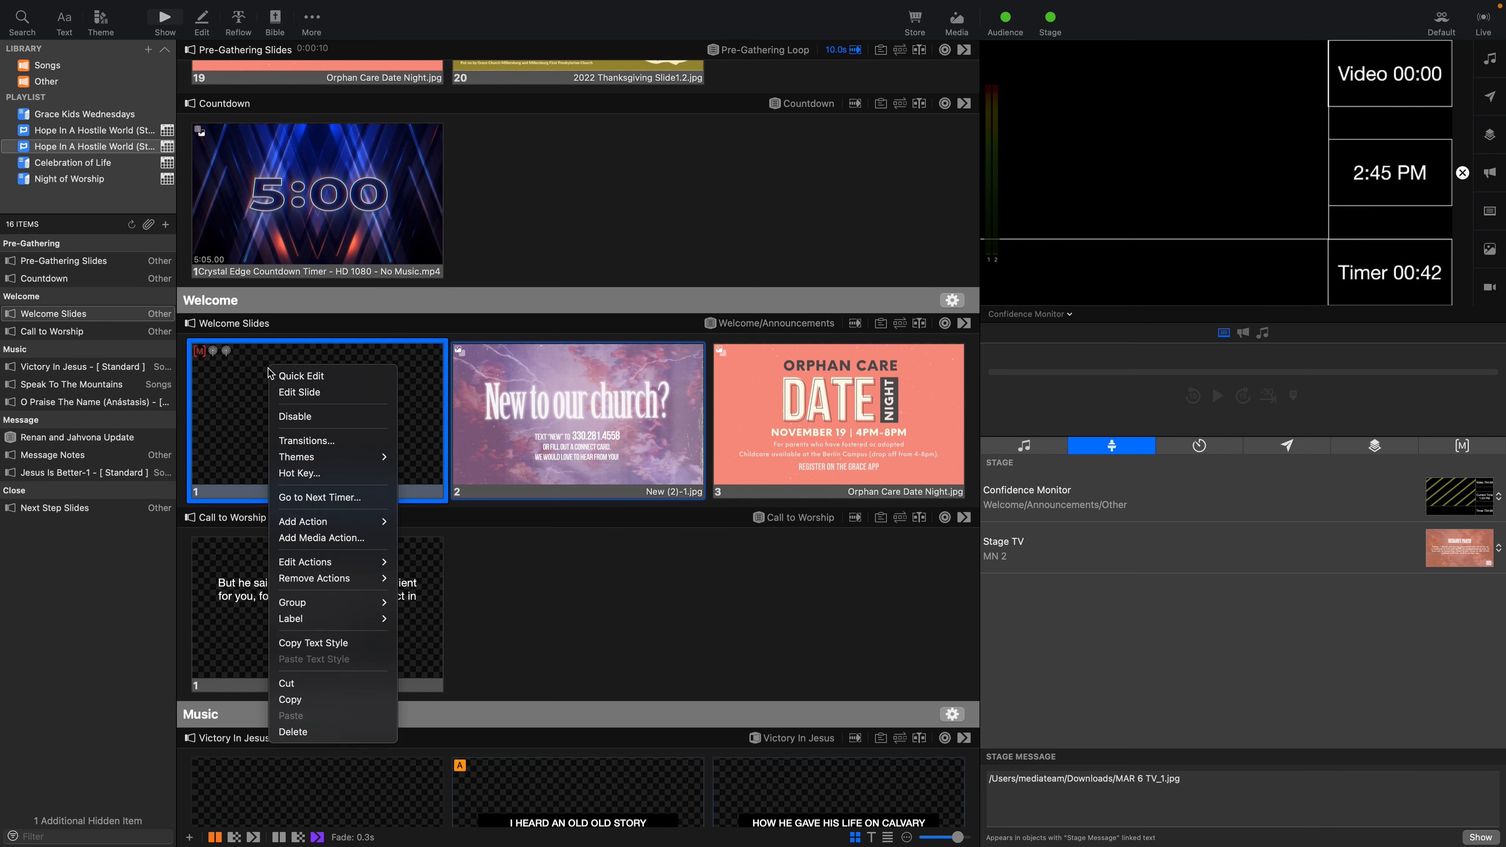
{"action": "mouse_move", "coordinate": [356, 562]}
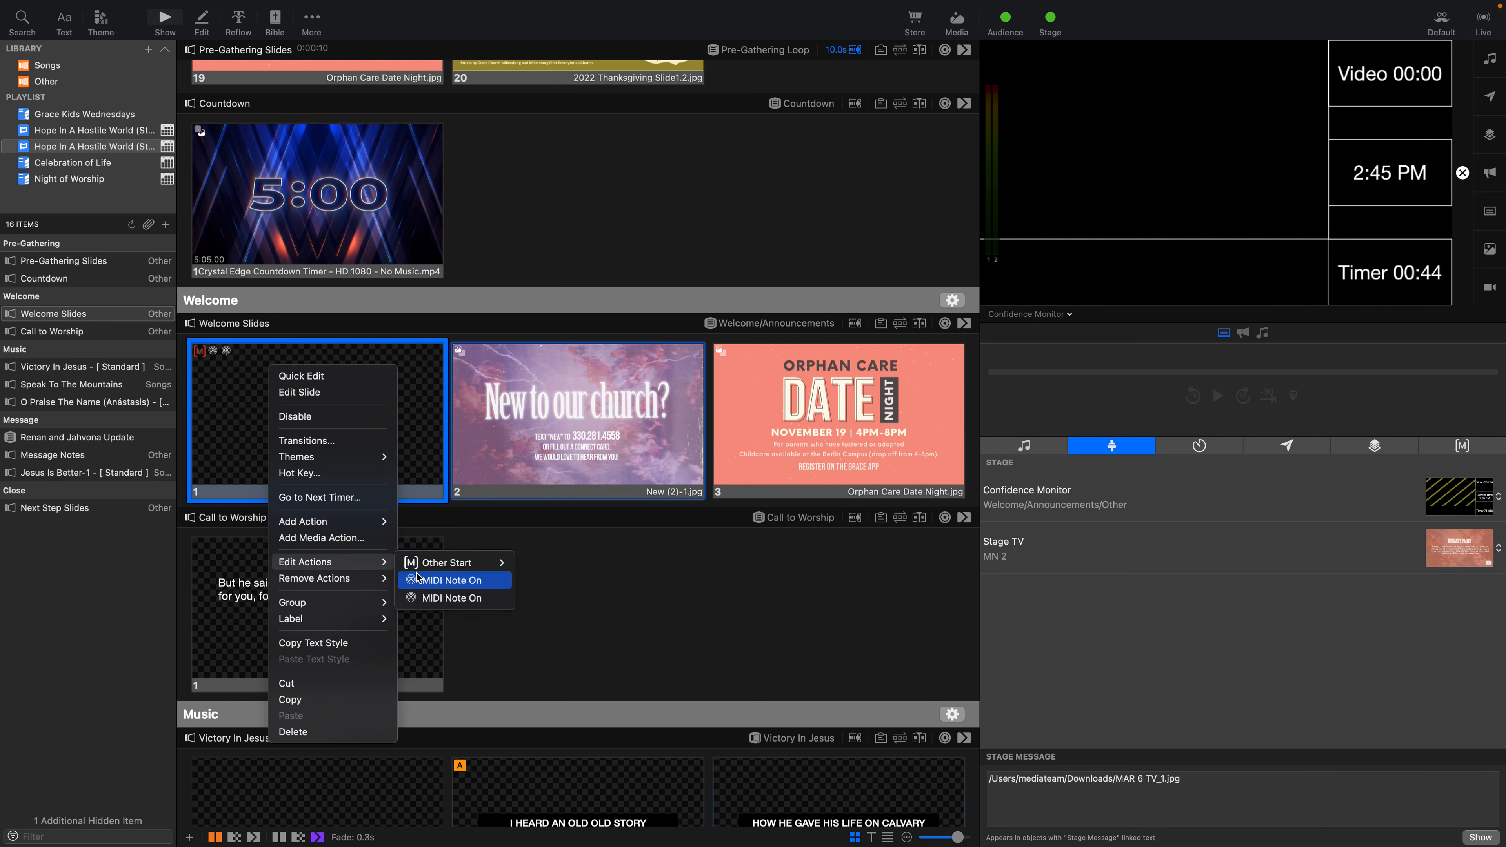
{"action": "mouse_move", "coordinate": [440, 568]}
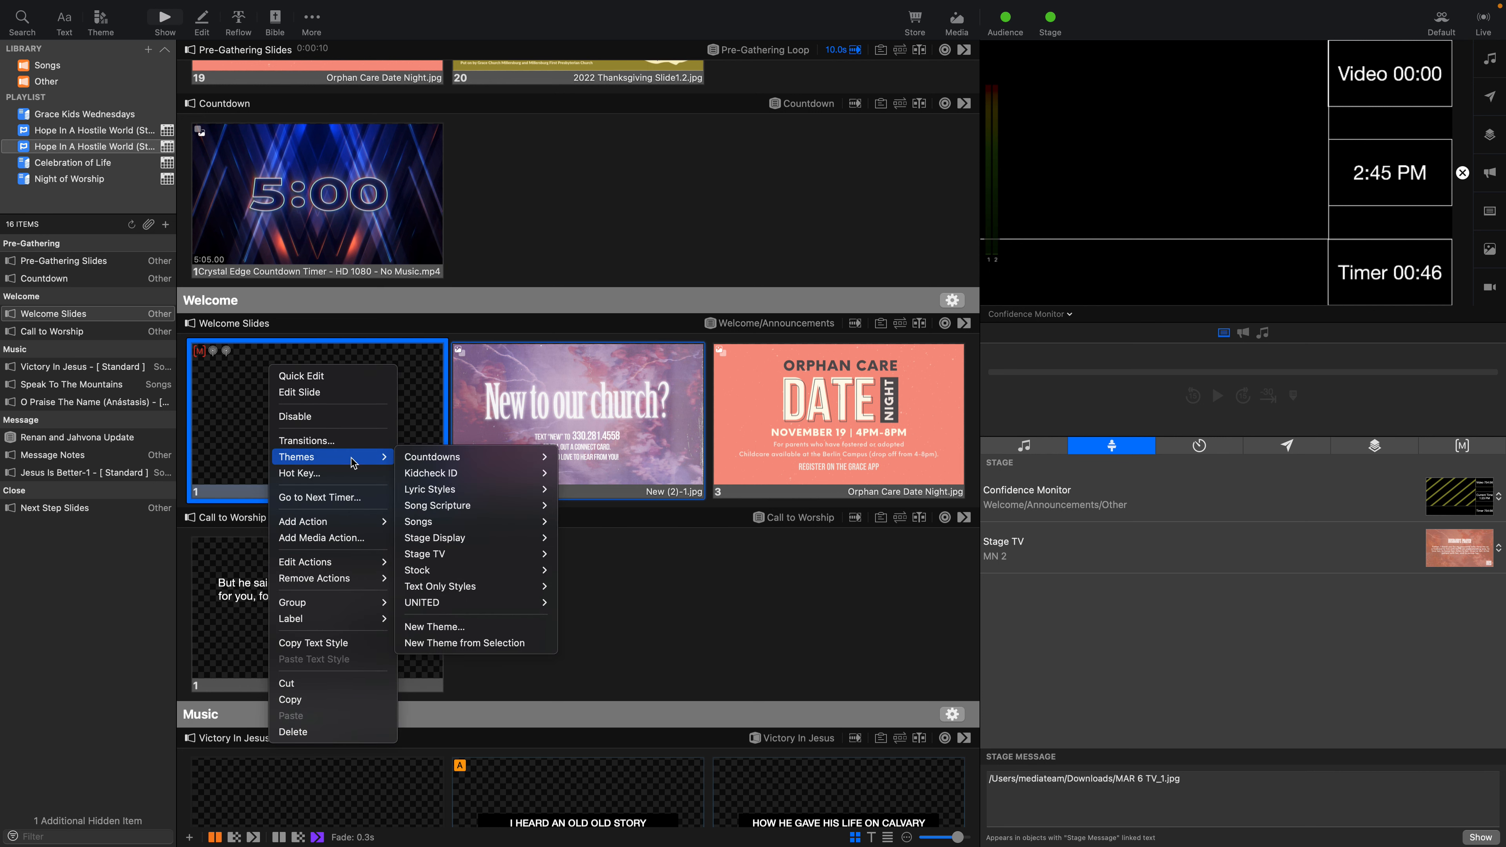
{"action": "left_click", "coordinate": [429, 638]}
- Add the Other Start macro to the blank first slide of Welcome Slides
{"action": "right_click", "coordinate": [276, 431]}
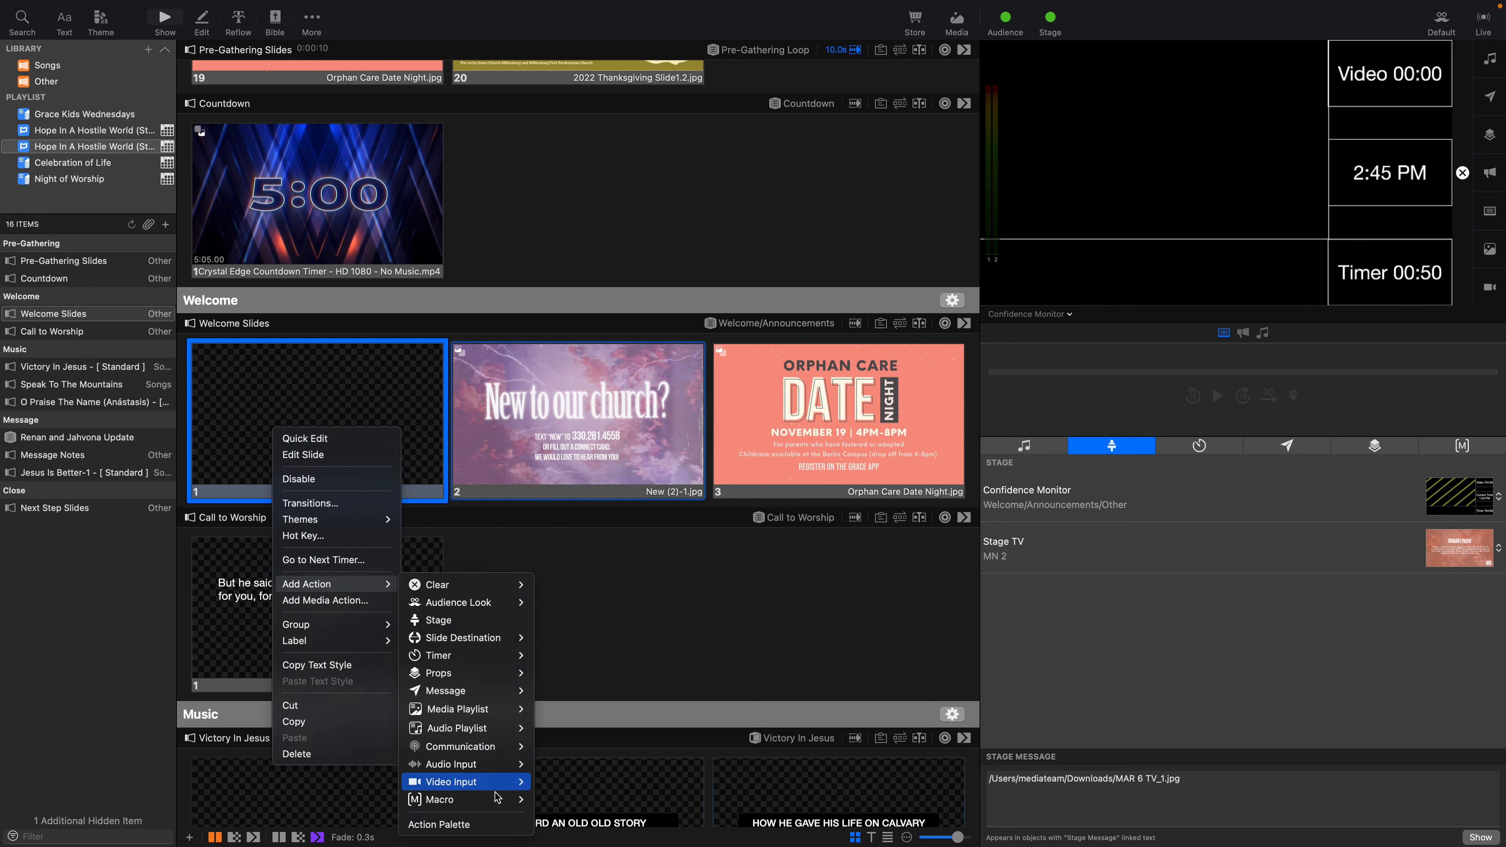
{"action": "mouse_move", "coordinate": [447, 808]}
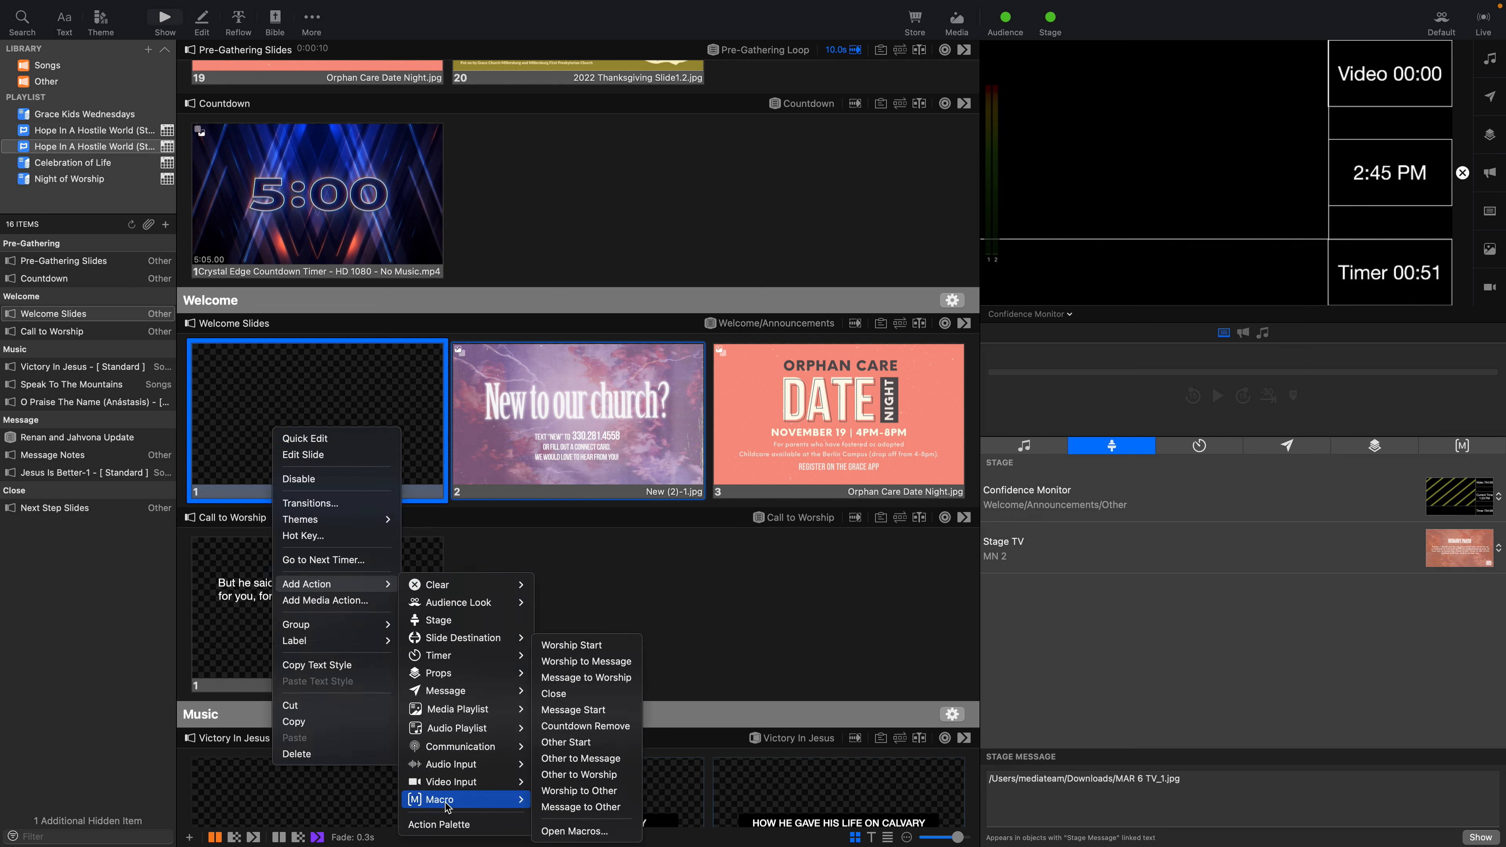
{"action": "left_click", "coordinate": [564, 750]}
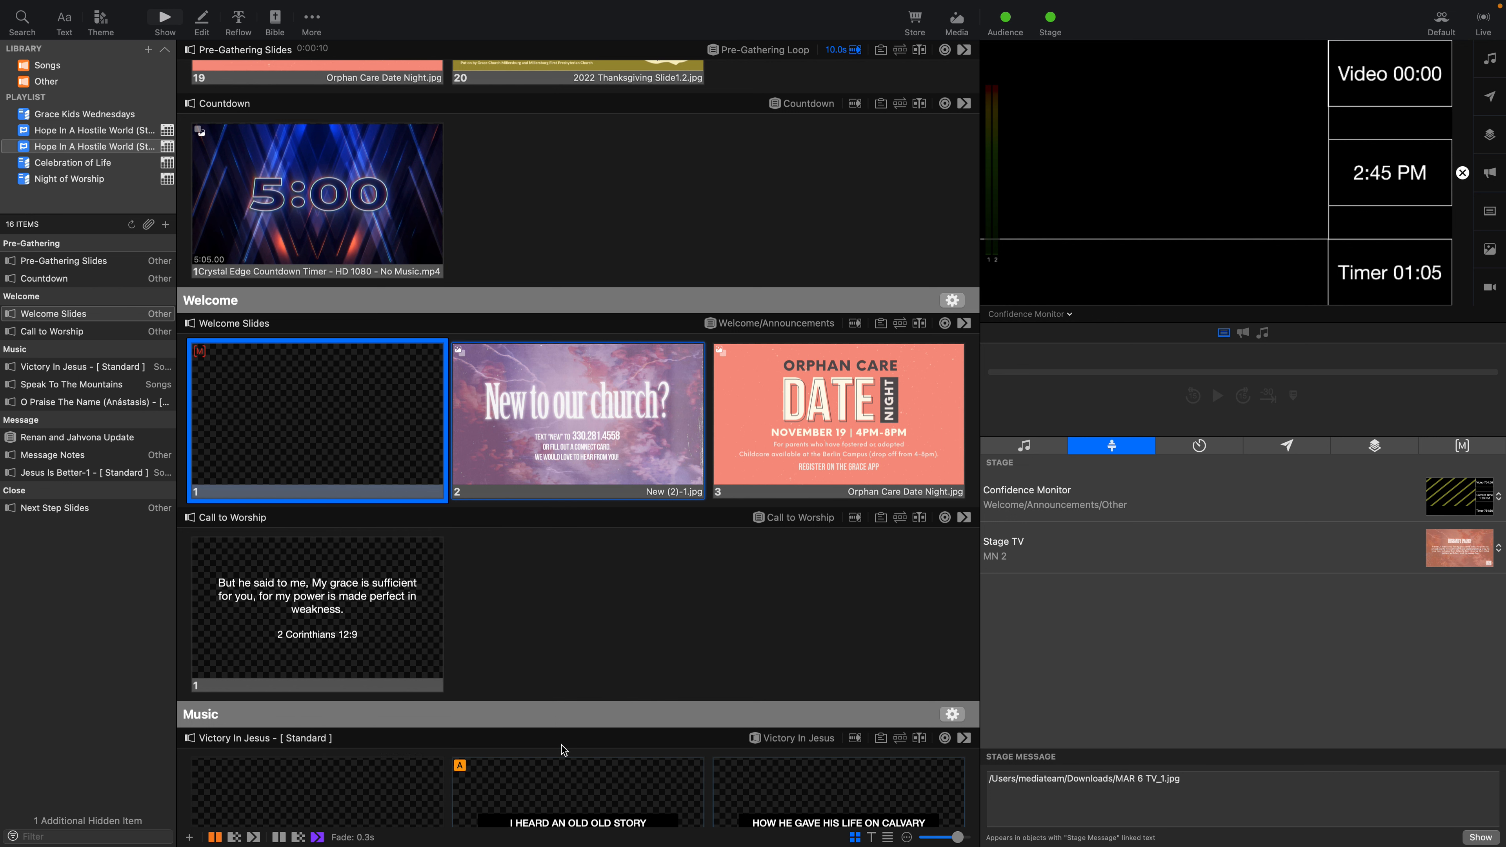
- Add a MIDI Note On action to the blank Welcome slide on channel 2 with intensity 127
{"action": "right_click", "coordinate": [343, 461]}
{"action": "mouse_move", "coordinate": [457, 610]}
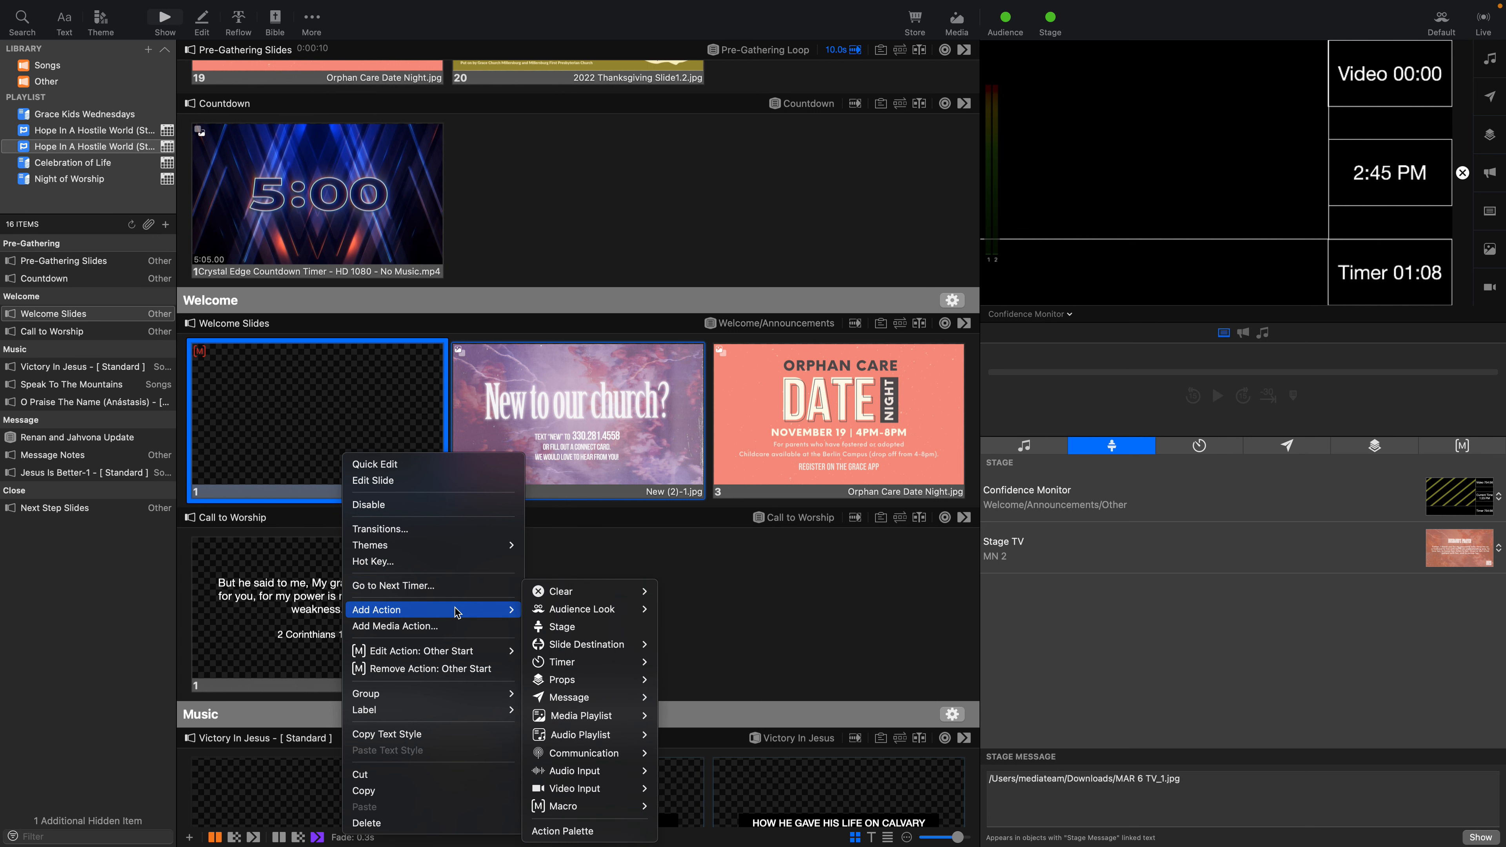
{"action": "mouse_move", "coordinate": [564, 766]}
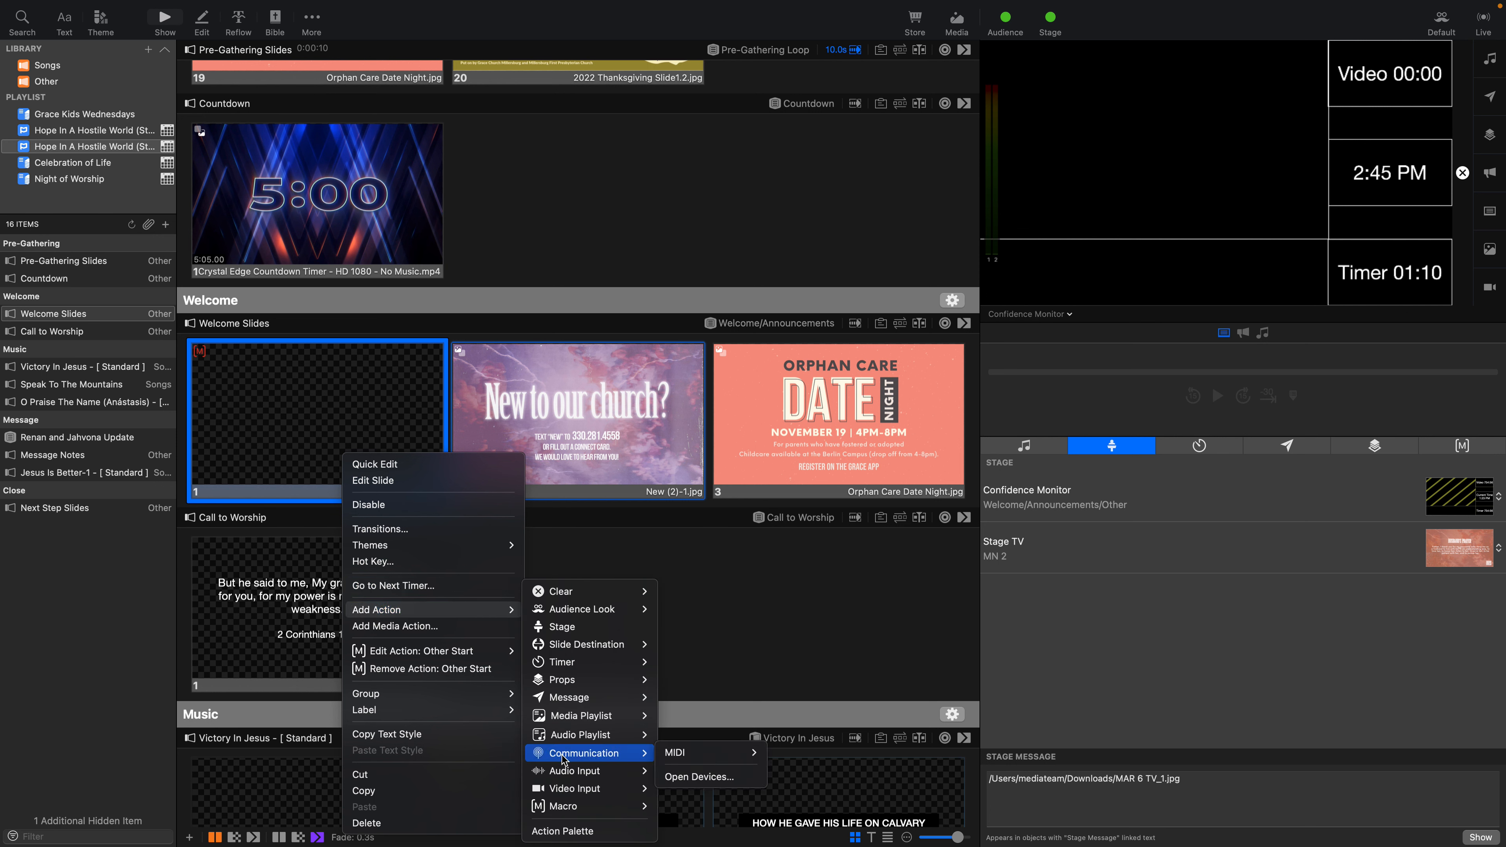
{"action": "mouse_move", "coordinate": [682, 752]}
{"action": "left_click", "coordinate": [802, 753]}
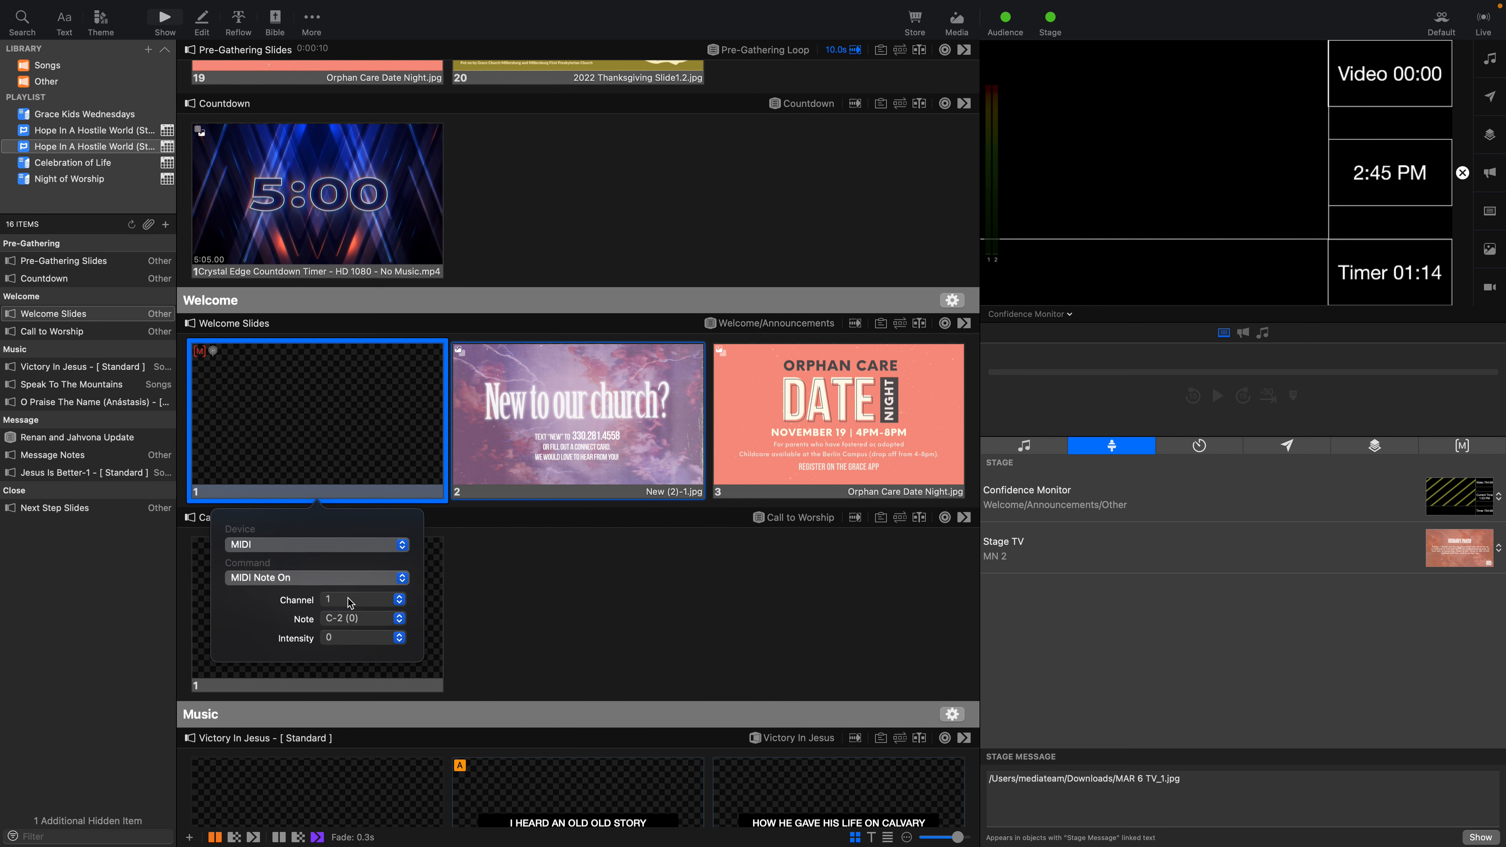
{"action": "left_click", "coordinate": [350, 600]}
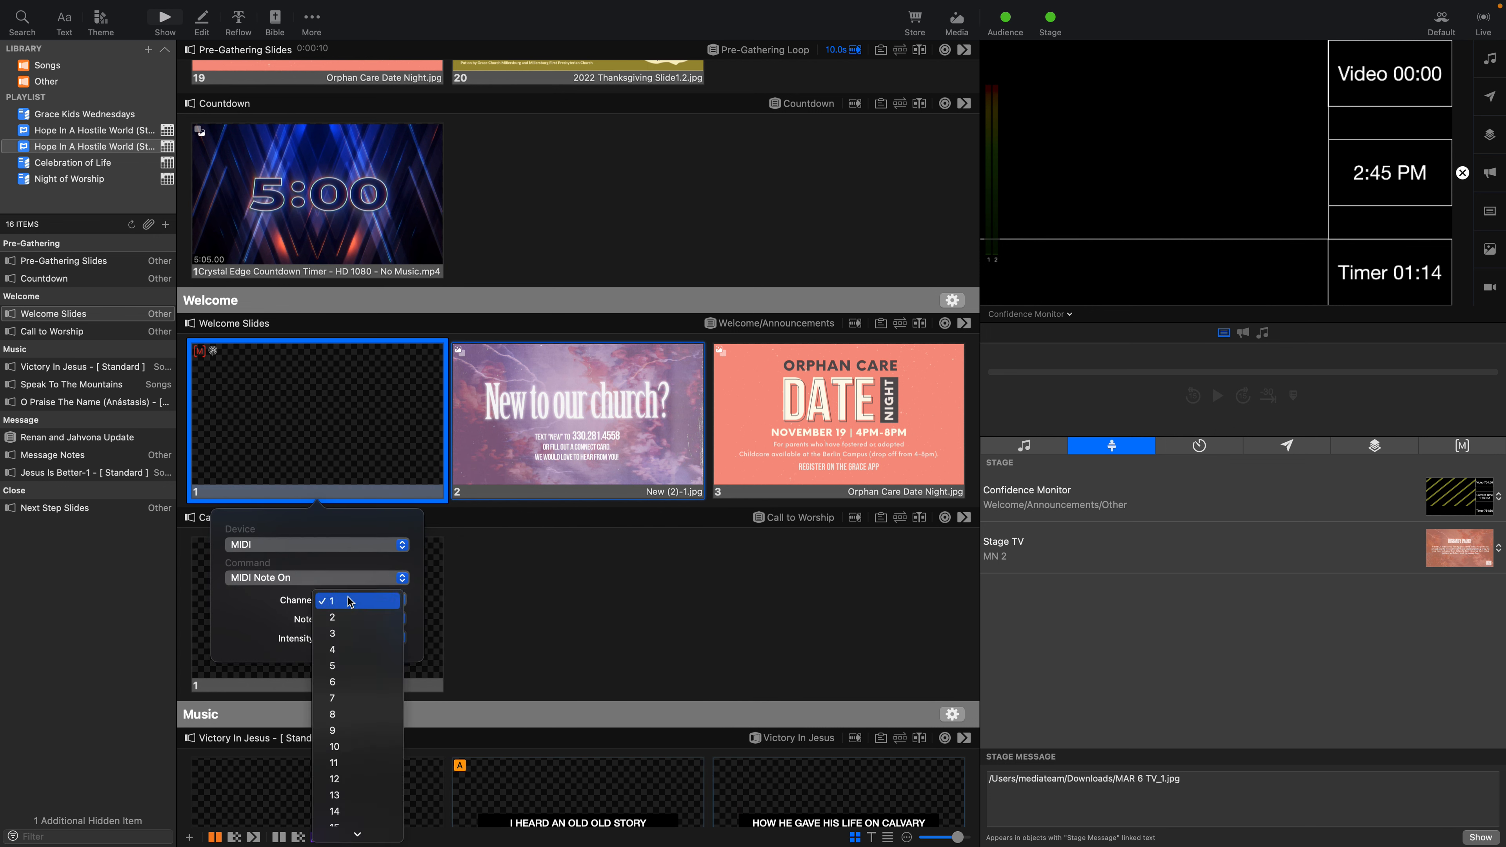
{"action": "left_click", "coordinate": [349, 620]}
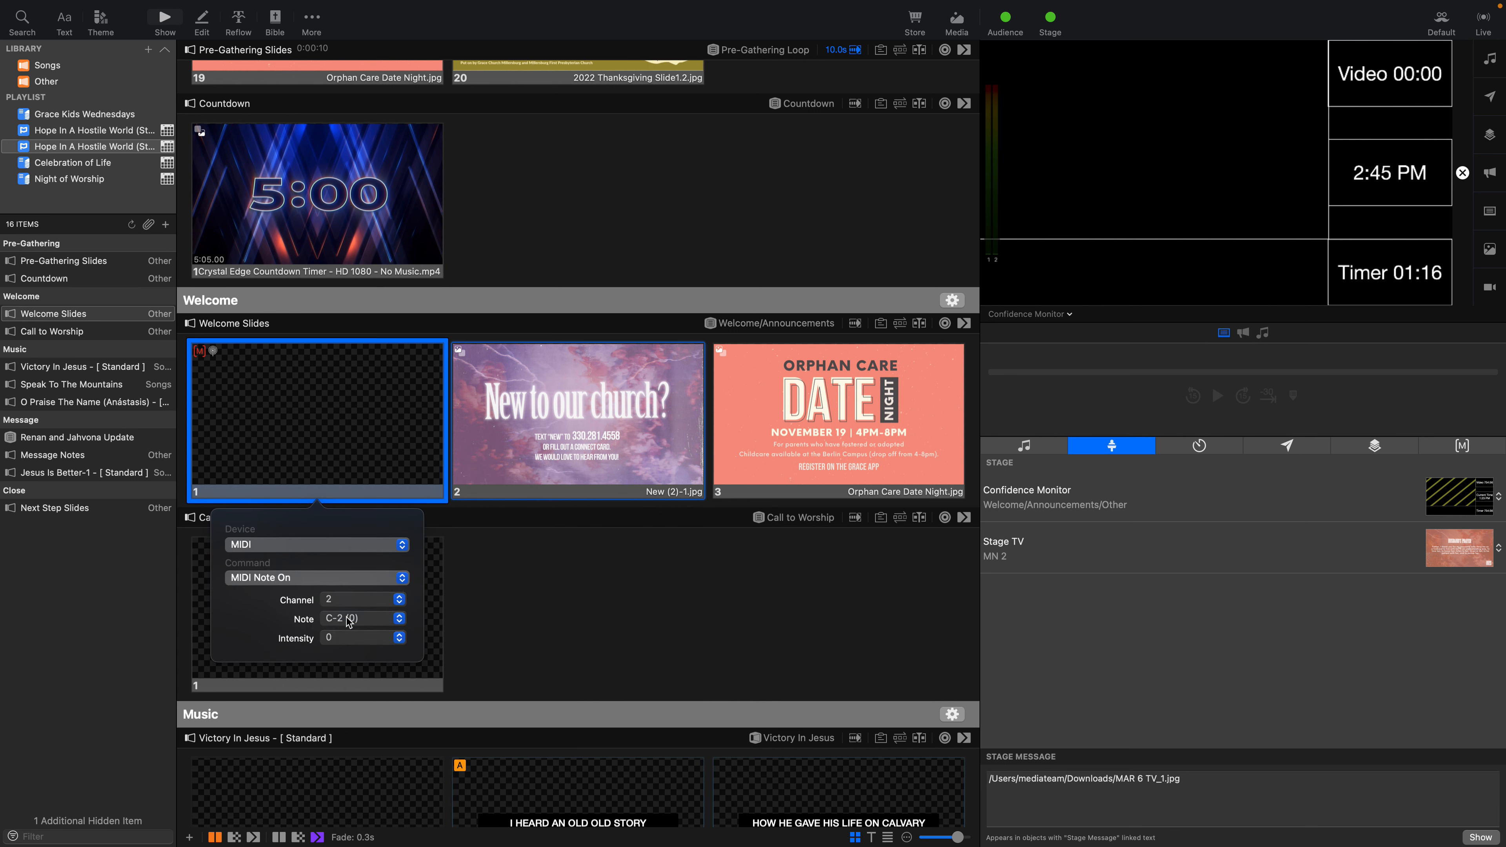
{"action": "left_click", "coordinate": [356, 645]}
{"action": "left_click", "coordinate": [356, 831]}
{"action": "left_click", "coordinate": [561, 620]}
- Add a second MIDI Note On action to the blank Welcome slide with note C#-2 (1) and intensity 127
{"action": "right_click", "coordinate": [362, 469]}
{"action": "mouse_move", "coordinate": [431, 621]}
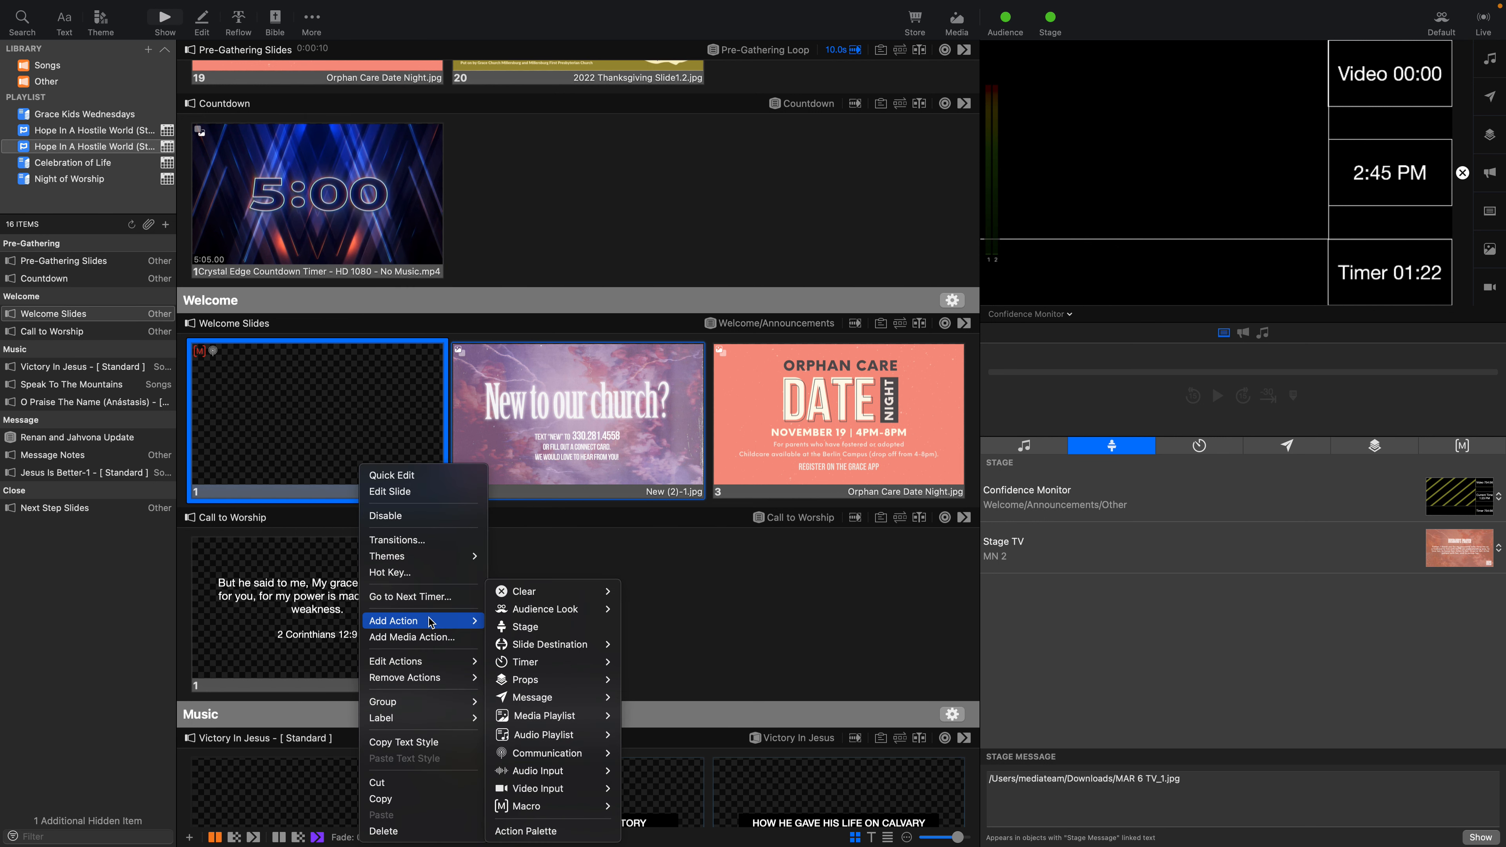
{"action": "mouse_move", "coordinate": [552, 753]}
{"action": "mouse_move", "coordinate": [652, 753]}
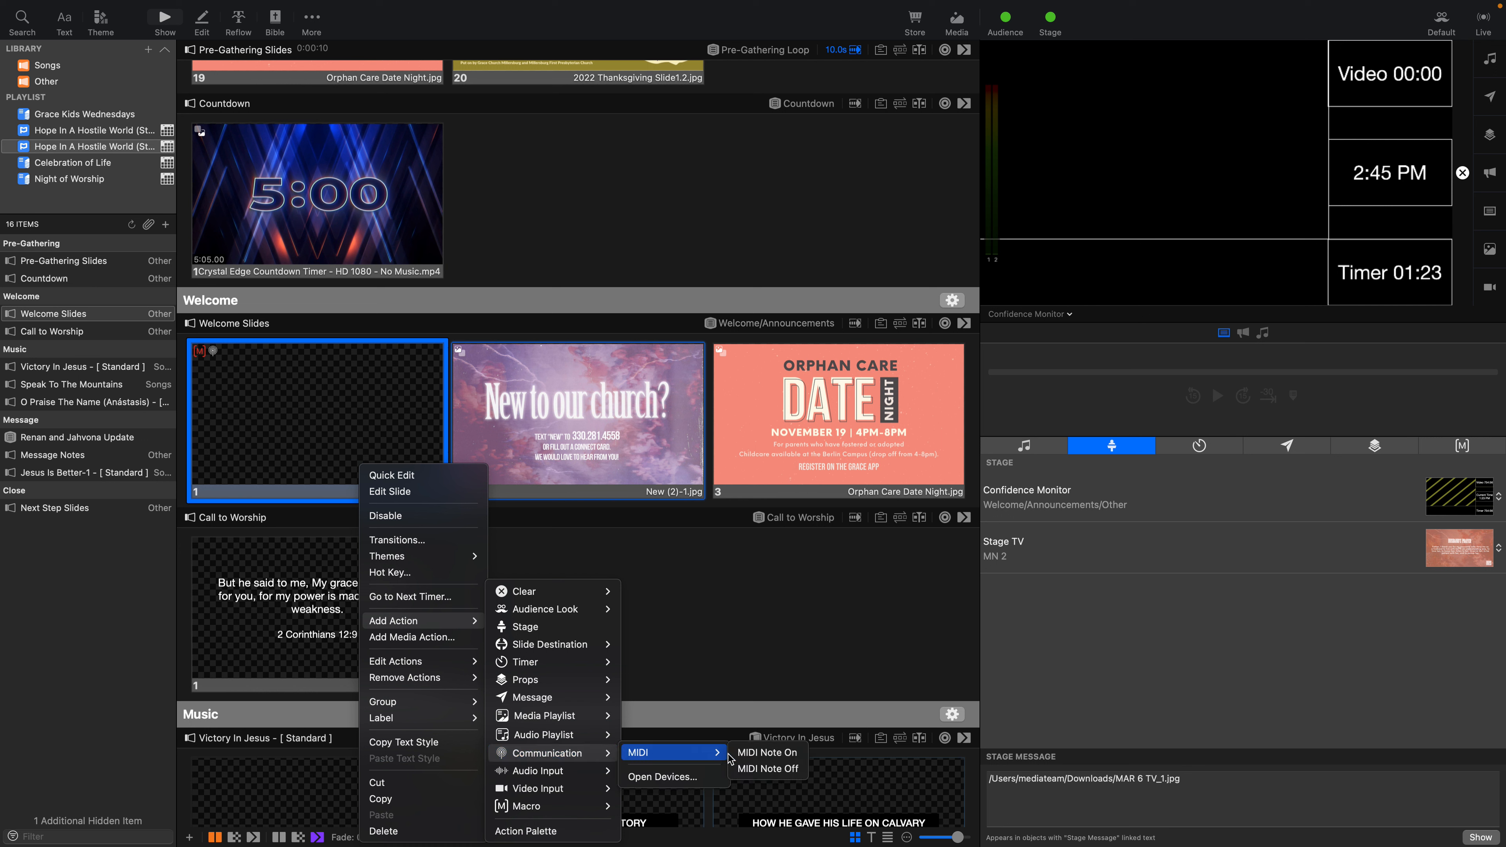
{"action": "left_click", "coordinate": [764, 754]}
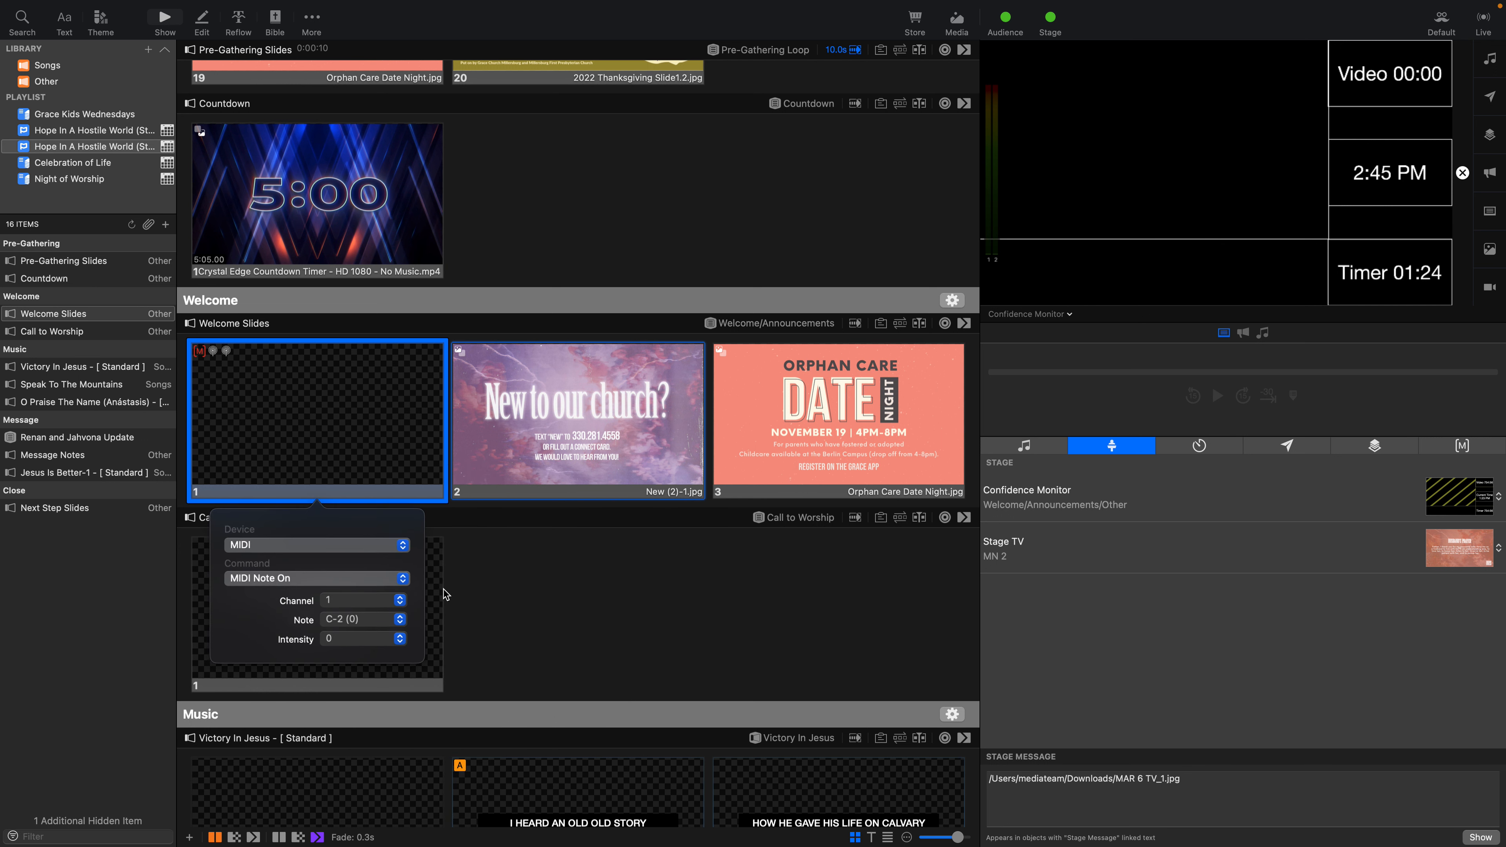
{"action": "left_click", "coordinate": [371, 620]}
{"action": "left_click", "coordinate": [372, 638]}
{"action": "left_click", "coordinate": [371, 639]}
{"action": "left_click", "coordinate": [352, 831]}
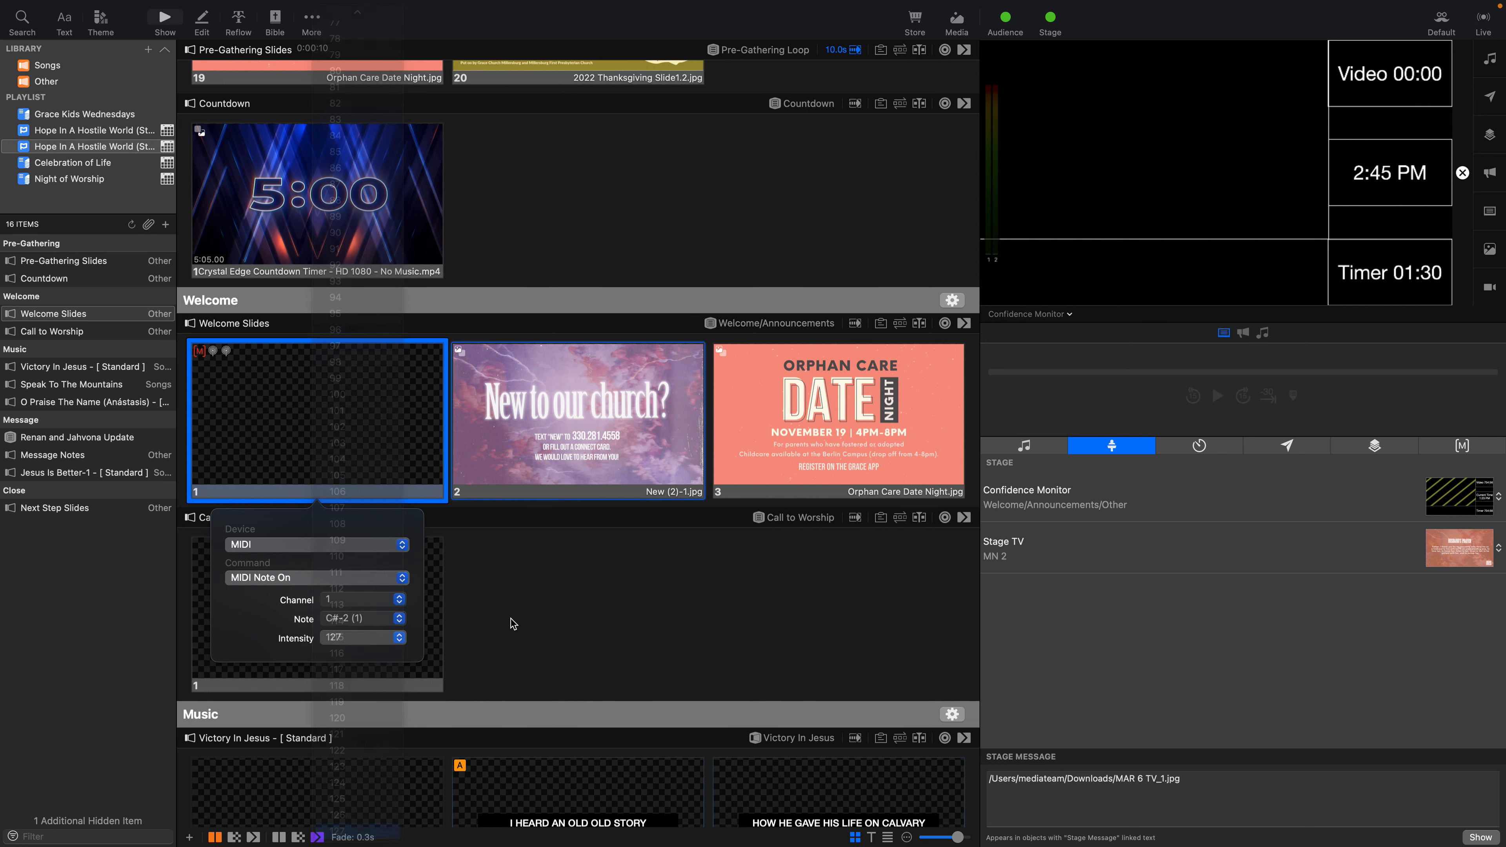
{"action": "left_click", "coordinate": [521, 612]}
- Add the Other to Worship macro to the Background slide of Victory In Jesus
{"action": "scroll", "coordinate": [505, 599], "scroll_direction": "down", "scroll_amount": 5}
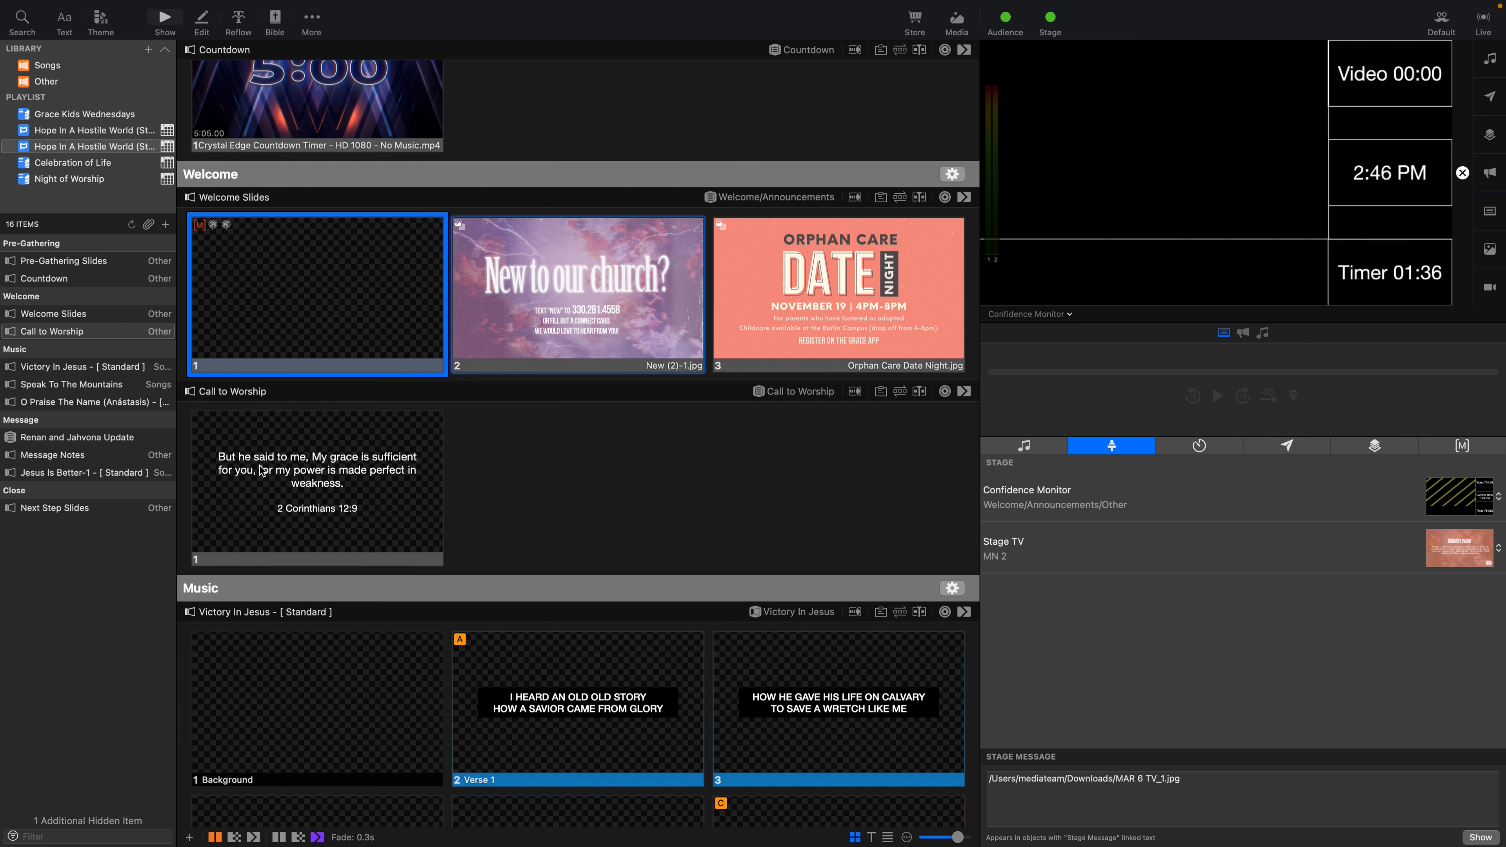
{"action": "scroll", "coordinate": [266, 477], "scroll_direction": "down", "scroll_amount": 5}
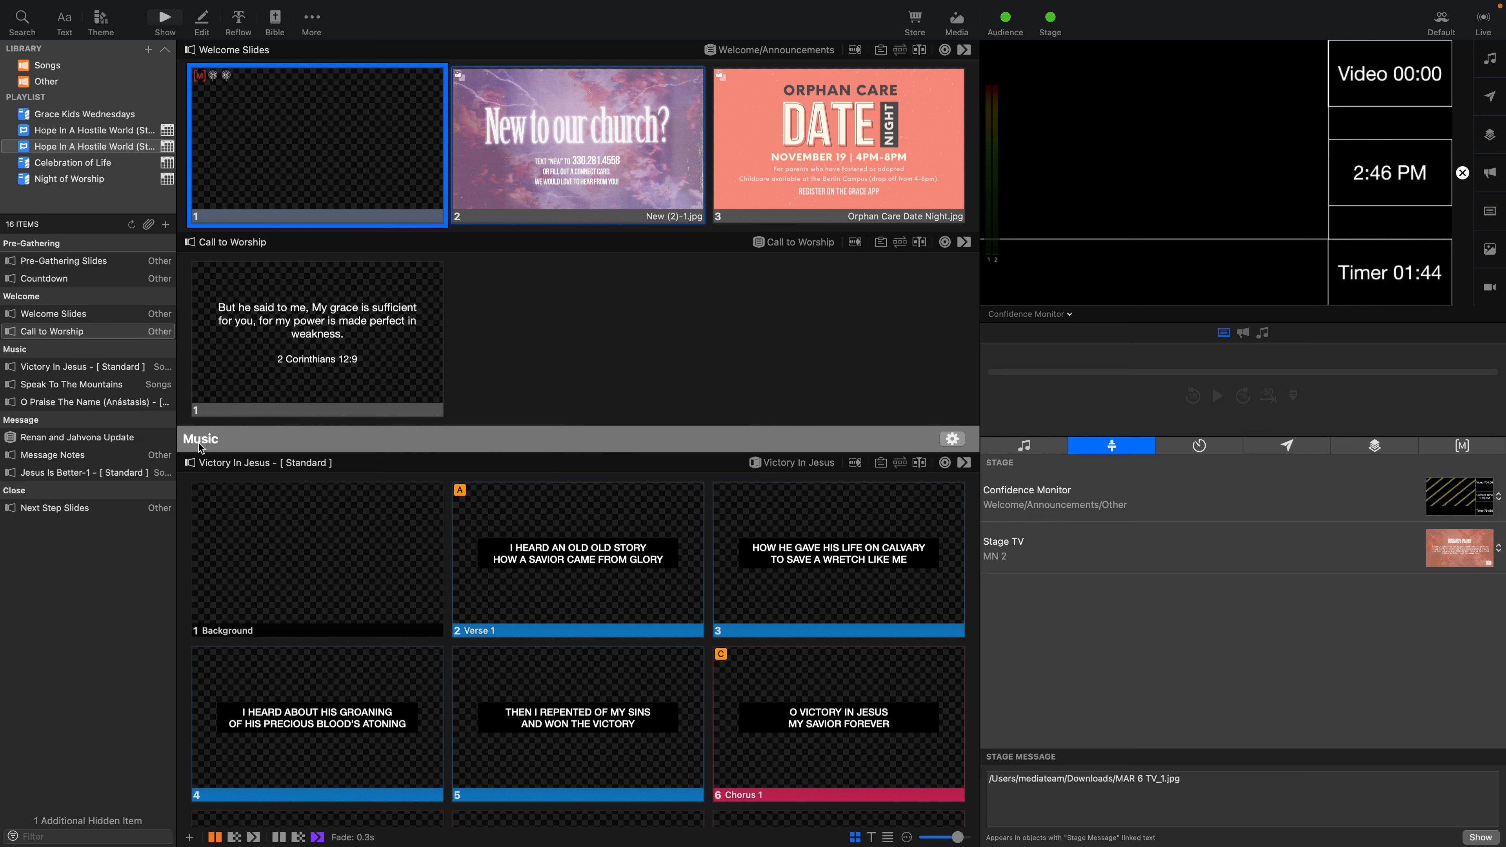
{"action": "right_click", "coordinate": [232, 510]}
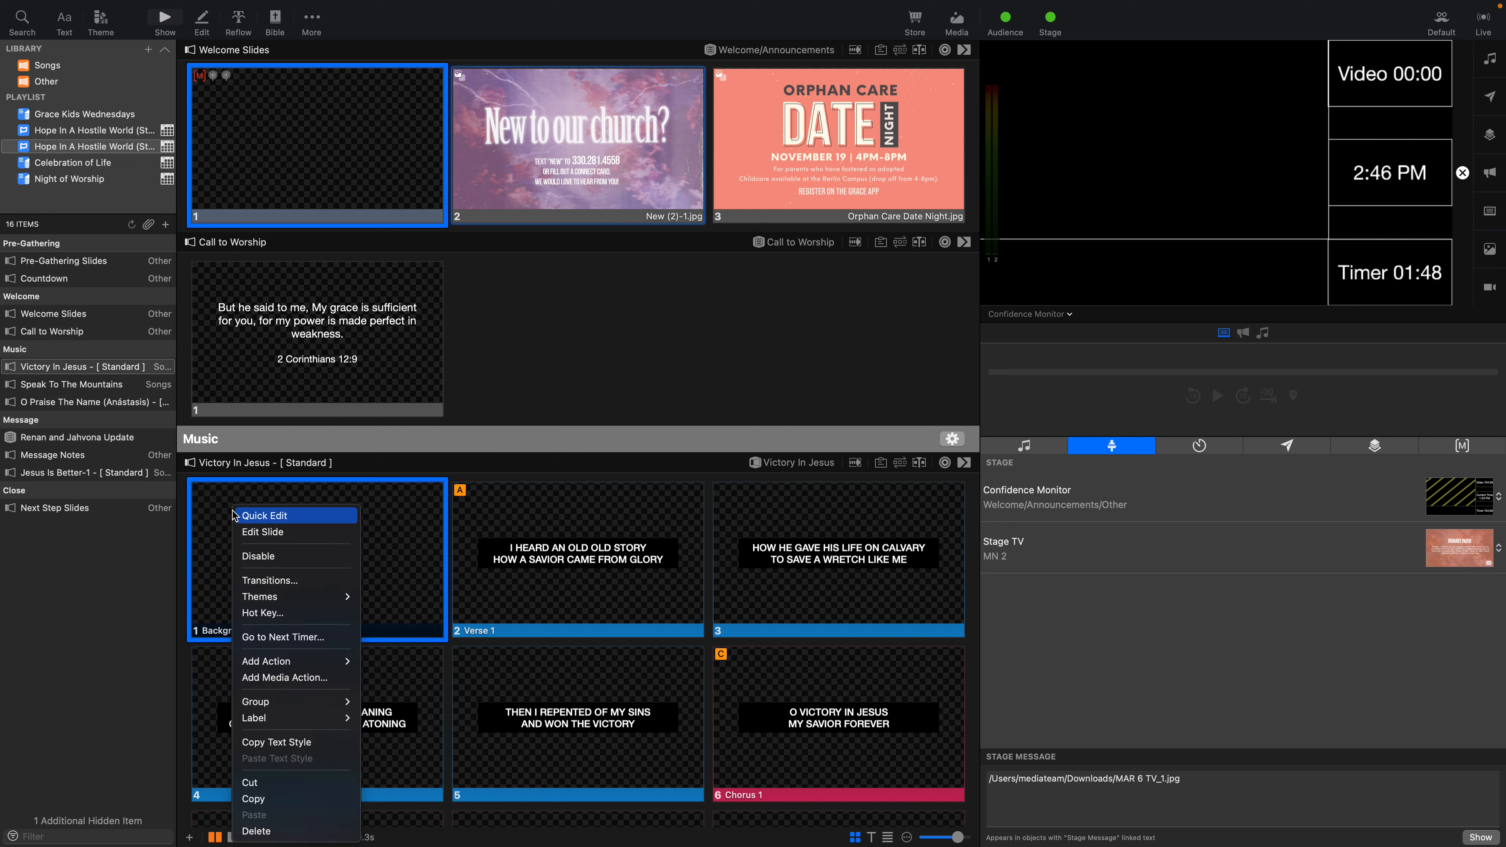
{"action": "mouse_move", "coordinate": [316, 663]}
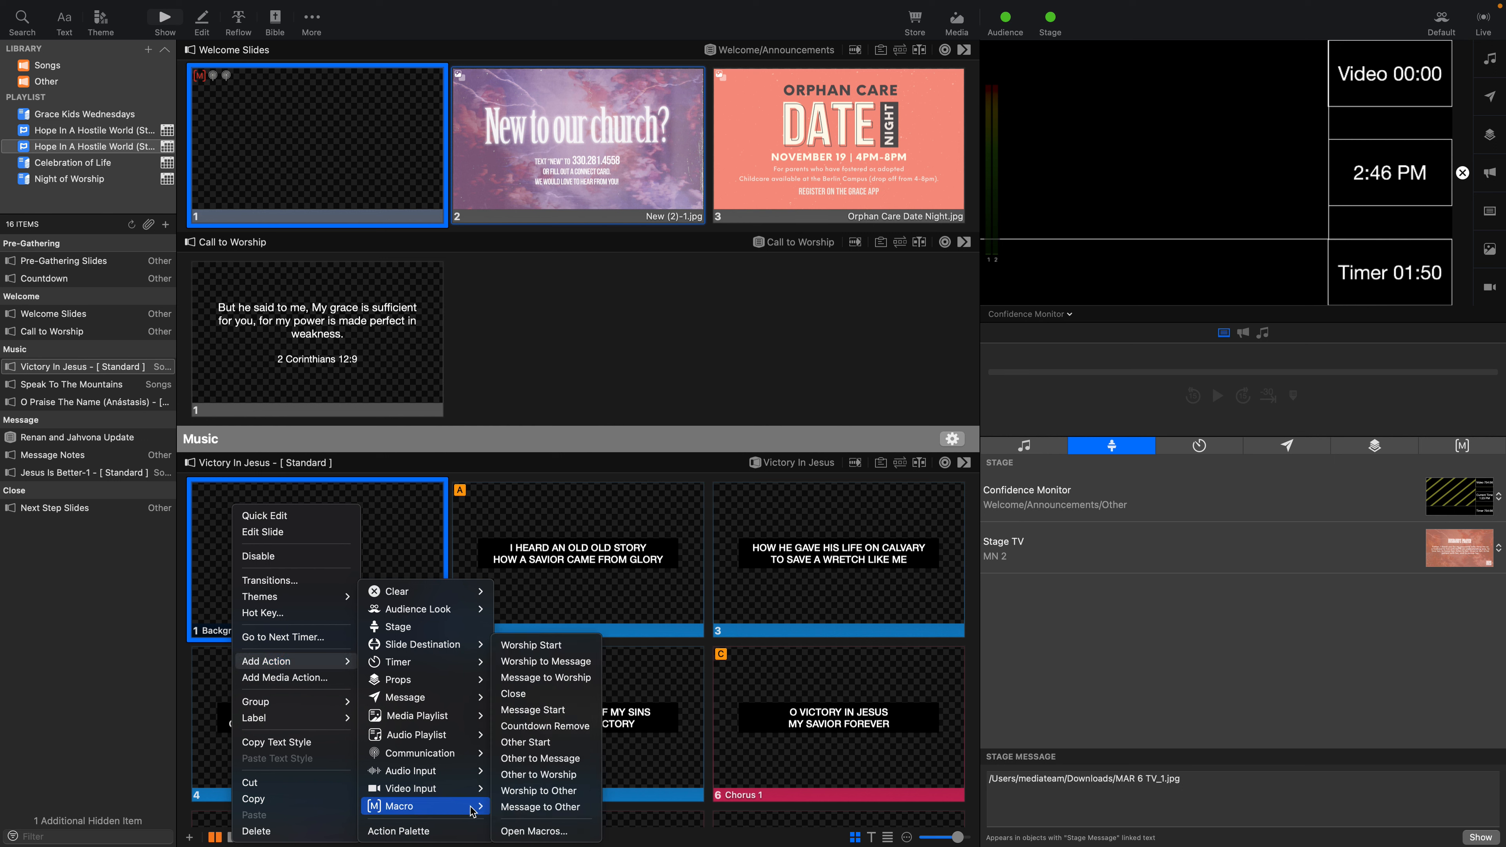
{"action": "left_click", "coordinate": [524, 779]}
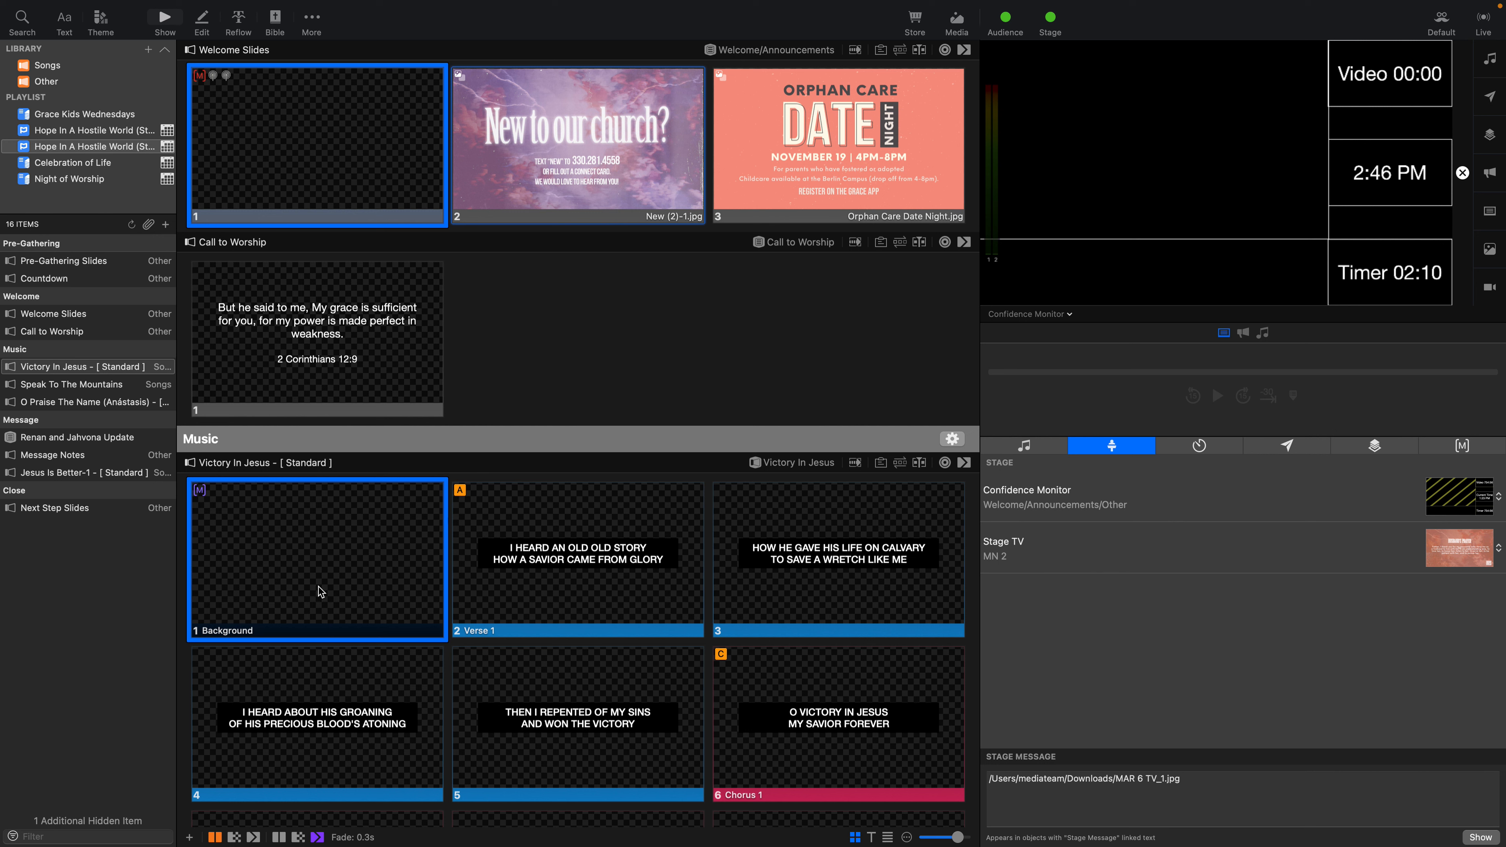
- Add a MIDI Note On action to the Victory In Jesus Background slide, choosing its channel and note and setting intensity 127
{"action": "right_click", "coordinate": [320, 592]}
{"action": "mouse_move", "coordinate": [504, 617]}
{"action": "mouse_move", "coordinate": [588, 751]}
{"action": "mouse_move", "coordinate": [681, 752]}
{"action": "left_click", "coordinate": [806, 754]}
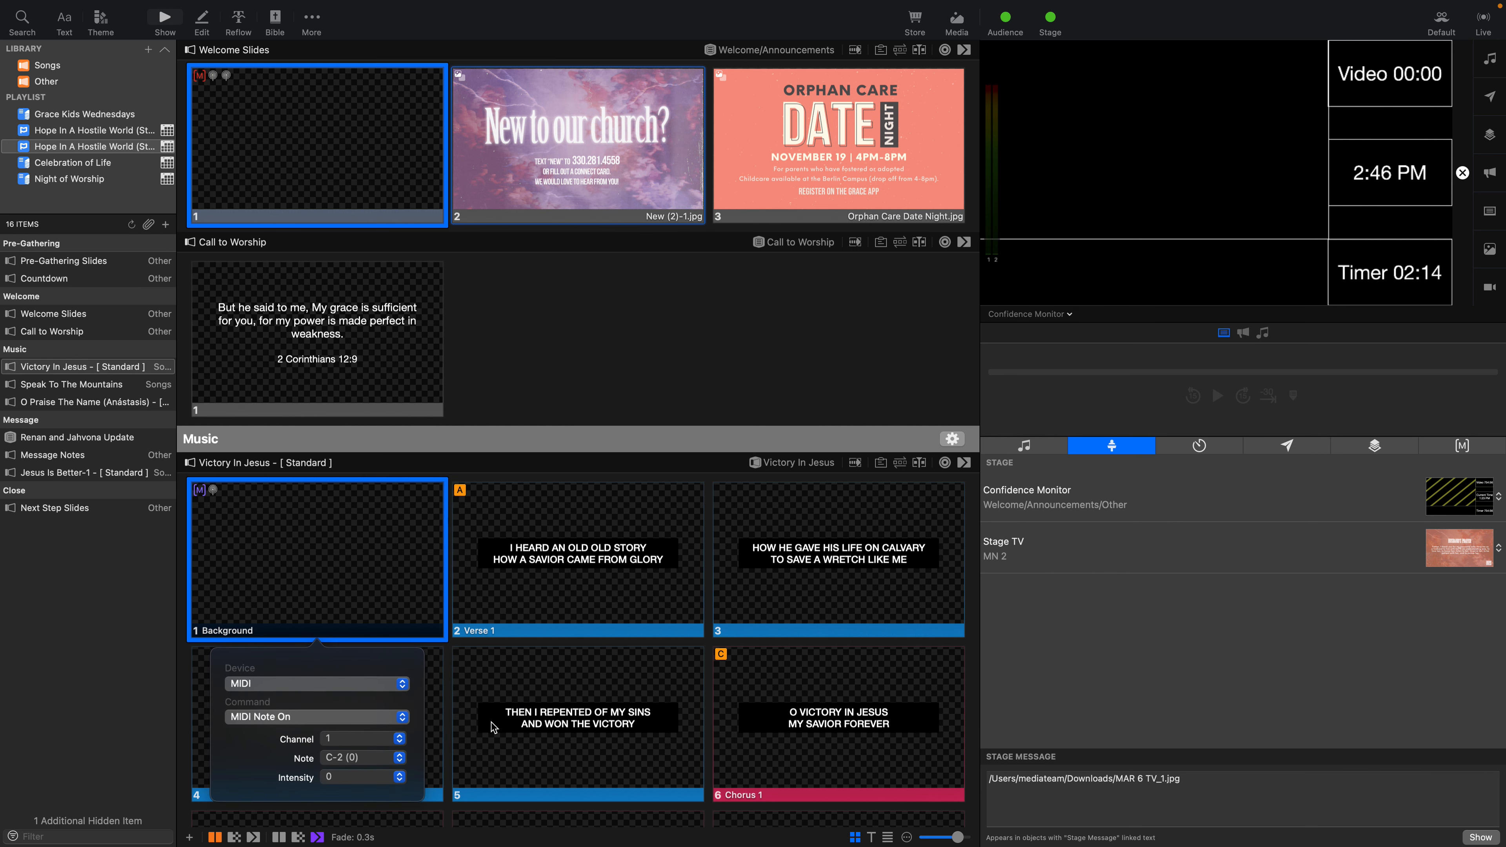
{"action": "left_click", "coordinate": [353, 741]}
{"action": "left_click", "coordinate": [374, 759]}
{"action": "left_click", "coordinate": [375, 764]}
{"action": "left_click", "coordinate": [366, 780]}
{"action": "left_click", "coordinate": [366, 780]}
{"action": "scroll", "coordinate": [366, 779], "scroll_direction": "down", "scroll_amount": 20}
{"action": "left_click", "coordinate": [360, 831]}
- Add a second MIDI Note On action to the Victory In Jesus Background slide and choose its note
{"action": "right_click", "coordinate": [319, 585]}
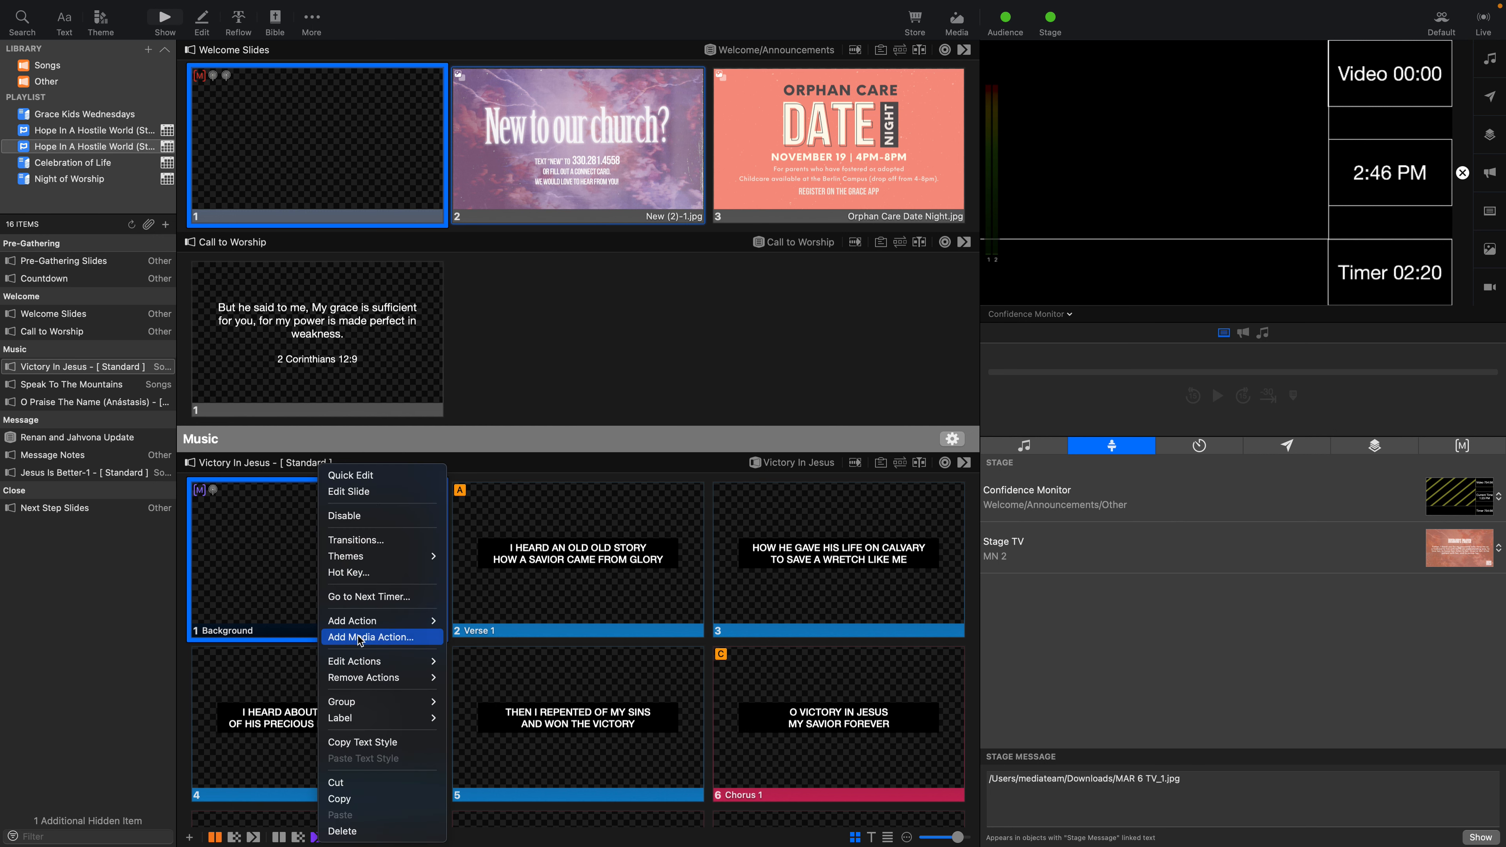
{"action": "mouse_move", "coordinate": [380, 621]}
{"action": "mouse_move", "coordinate": [504, 752]}
{"action": "mouse_move", "coordinate": [629, 752]}
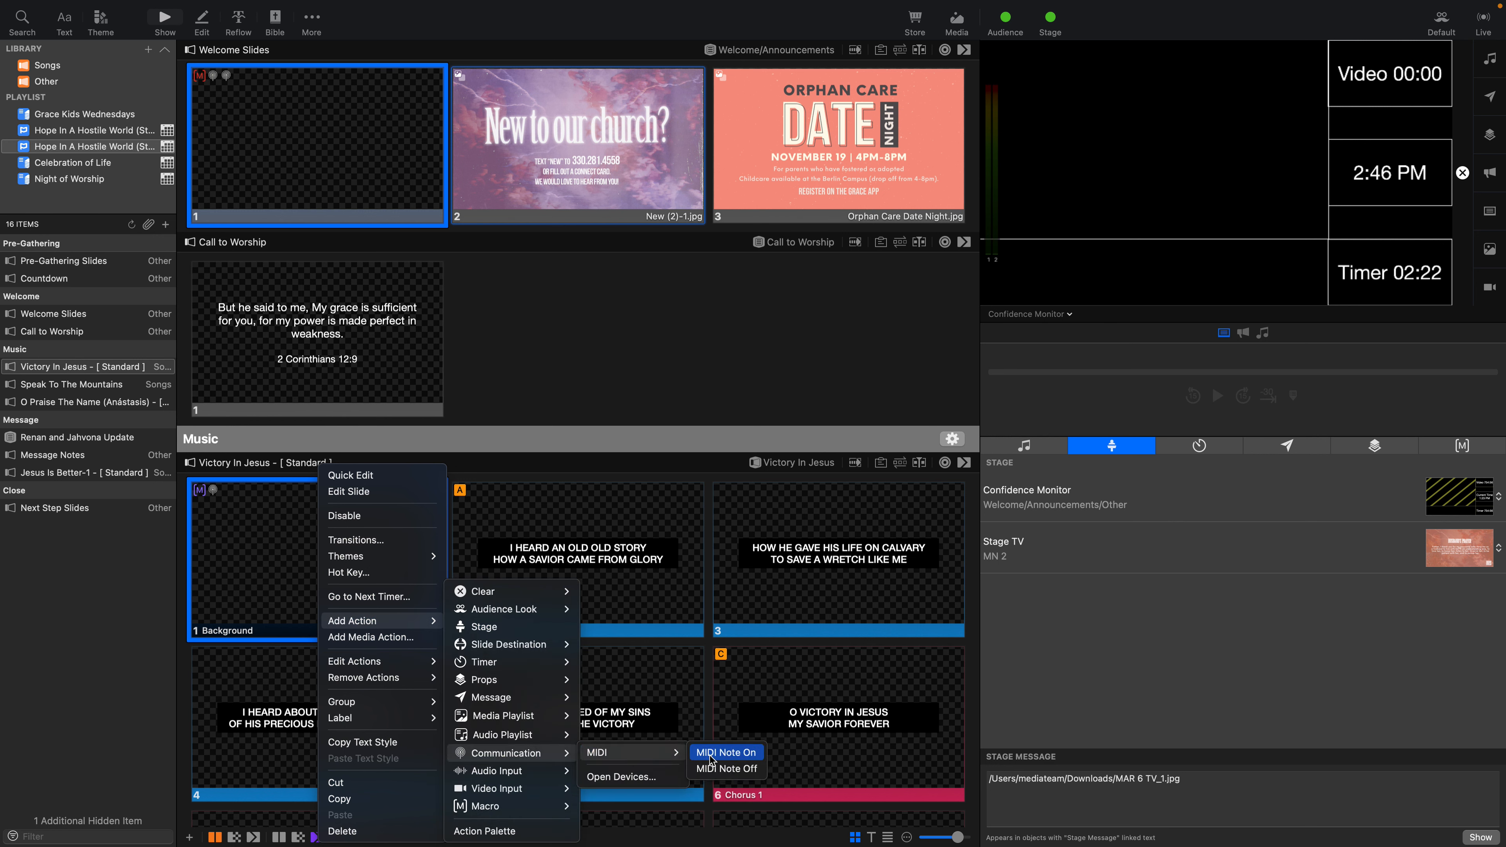
{"action": "left_click", "coordinate": [712, 753]}
{"action": "left_click", "coordinate": [377, 759]}
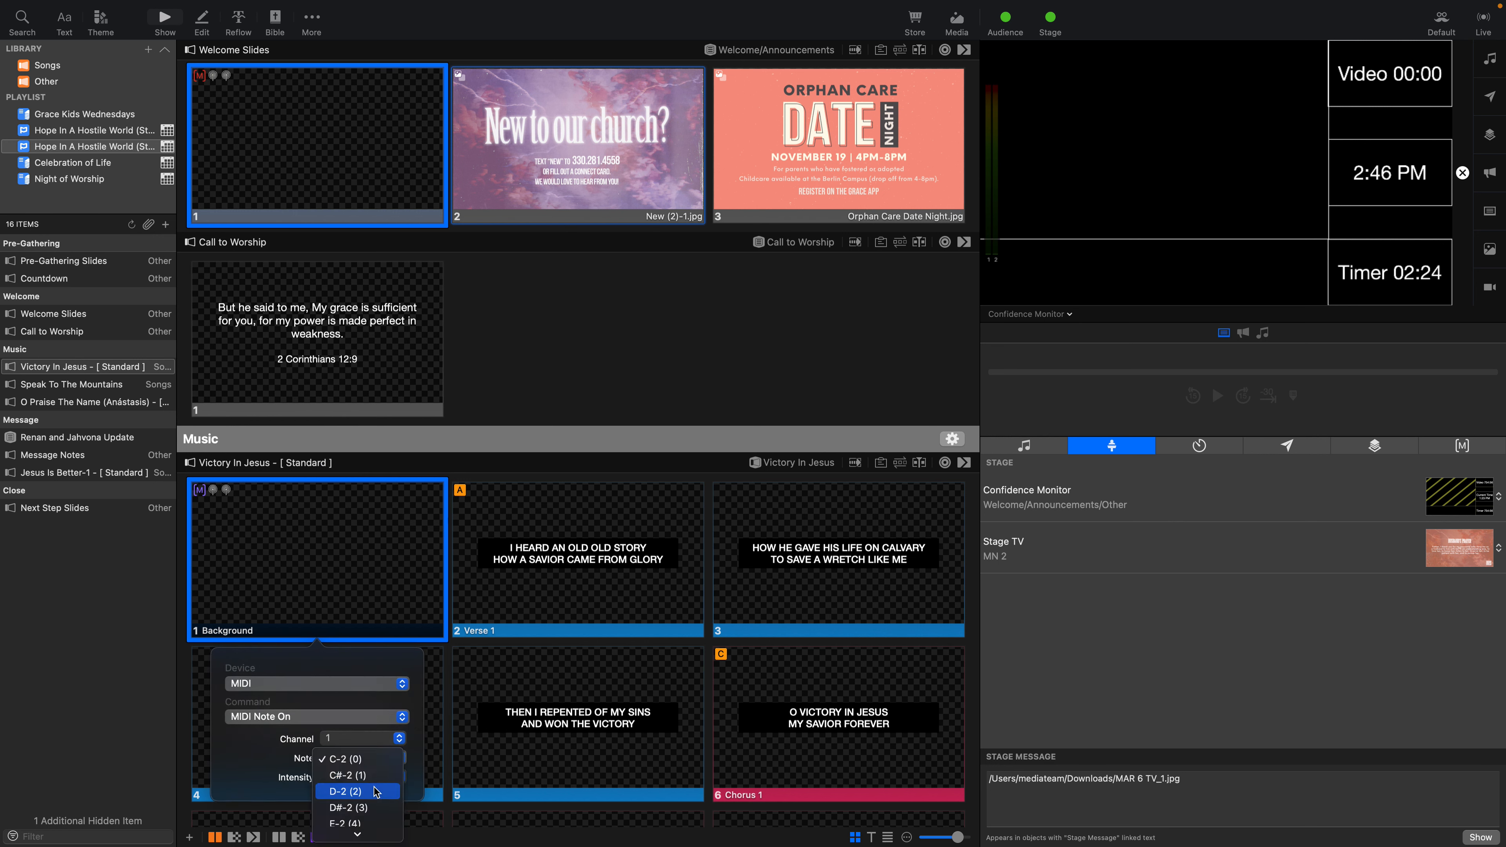
{"action": "scroll", "coordinate": [373, 784], "scroll_direction": "down", "scroll_amount": 3}
{"action": "left_click", "coordinate": [368, 760]}
{"action": "left_click", "coordinate": [310, 523]}
- Apply the Standard arrangement to Speak To The Mountains and remove all actions from its Background slide
{"action": "scroll", "coordinate": [310, 524], "scroll_direction": "down", "scroll_amount": 20}
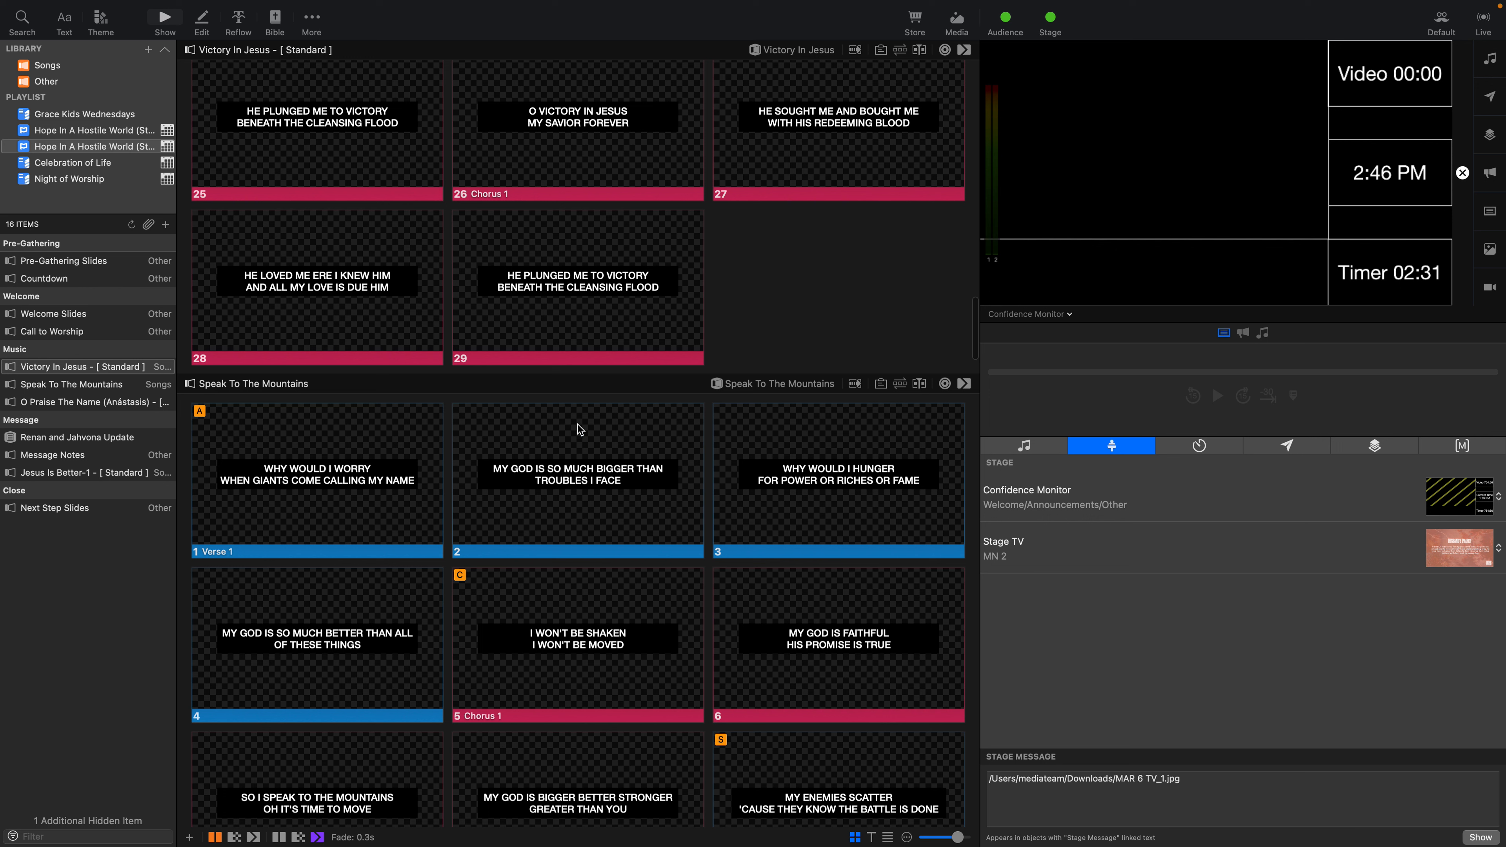
{"action": "left_click", "coordinate": [900, 385]}
{"action": "left_click", "coordinate": [242, 433]}
{"action": "left_click", "coordinate": [239, 462]}
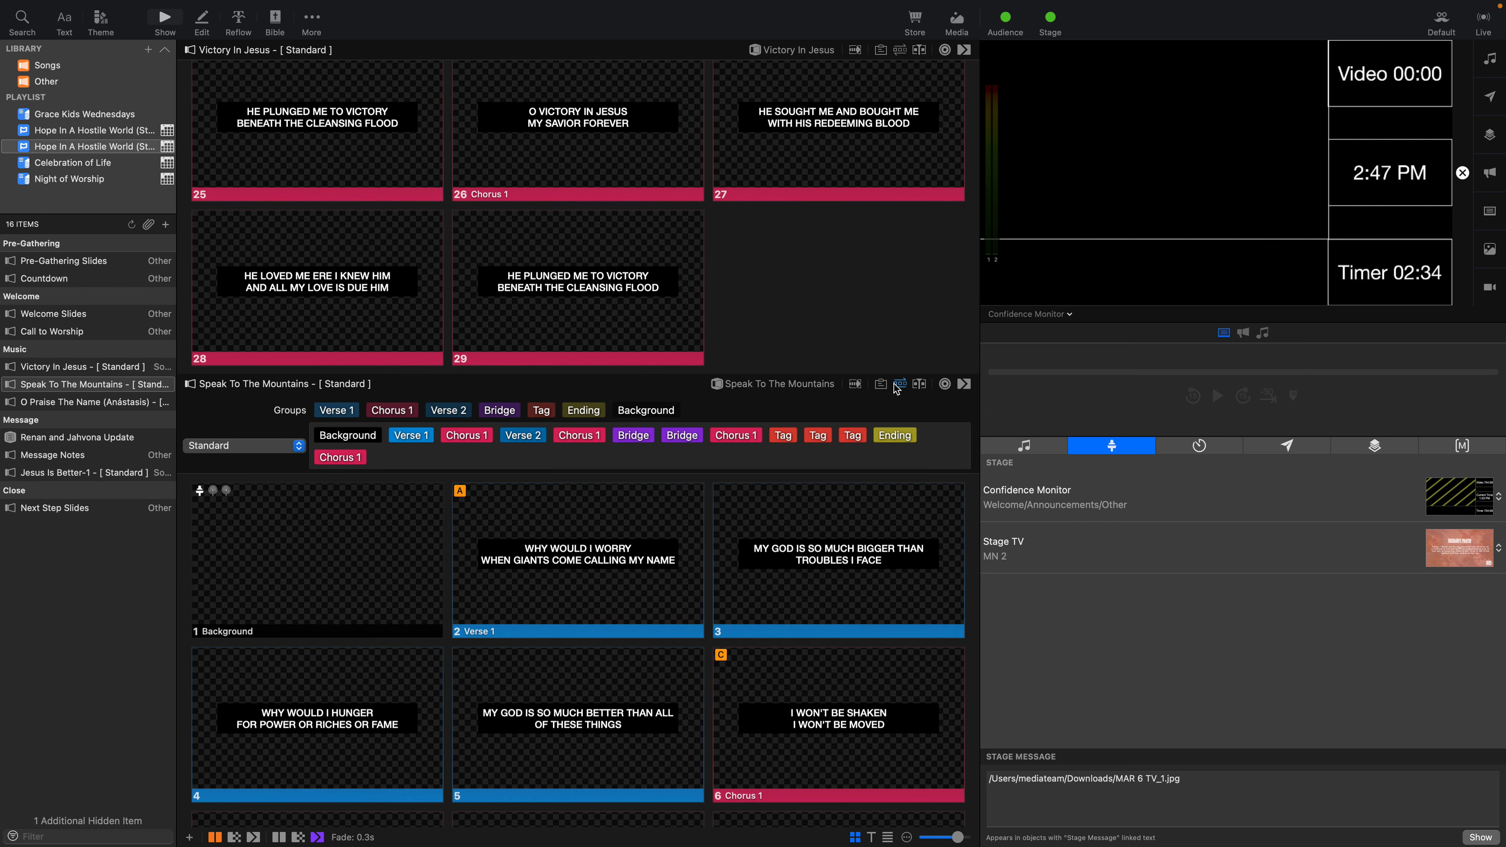
{"action": "left_click", "coordinate": [897, 383]}
{"action": "right_click", "coordinate": [259, 493]}
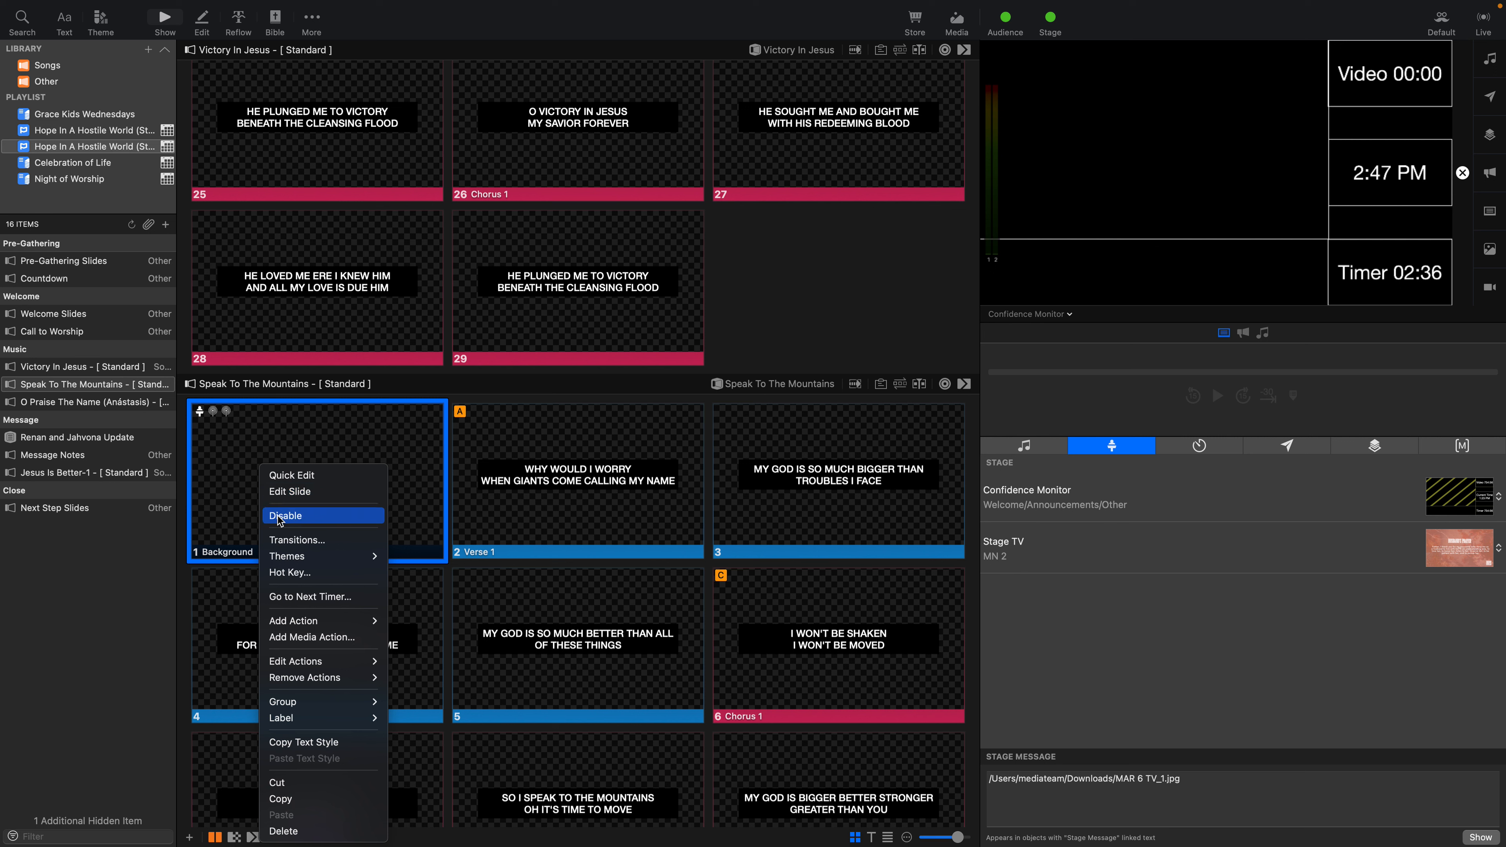
{"action": "left_click", "coordinate": [419, 738]}
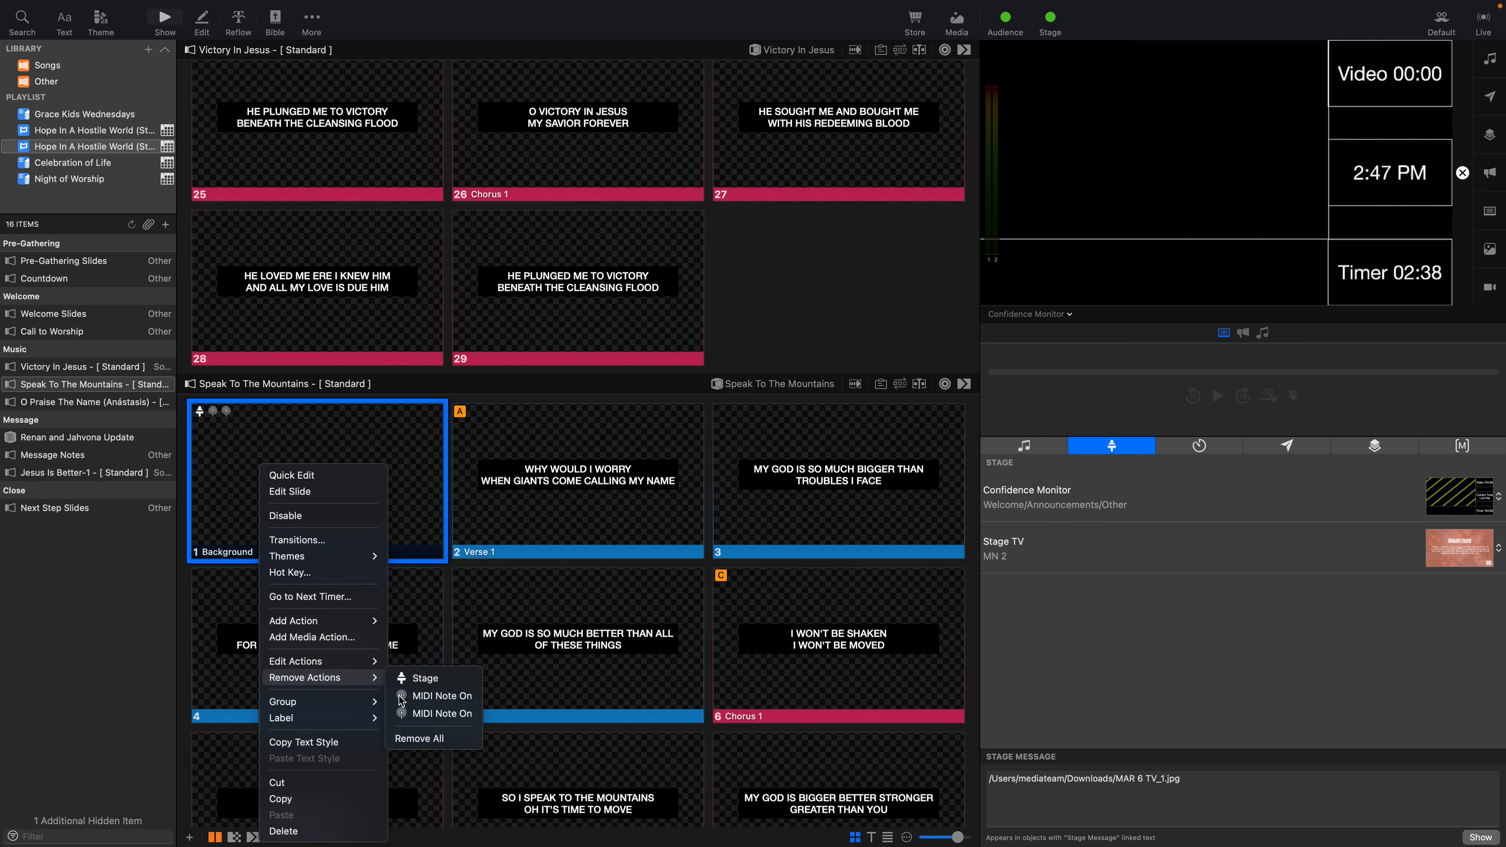
- Add a MIDI Note On action to the Speak To The Mountains Background slide, choosing its channel and note and setting intensity 127
{"action": "right_click", "coordinate": [293, 463]}
{"action": "mouse_move", "coordinate": [354, 621]}
{"action": "mouse_move", "coordinate": [492, 752]}
{"action": "mouse_move", "coordinate": [622, 752]}
{"action": "left_click", "coordinate": [685, 754]}
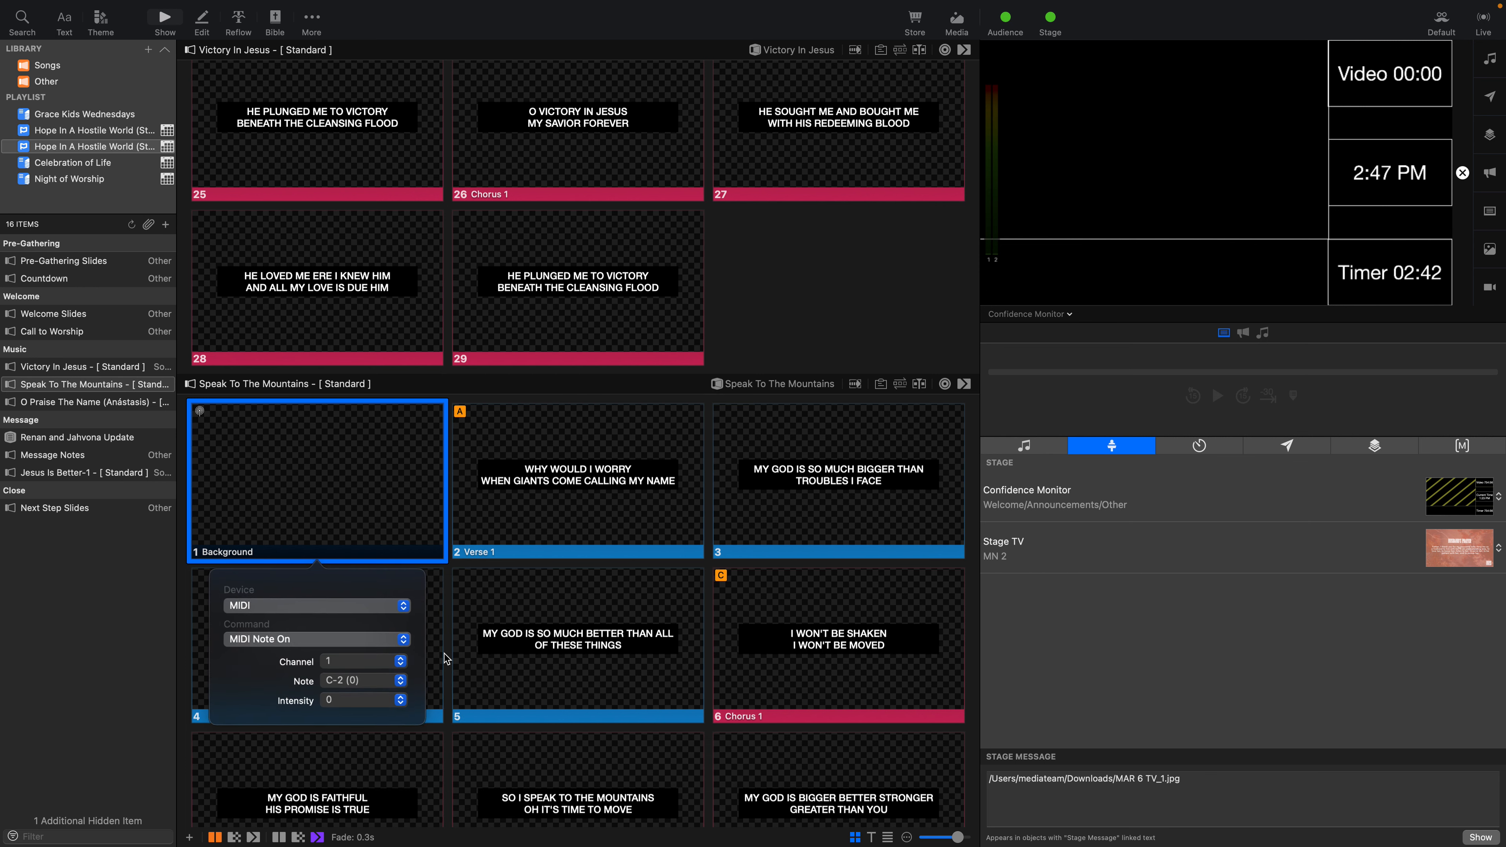
{"action": "left_click", "coordinate": [363, 663]}
{"action": "left_click", "coordinate": [360, 678]}
{"action": "left_click", "coordinate": [360, 678]}
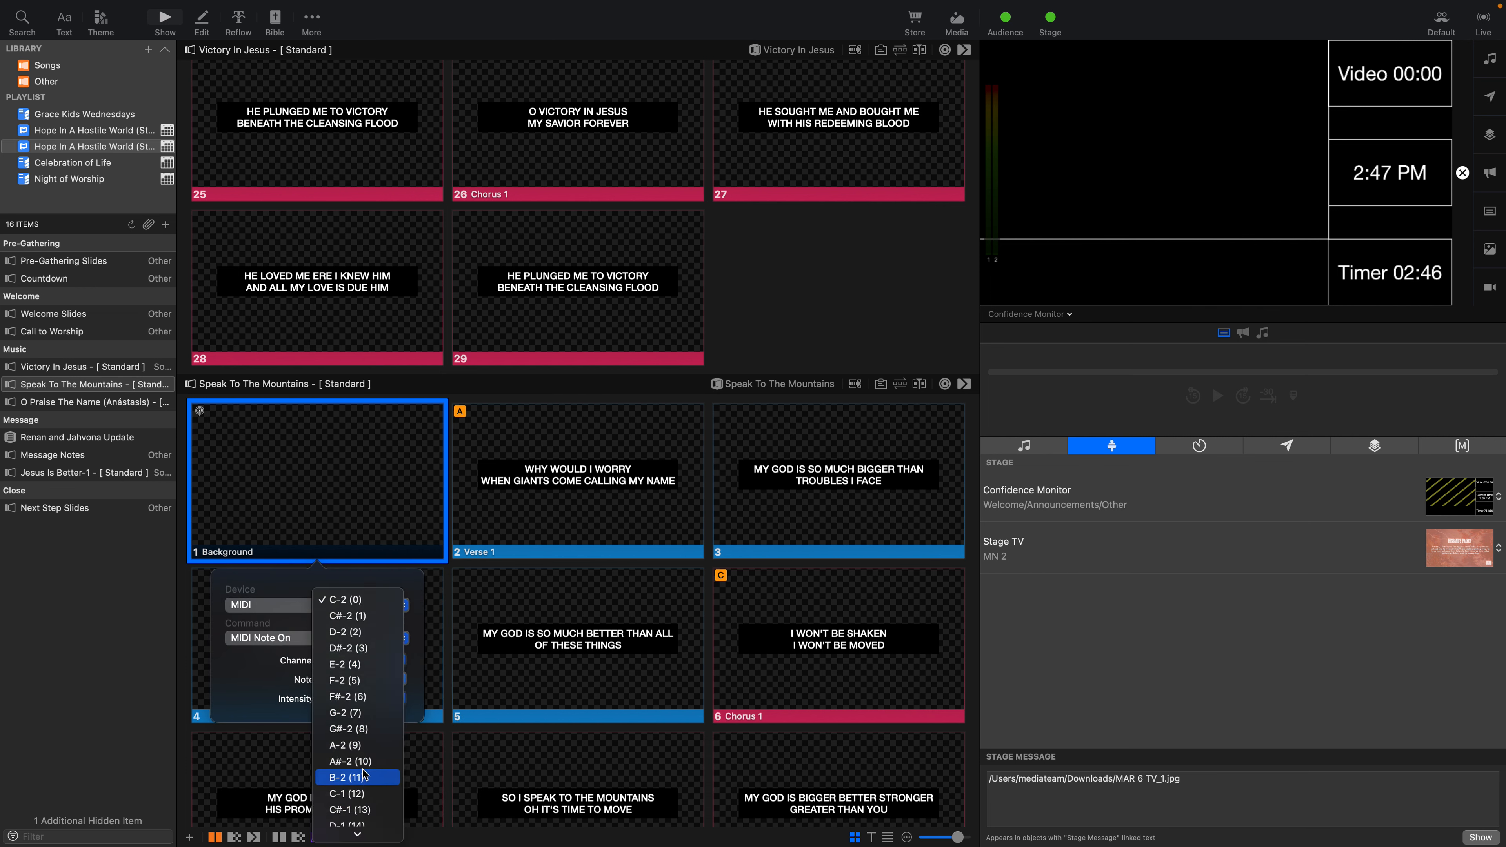
{"action": "left_click", "coordinate": [356, 762]}
{"action": "left_click", "coordinate": [349, 702]}
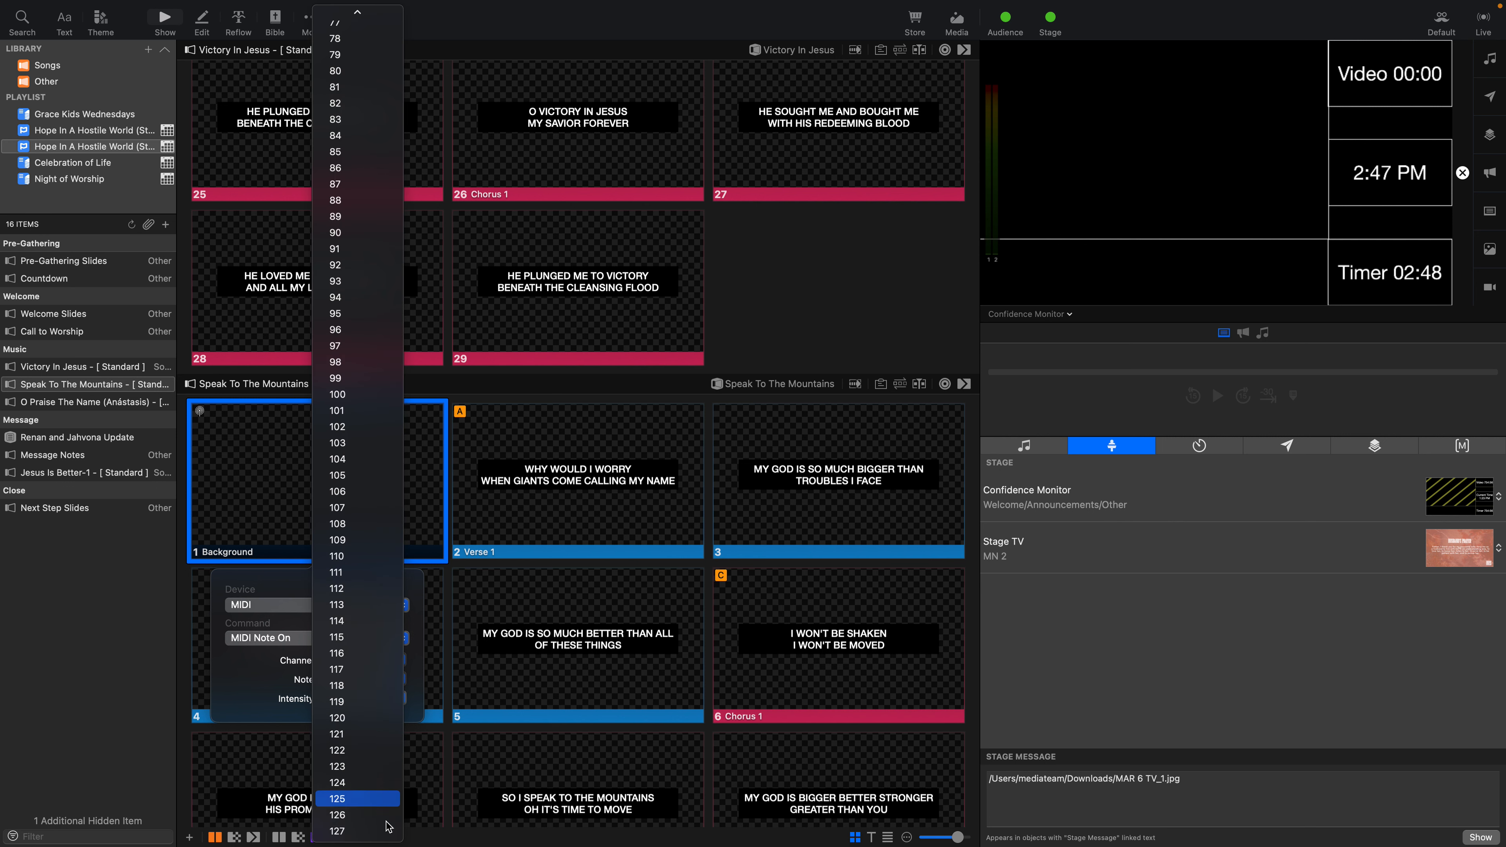
{"action": "left_click", "coordinate": [356, 832]}
- Add a second MIDI Note On action to the Speak To The Mountains Background slide with note E-2 (4) and intensity 127
{"action": "right_click", "coordinate": [320, 469]}
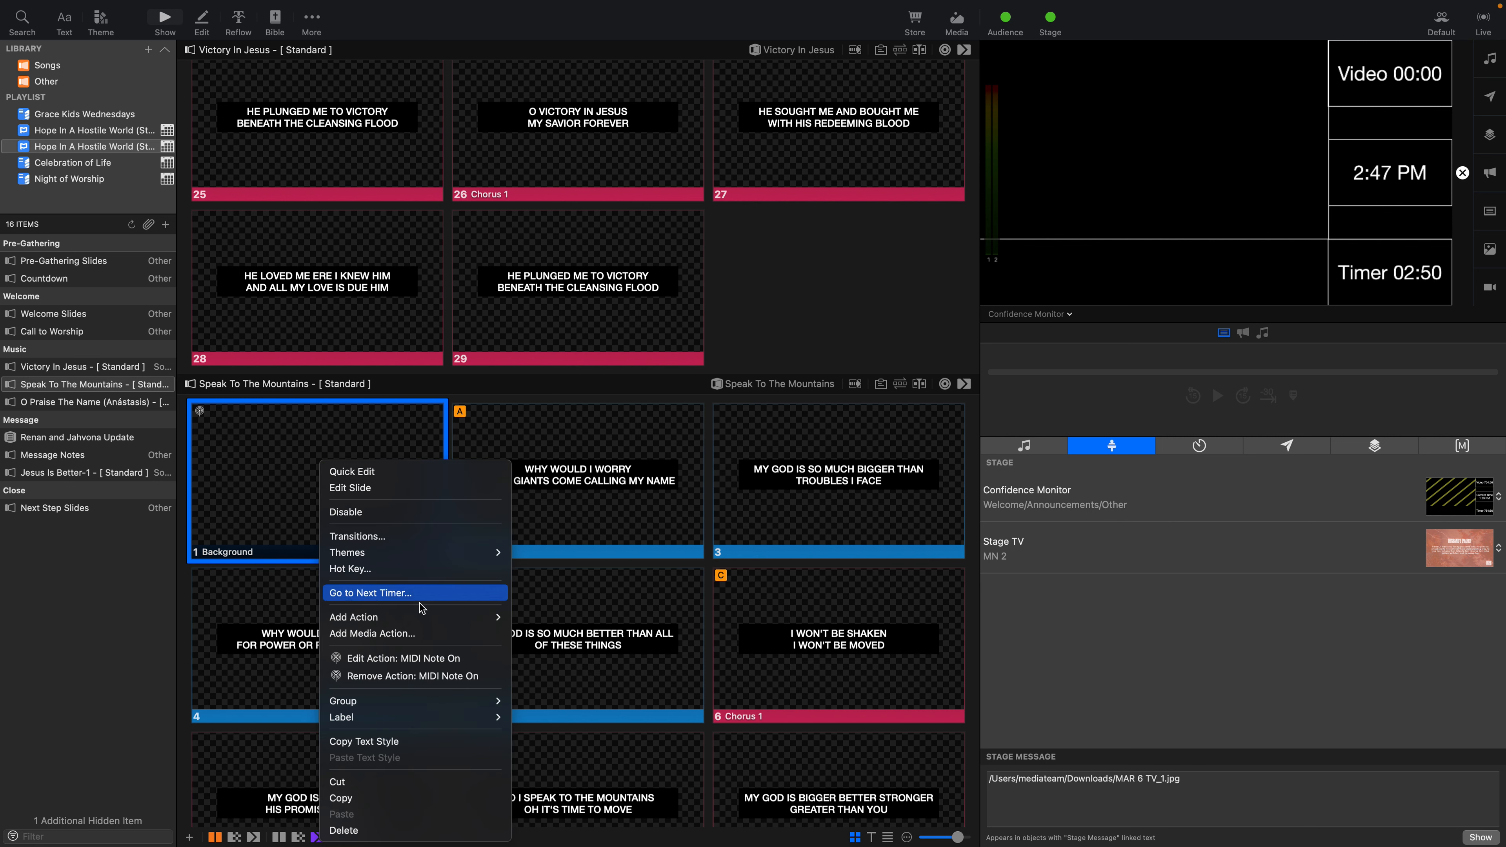
{"action": "mouse_move", "coordinate": [415, 617]}
{"action": "mouse_move", "coordinate": [596, 753]}
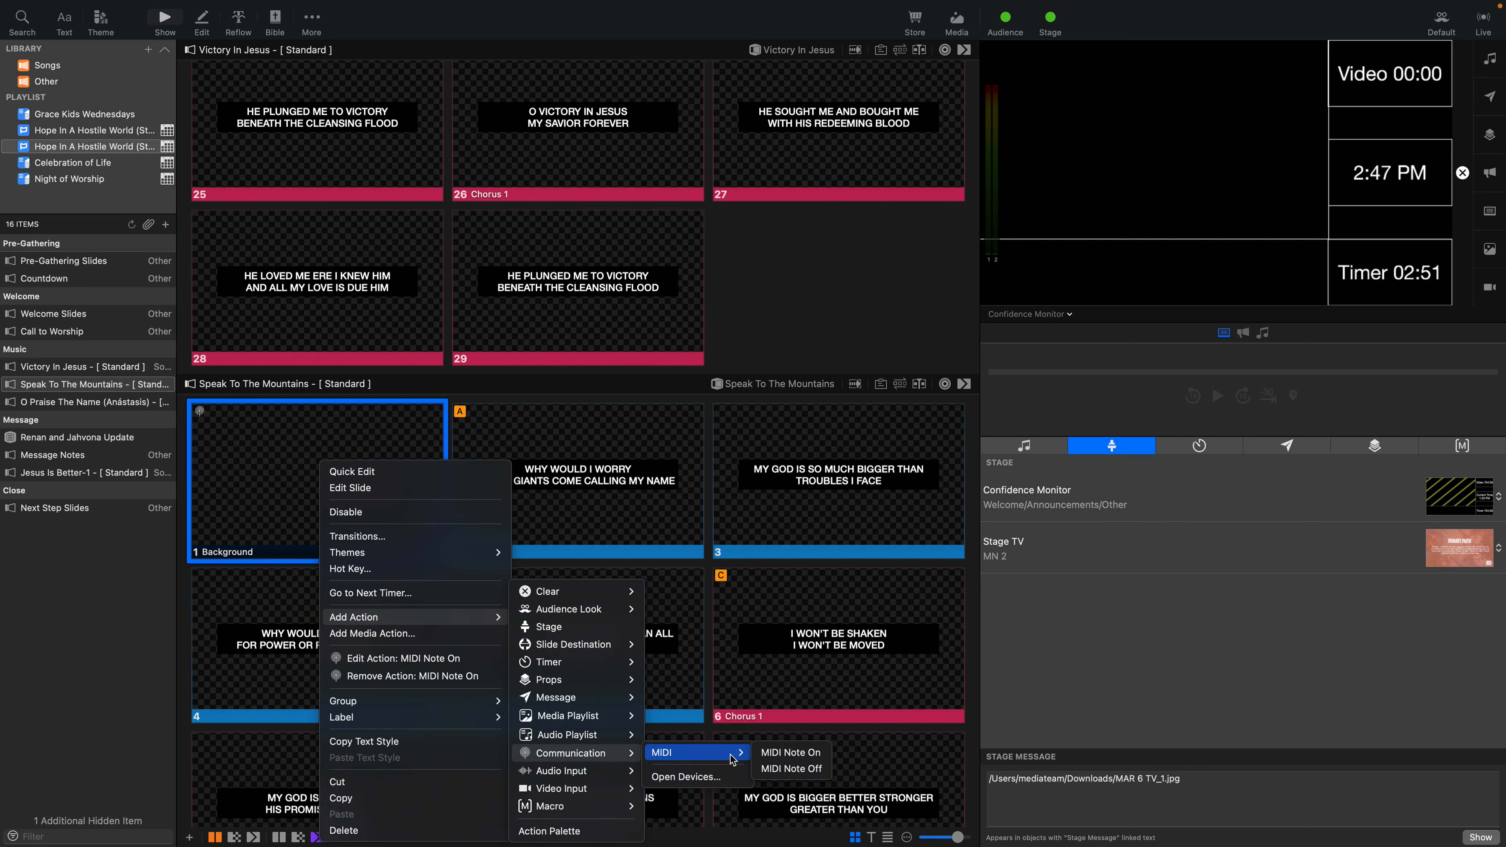
{"action": "left_click", "coordinate": [771, 755]}
{"action": "left_click", "coordinate": [372, 687]}
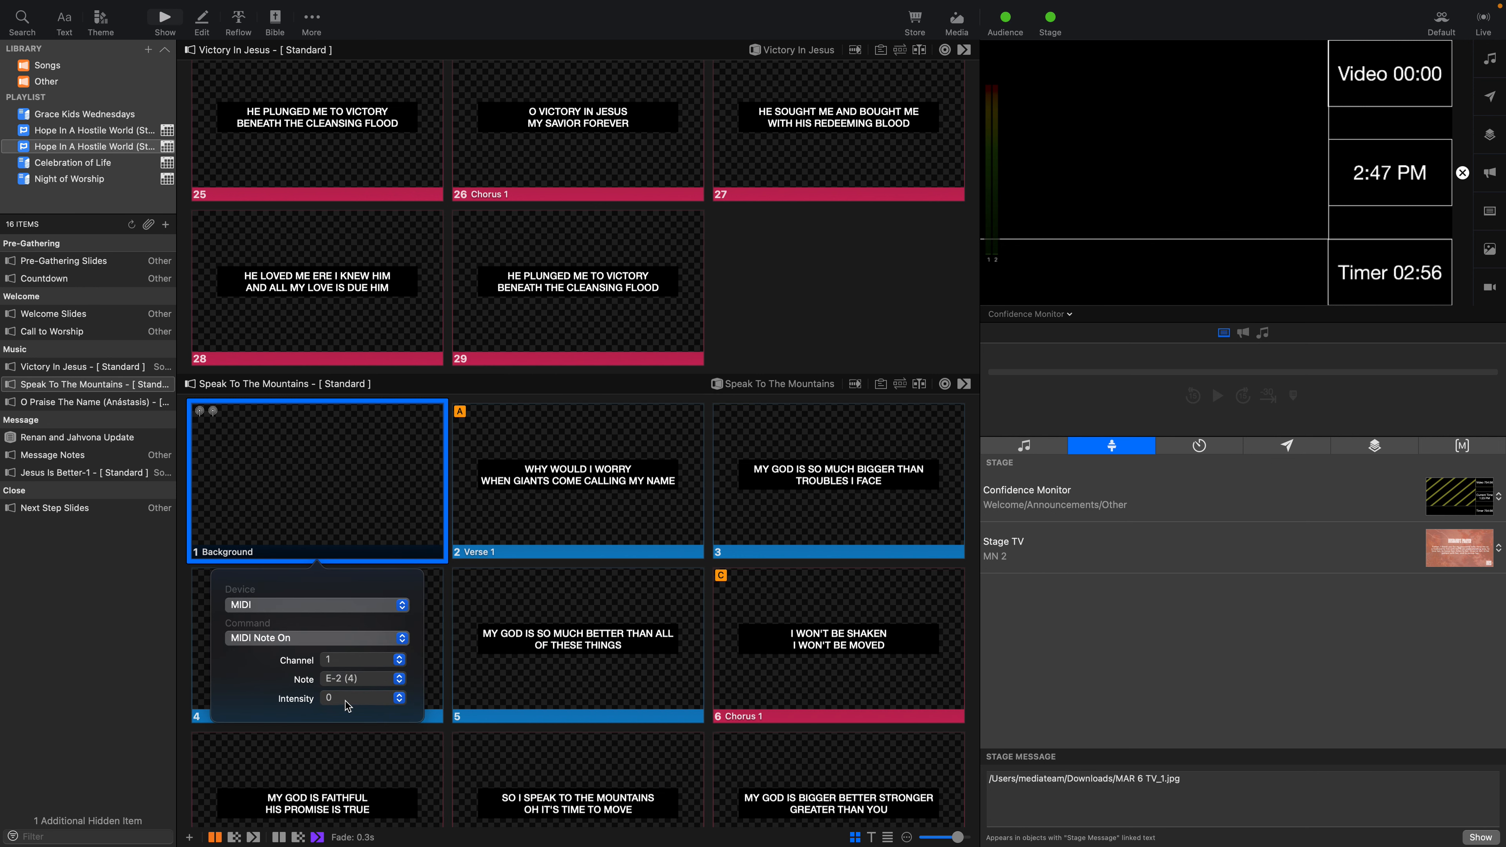
{"action": "scroll", "coordinate": [356, 771], "scroll_direction": "down", "scroll_amount": 20}
{"action": "left_click", "coordinate": [361, 831]}
- Look through the remaining slides of Speak To The Mountains and O Praise The Name (Anástasis), down to the Message section
{"action": "scroll", "coordinate": [495, 451], "scroll_direction": "down", "scroll_amount": 15}
{"action": "scroll", "coordinate": [494, 471], "scroll_direction": "down", "scroll_amount": 20}
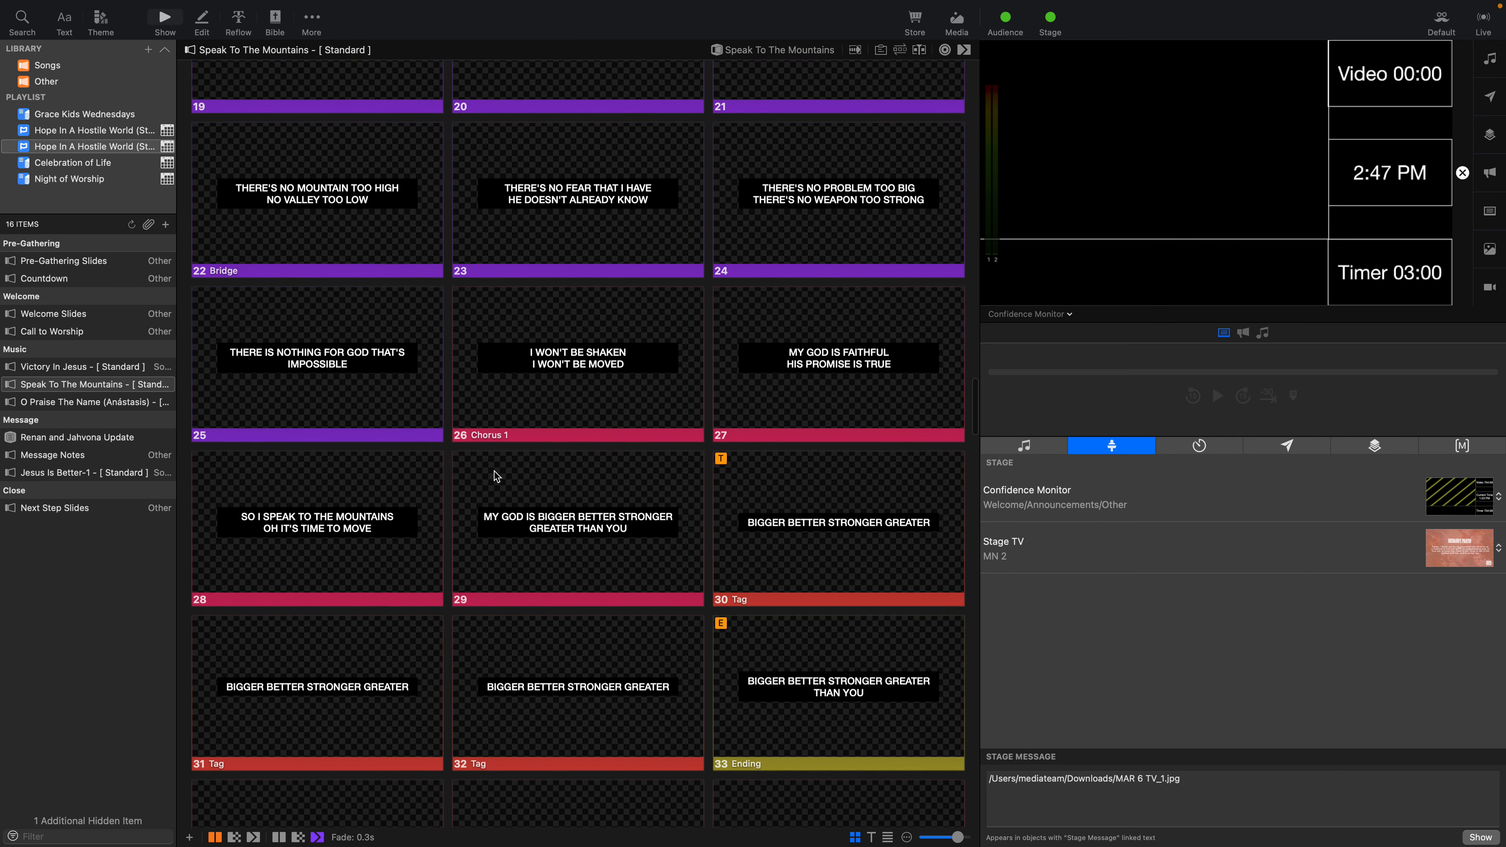
{"action": "scroll", "coordinate": [414, 420], "scroll_direction": "up", "scroll_amount": 5}
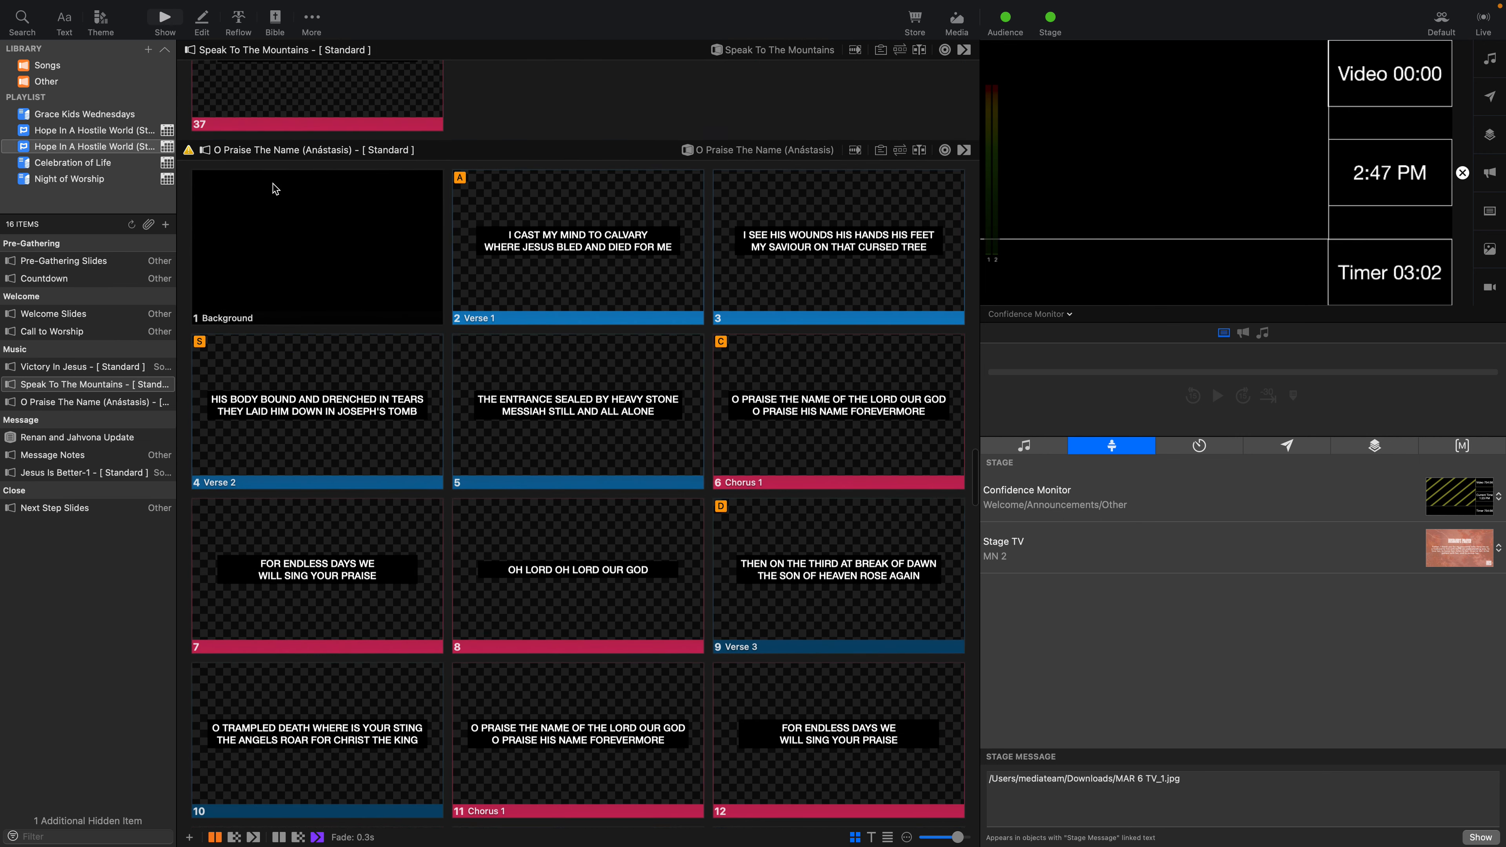
{"action": "right_click", "coordinate": [277, 258]}
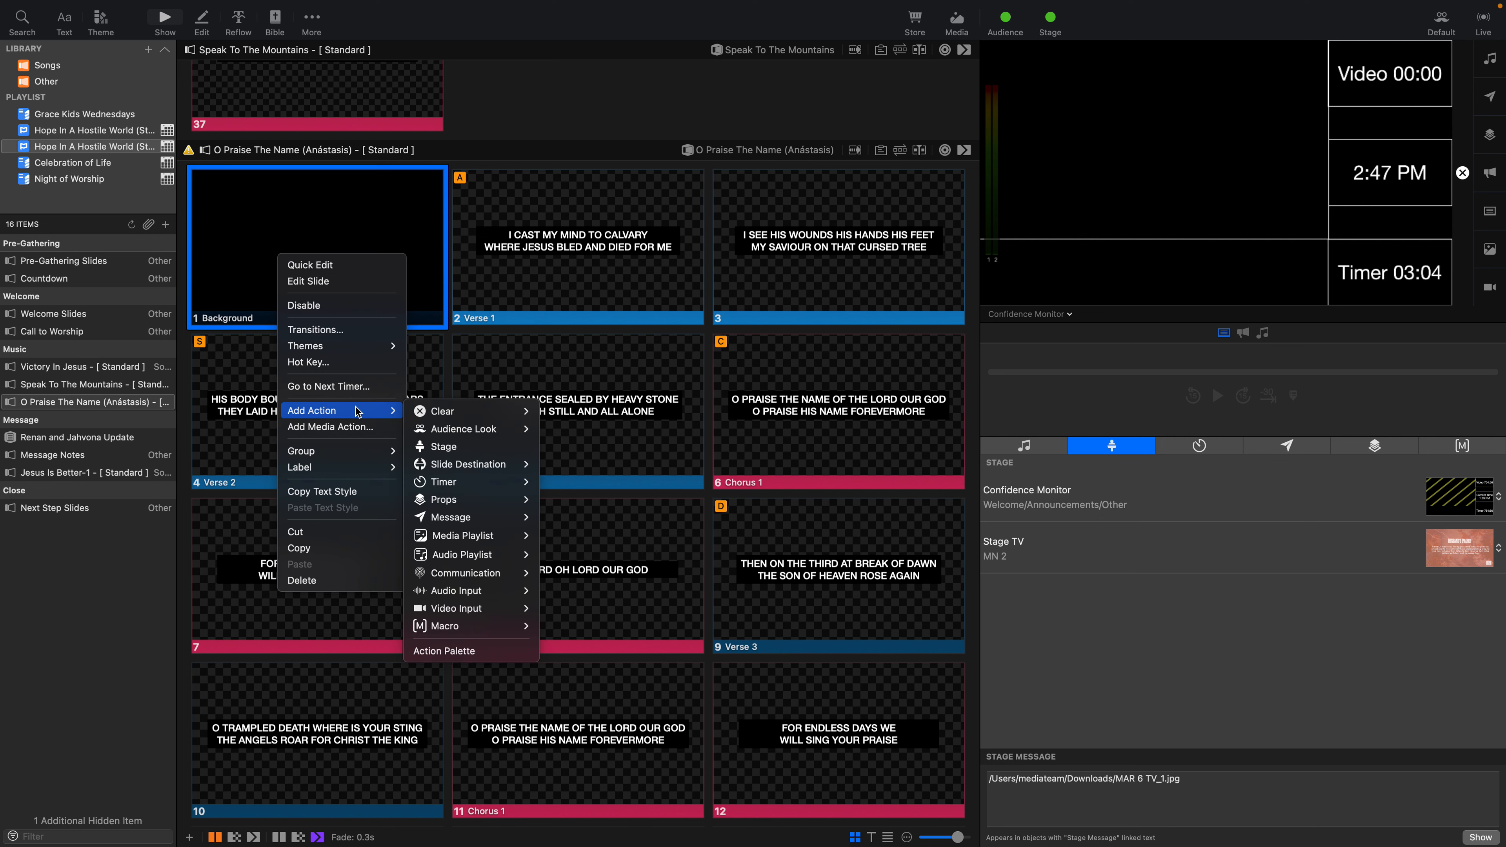
{"action": "left_click", "coordinate": [490, 165]}
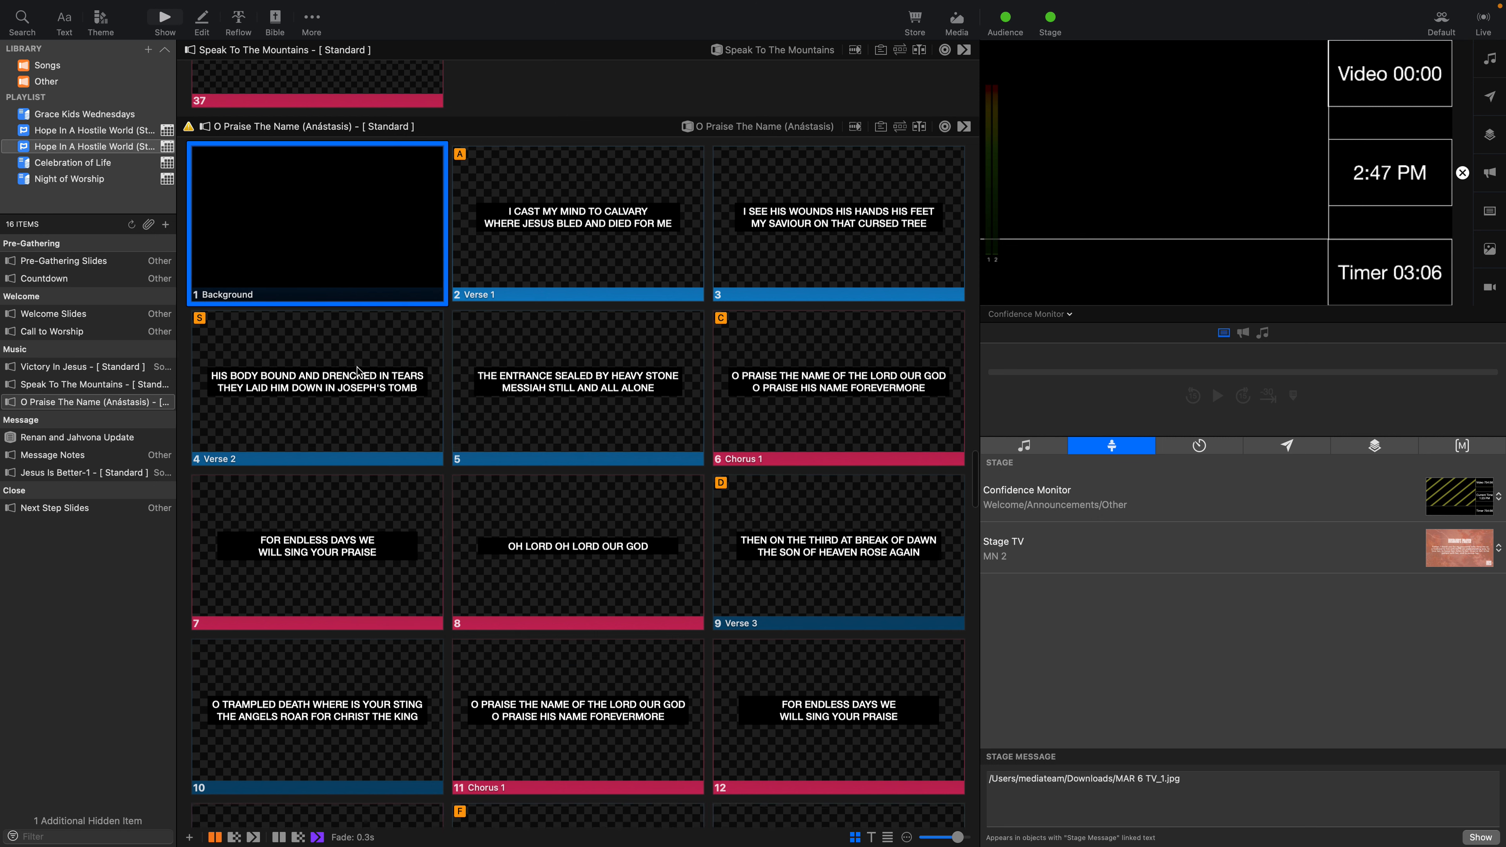
{"action": "scroll", "coordinate": [356, 367], "scroll_direction": "down", "scroll_amount": 10}
{"action": "scroll", "coordinate": [357, 367], "scroll_direction": "up", "scroll_amount": 5}
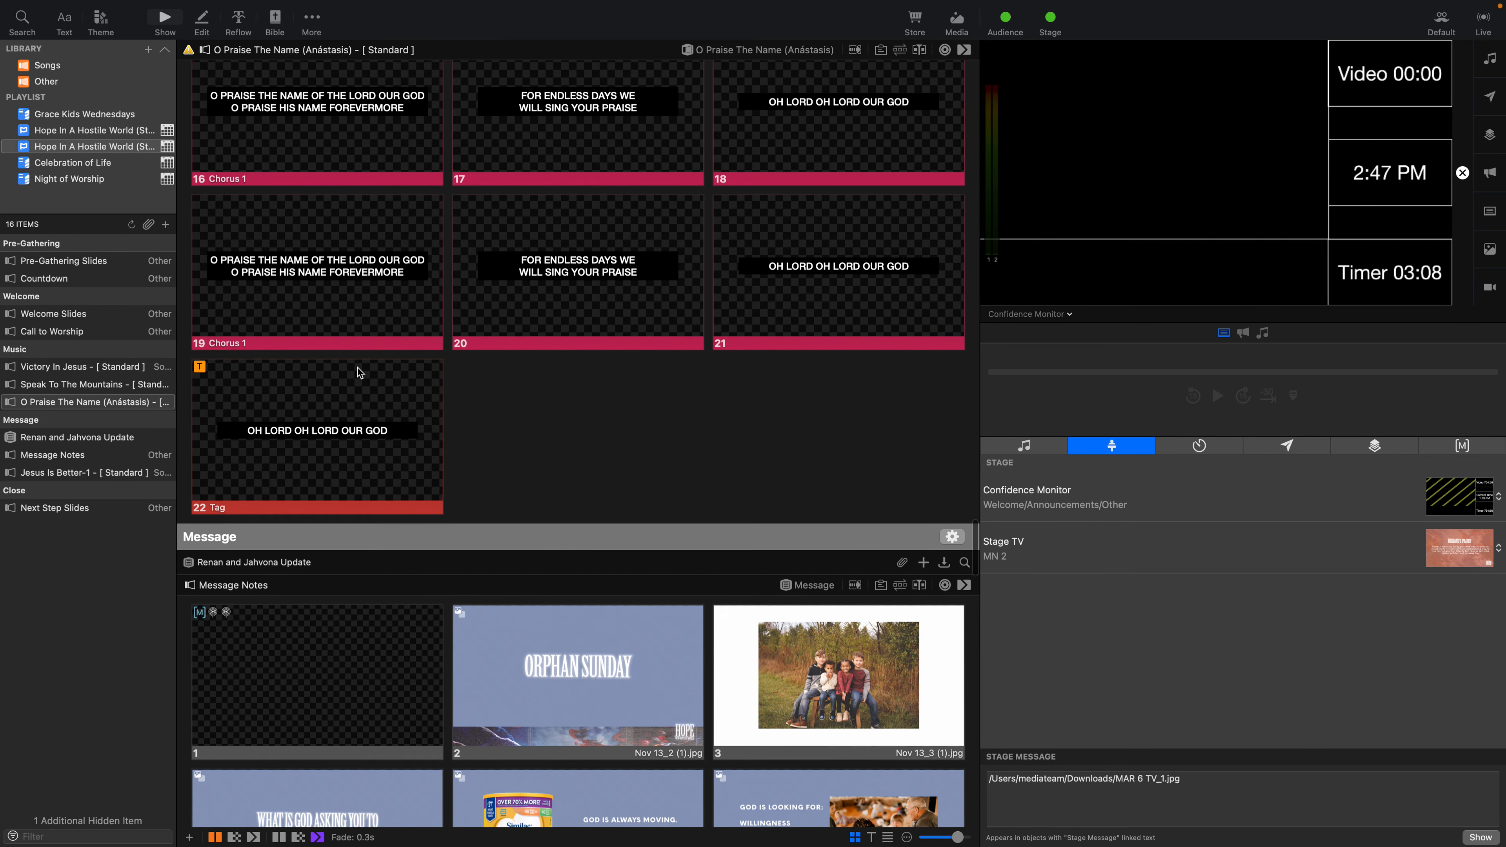
{"action": "scroll", "coordinate": [327, 533], "scroll_direction": "down", "scroll_amount": 3}
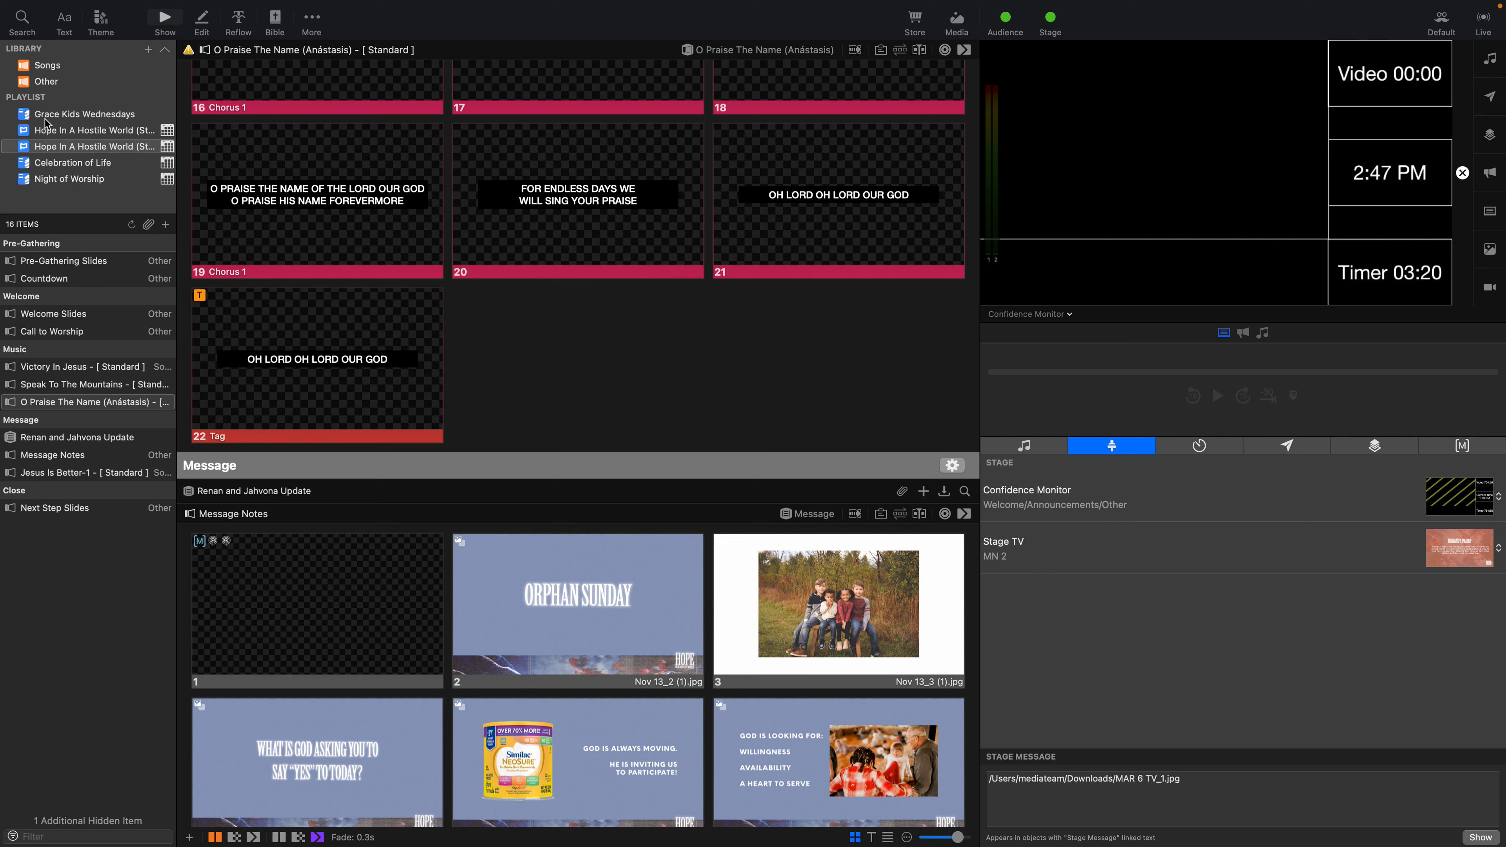
- Start a new presentation in the Other library and try to name it Timer/Lighting Cues
{"action": "left_click", "coordinate": [46, 82]}
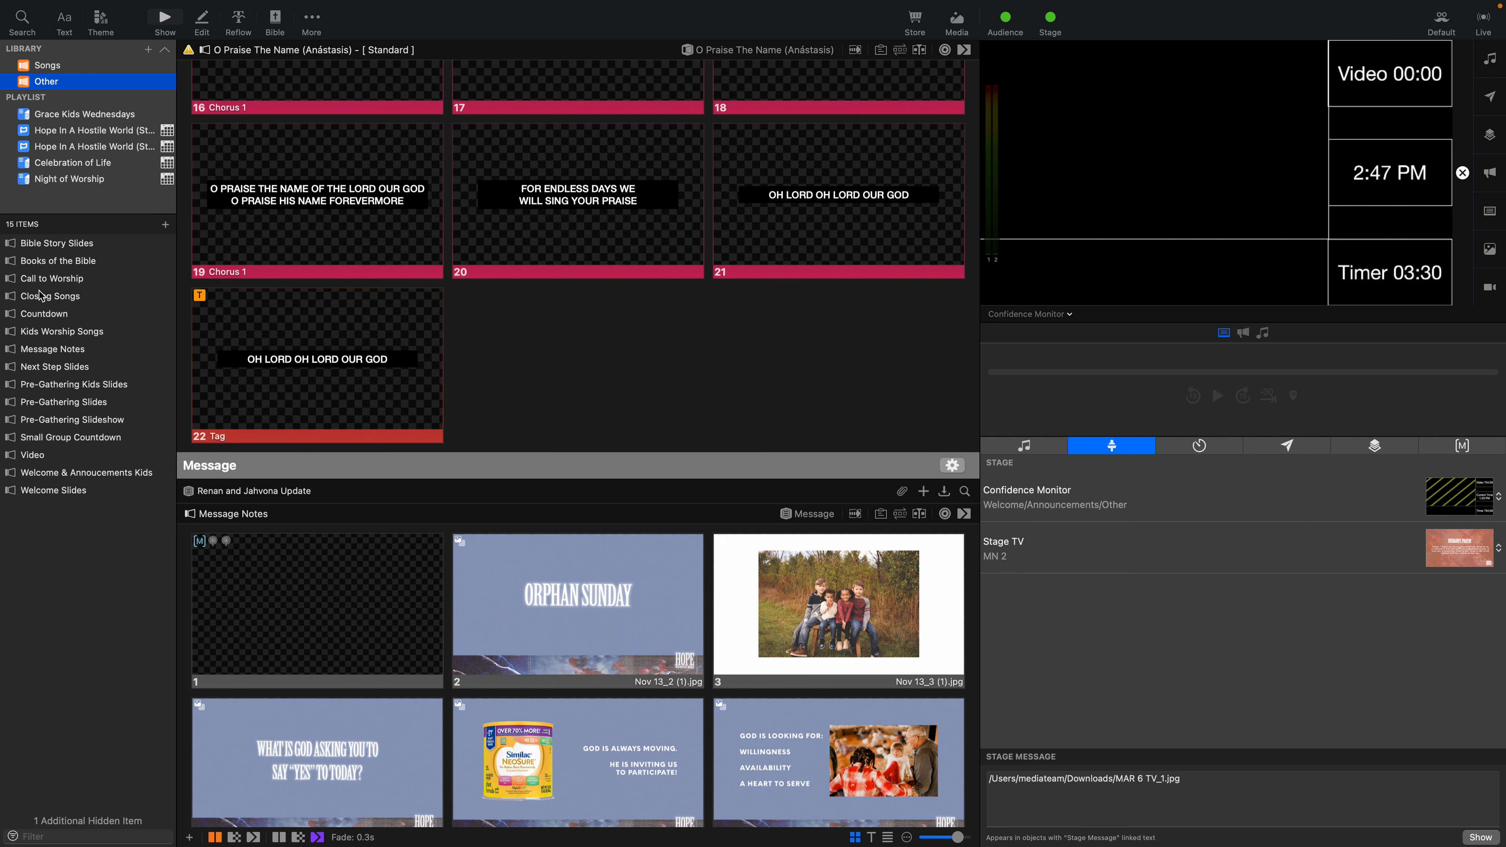
{"action": "left_click", "coordinate": [148, 50]}
{"action": "left_click", "coordinate": [208, 82]}
{"action": "type", "text": "c"}
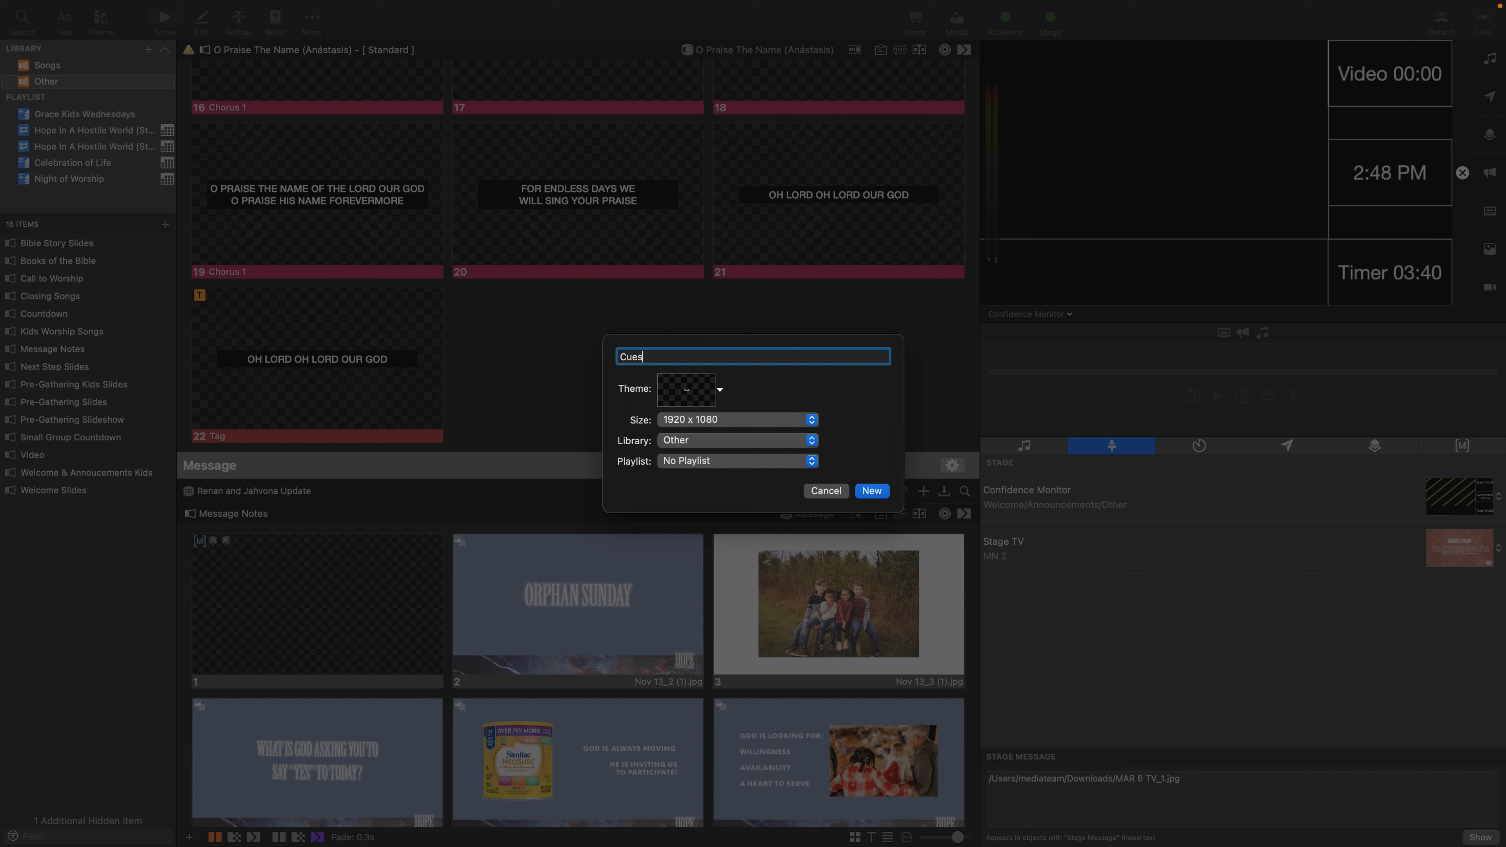
{"action": "key", "text": "BackSpace"}
{"action": "type", "text": "Timer/Lighting"}
{"action": "left_click", "coordinate": [872, 491]}
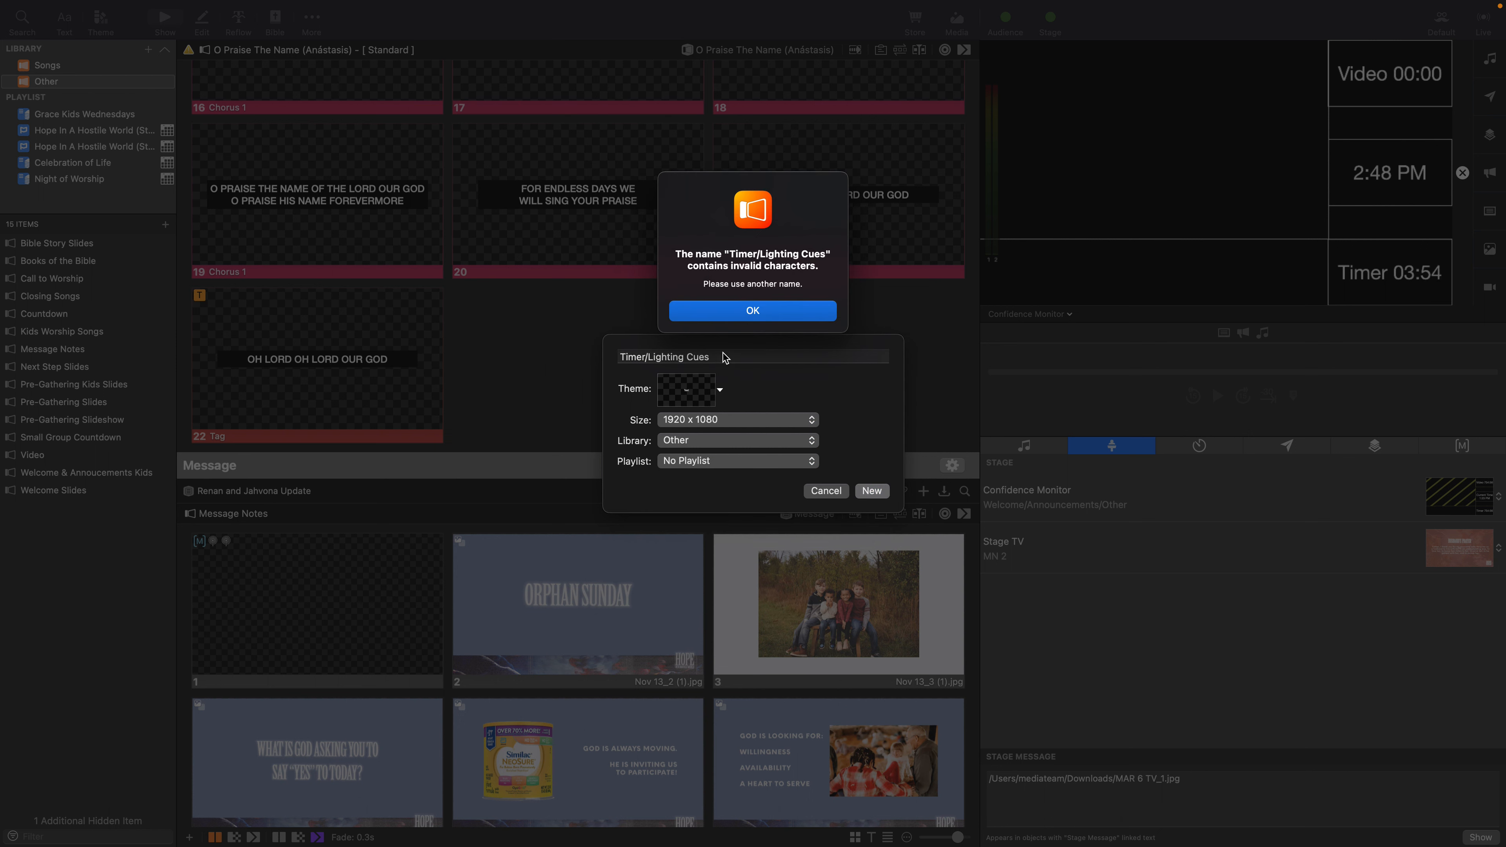
{"action": "key", "text": "Return"}
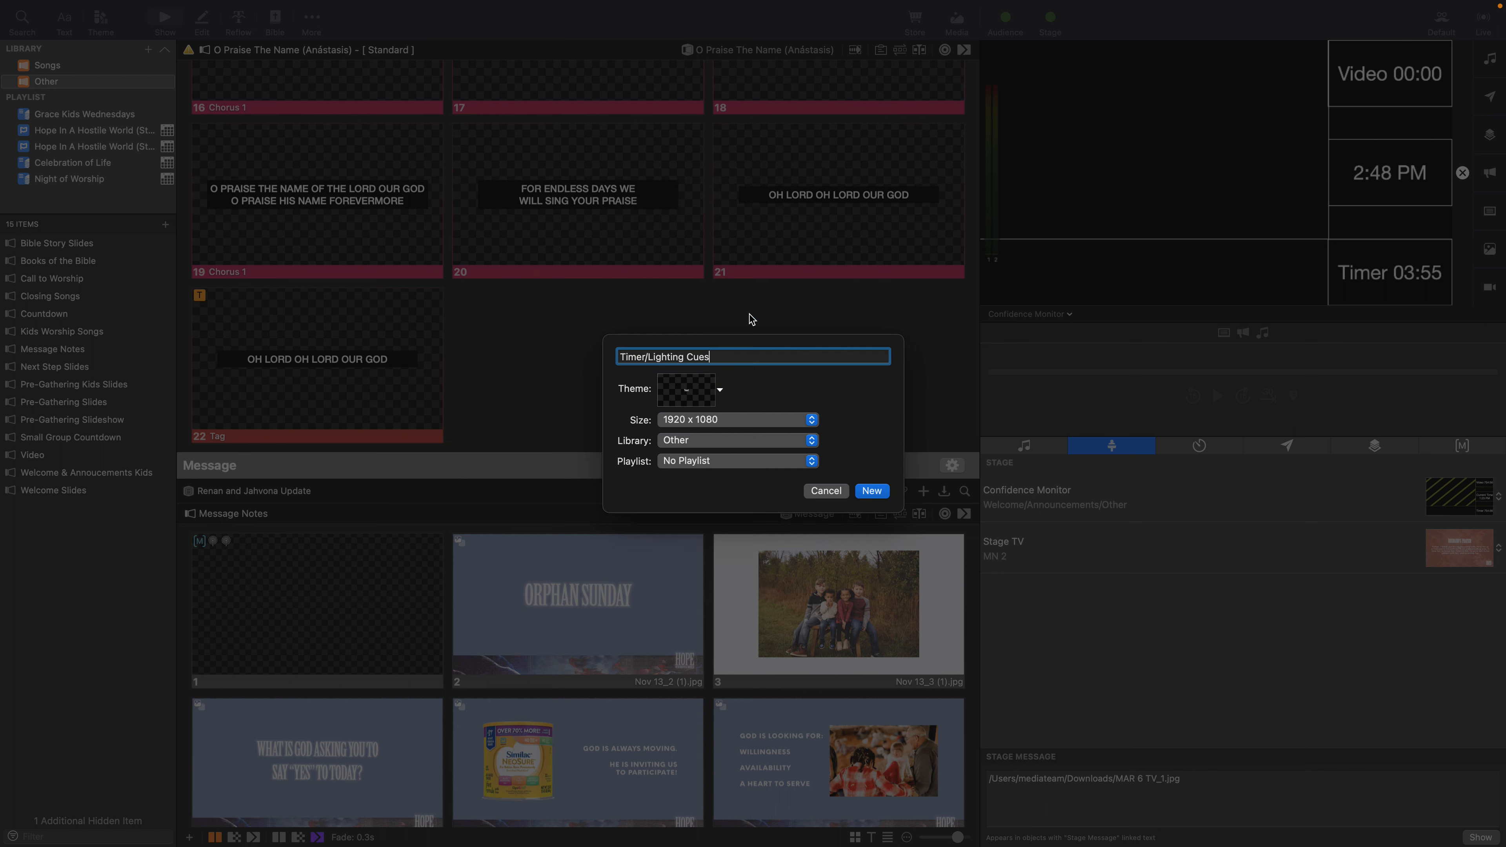
- Change the new presentation's name to Timer and Lighting Cues and create it
{"action": "left_click", "coordinate": [648, 356]}
{"action": "key", "text": "BackSpace"}
{"action": "type", "text": "and"}
{"action": "left_click", "coordinate": [873, 491]}
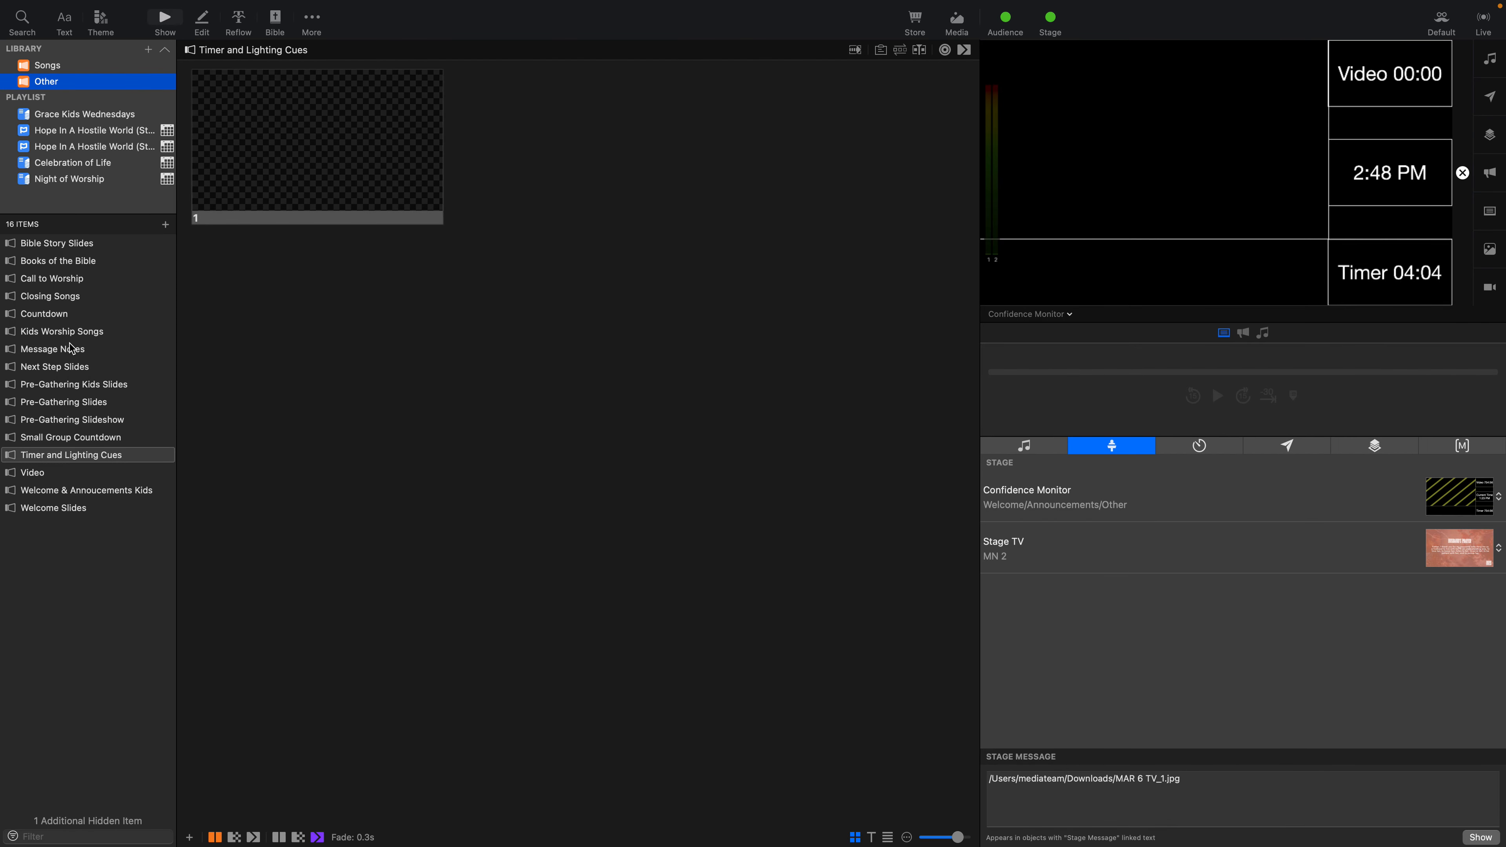
- Link the Timer and Lighting Cues presentation from the Other library to the update placeholder in the playlist's Message section
{"action": "left_click", "coordinate": [71, 146]}
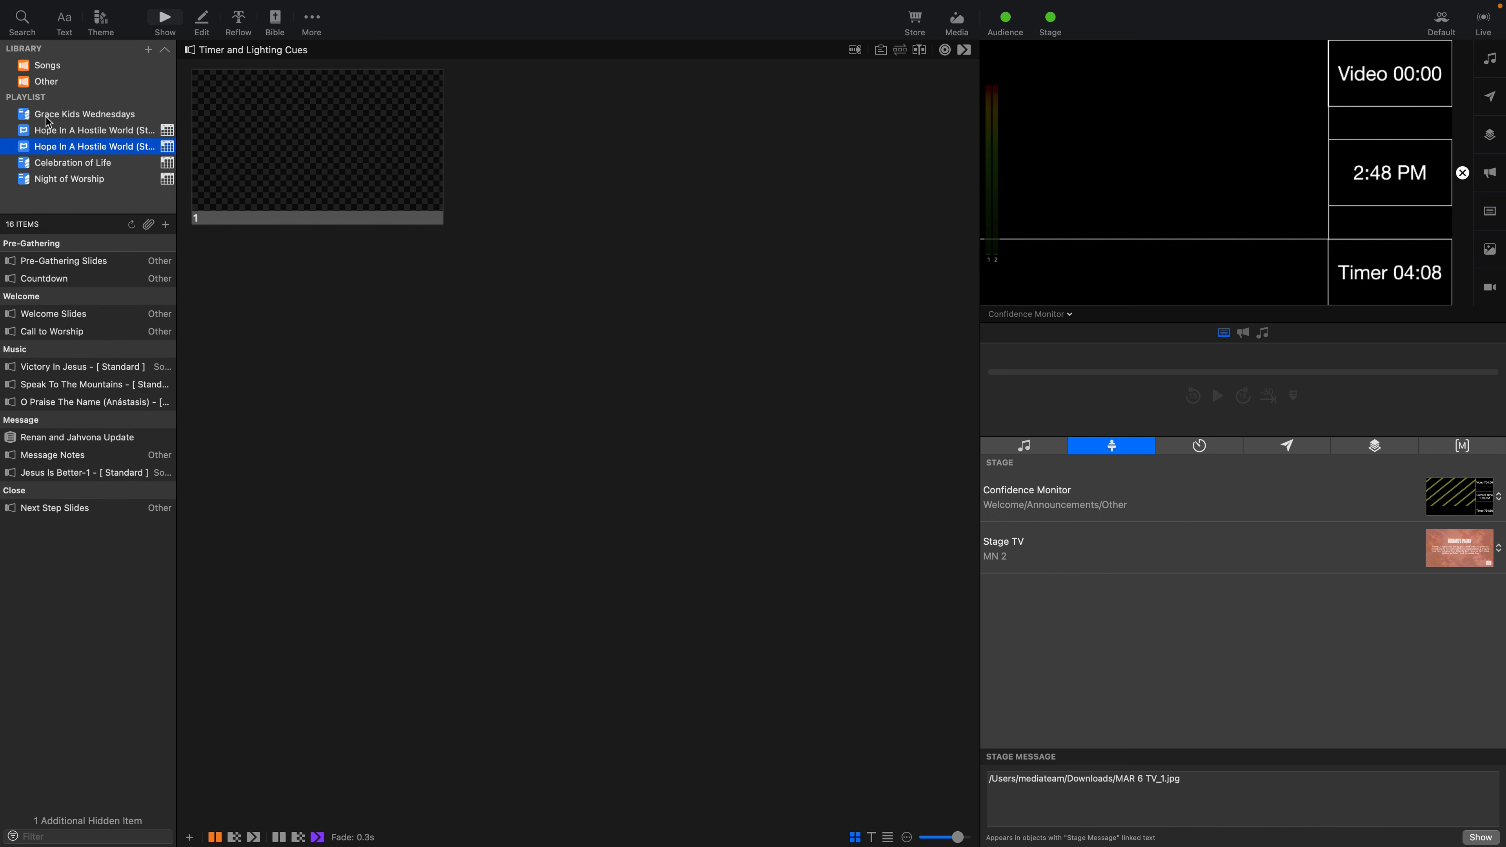
{"action": "left_click", "coordinate": [46, 83]}
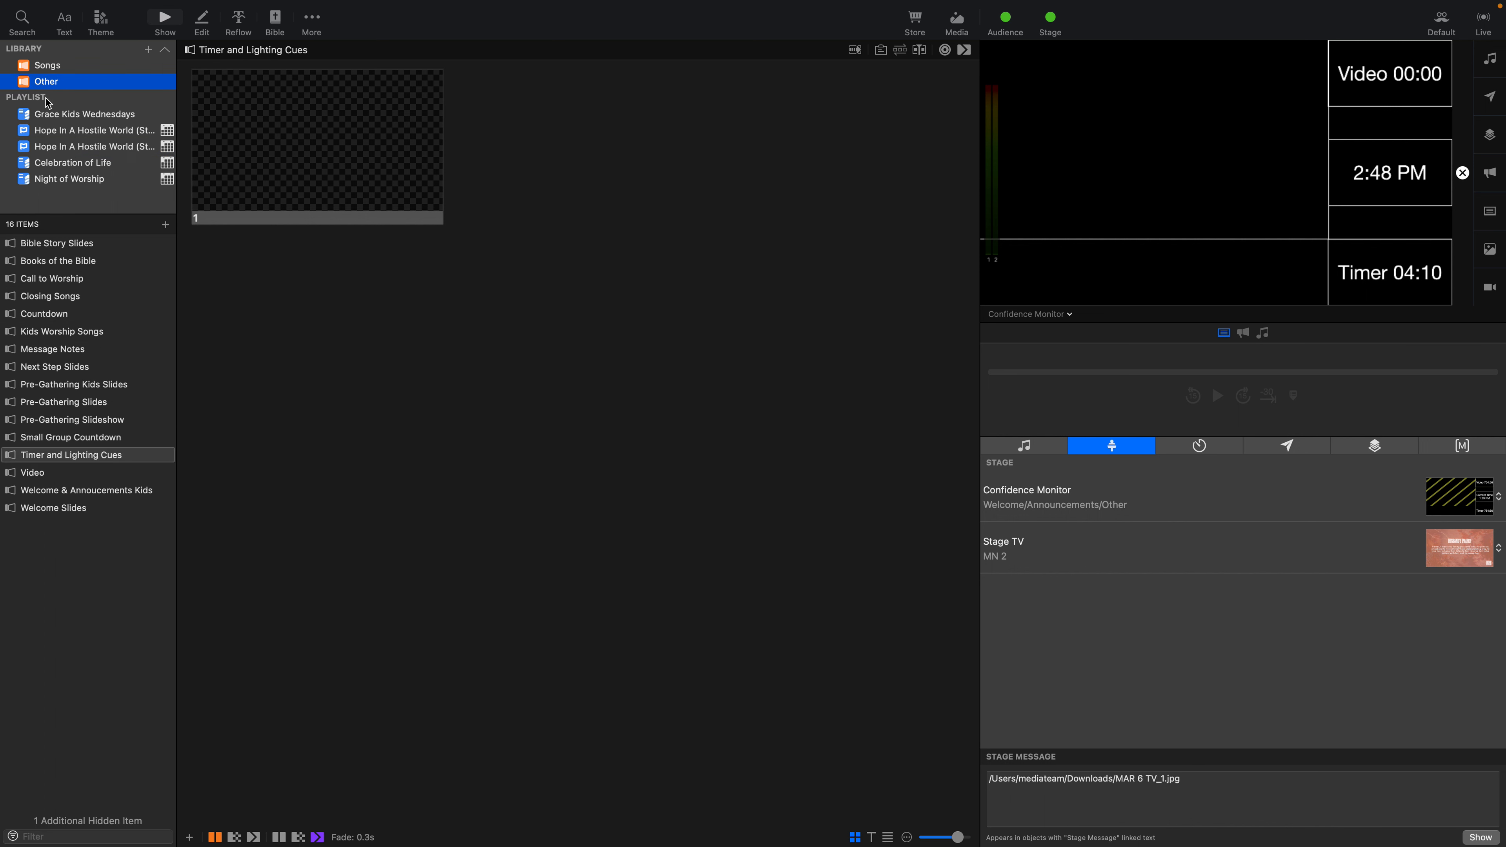
{"action": "left_click", "coordinate": [67, 456]}
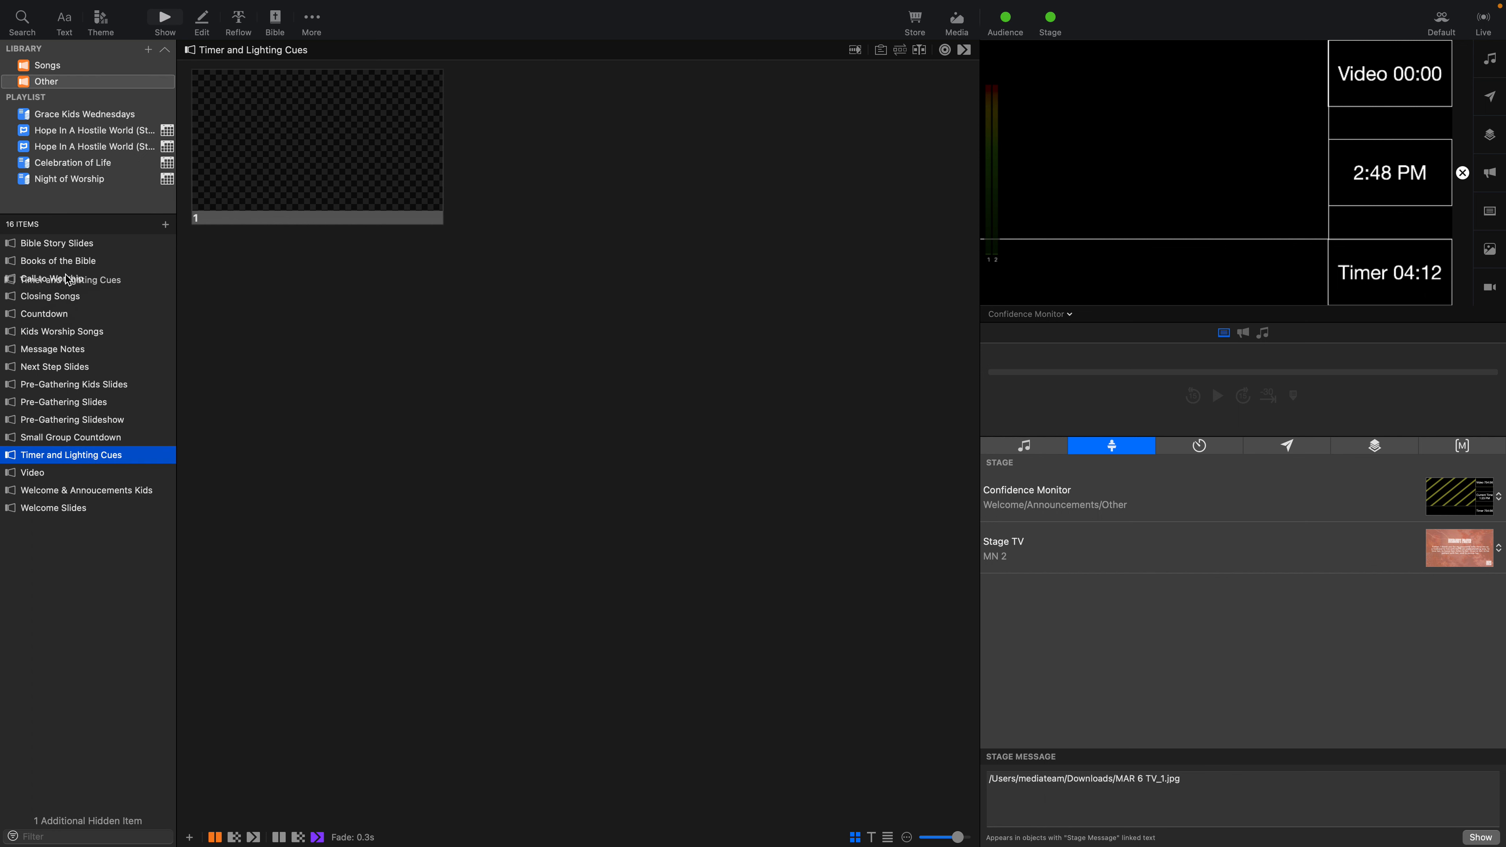
{"action": "left_click", "coordinate": [59, 149]}
{"action": "left_click", "coordinate": [58, 438]}
{"action": "left_click", "coordinate": [46, 81]}
{"action": "left_click_drag", "start_coordinate": [71, 456], "coordinate": [317, 149]}
- Add a macro and a MIDI Note On action with intensity 127 to the Timer and Lighting Cues slide
{"action": "right_click", "coordinate": [317, 148]}
{"action": "left_click", "coordinate": [362, 356]}
{"action": "left_click", "coordinate": [366, 422]}
{"action": "left_click", "coordinate": [358, 375]}
{"action": "scroll", "coordinate": [370, 424], "scroll_direction": "down", "scroll_amount": 20}
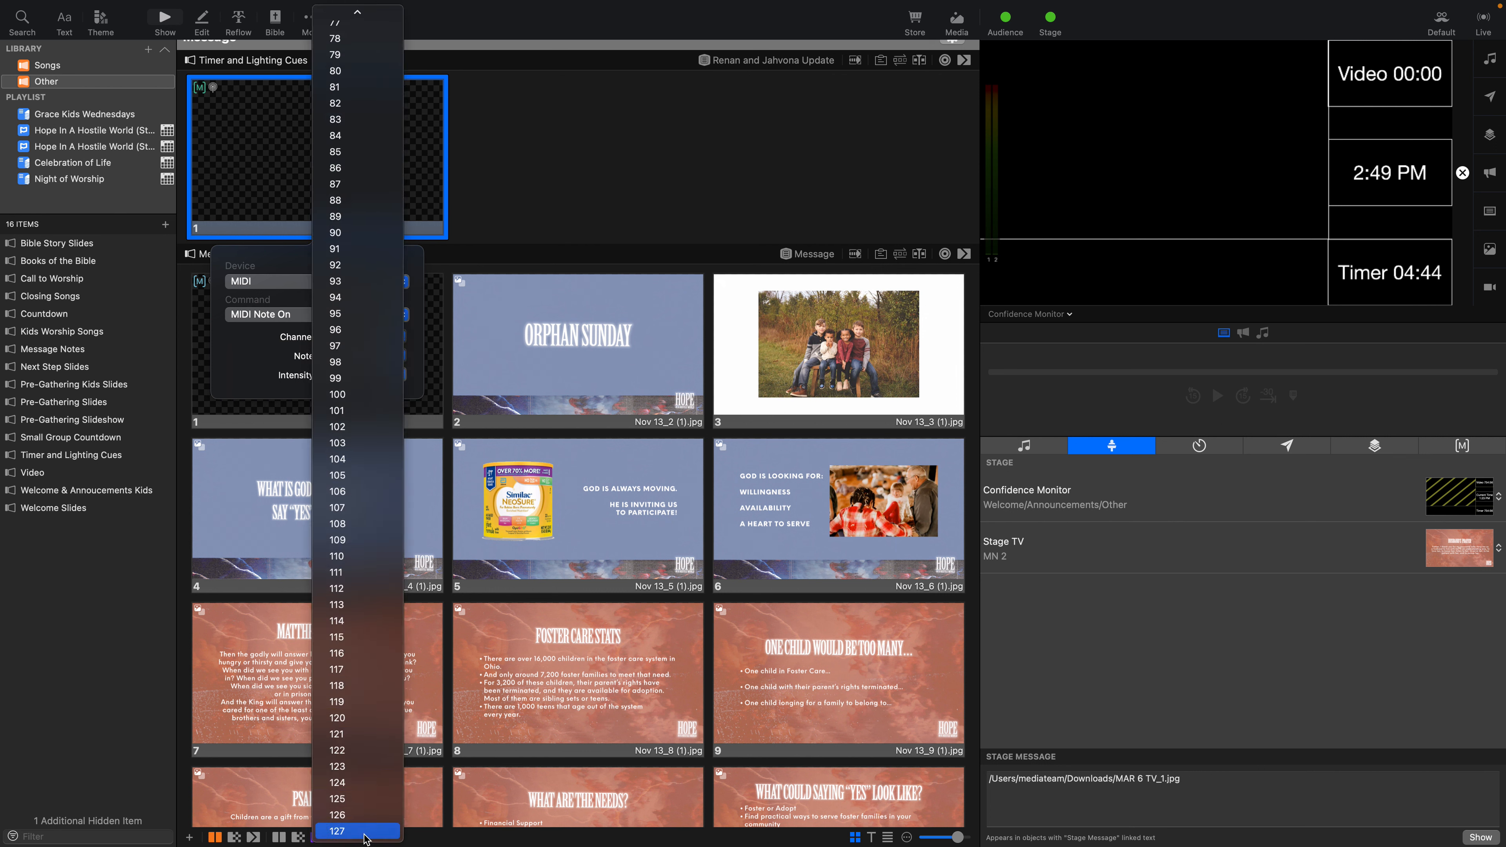
{"action": "left_click", "coordinate": [338, 831]}
- Add a second MIDI Note On action to the Timer and Lighting Cues slide with channel 1, note D-2 (2) and intensity 127
{"action": "right_click", "coordinate": [334, 218]}
{"action": "mouse_move", "coordinate": [398, 365]}
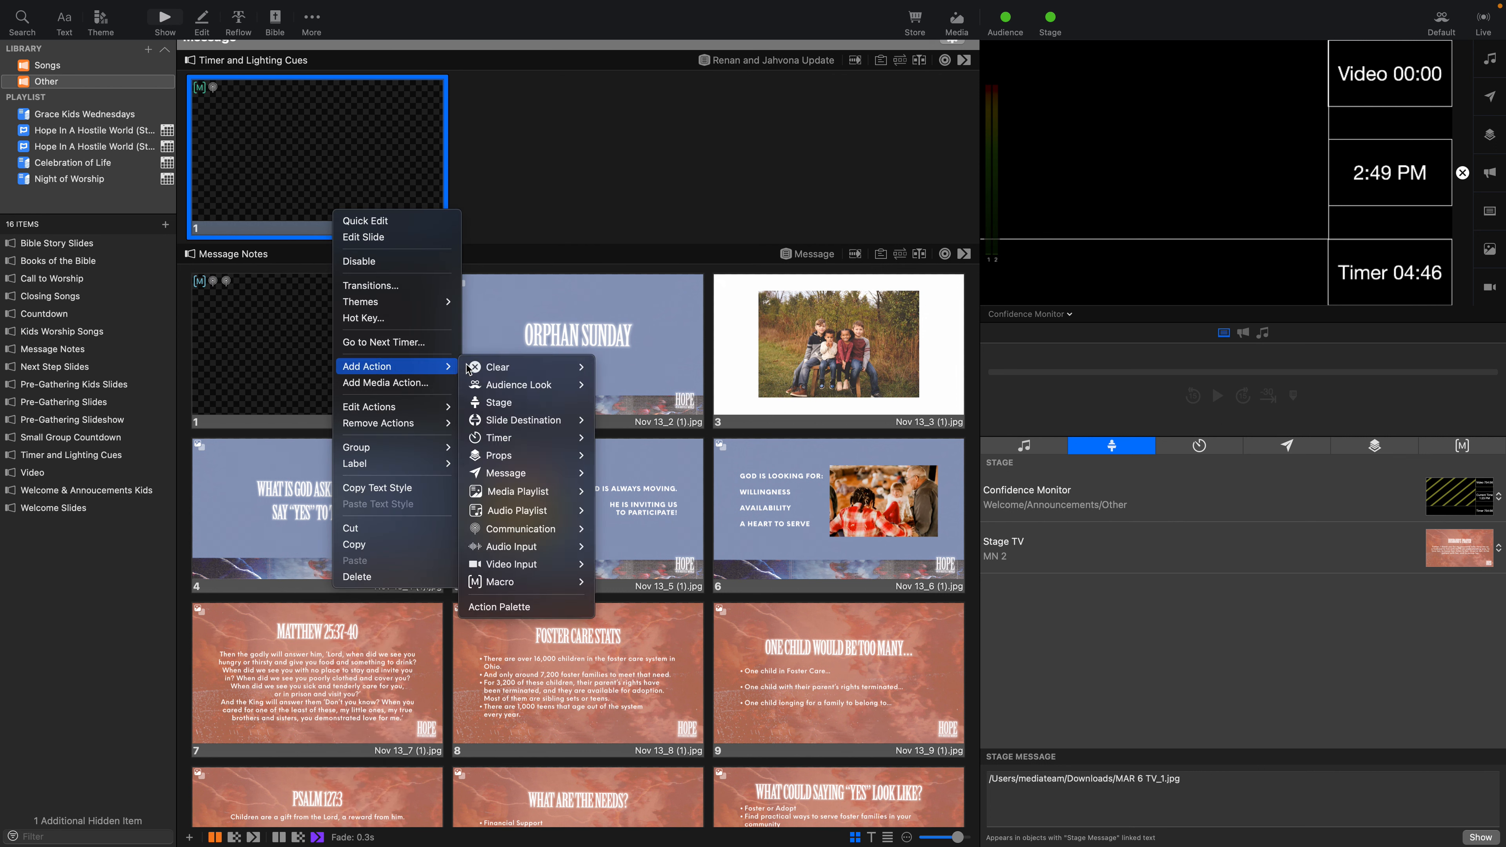
{"action": "mouse_move", "coordinate": [537, 538]}
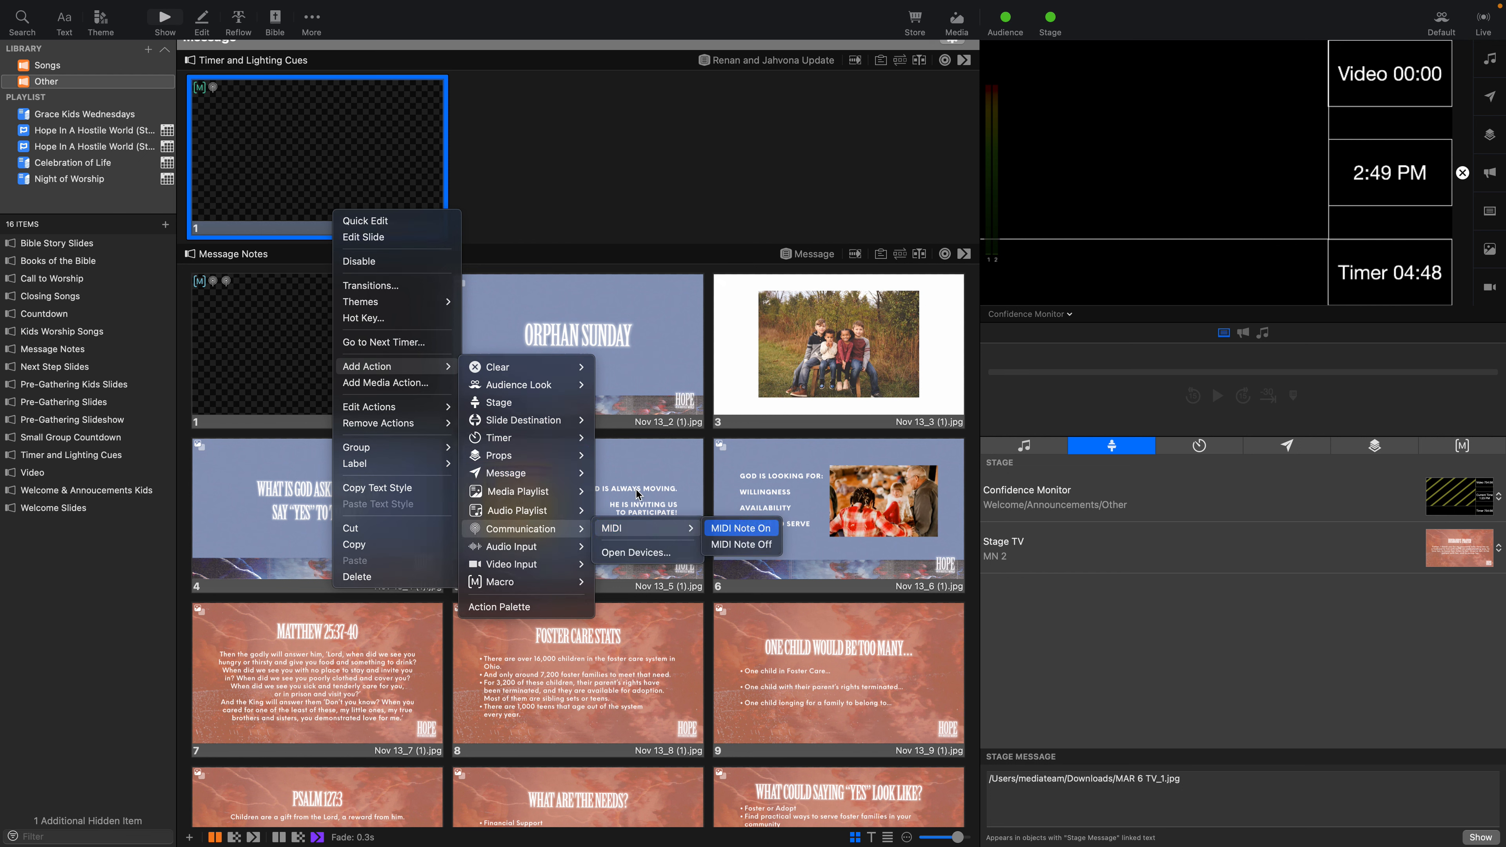
{"action": "left_click", "coordinate": [724, 534]}
{"action": "left_click", "coordinate": [342, 347]}
{"action": "left_click", "coordinate": [342, 337]}
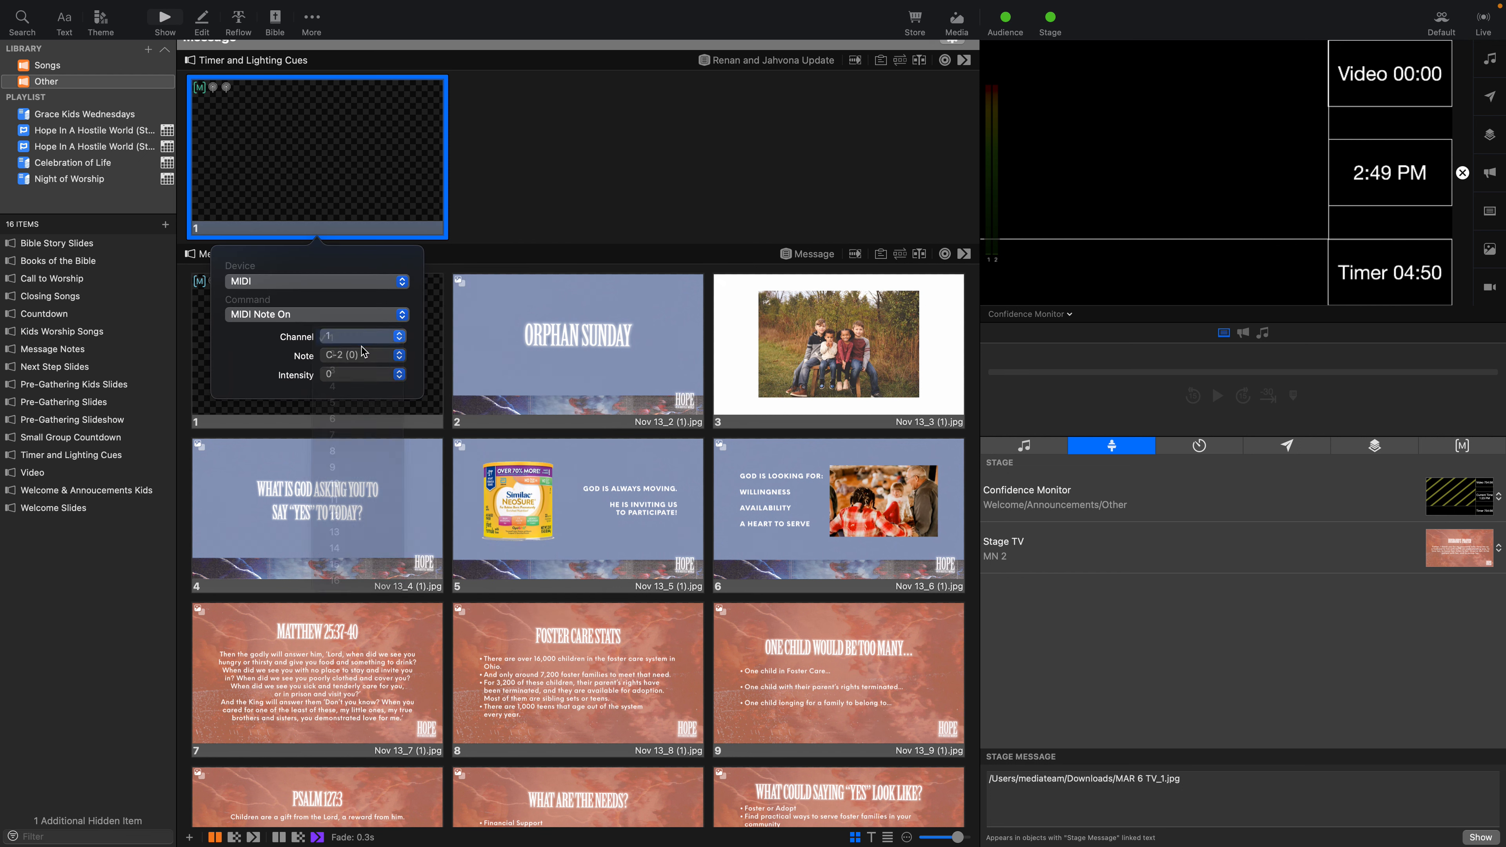
{"action": "left_click", "coordinate": [351, 355]}
{"action": "scroll", "coordinate": [362, 396], "scroll_direction": "down", "scroll_amount": 15}
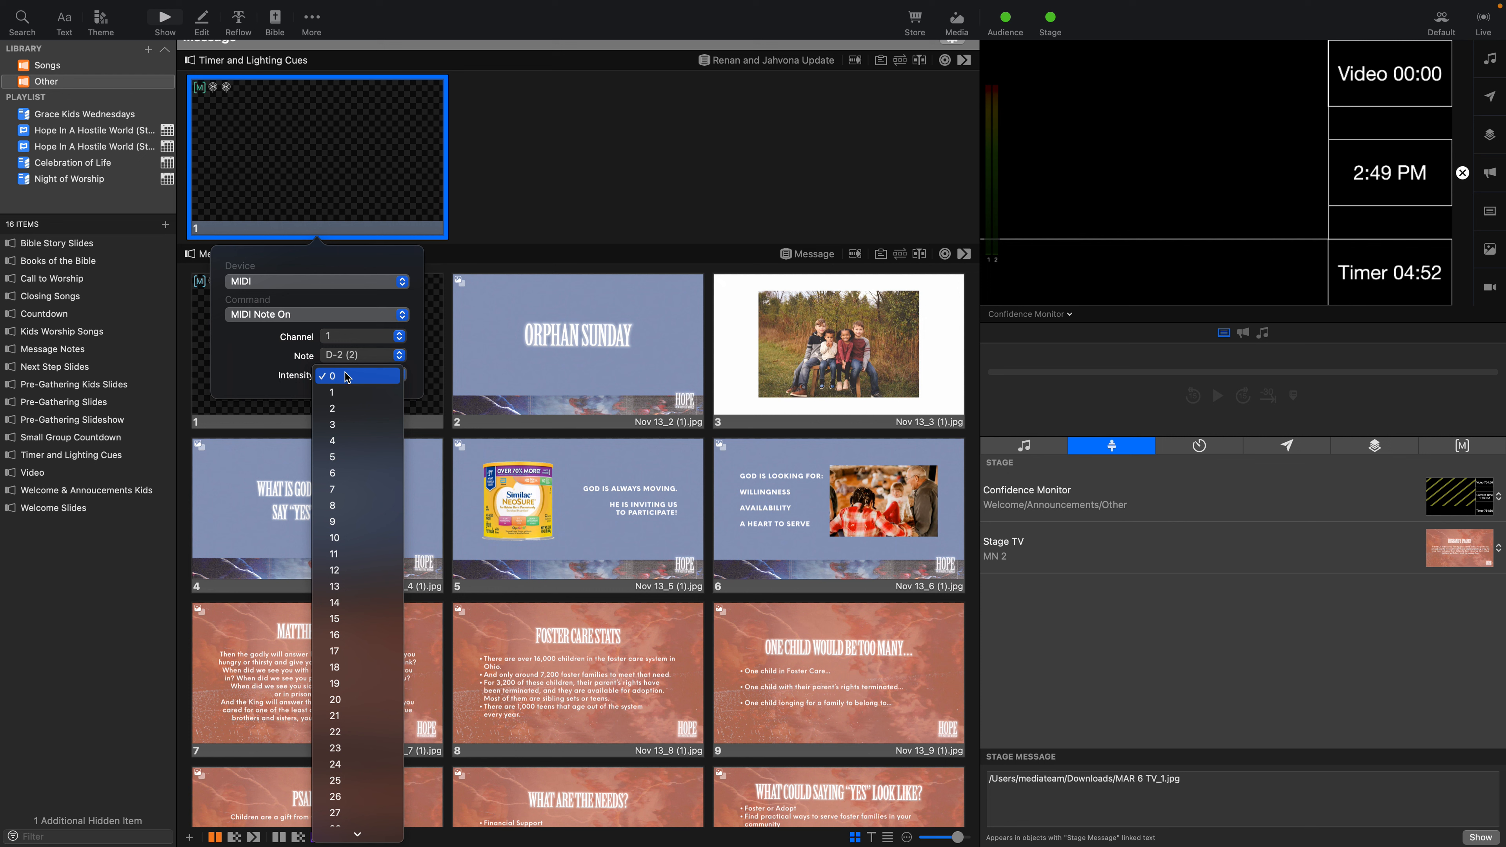
{"action": "left_click", "coordinate": [360, 827]}
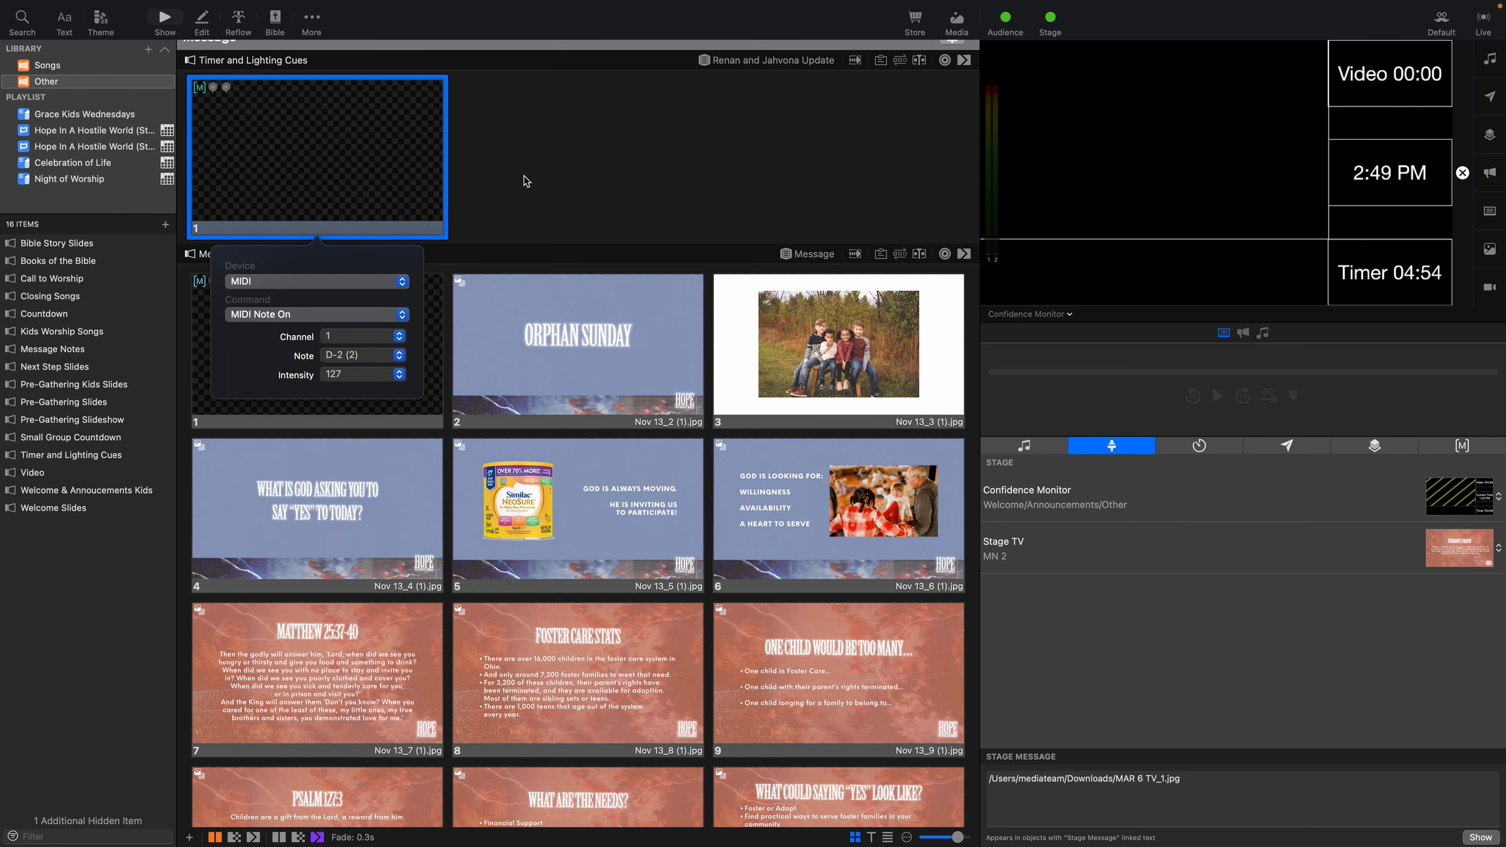
{"action": "left_click", "coordinate": [524, 181]}
- Remove both MIDI Note On actions from the first Message Notes slide and check which macro it uses
{"action": "right_click", "coordinate": [360, 367]}
{"action": "mouse_move", "coordinate": [427, 578]}
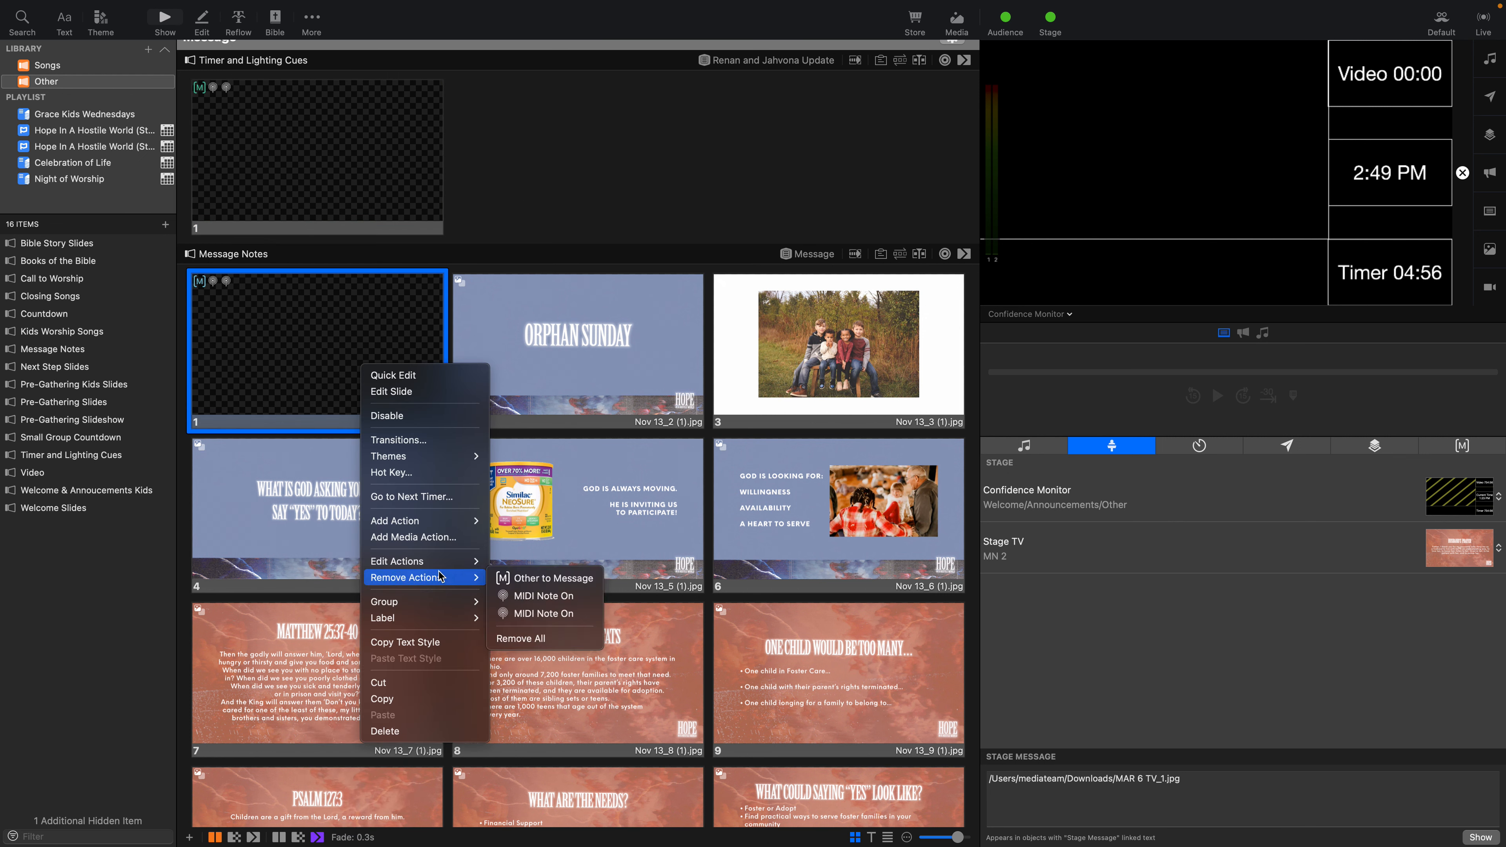
{"action": "left_click", "coordinate": [528, 597]}
{"action": "right_click", "coordinate": [320, 351]}
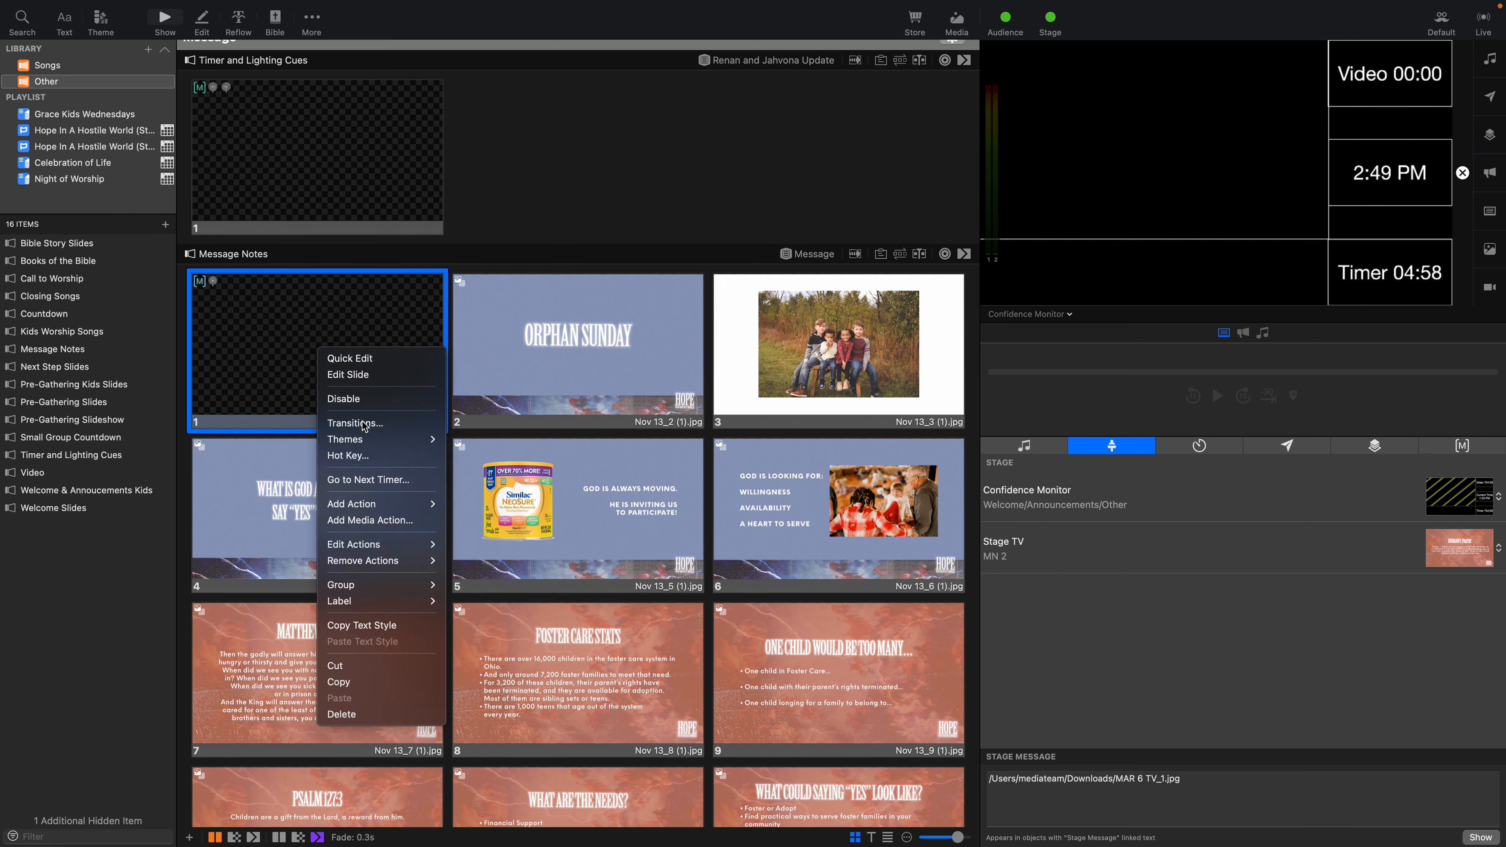
{"action": "left_click", "coordinate": [509, 588]}
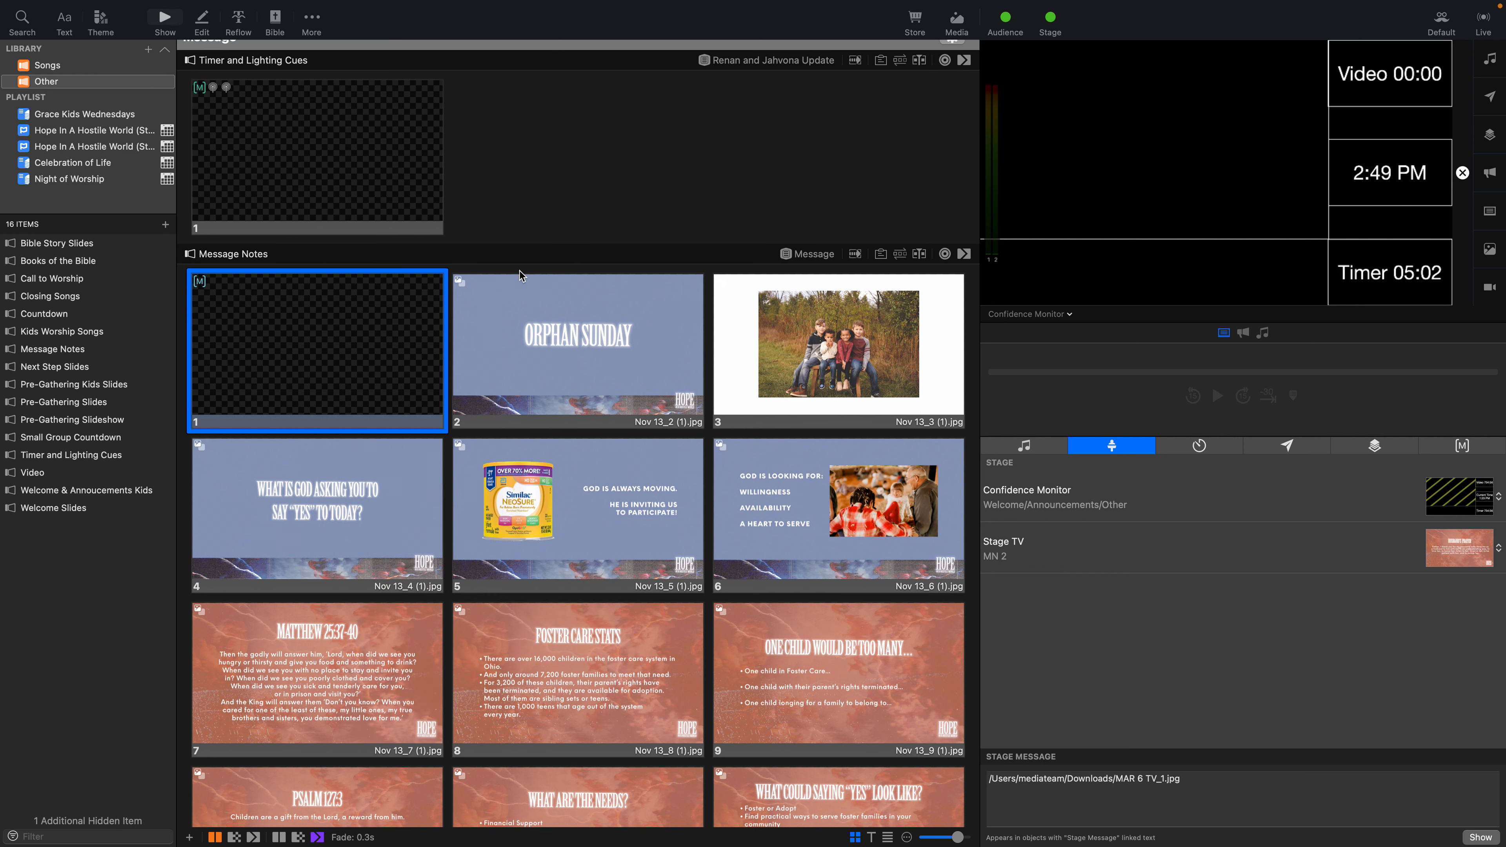
{"action": "right_click", "coordinate": [225, 329]}
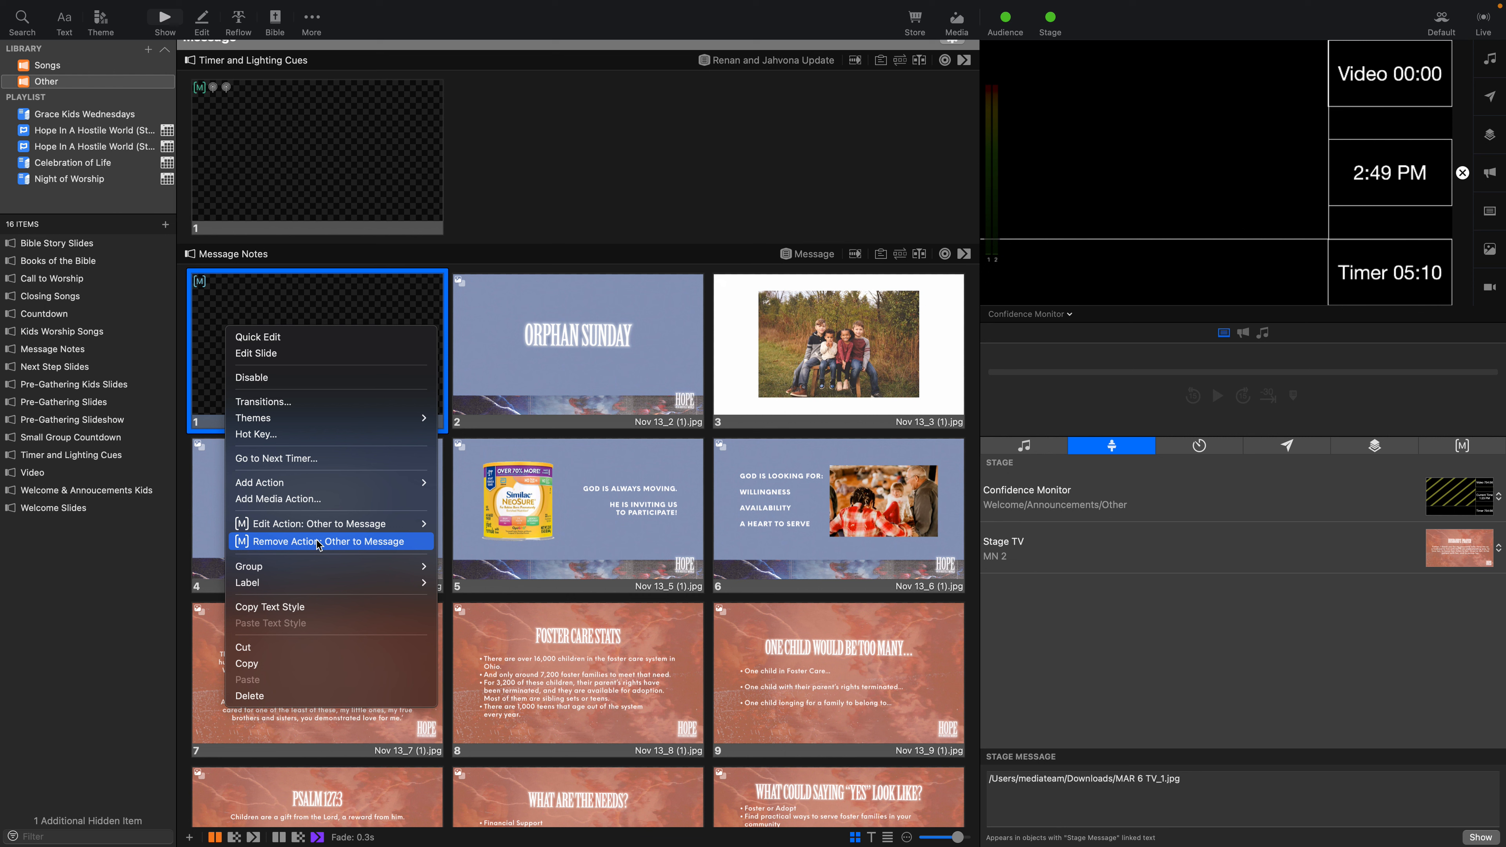
{"action": "mouse_move", "coordinate": [336, 525]}
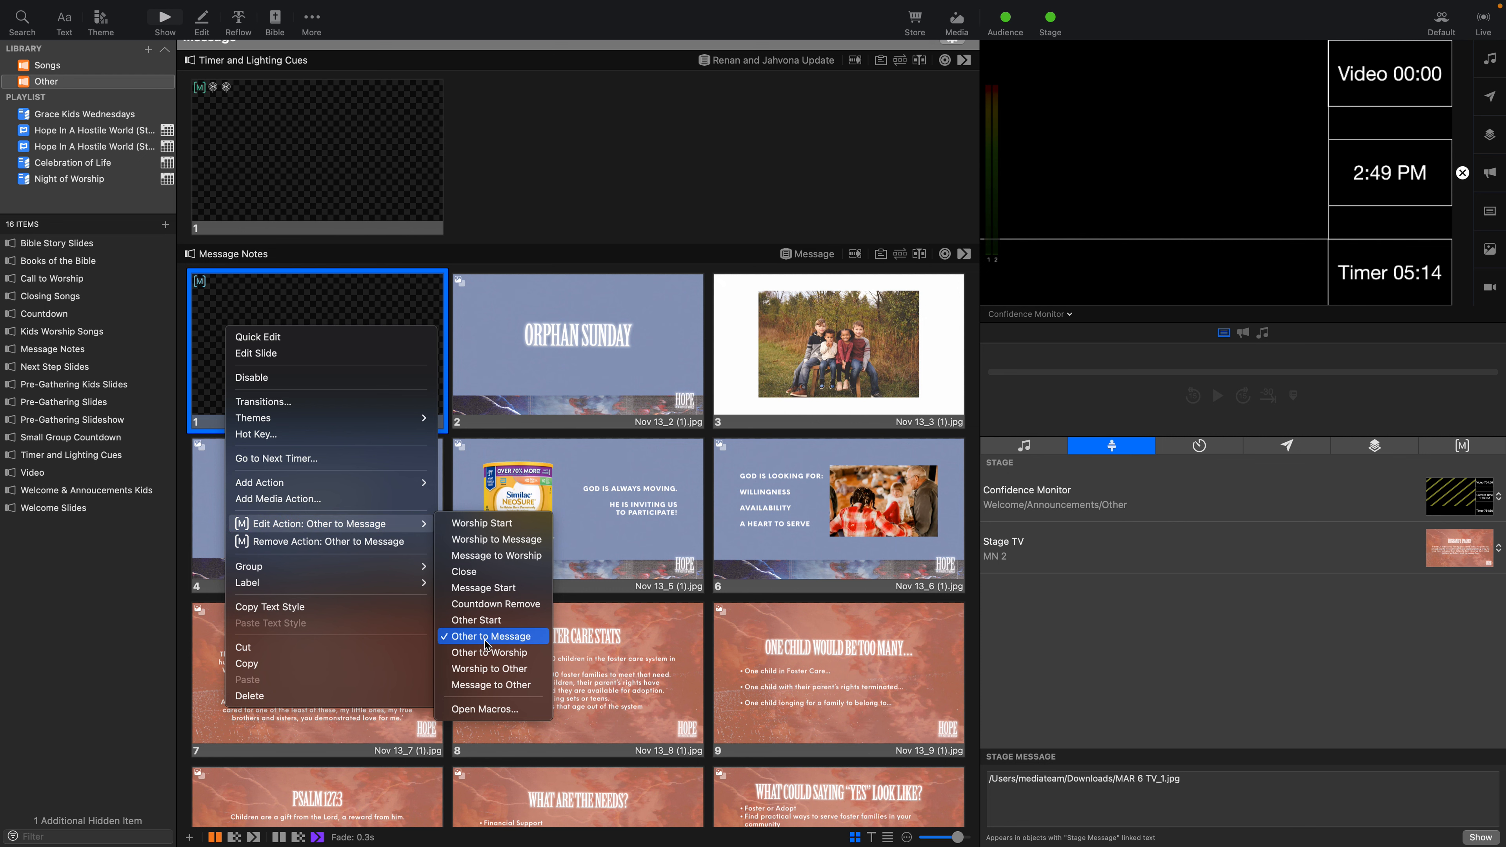
{"action": "left_click", "coordinate": [507, 268]}
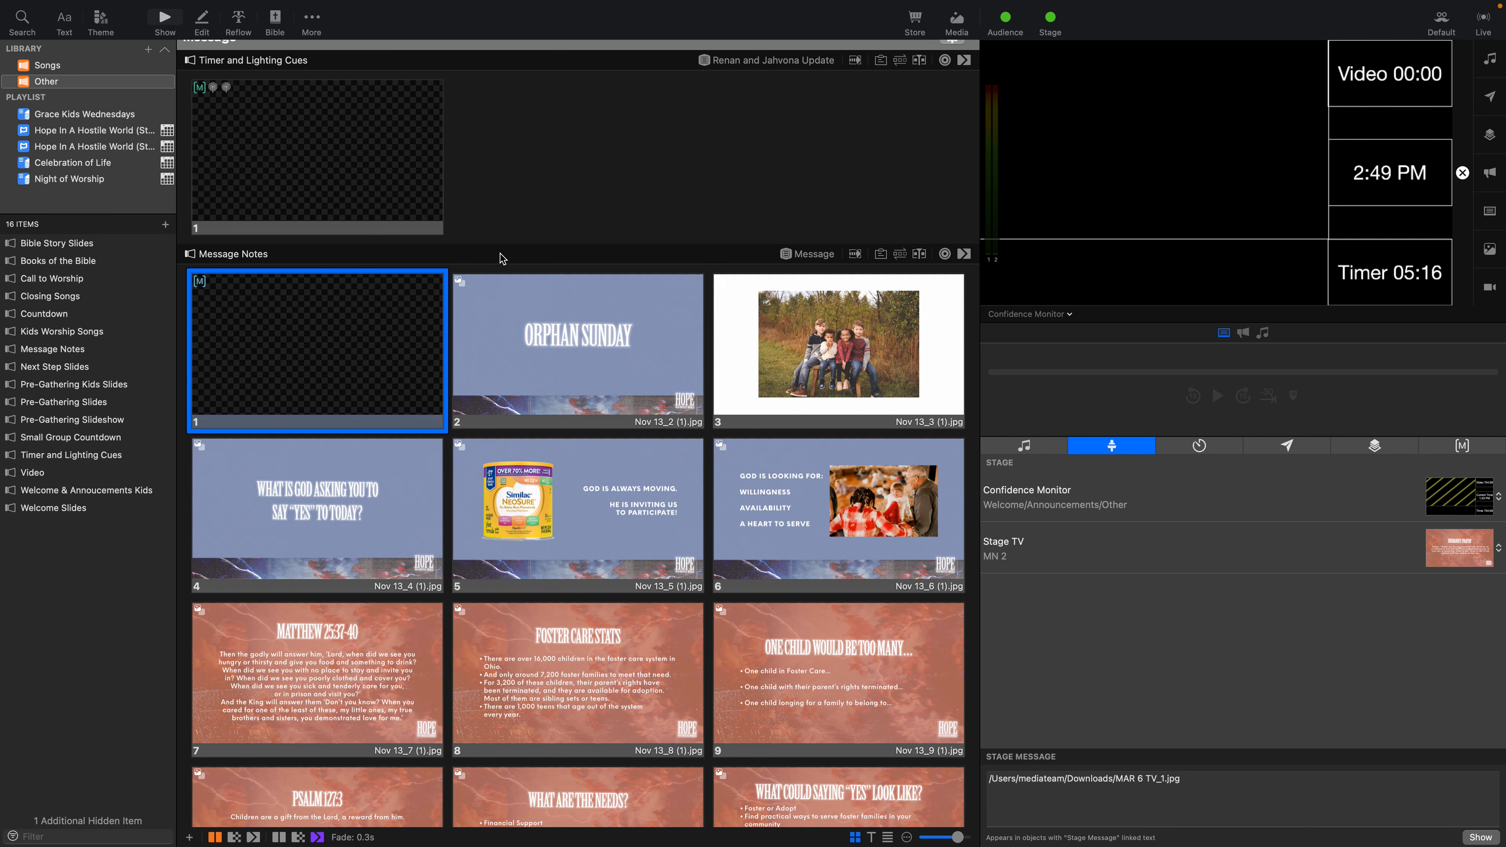
- Add the Message to Worship macro to the Background slide of Jesus Is Better-1 and check the assigned action
{"action": "scroll", "coordinate": [490, 315], "scroll_direction": "down", "scroll_amount": 12}
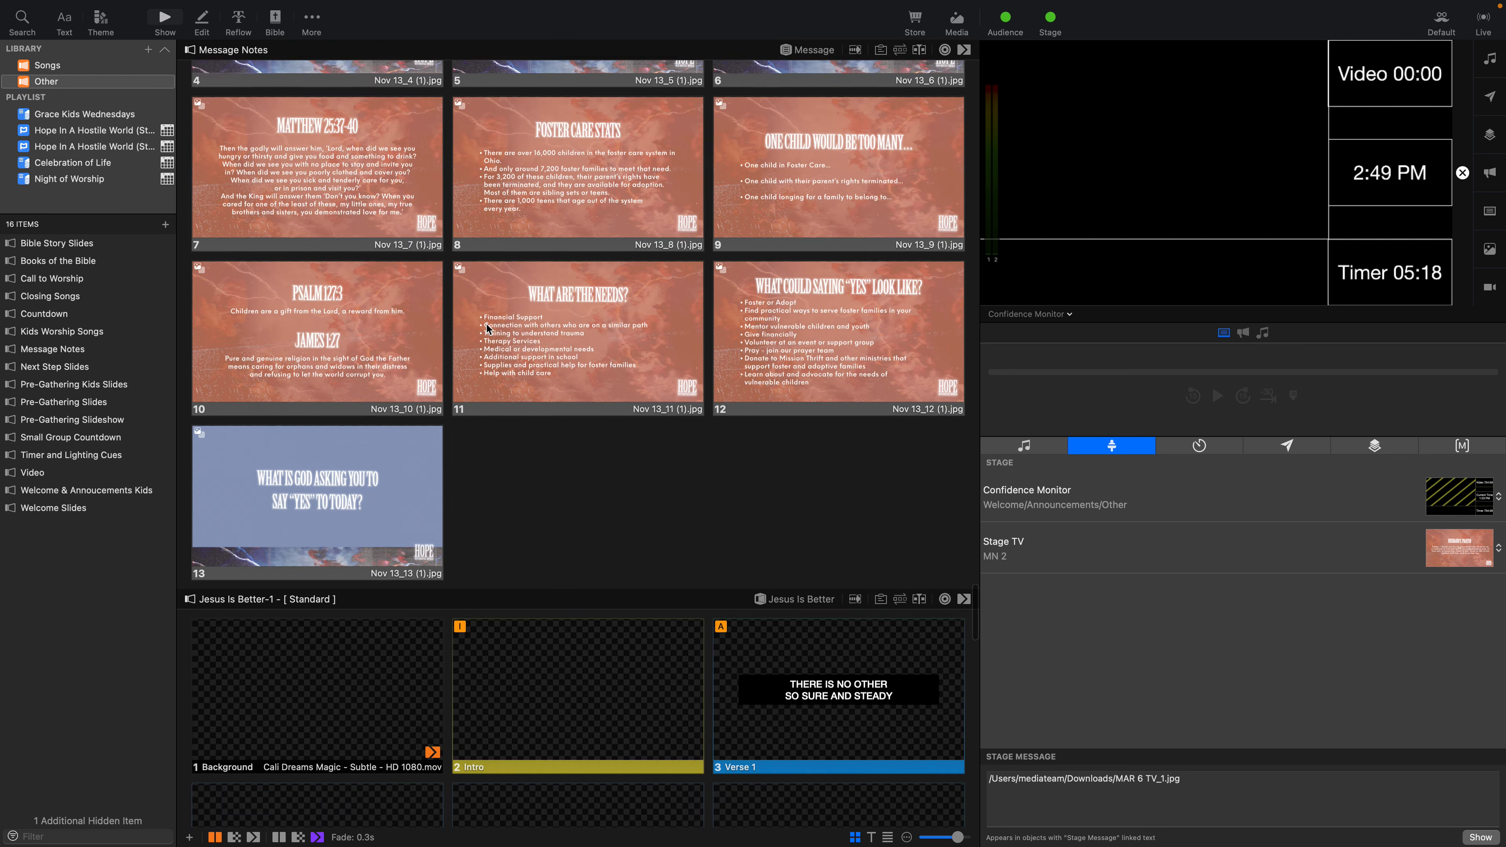
{"action": "scroll", "coordinate": [487, 324], "scroll_direction": "down", "scroll_amount": 1}
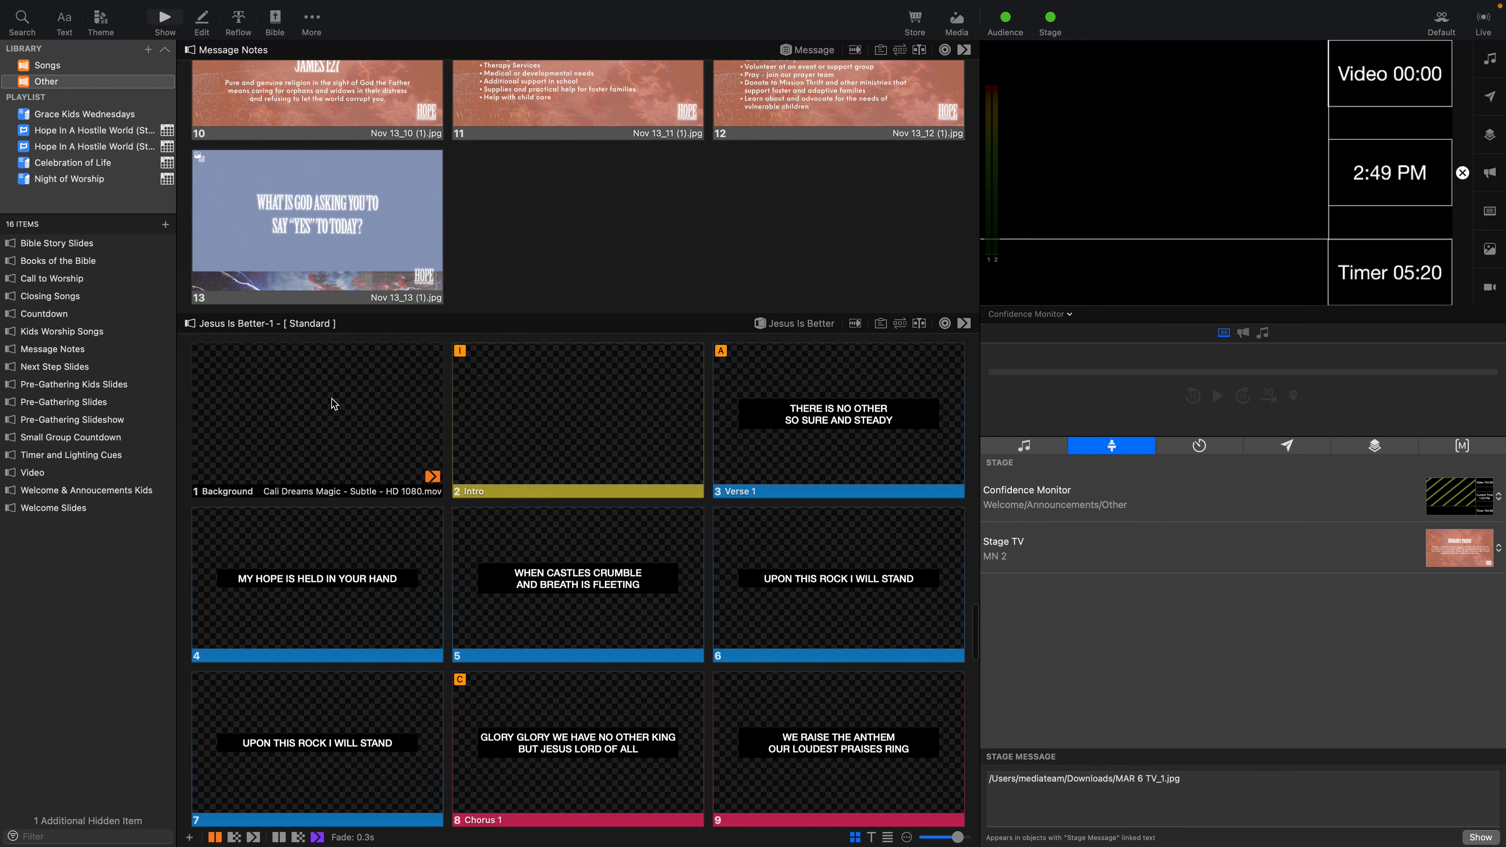
{"action": "right_click", "coordinate": [315, 399]}
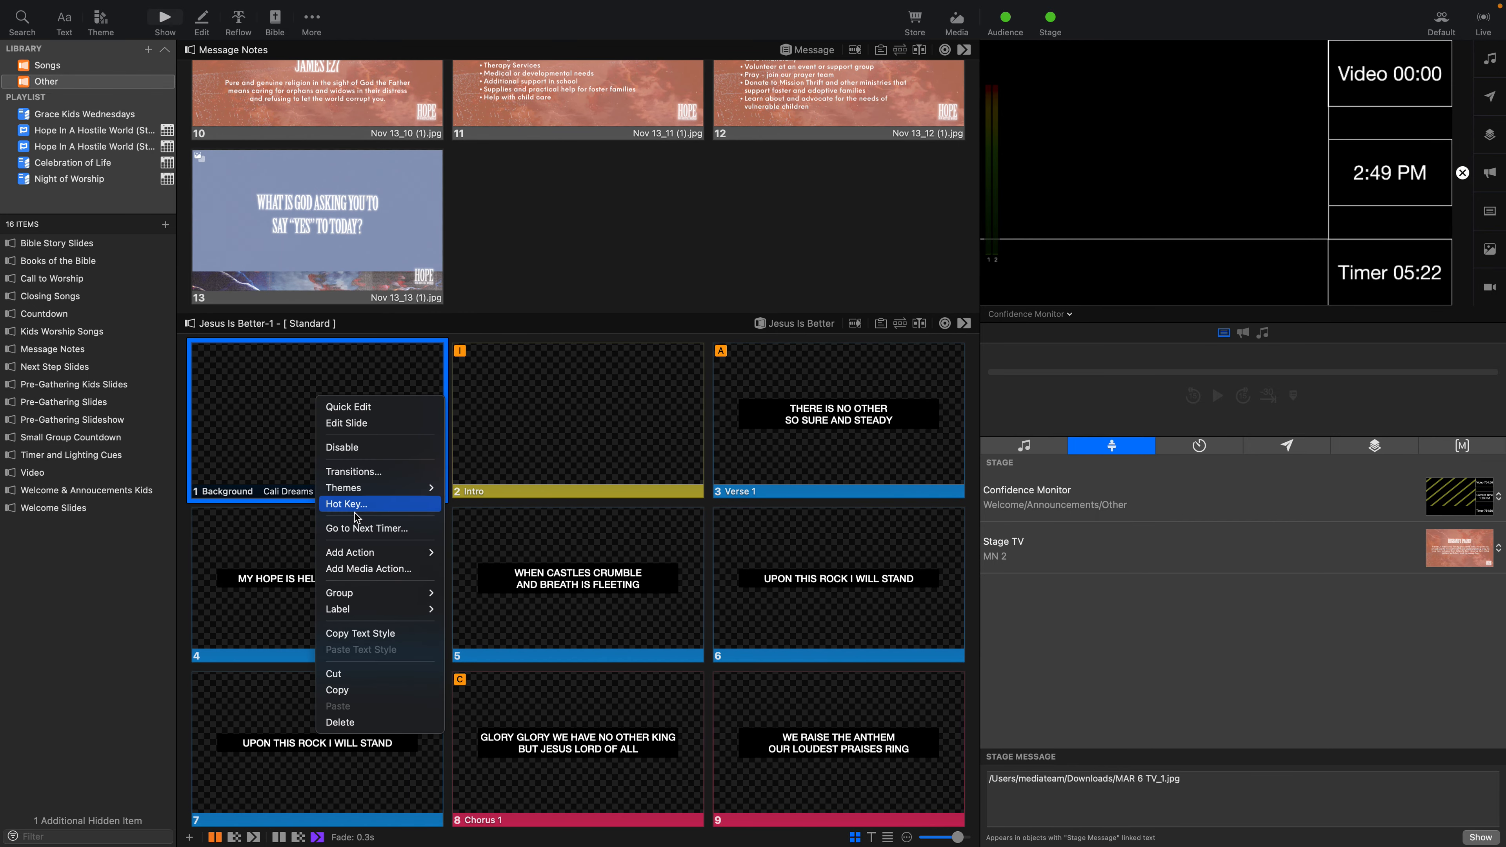
{"action": "mouse_move", "coordinate": [371, 554]}
{"action": "mouse_move", "coordinate": [515, 771]}
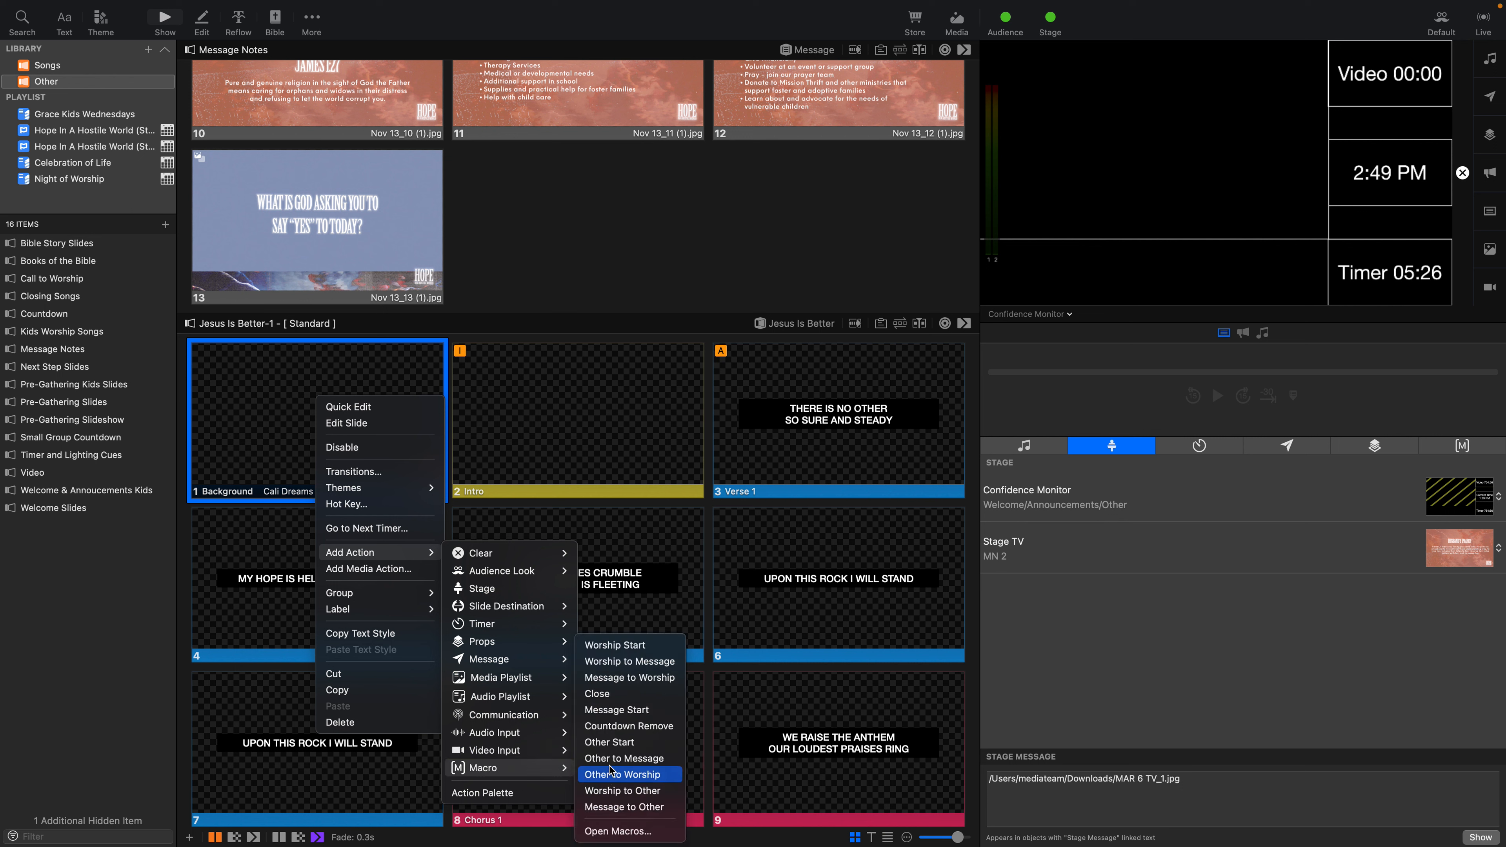
{"action": "left_click", "coordinate": [617, 686]}
{"action": "right_click", "coordinate": [363, 461]}
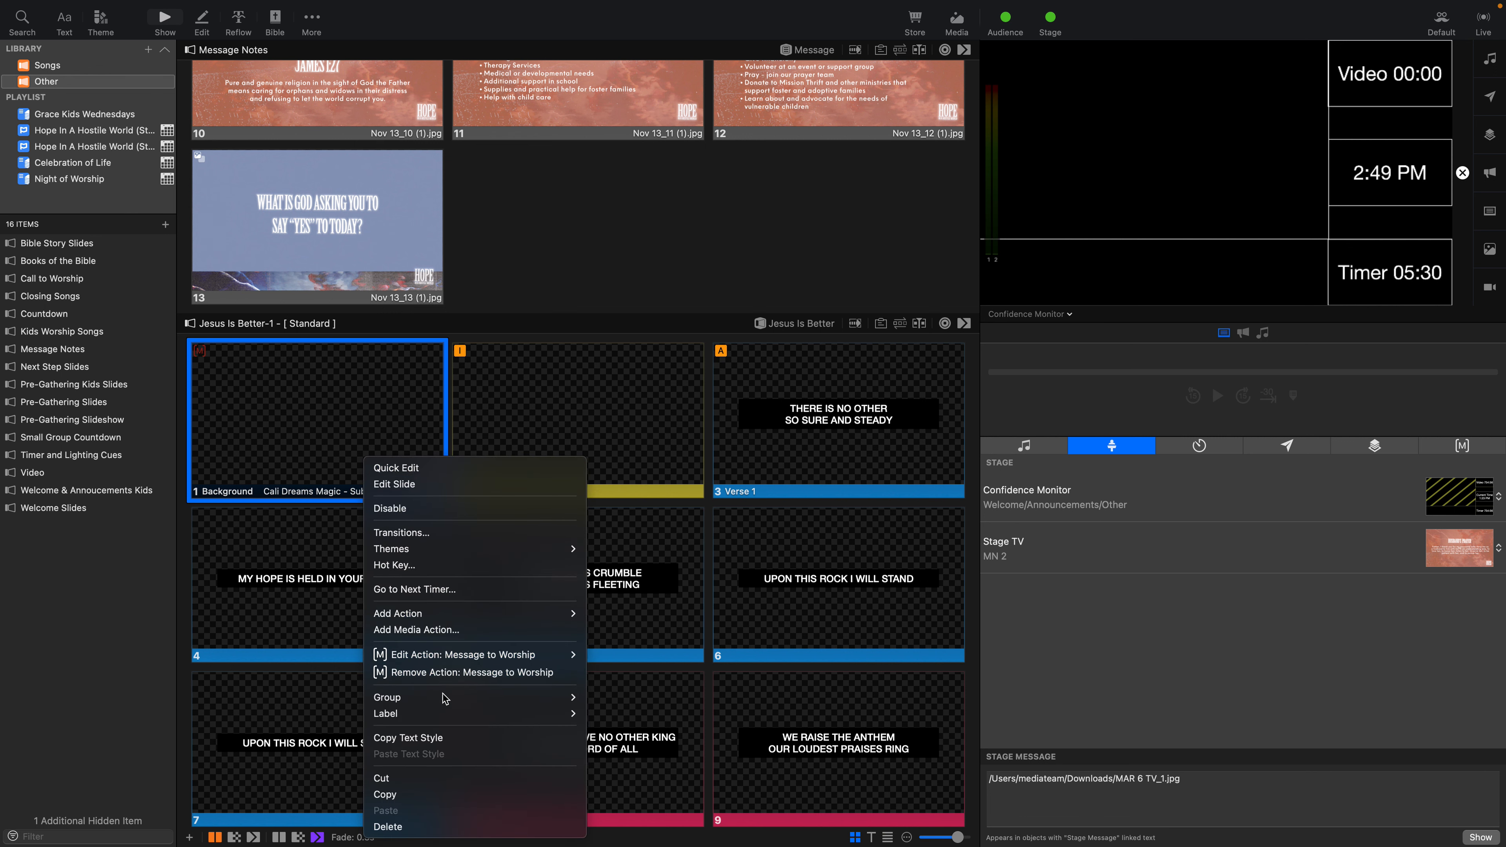
{"action": "left_click", "coordinate": [500, 334]}
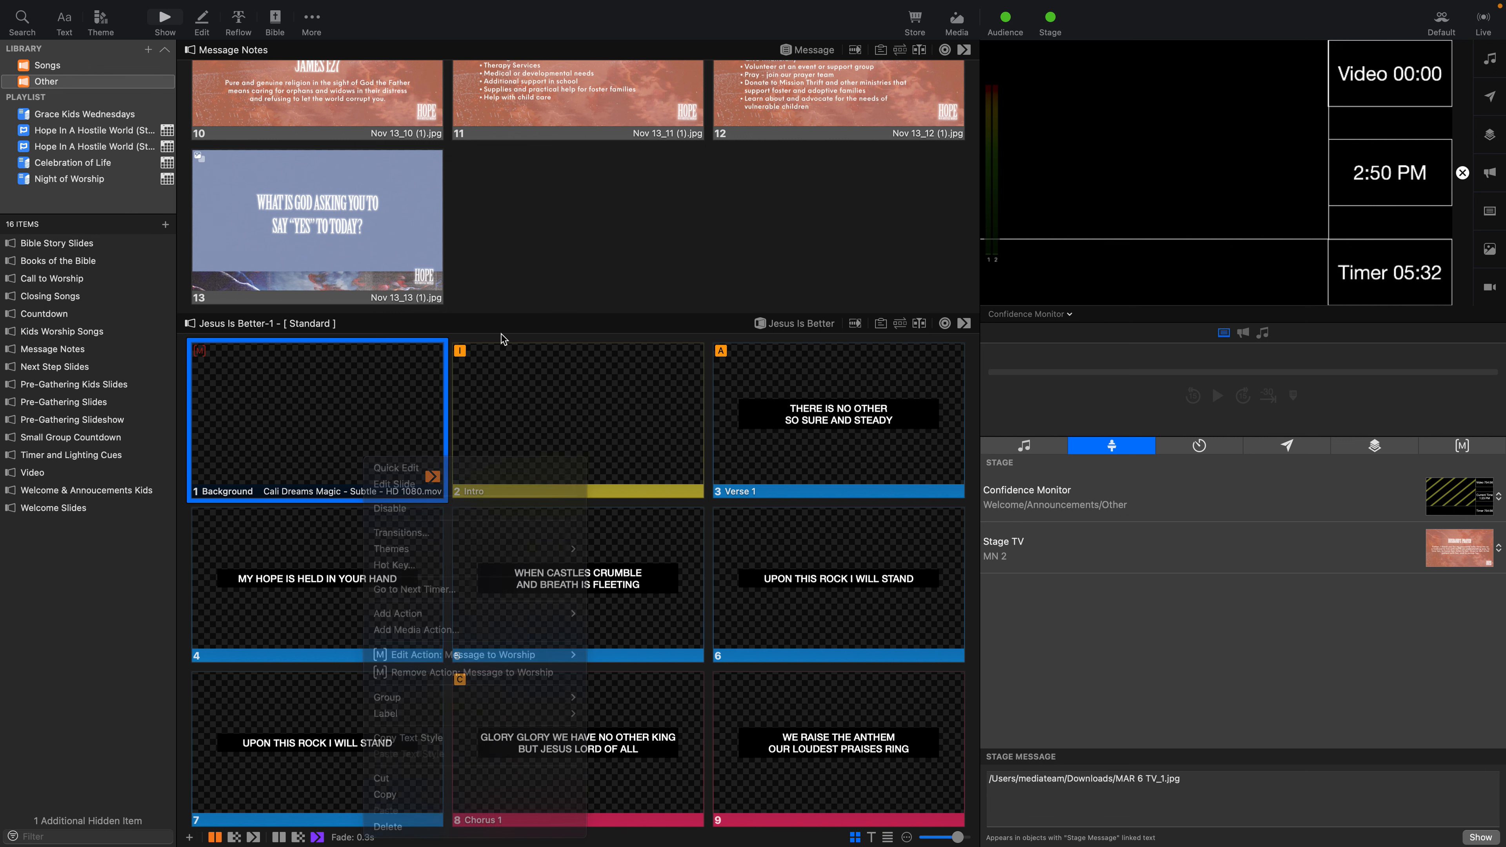
- Check the macro action assigned to the first slide of Next Step Slides
{"action": "scroll", "coordinate": [511, 468], "scroll_direction": "down", "scroll_amount": 10}
{"action": "scroll", "coordinate": [512, 468], "scroll_direction": "down", "scroll_amount": 15}
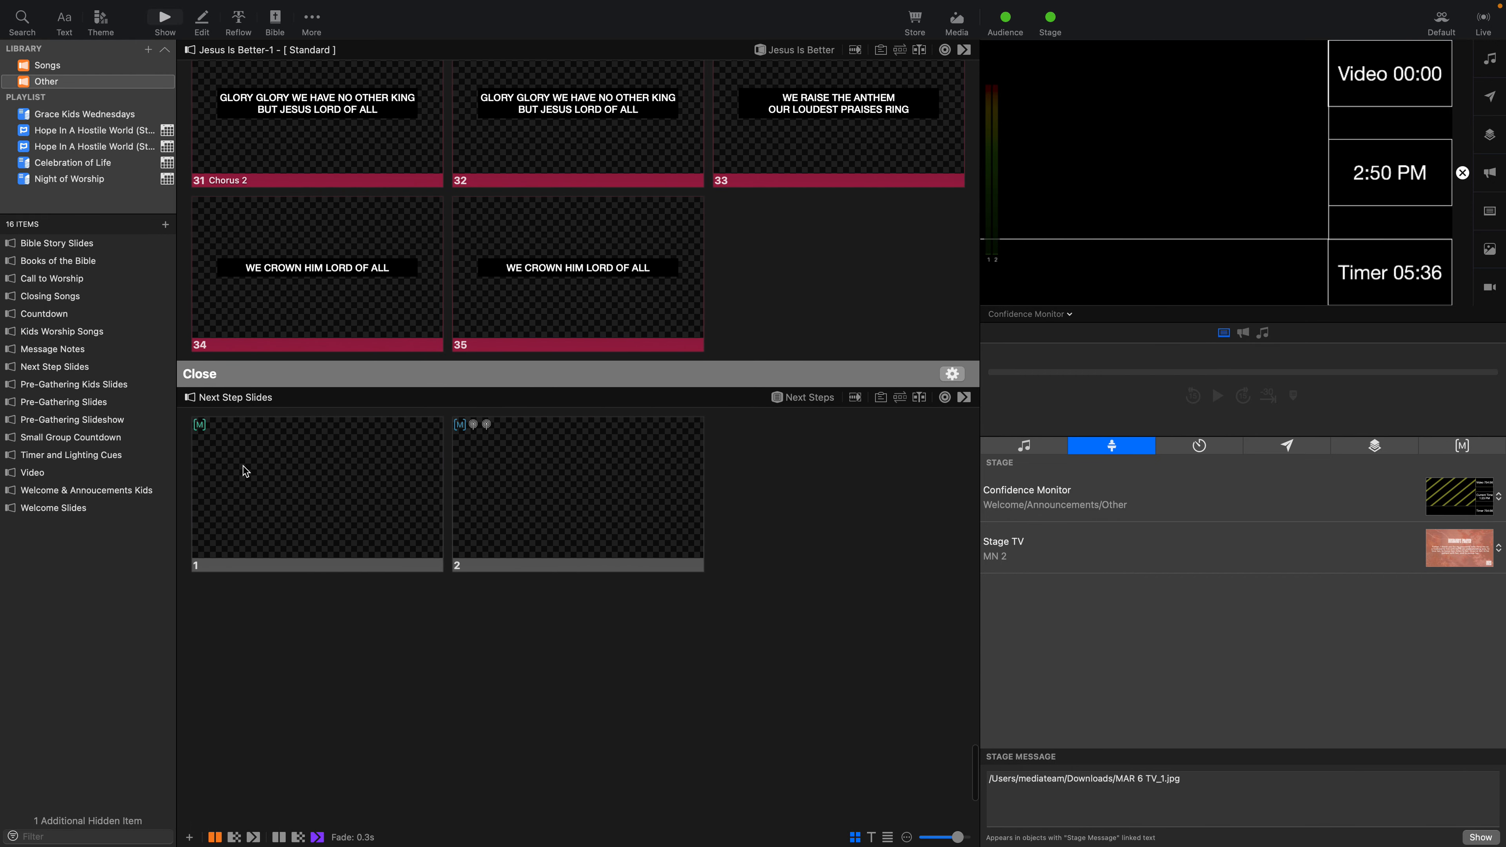
{"action": "right_click", "coordinate": [230, 455]}
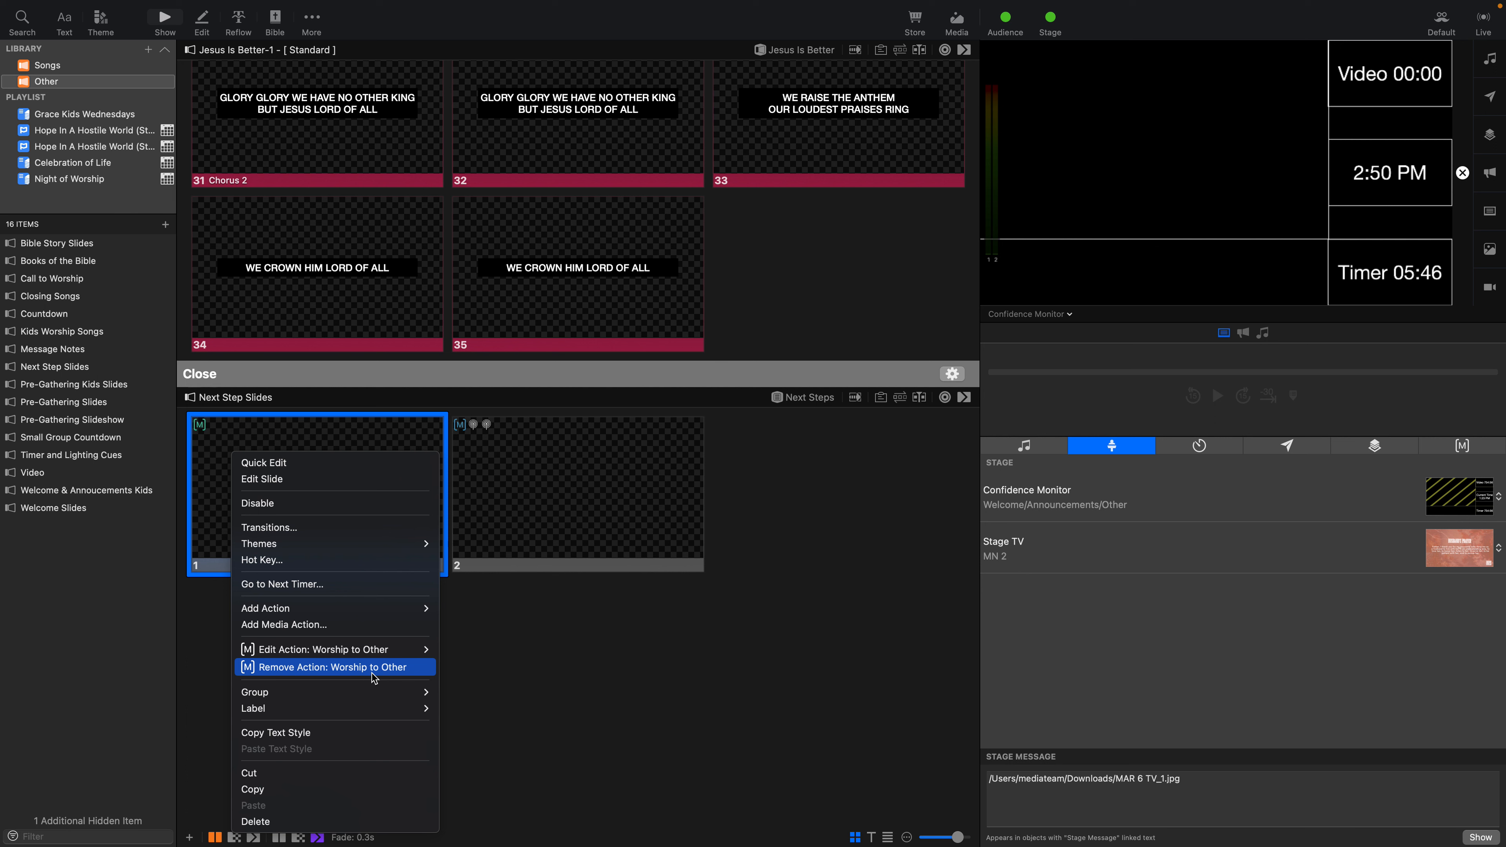
{"action": "left_click", "coordinate": [522, 655]}
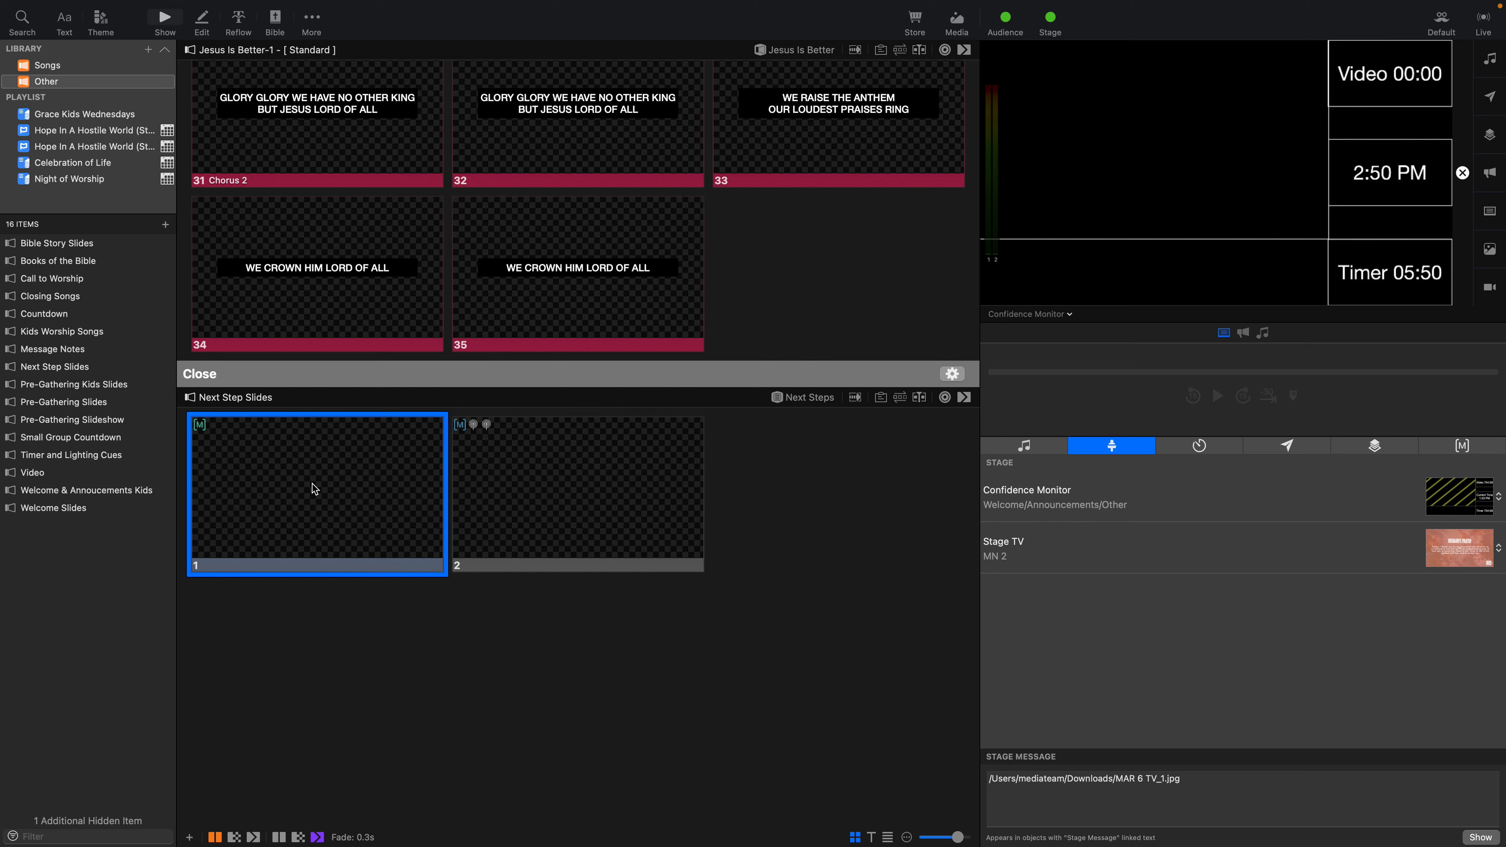
- Check which macro is assigned to the second slide of Next Step Slides
{"action": "right_click", "coordinate": [506, 465]}
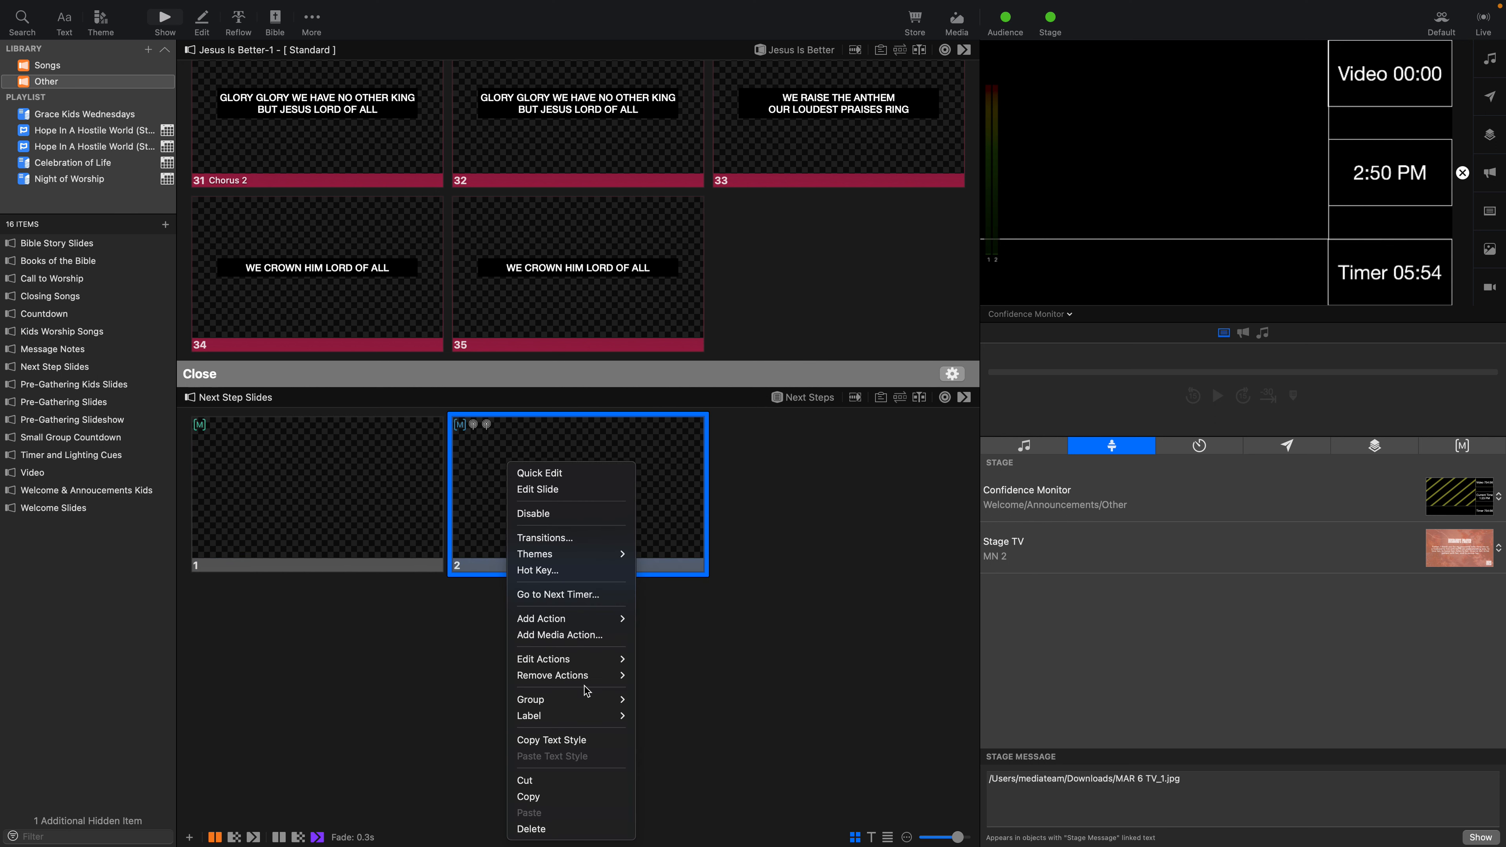
{"action": "mouse_move", "coordinate": [569, 659]}
{"action": "mouse_move", "coordinate": [691, 660]}
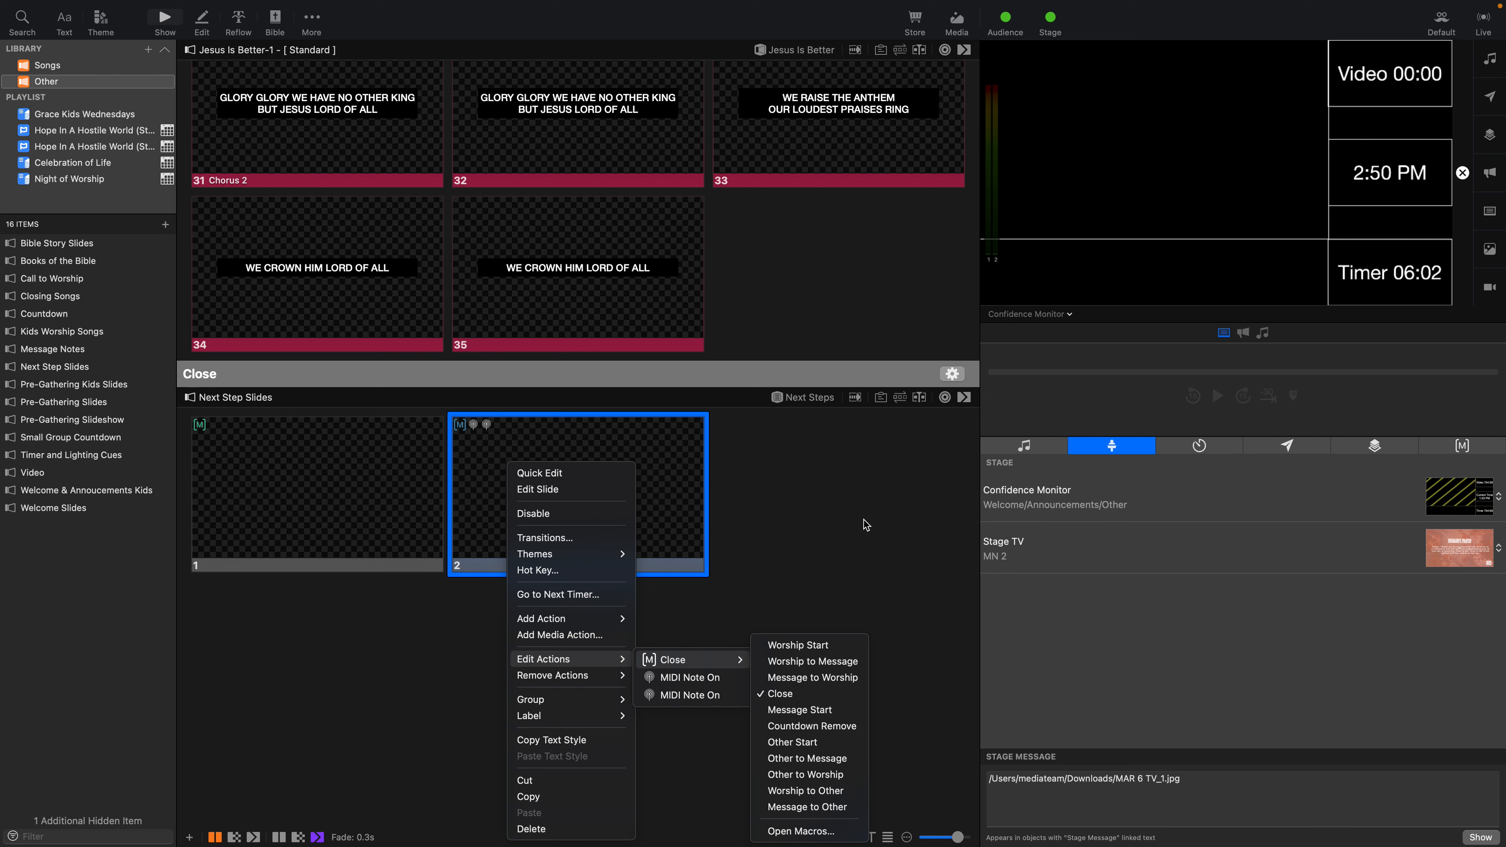
{"action": "left_click", "coordinate": [831, 528]}
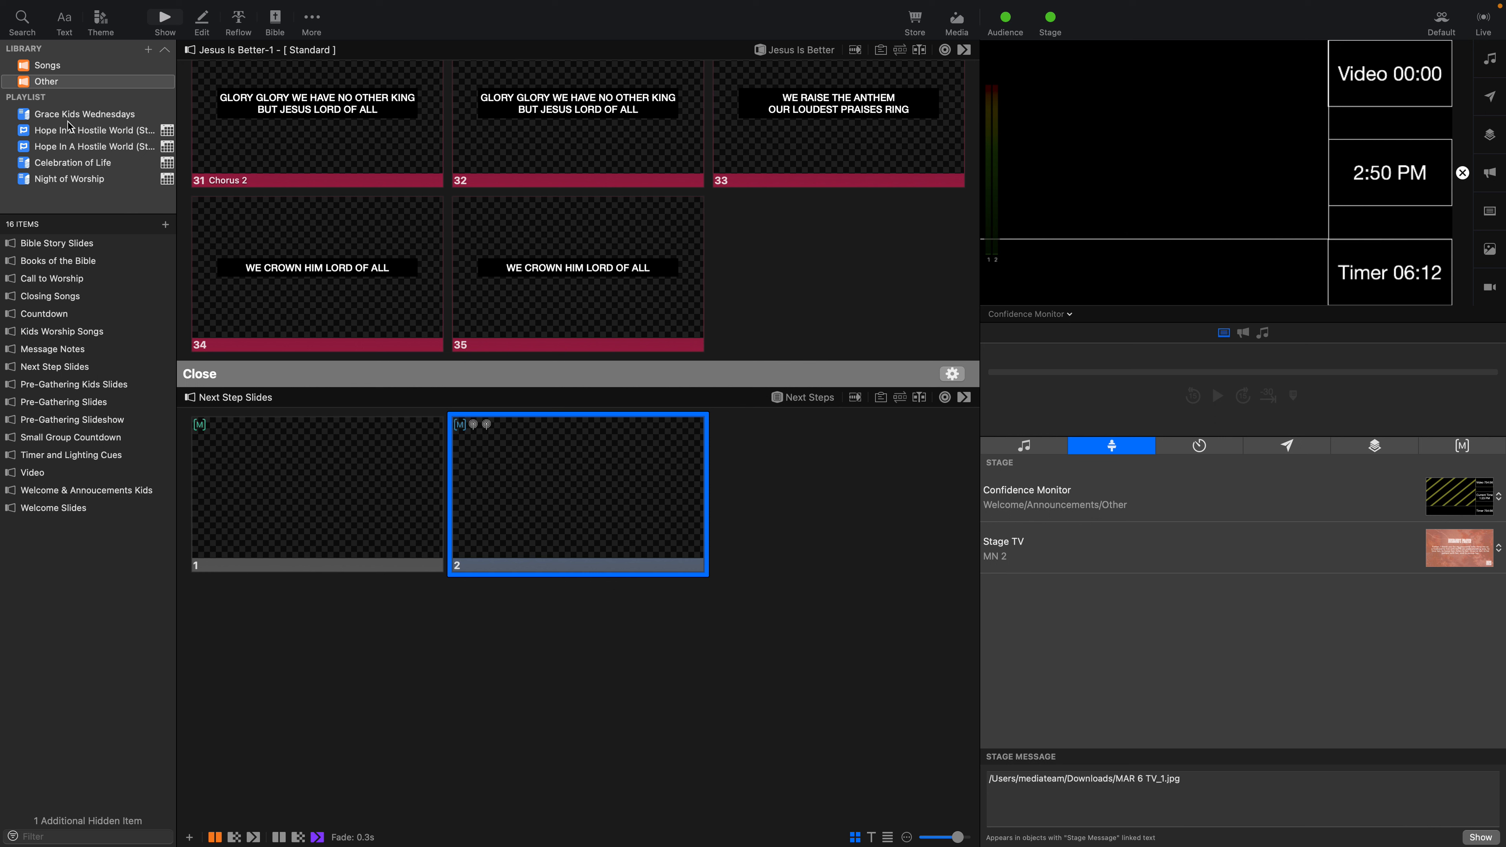
- Open the second Hope In A Hostile World playlist and display the operator notes of Welcome Slides
{"action": "left_click", "coordinate": [67, 151]}
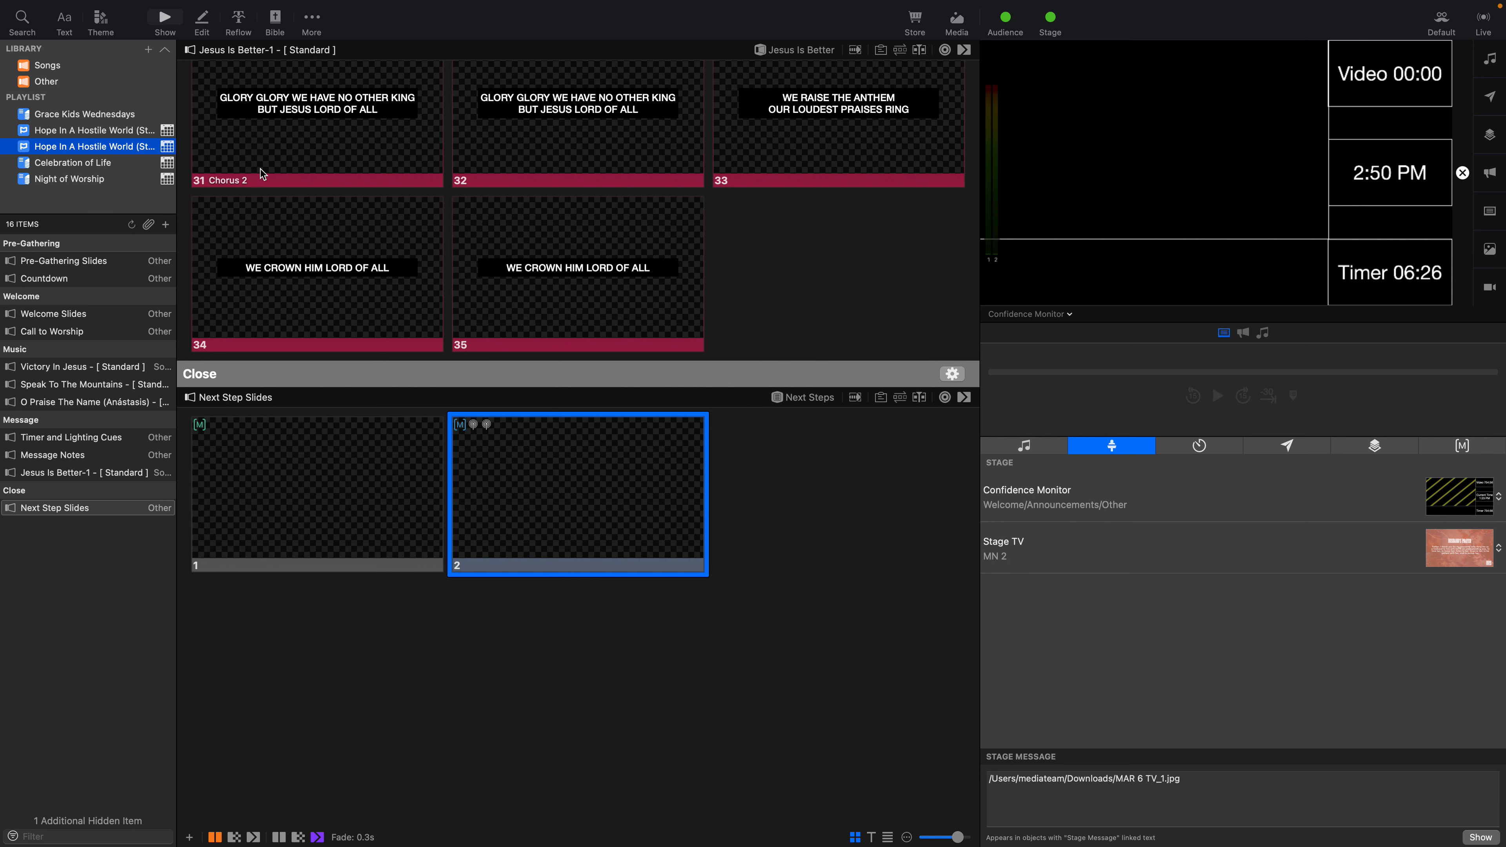
{"action": "scroll", "coordinate": [321, 179], "scroll_direction": "up", "scroll_amount": 20}
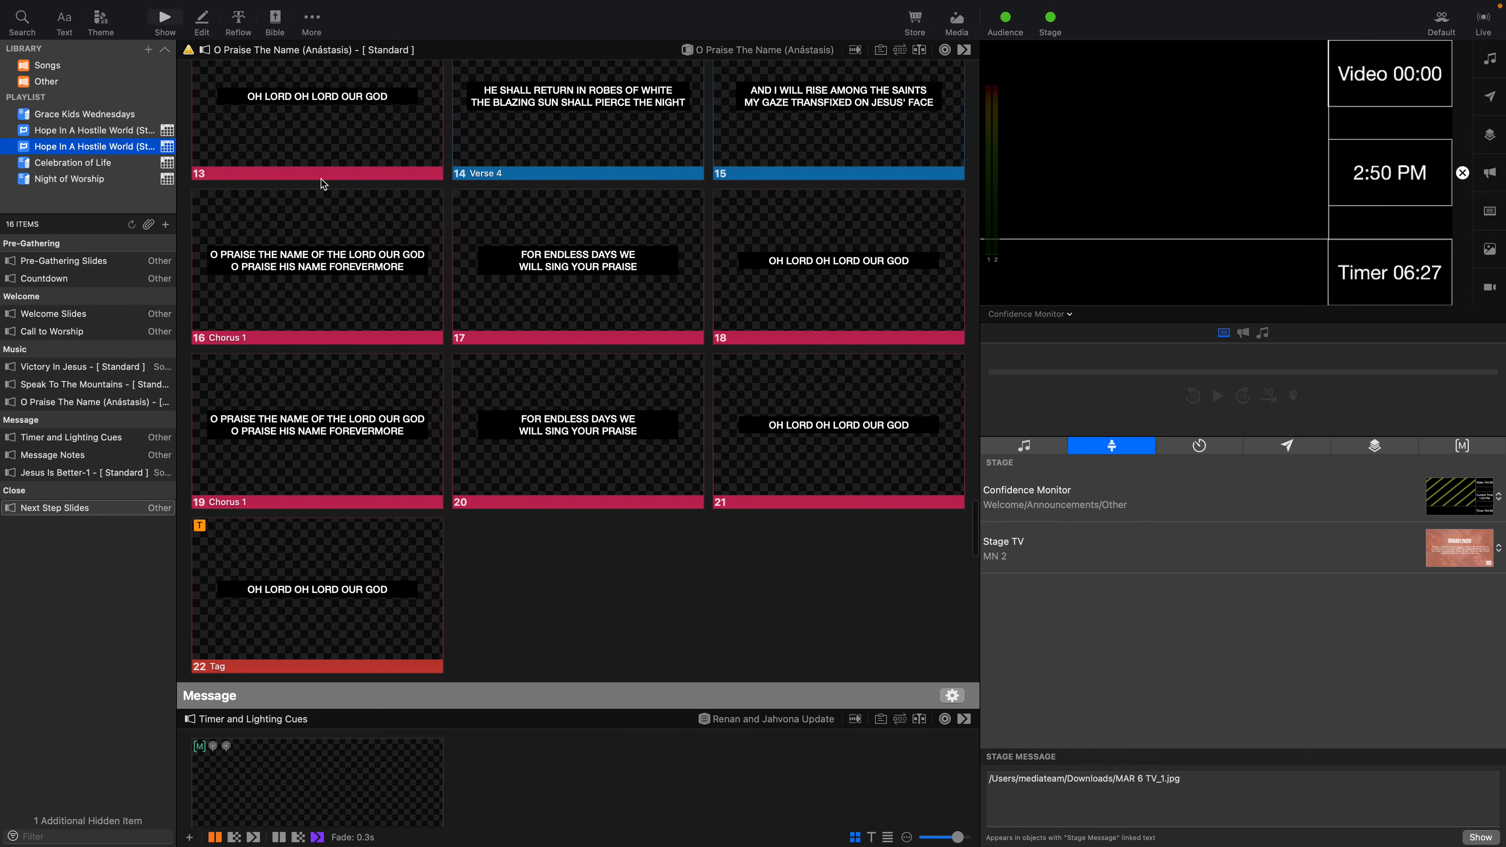
{"action": "scroll", "coordinate": [321, 179], "scroll_direction": "up", "scroll_amount": 20}
{"action": "scroll", "coordinate": [321, 179], "scroll_direction": "down", "scroll_amount": 5}
{"action": "scroll", "coordinate": [321, 179], "scroll_direction": "down", "scroll_amount": 8}
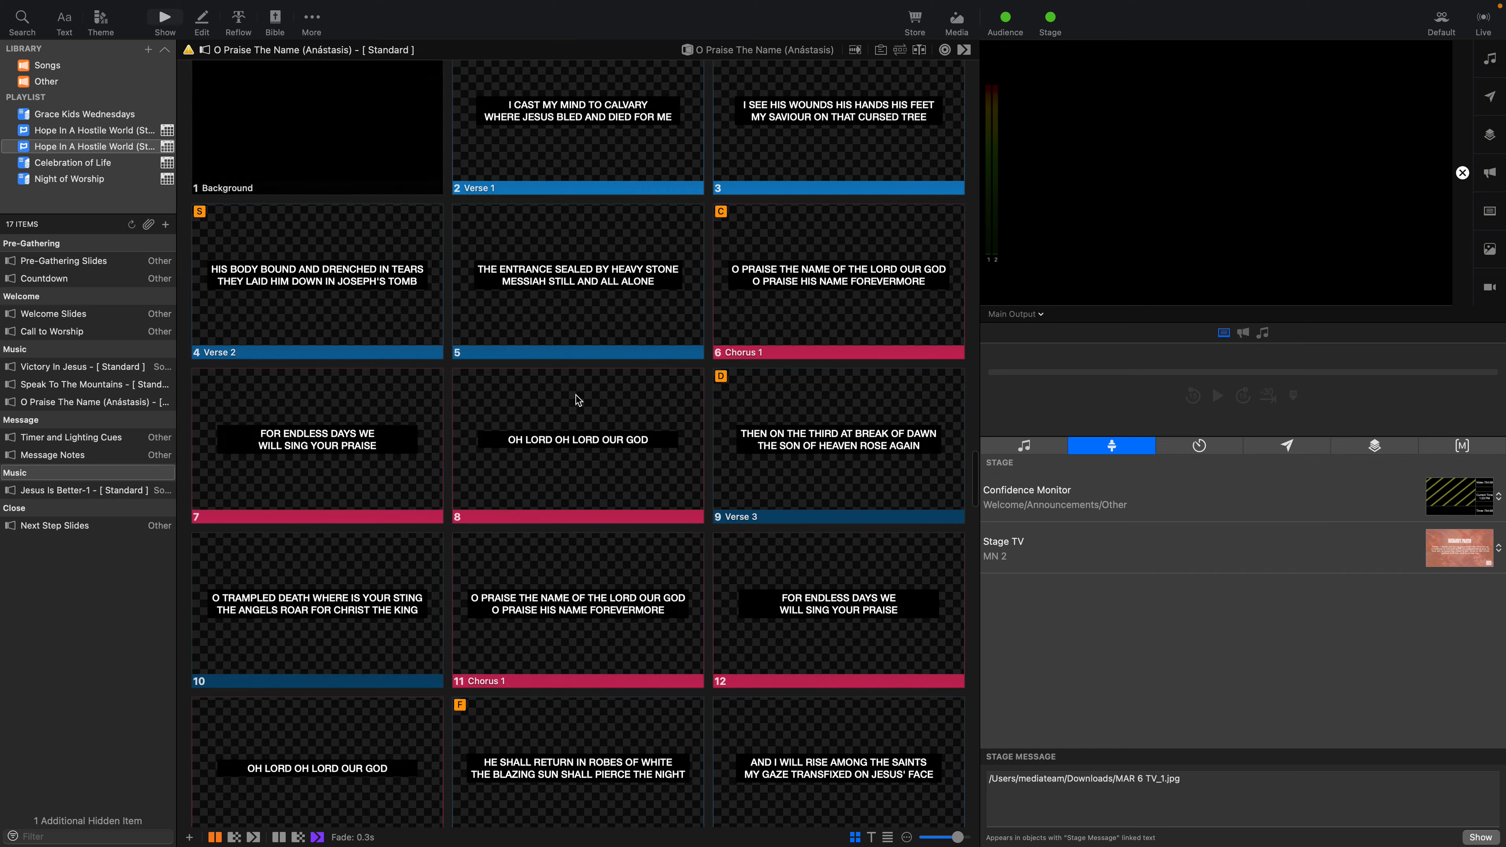
{"action": "scroll", "coordinate": [575, 396], "scroll_direction": "up", "scroll_amount": 20}
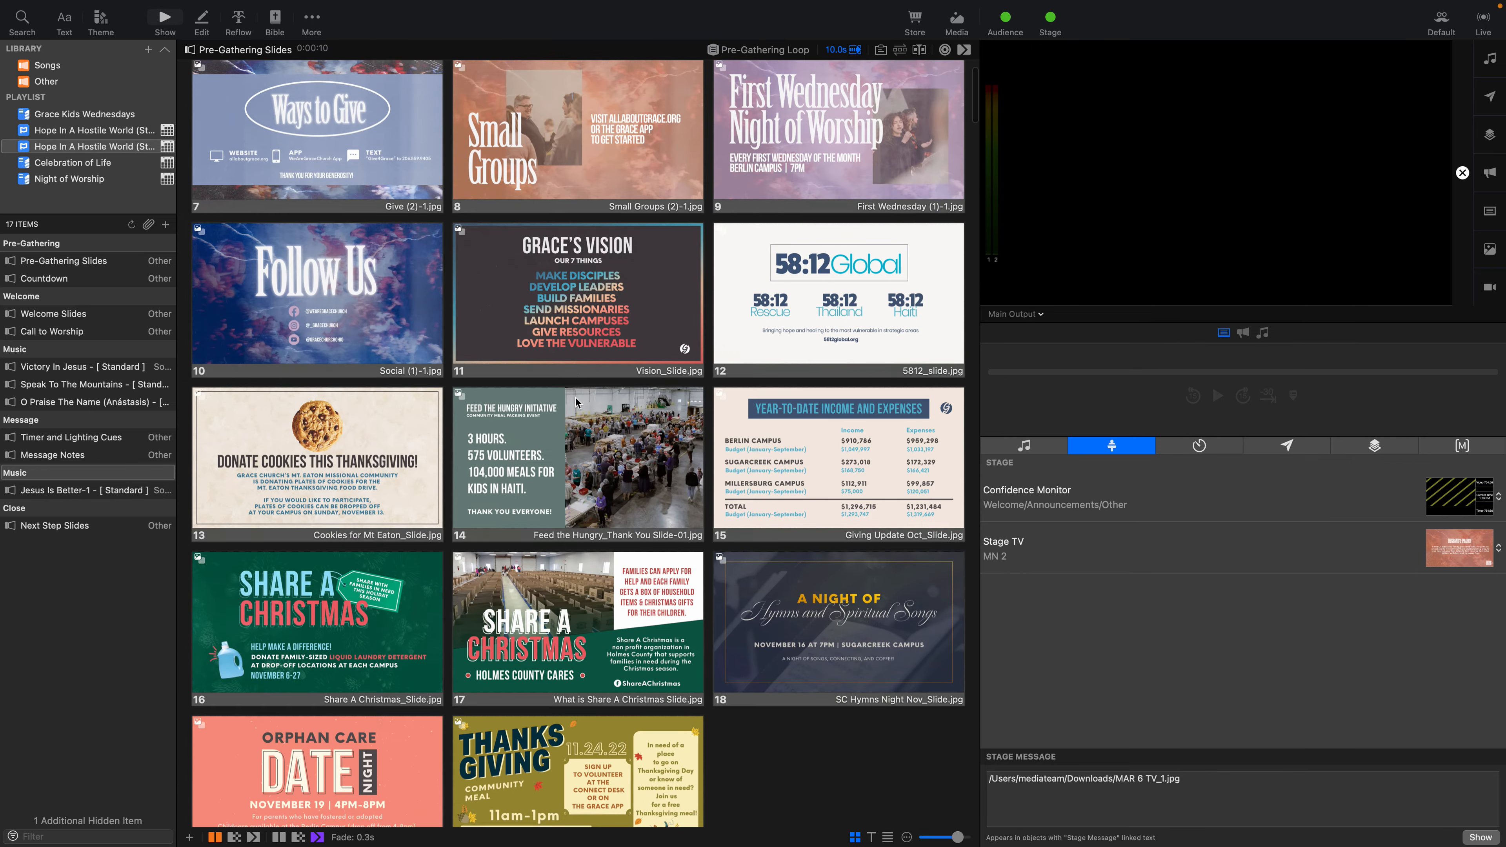
{"action": "scroll", "coordinate": [575, 398], "scroll_direction": "up", "scroll_amount": 2}
{"action": "scroll", "coordinate": [575, 398], "scroll_direction": "down", "scroll_amount": 12}
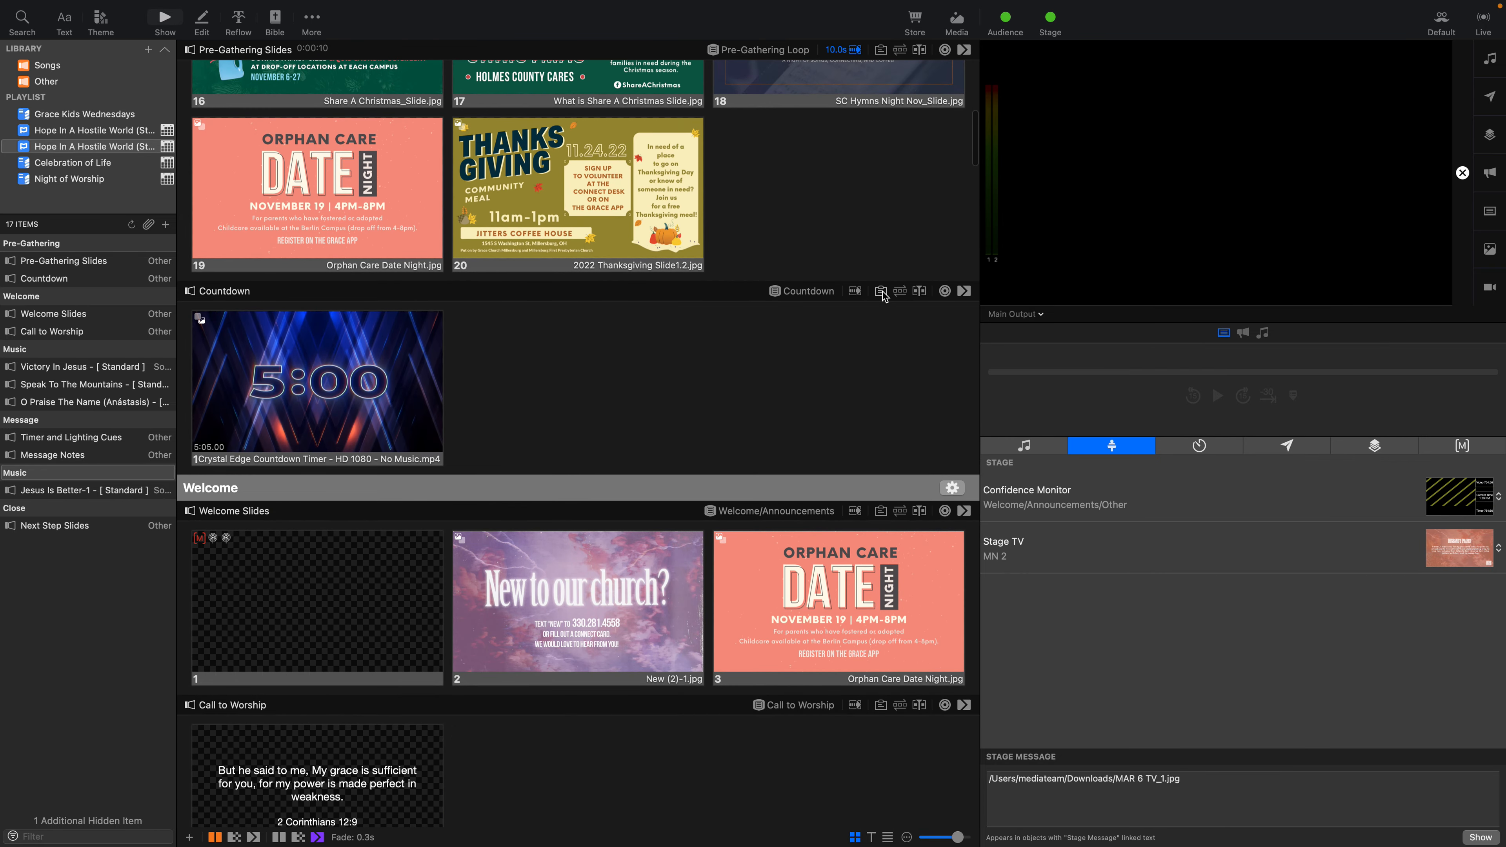
{"action": "left_click", "coordinate": [883, 294]}
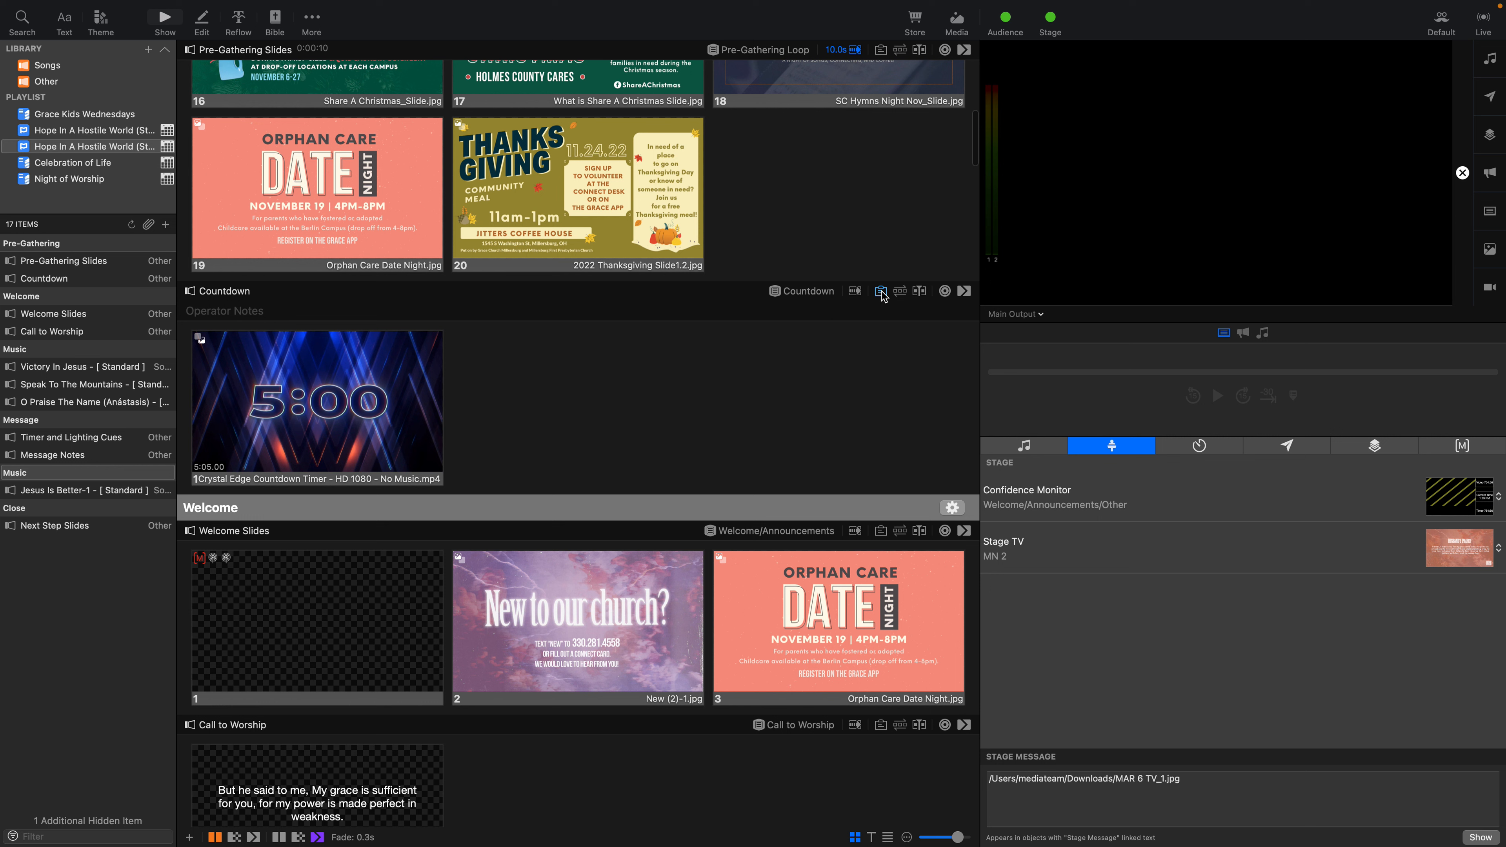
{"action": "left_click", "coordinate": [882, 293]}
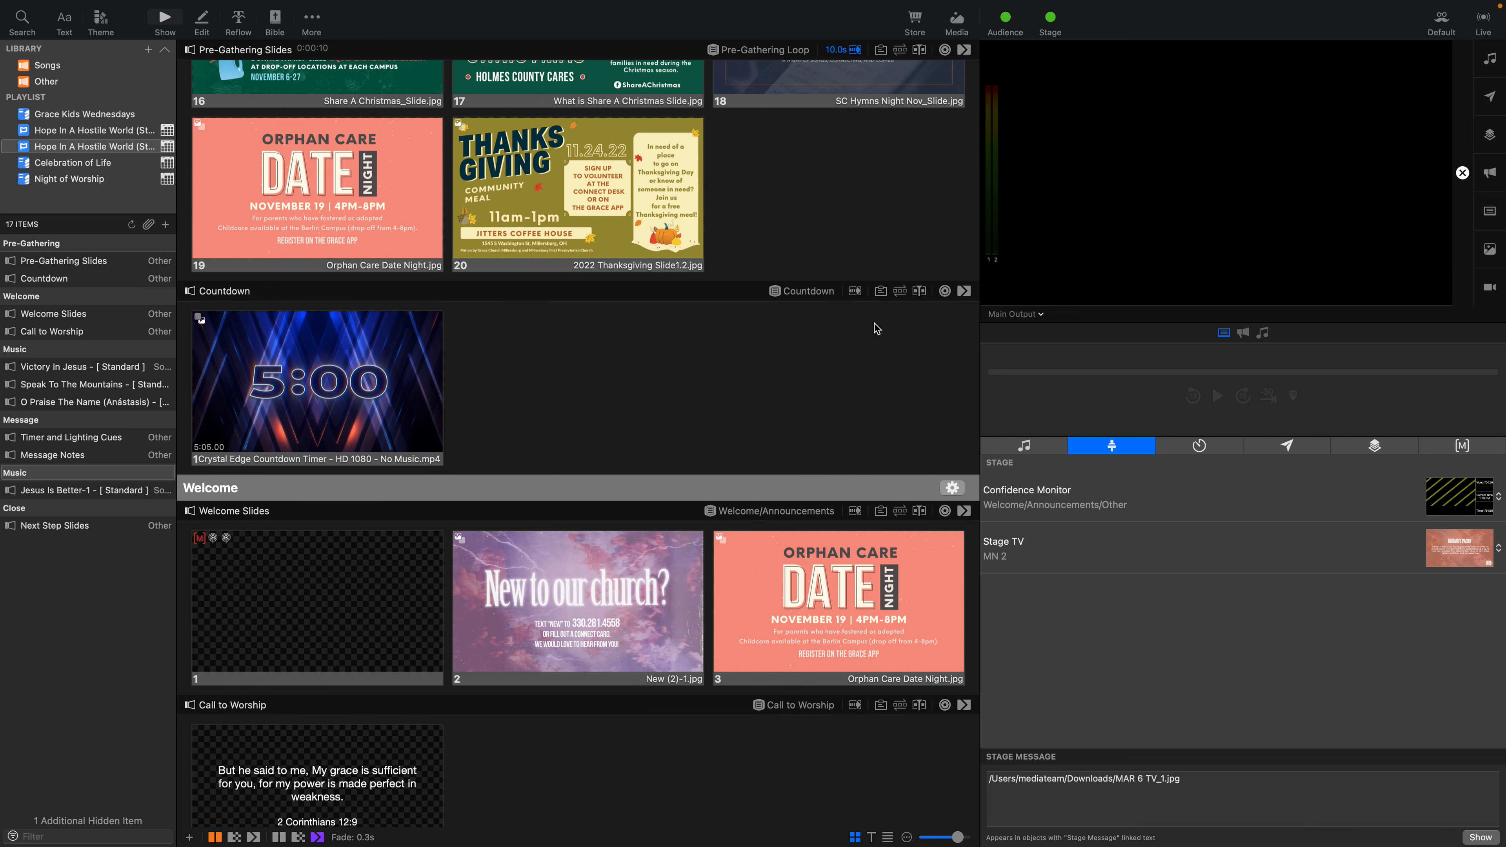
{"action": "left_click", "coordinate": [881, 514]}
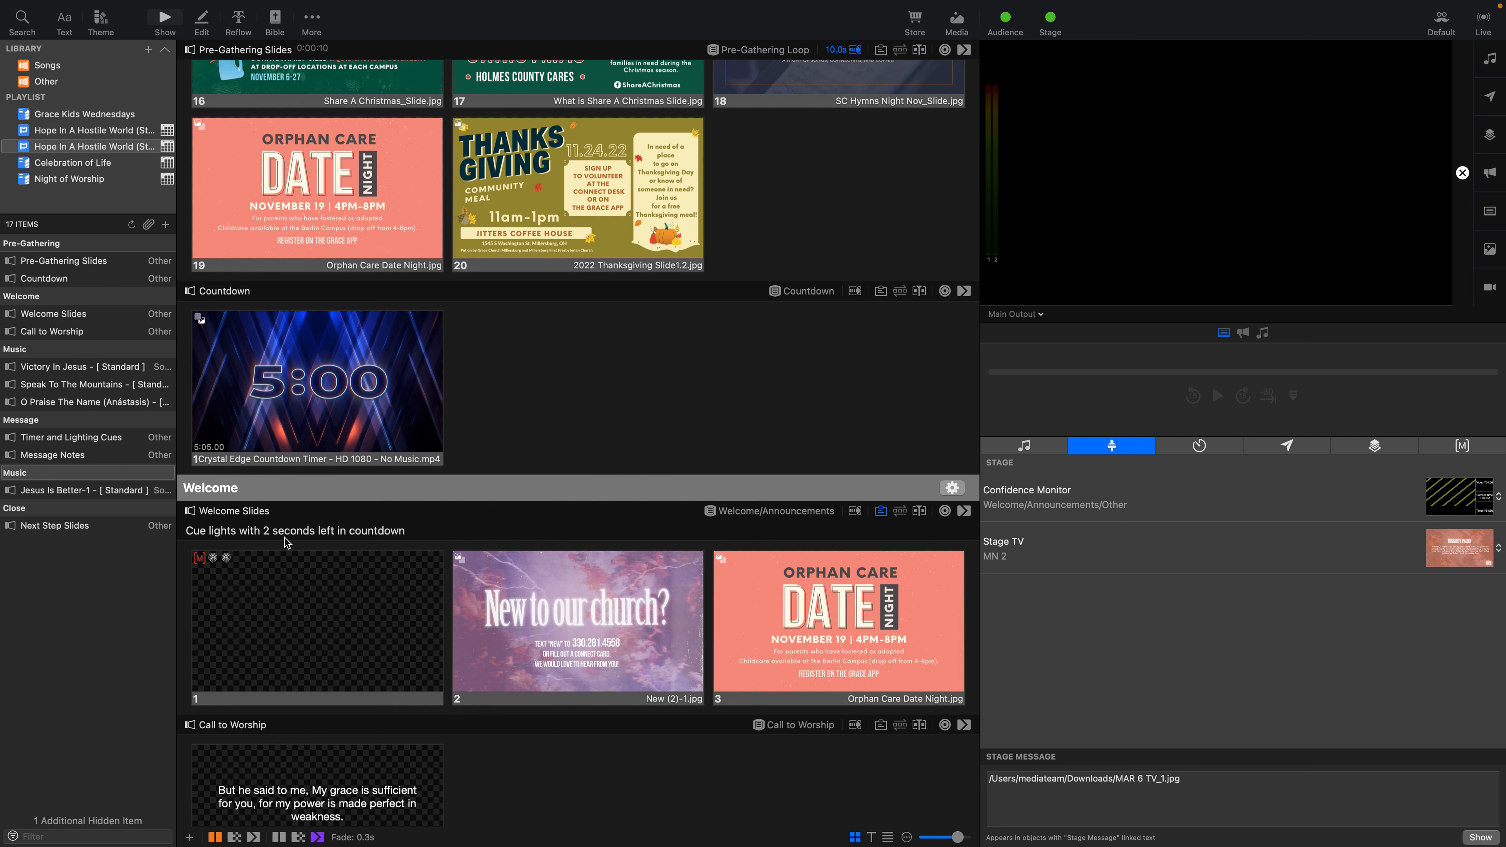
- Try out an operator note on Victory In Jesus about keeping up with the fast song, and clear and hide it
{"action": "scroll", "coordinate": [442, 563], "scroll_direction": "down", "scroll_amount": 1}
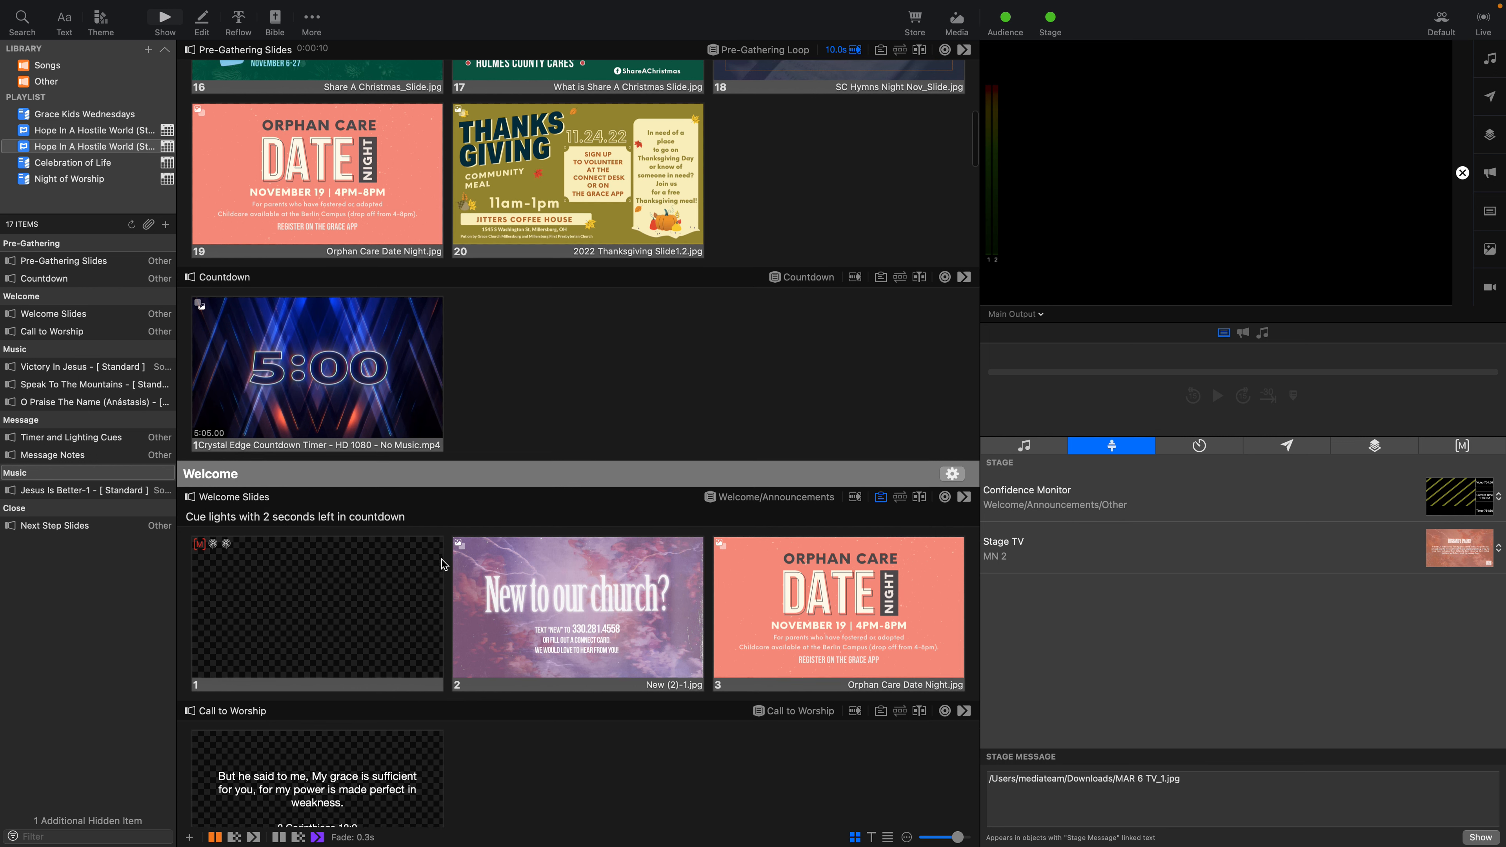
{"action": "scroll", "coordinate": [444, 564], "scroll_direction": "down", "scroll_amount": 5}
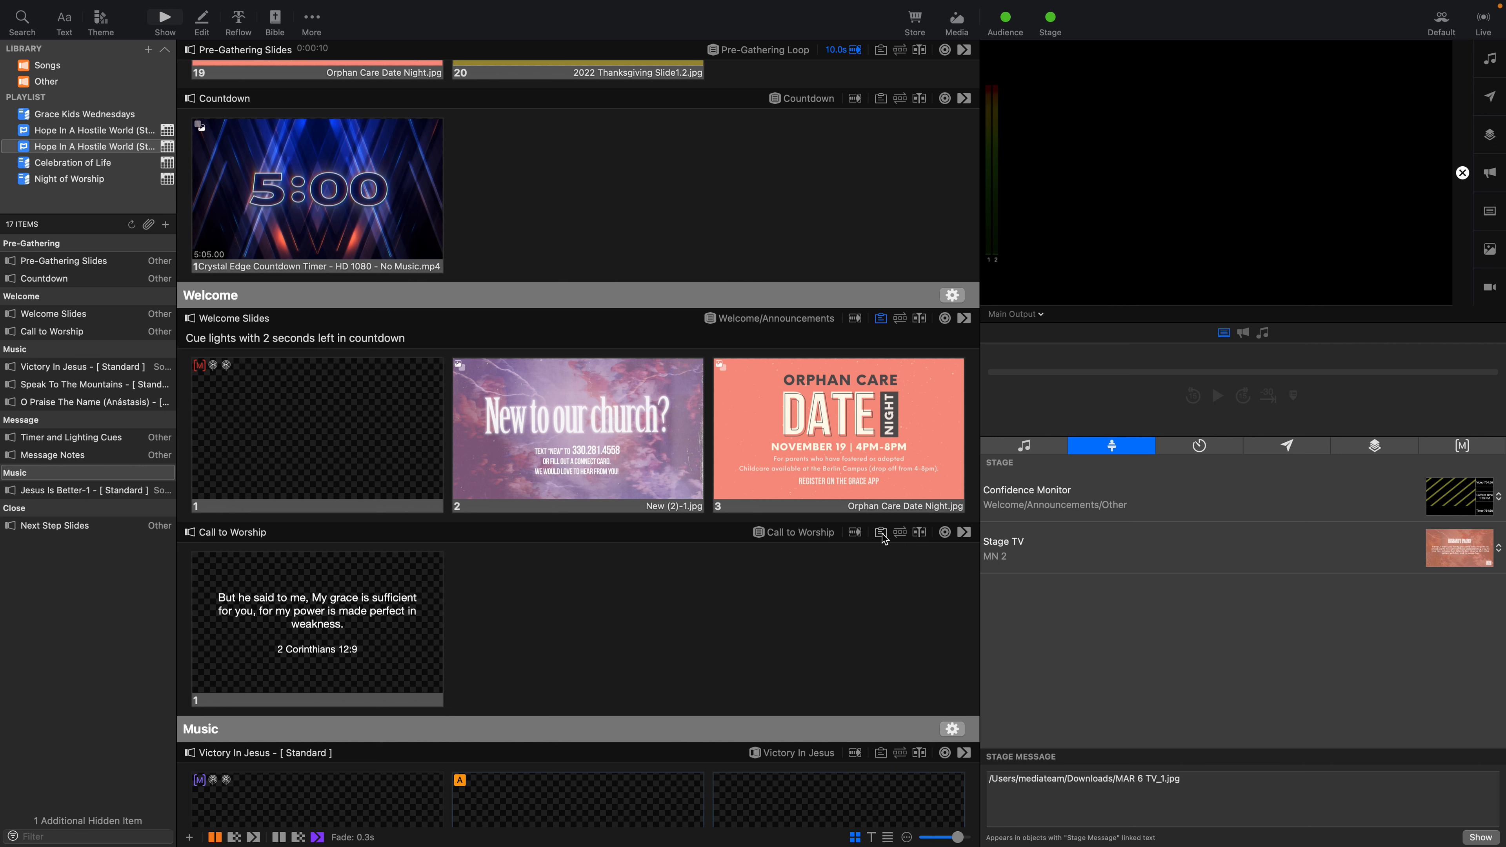
{"action": "scroll", "coordinate": [882, 557], "scroll_direction": "down", "scroll_amount": 4}
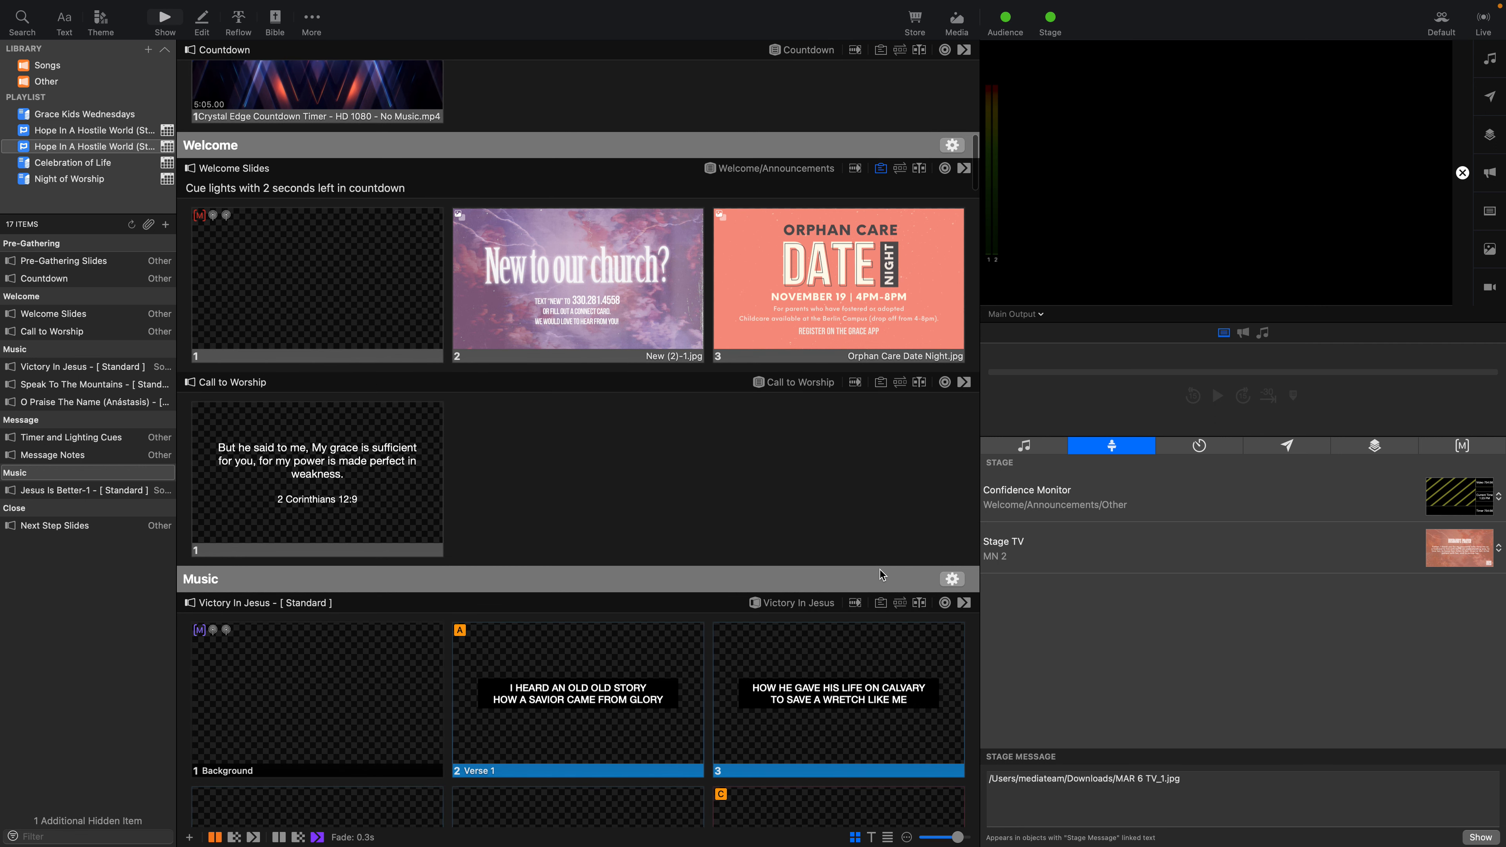
{"action": "left_click", "coordinate": [881, 604]}
{"action": "left_click", "coordinate": [264, 625]}
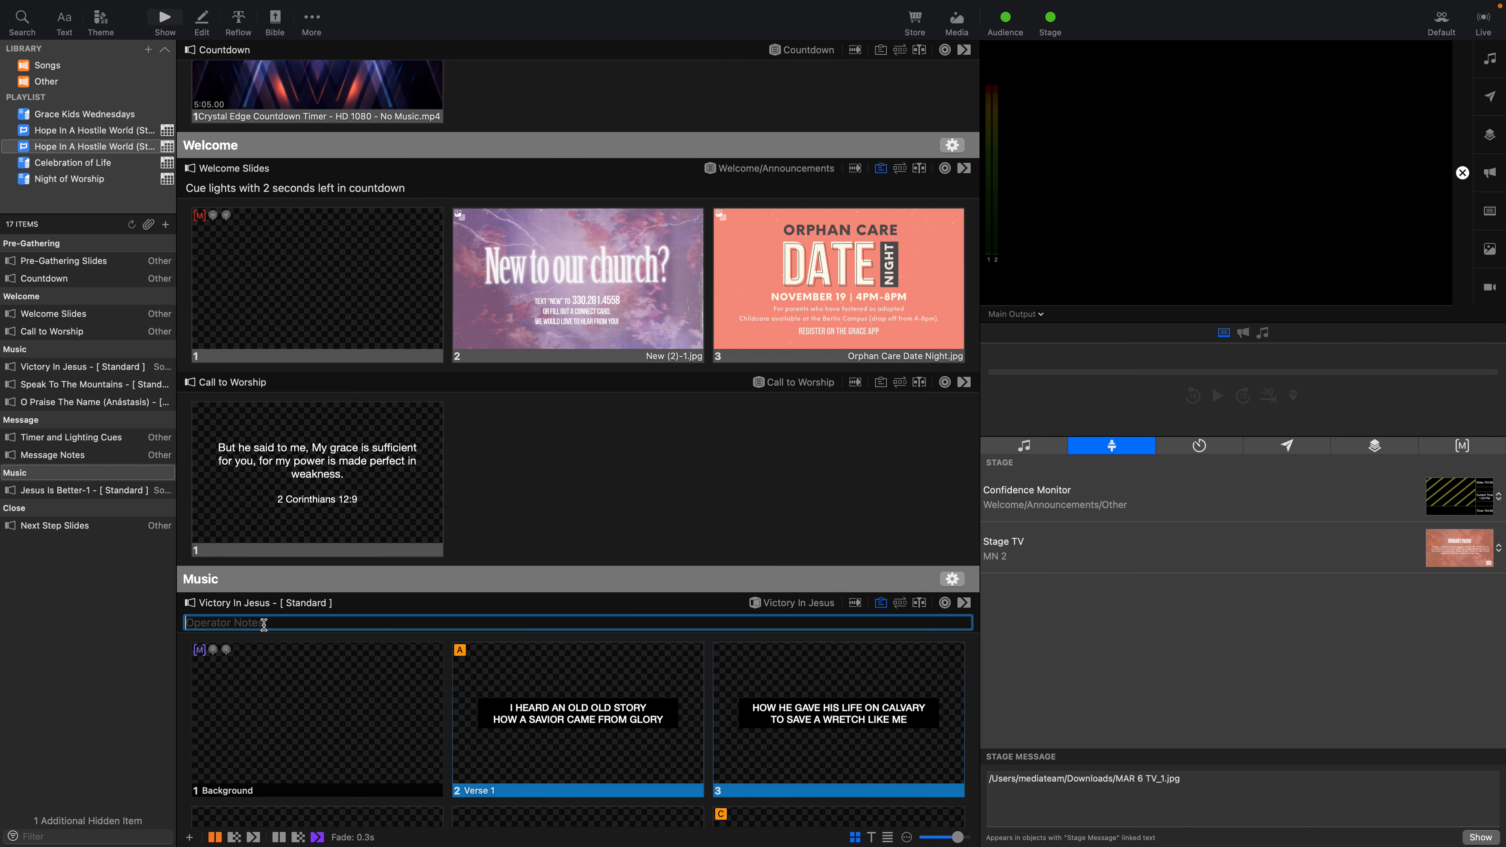
{"action": "type", "text": "Fast saingong, keep up"}
{"action": "key", "text": "BackSpace"}
{"action": "key", "text": "BackSpace"}
{"action": "key", "text": "BackSpace"}
{"action": "key", "text": "BackSpace"}
{"action": "key", "text": "BackSpace"}
{"action": "key", "text": "BackSpace"}
{"action": "key", "text": "BackSpace"}
{"action": "key", "text": "BackSpace"}
{"action": "key", "text": "BackSpace"}
{"action": "key", "text": "BackSpace"}
{"action": "key", "text": "BackSpace"}
{"action": "key", "text": "BackSpace"}
{"action": "key", "text": "BackSpace"}
{"action": "key", "text": "BackSpace"}
{"action": "key", "text": "BackSpace"}
{"action": "left_click", "coordinate": [881, 602]}
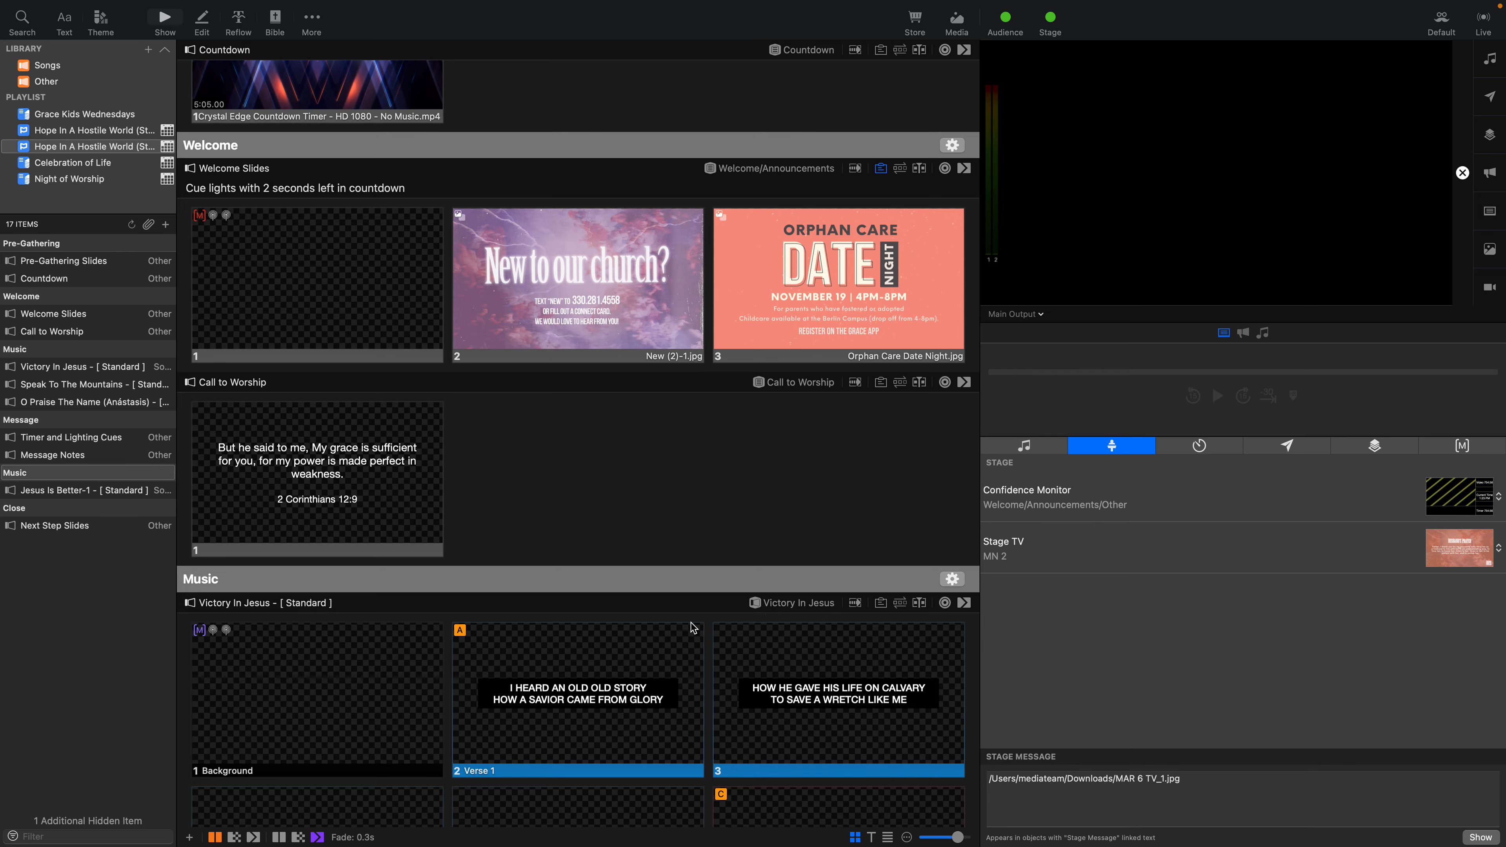
- Display the operator notes of the Message Notes presentation in the Message section
{"action": "scroll", "coordinate": [688, 628], "scroll_direction": "down", "scroll_amount": 5}
{"action": "scroll", "coordinate": [685, 622], "scroll_direction": "down", "scroll_amount": 20}
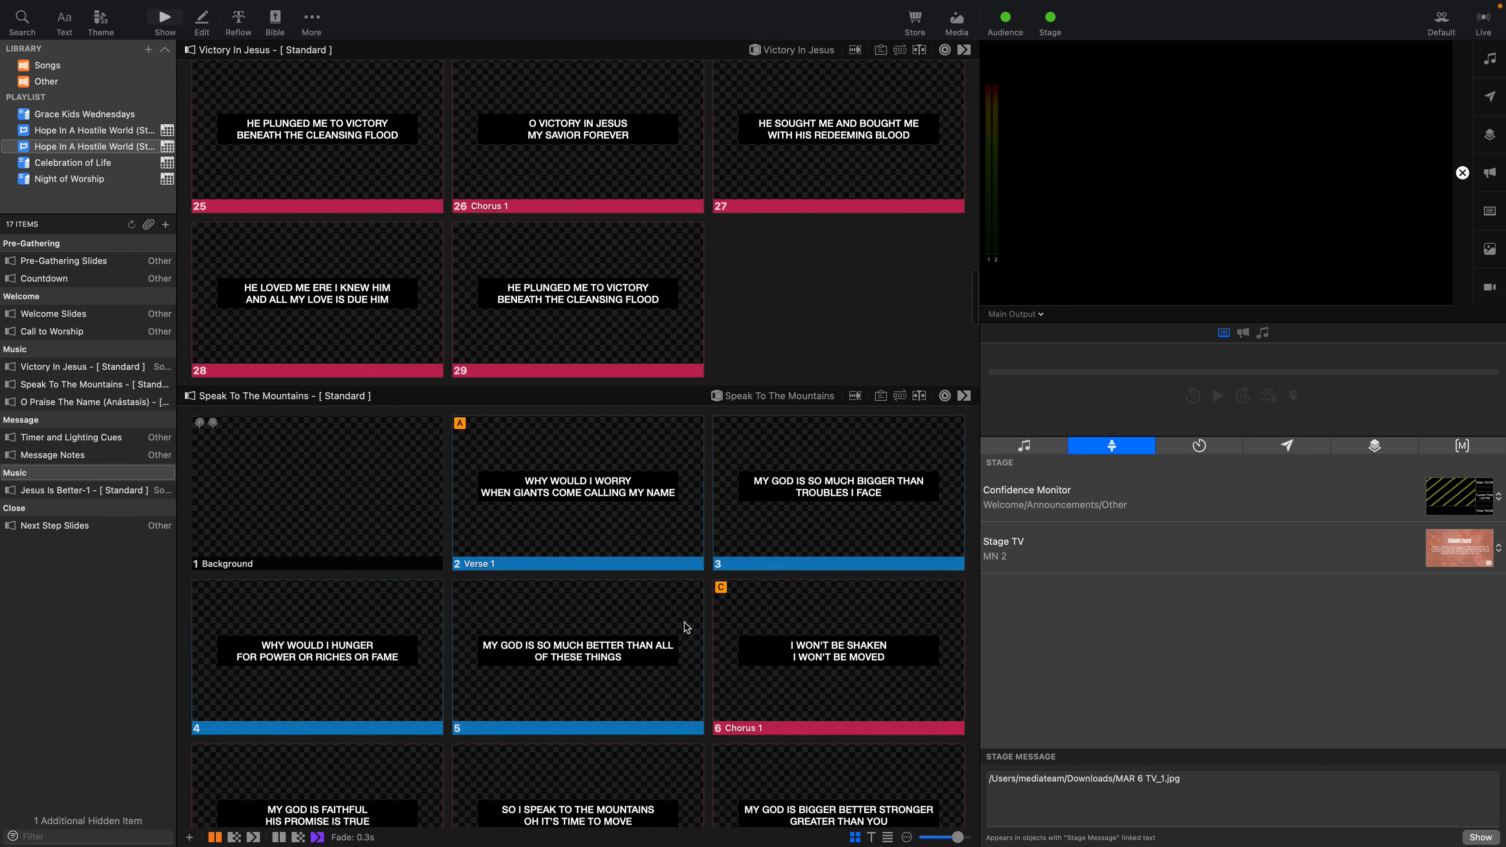
{"action": "scroll", "coordinate": [546, 350], "scroll_direction": "down", "scroll_amount": 20}
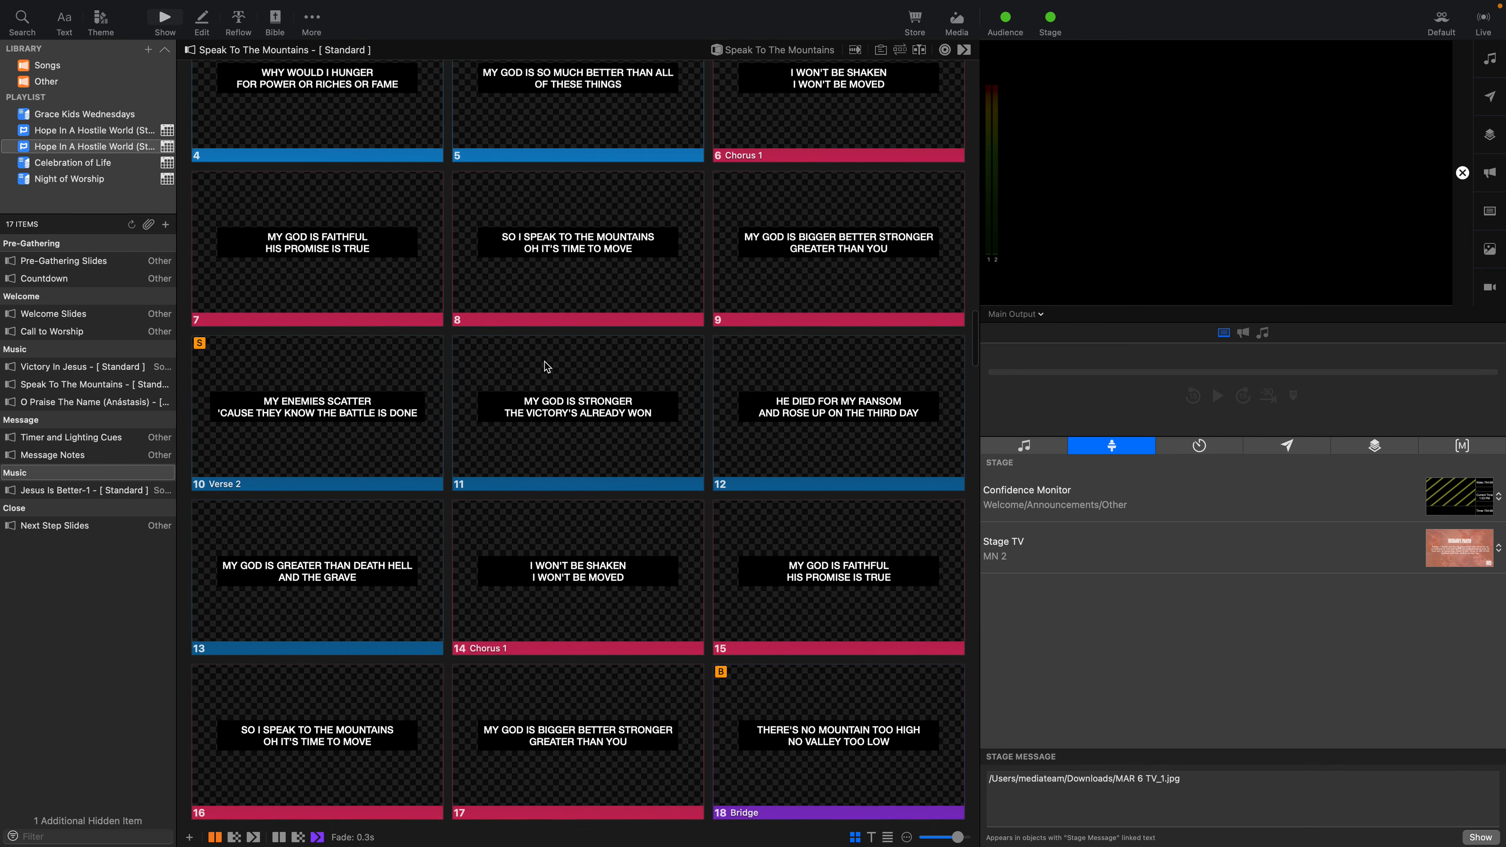
{"action": "scroll", "coordinate": [546, 365], "scroll_direction": "down", "scroll_amount": 20}
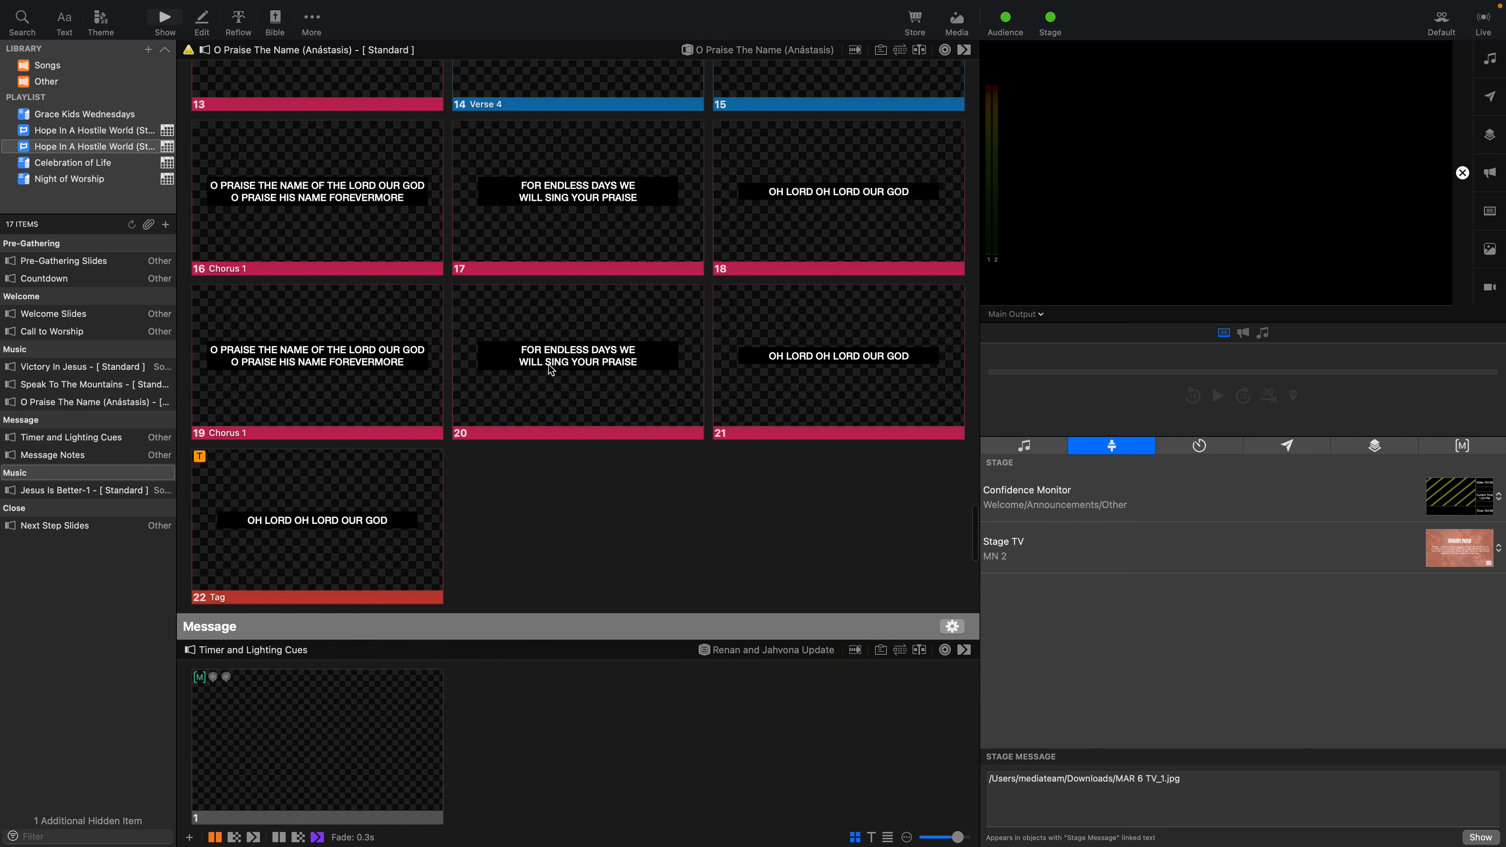
{"action": "scroll", "coordinate": [549, 365], "scroll_direction": "up", "scroll_amount": 5}
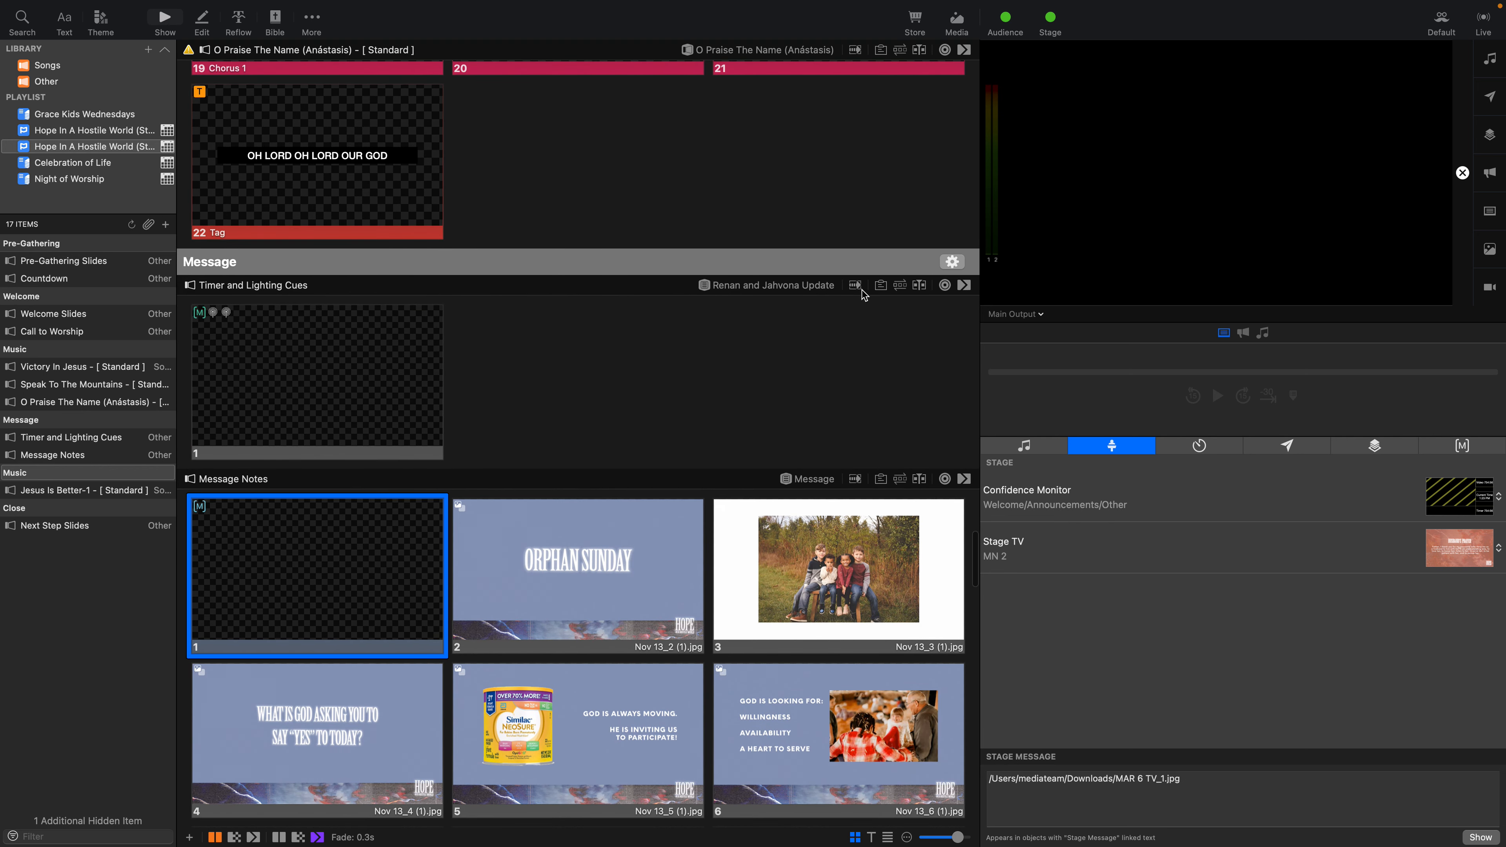
{"action": "left_click", "coordinate": [880, 480]}
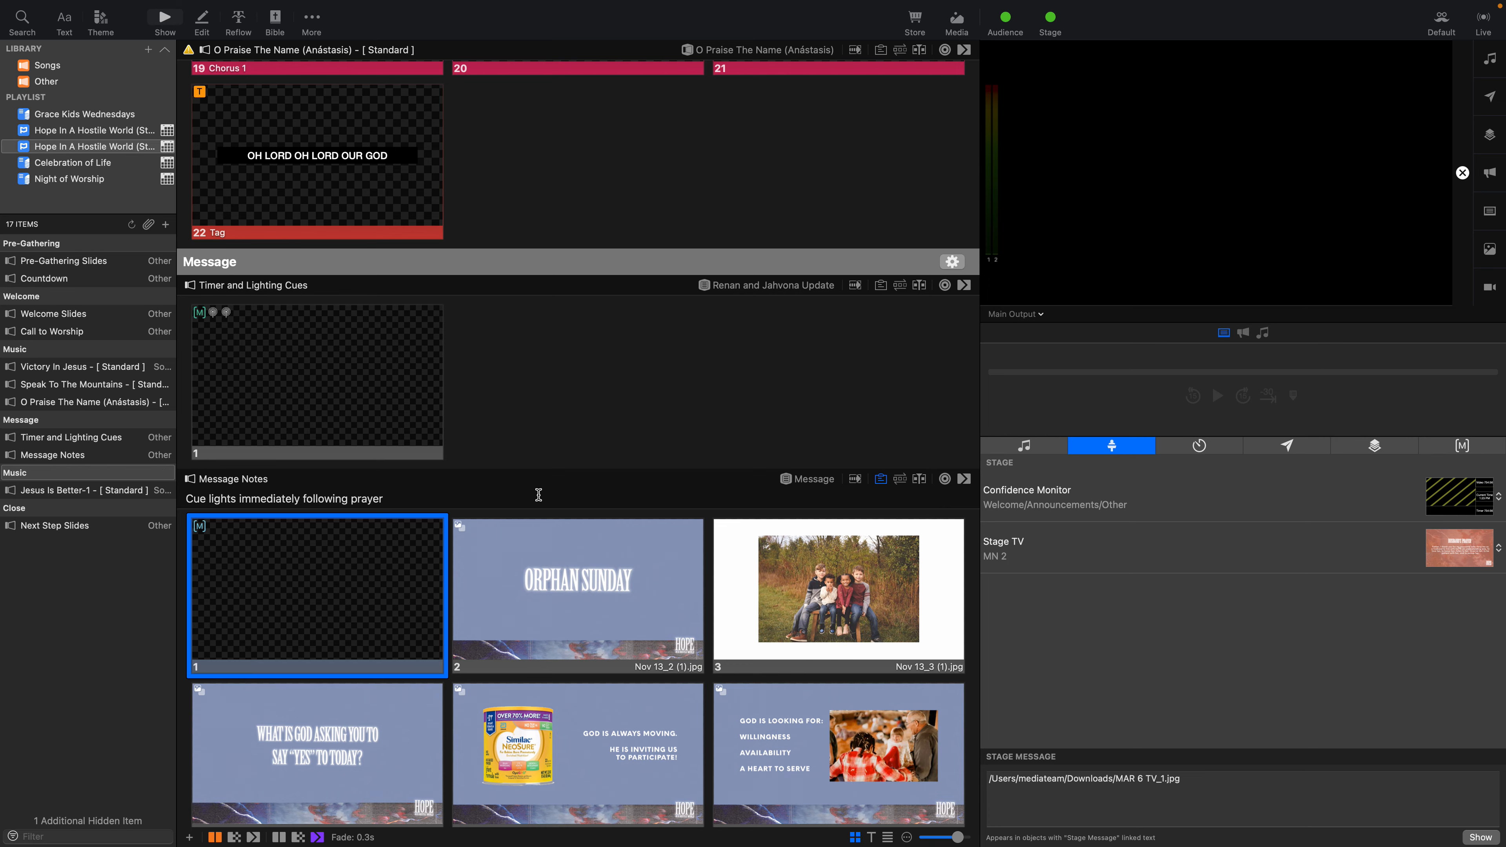
- Review the playlist from the closing song back up to the Pre-Gathering Slides
{"action": "scroll", "coordinate": [539, 496], "scroll_direction": "down", "scroll_amount": 5}
{"action": "scroll", "coordinate": [539, 494], "scroll_direction": "down", "scroll_amount": 10}
{"action": "scroll", "coordinate": [539, 494], "scroll_direction": "up", "scroll_amount": 8}
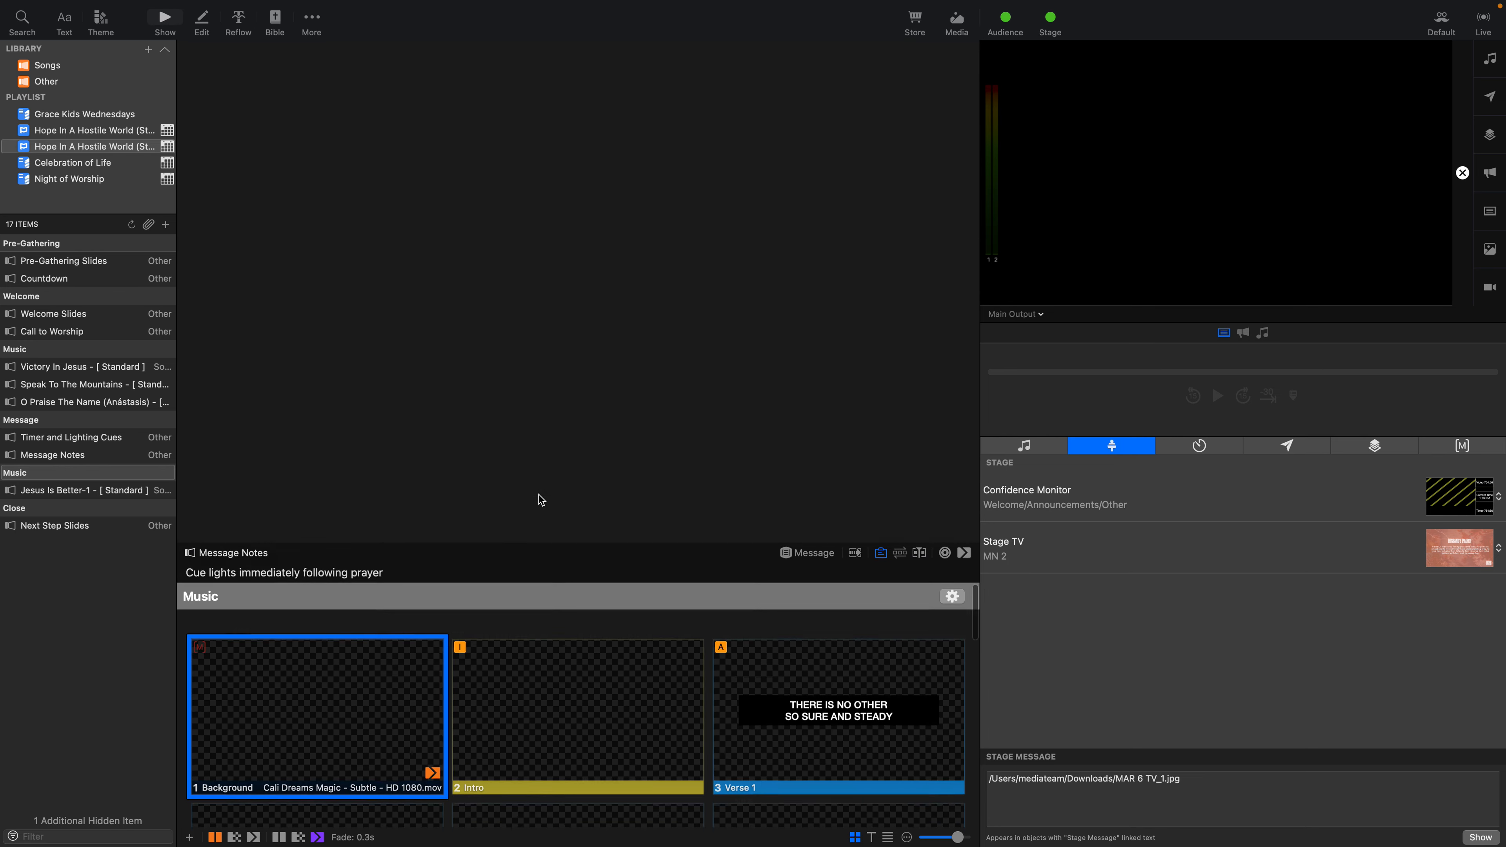
{"action": "scroll", "coordinate": [538, 495], "scroll_direction": "up", "scroll_amount": 10}
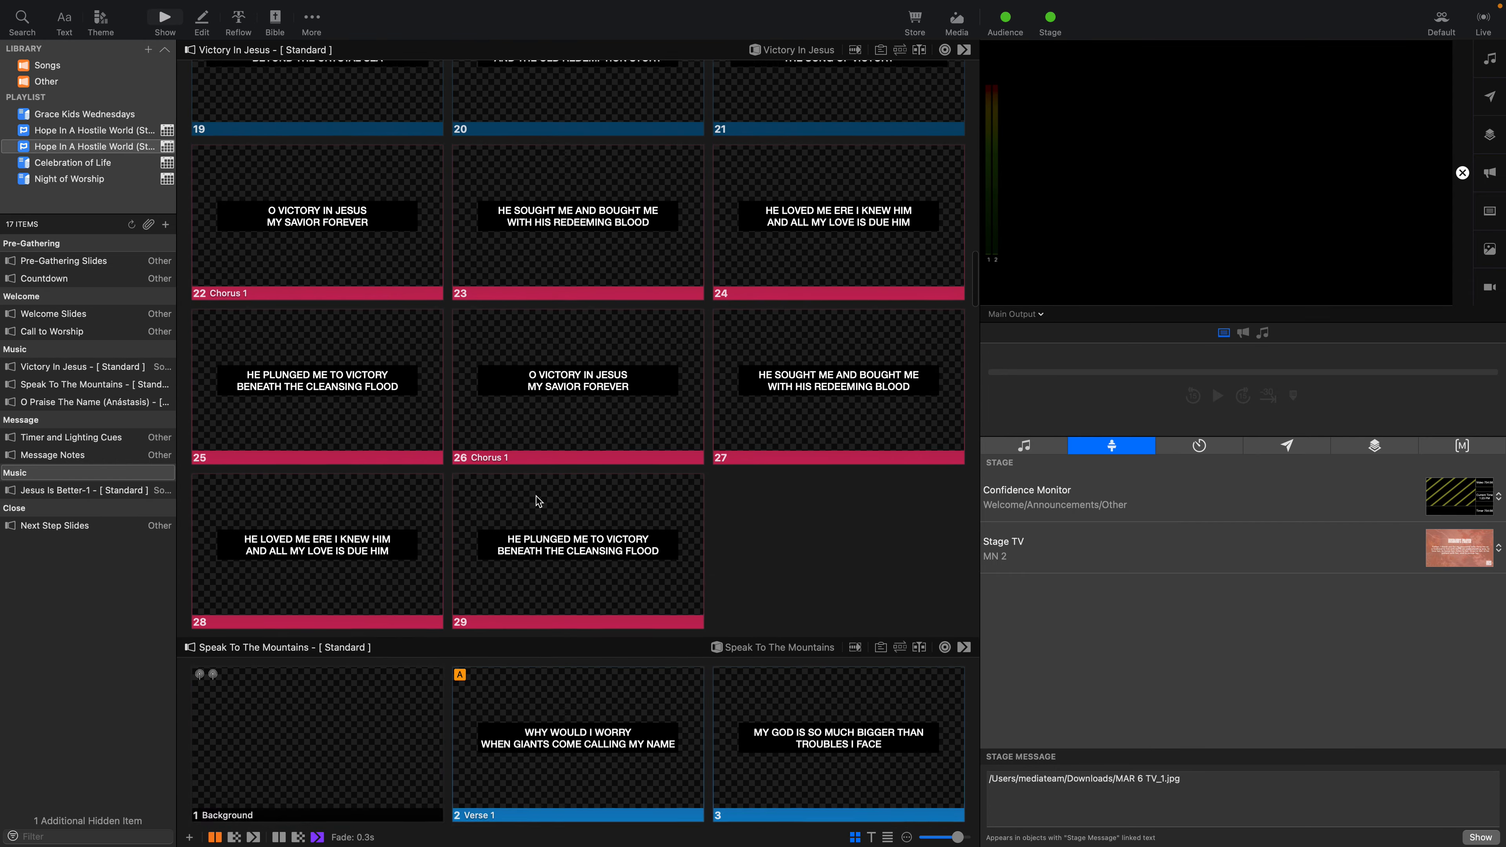
{"action": "scroll", "coordinate": [536, 498], "scroll_direction": "up", "scroll_amount": 10}
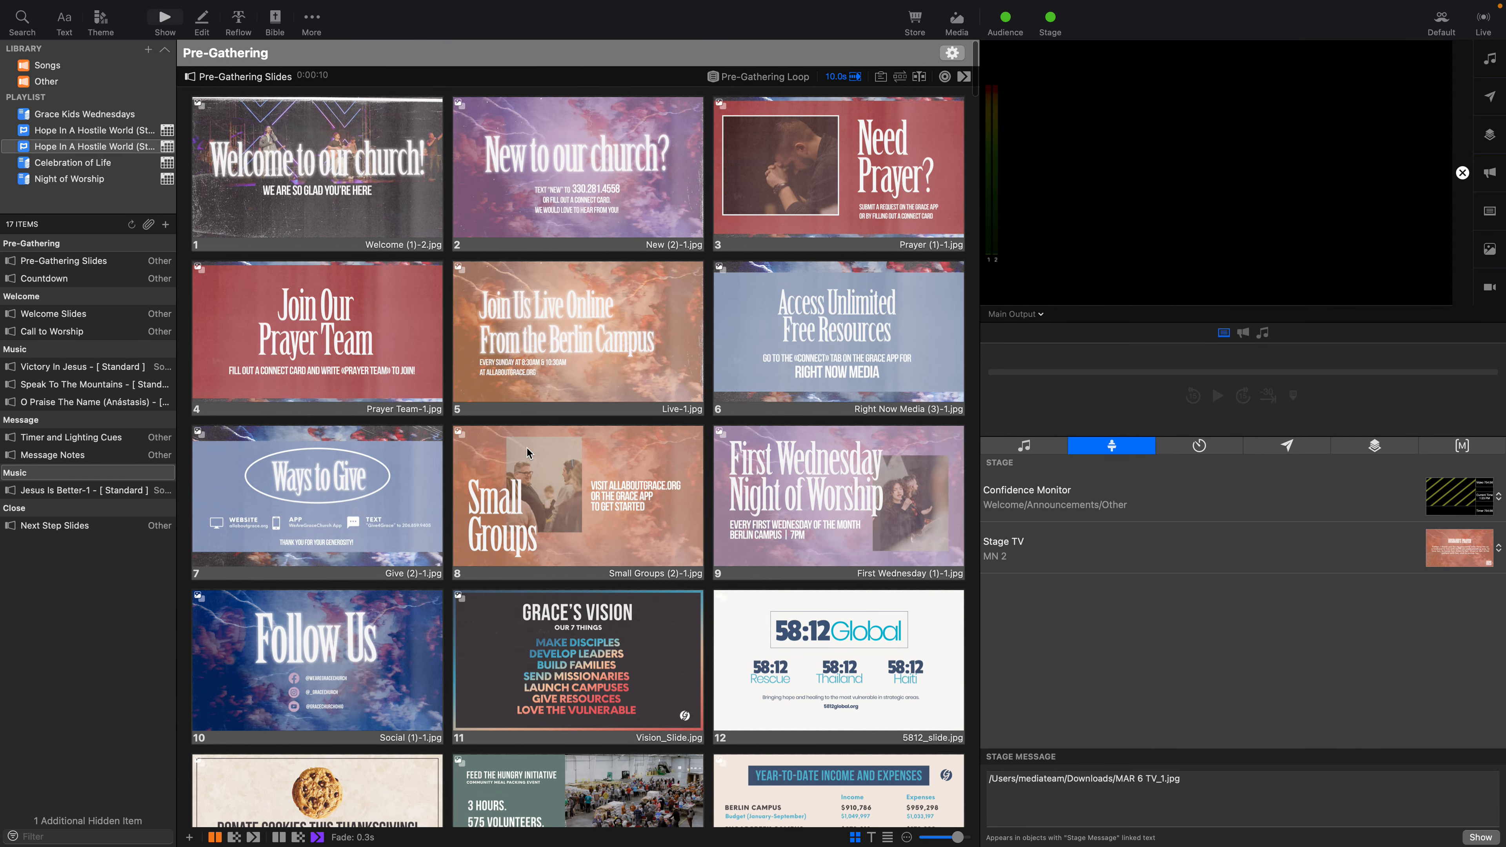